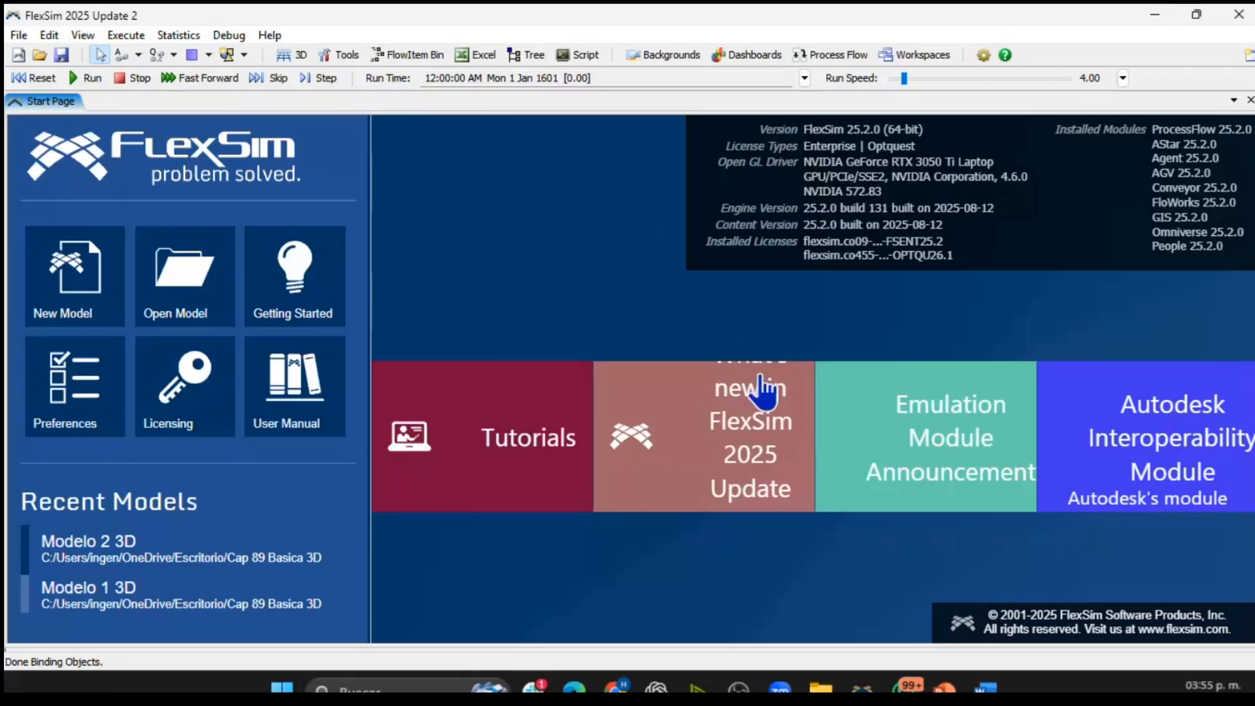
{"action": "left_click_drag", "start_coordinate": [926, 146], "coordinate": [961, 199]}
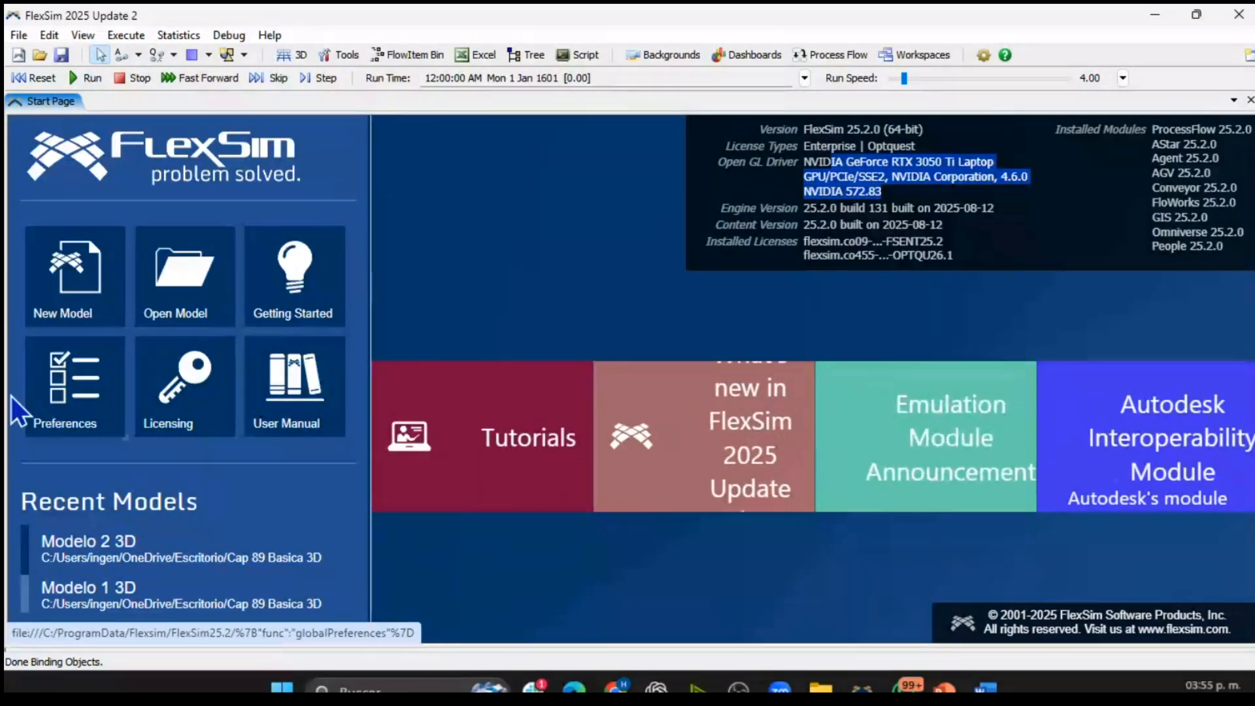
{"action": "scroll", "coordinate": [166, 581], "scroll_direction": "down", "scroll_amount": 1}
{"action": "scroll", "coordinate": [168, 581], "scroll_direction": "up", "scroll_amount": 2}
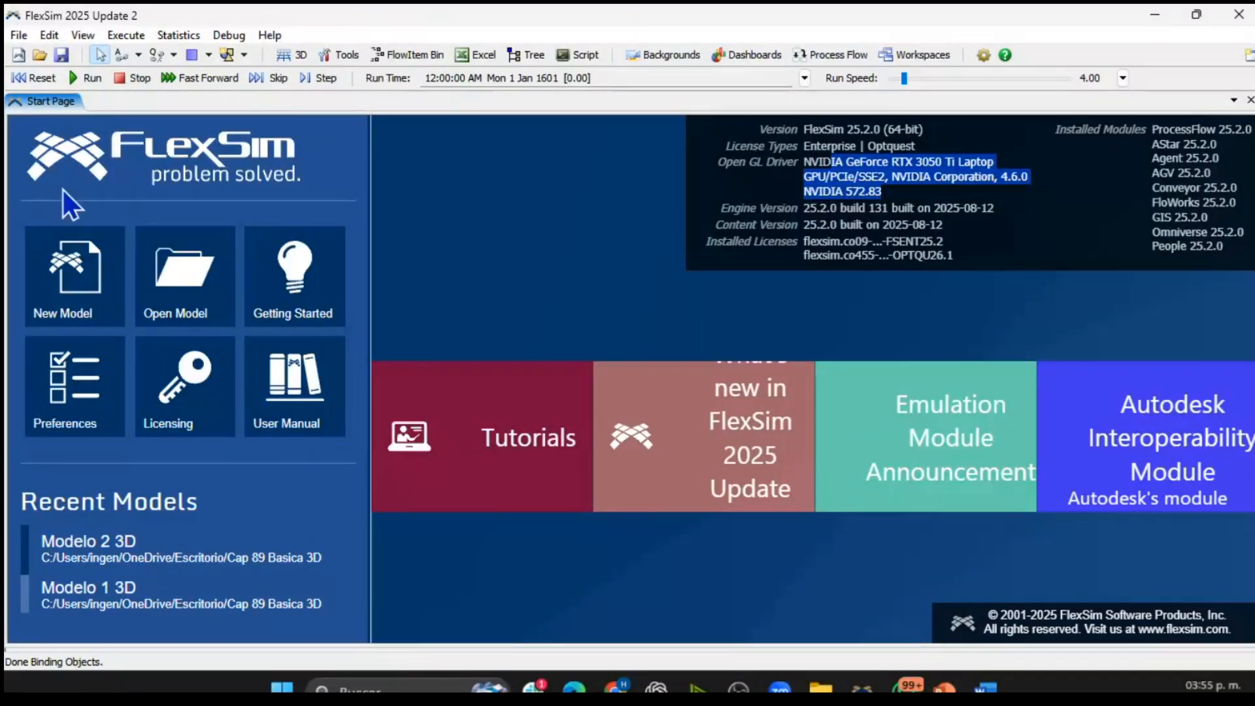
- Create a new model using seconds, meters and liters, starting at 08:00:00 a. m. on 14/08/2025
{"action": "left_click", "coordinate": [94, 280]}
{"action": "left_click_drag", "start_coordinate": [886, 311], "coordinate": [581, 185]}
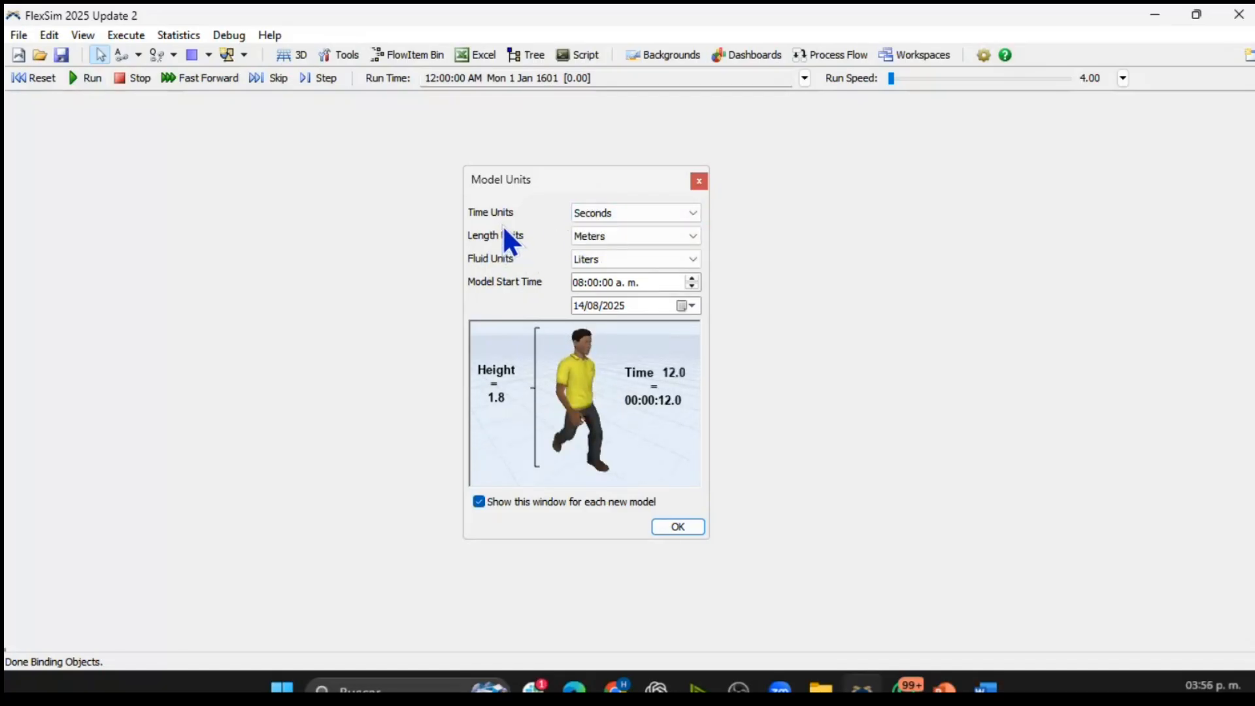
{"action": "left_click", "coordinate": [615, 213]}
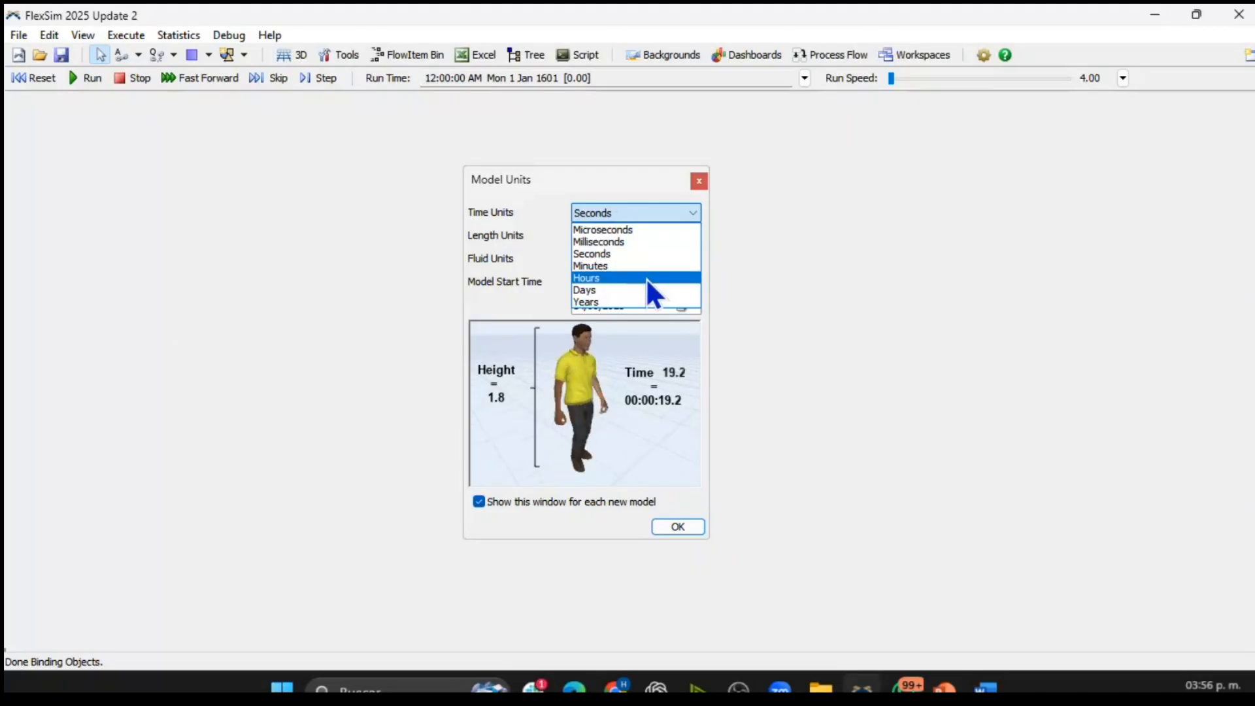
{"action": "left_click", "coordinate": [610, 183]}
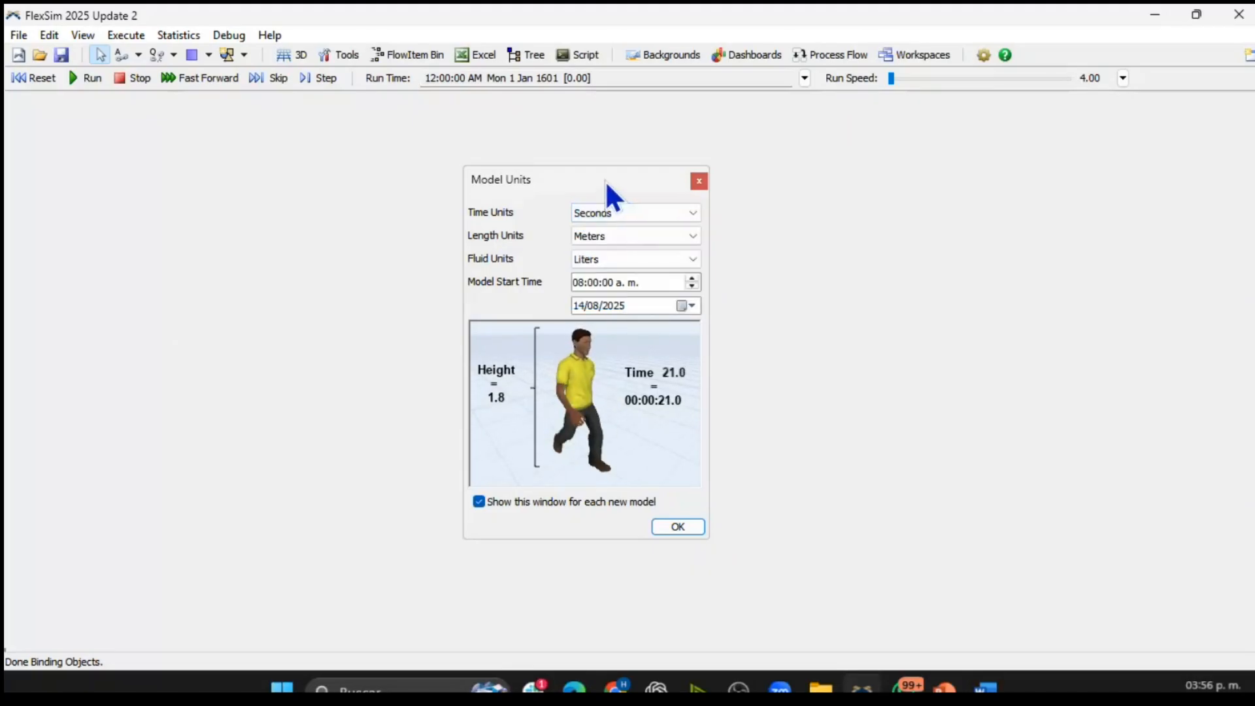
{"action": "left_click", "coordinate": [615, 238]}
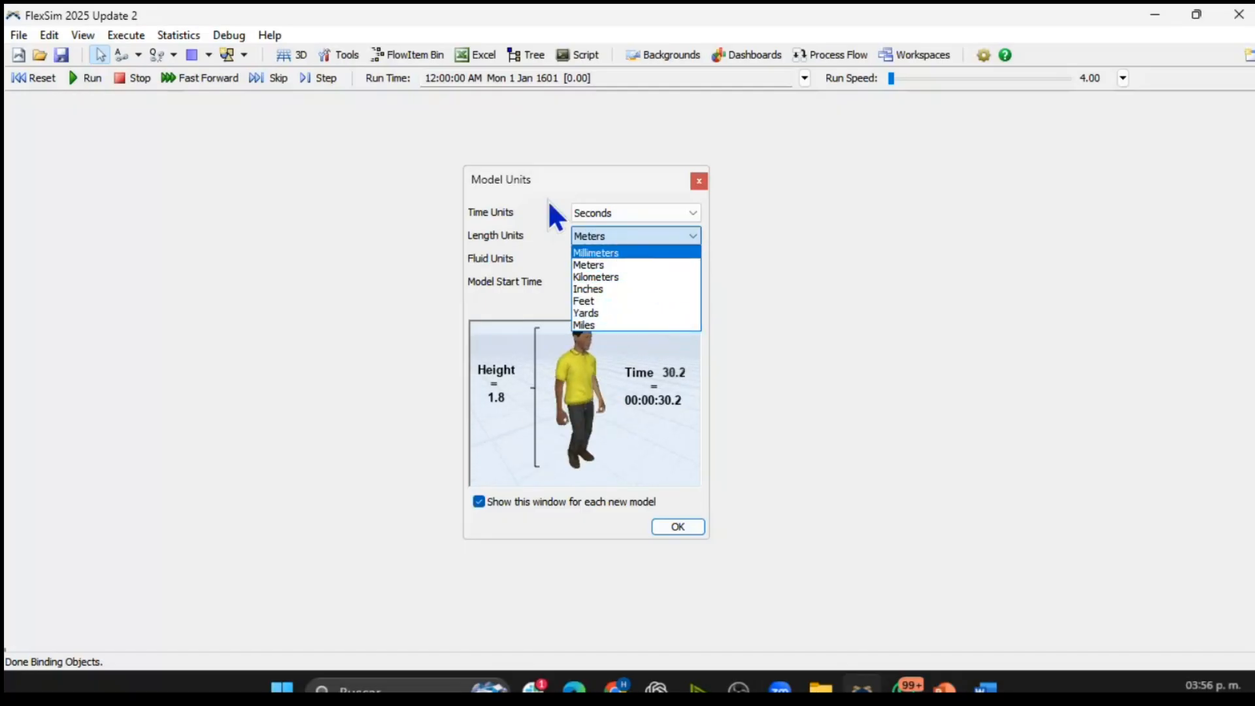
{"action": "left_click", "coordinate": [530, 229]}
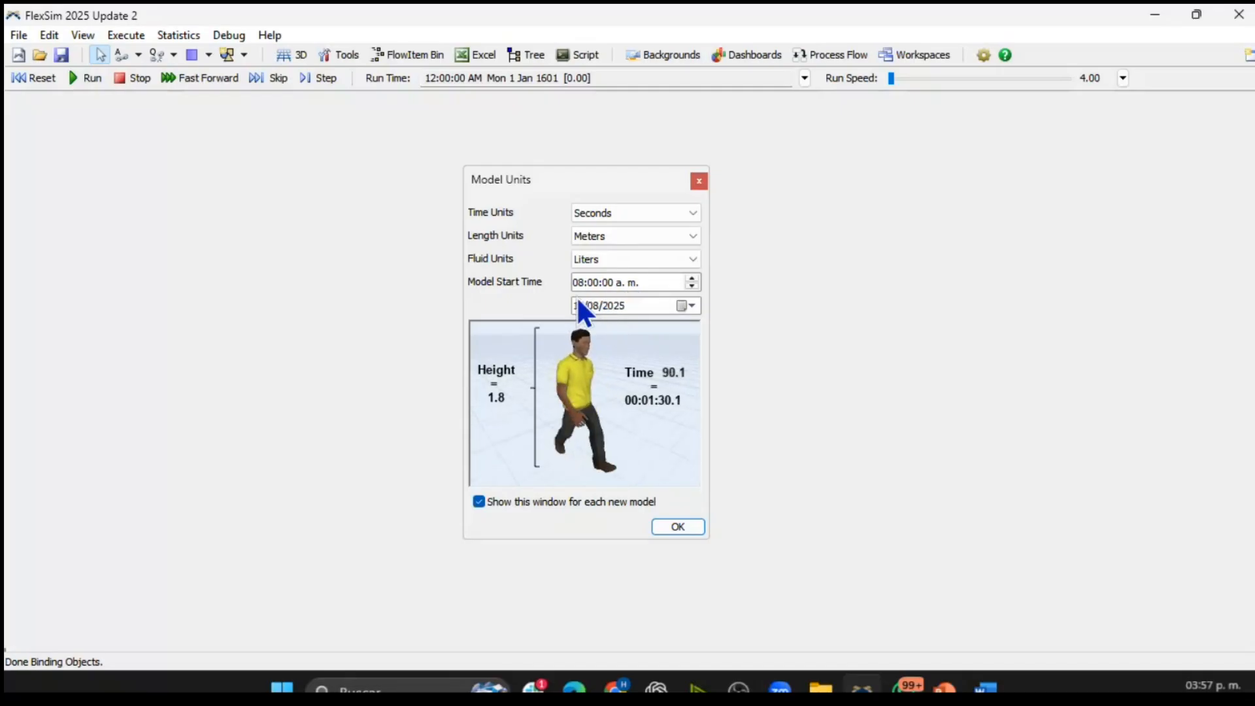
{"action": "left_click", "coordinate": [675, 528]}
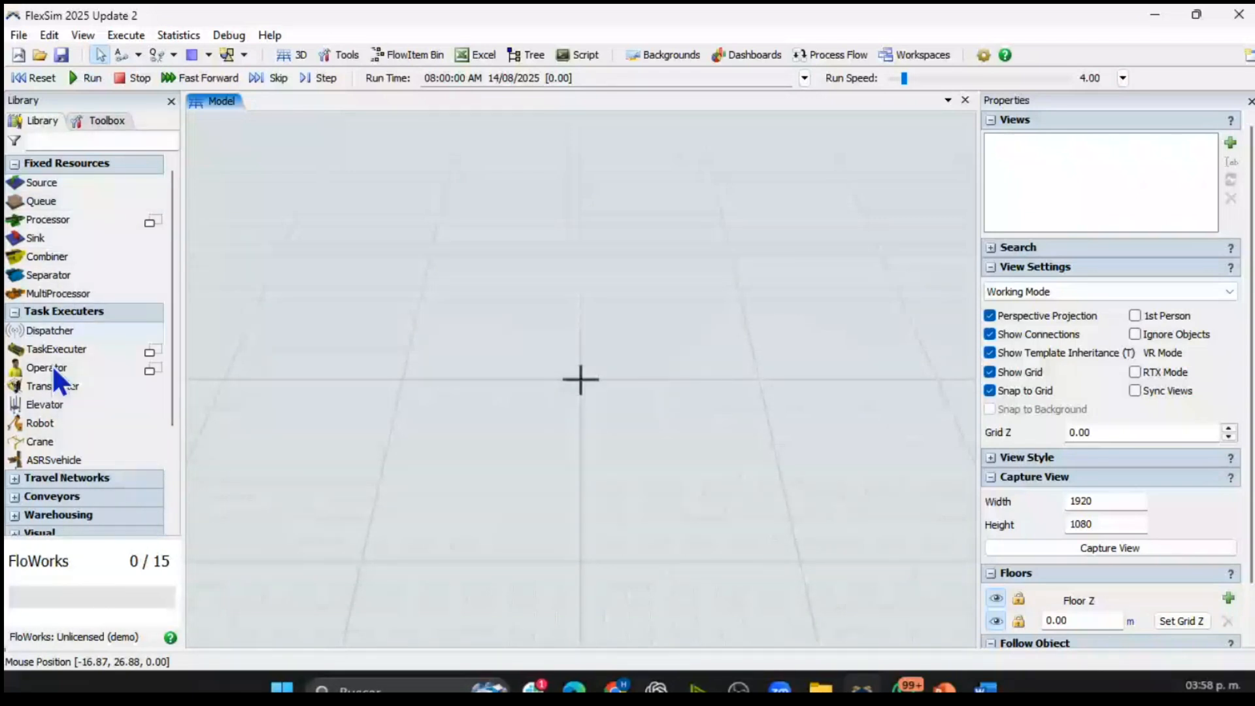
- Examine the objects in the library groups, including Travel Networks, Warehousing, Visual, A* Navigation, GIS and FloWorks
{"action": "left_click", "coordinate": [93, 317]}
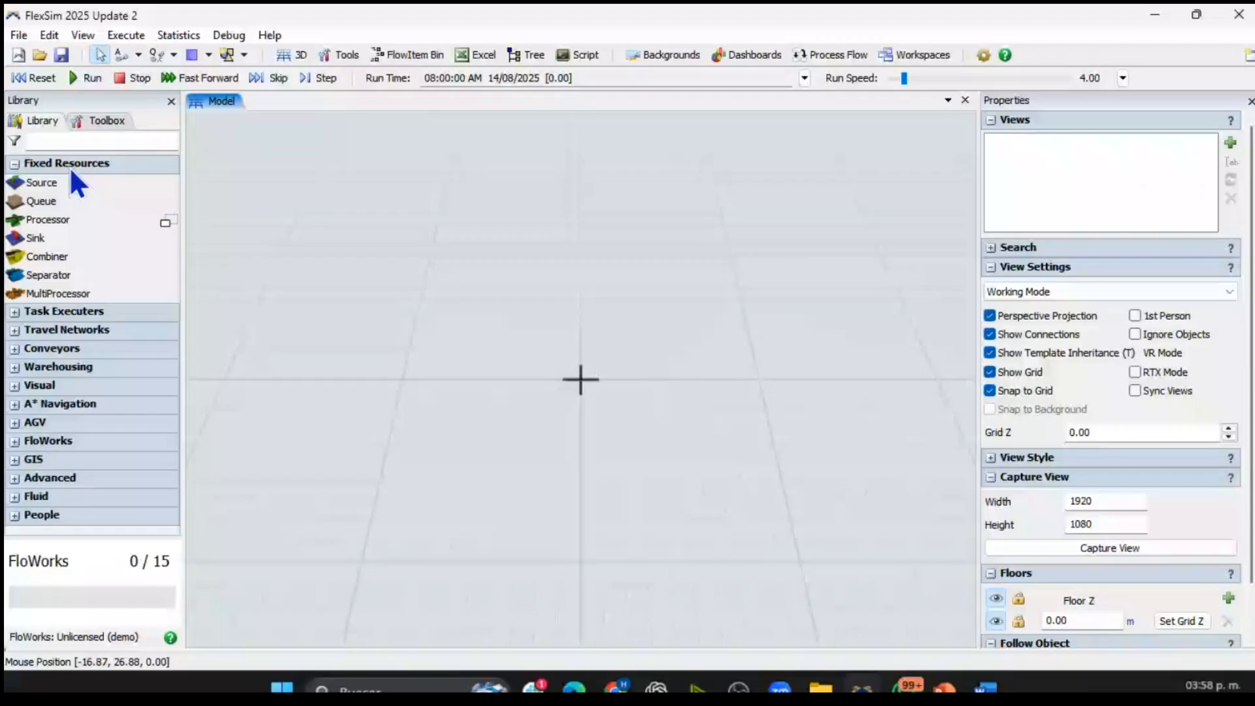
{"action": "left_click", "coordinate": [82, 313]}
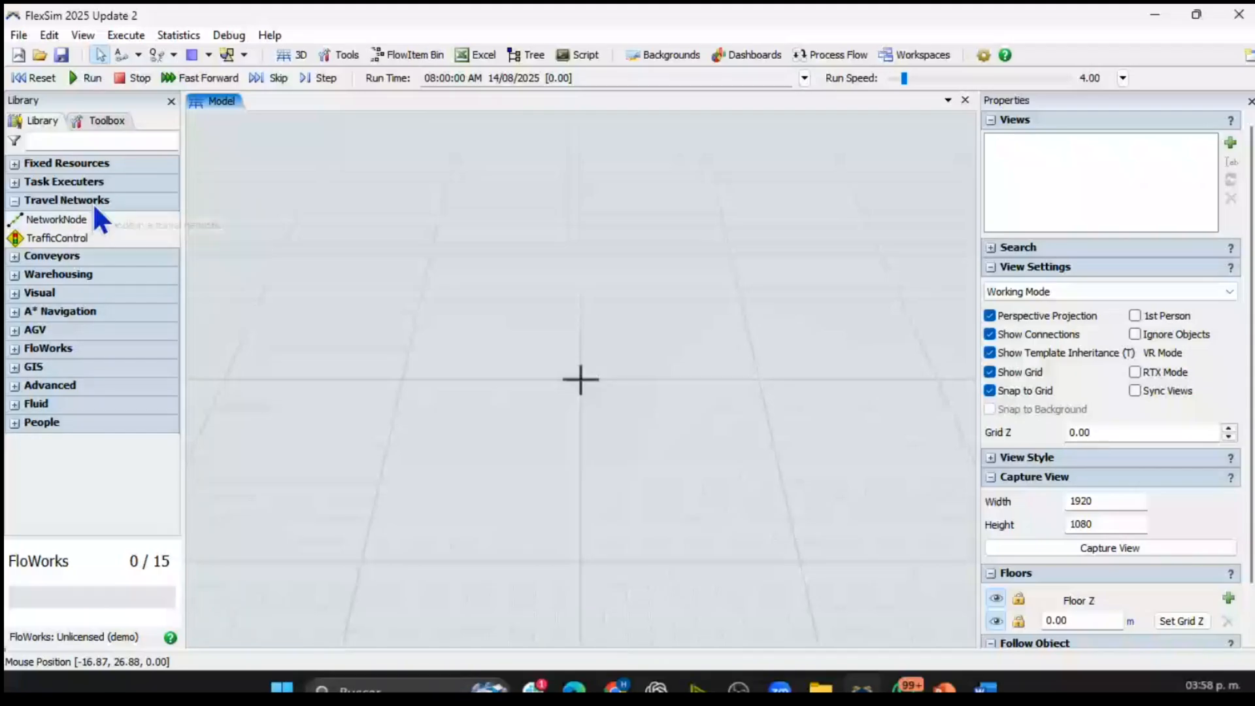
{"action": "left_click", "coordinate": [96, 255]}
{"action": "left_click", "coordinate": [76, 385]}
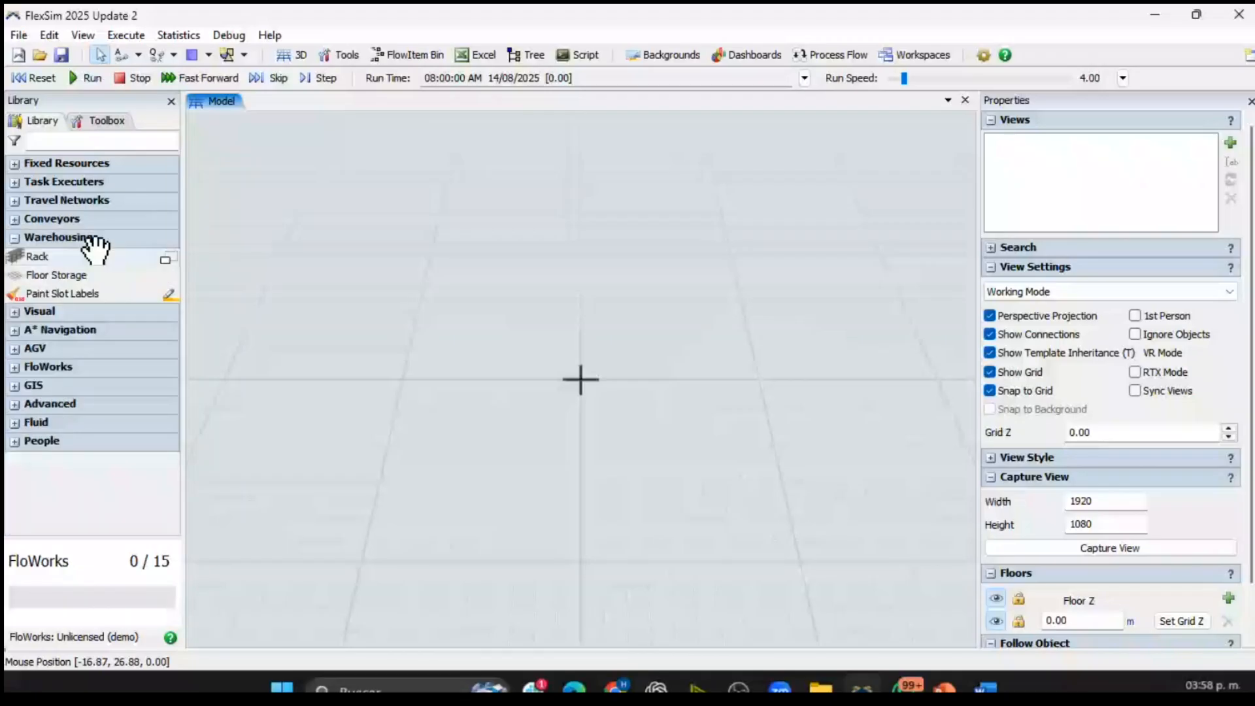
{"action": "left_click", "coordinate": [83, 311]}
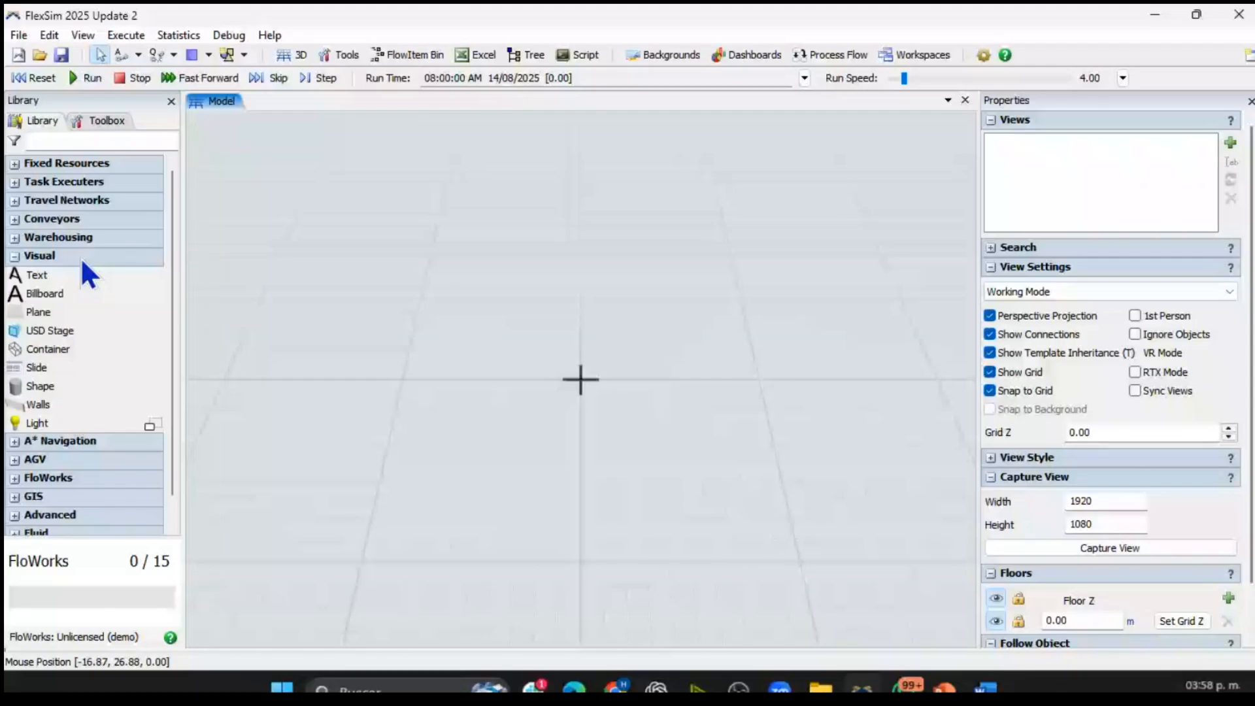
{"action": "left_click", "coordinate": [81, 257]}
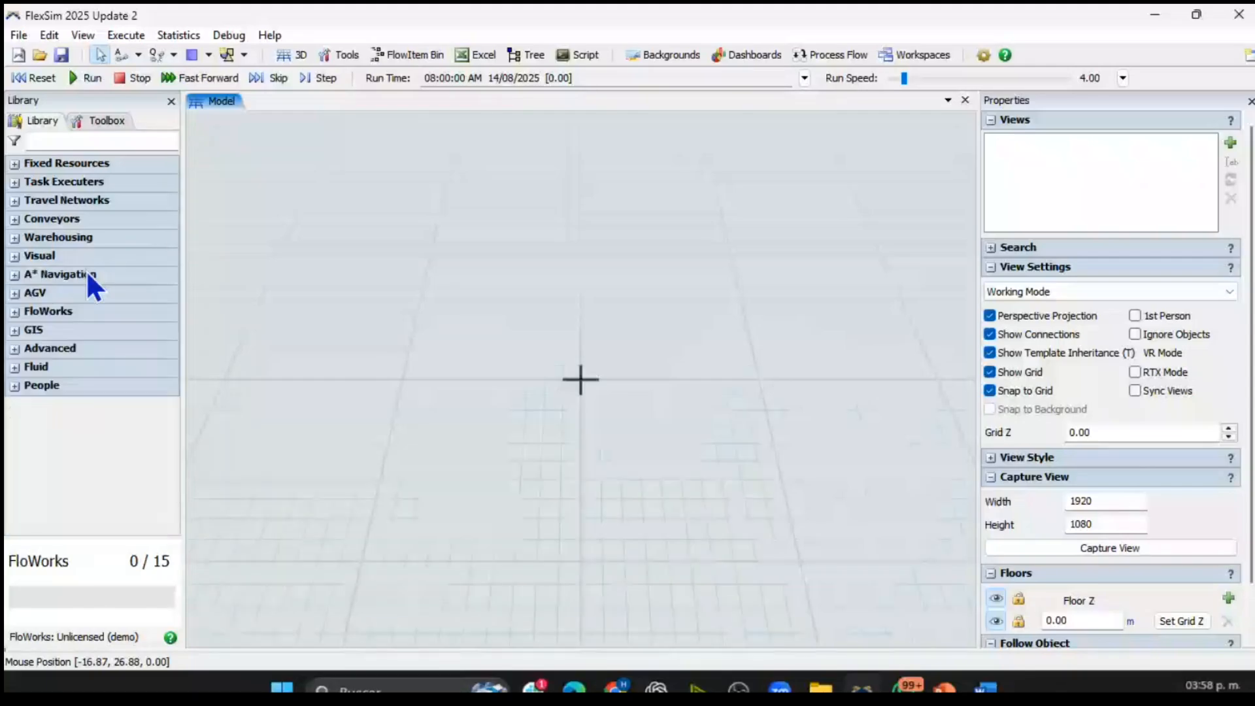
{"action": "left_click", "coordinate": [90, 278]}
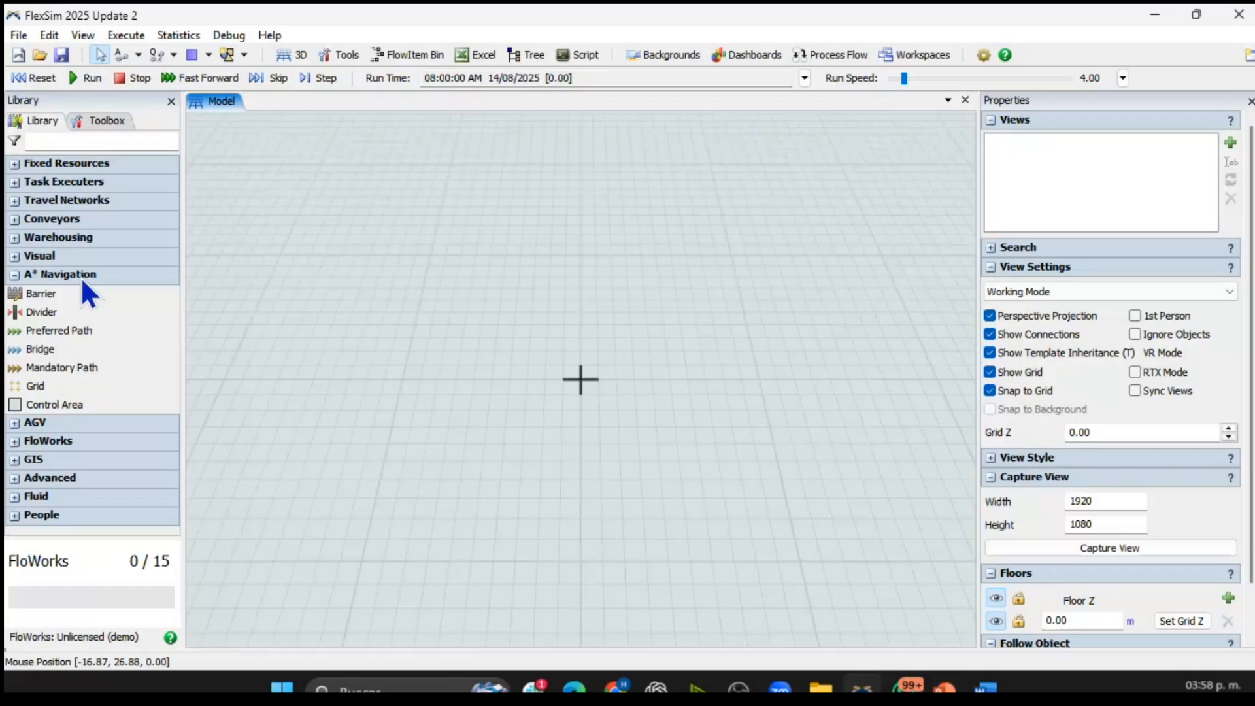
{"action": "left_click", "coordinate": [81, 280]}
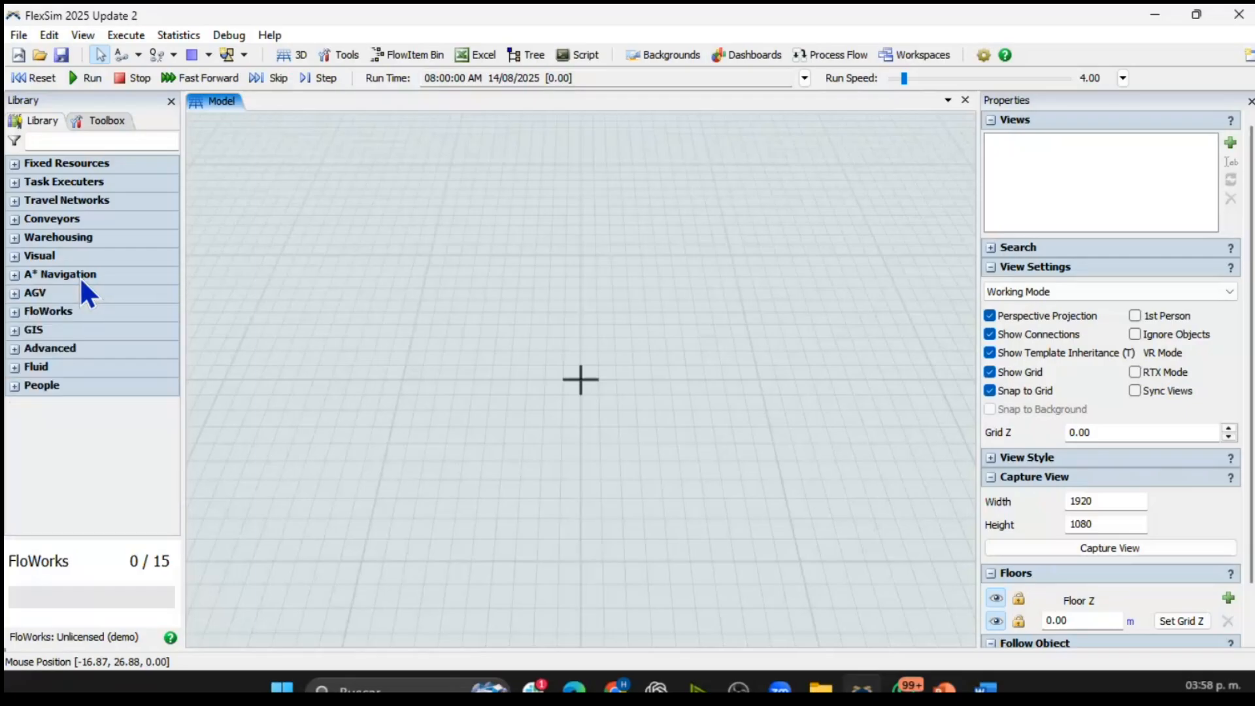
{"action": "left_click", "coordinate": [45, 330]}
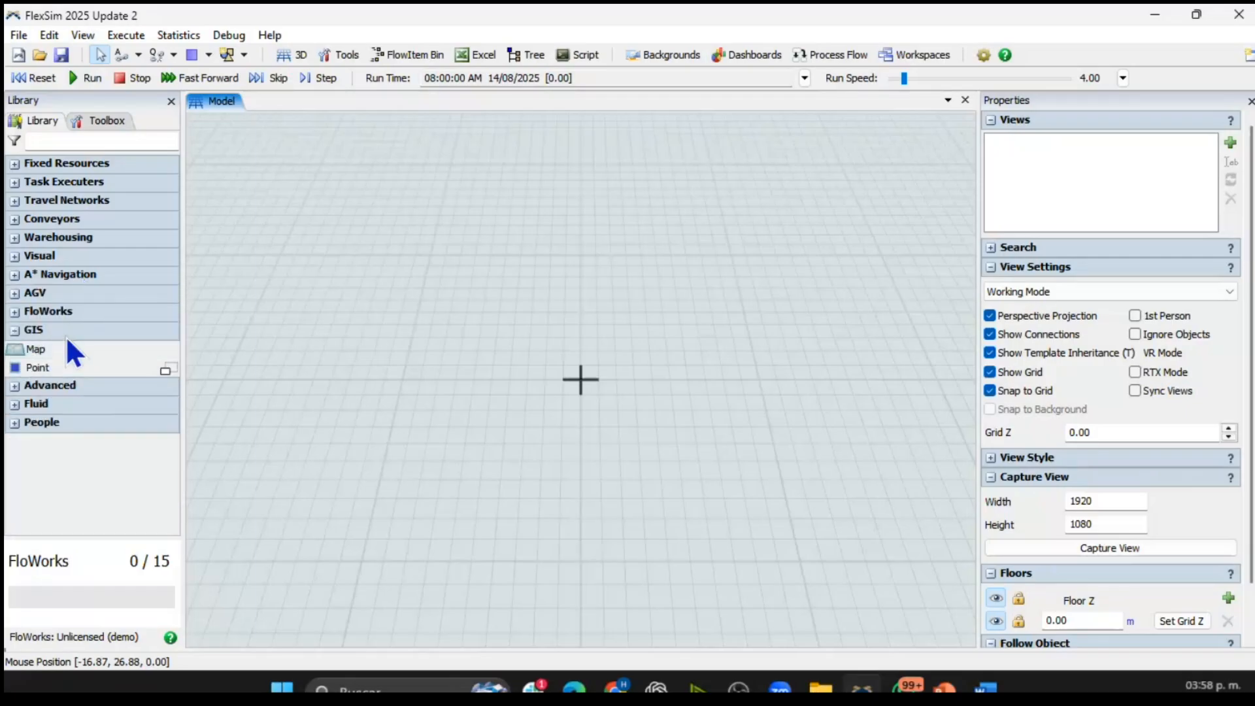
{"action": "left_click", "coordinate": [68, 335]}
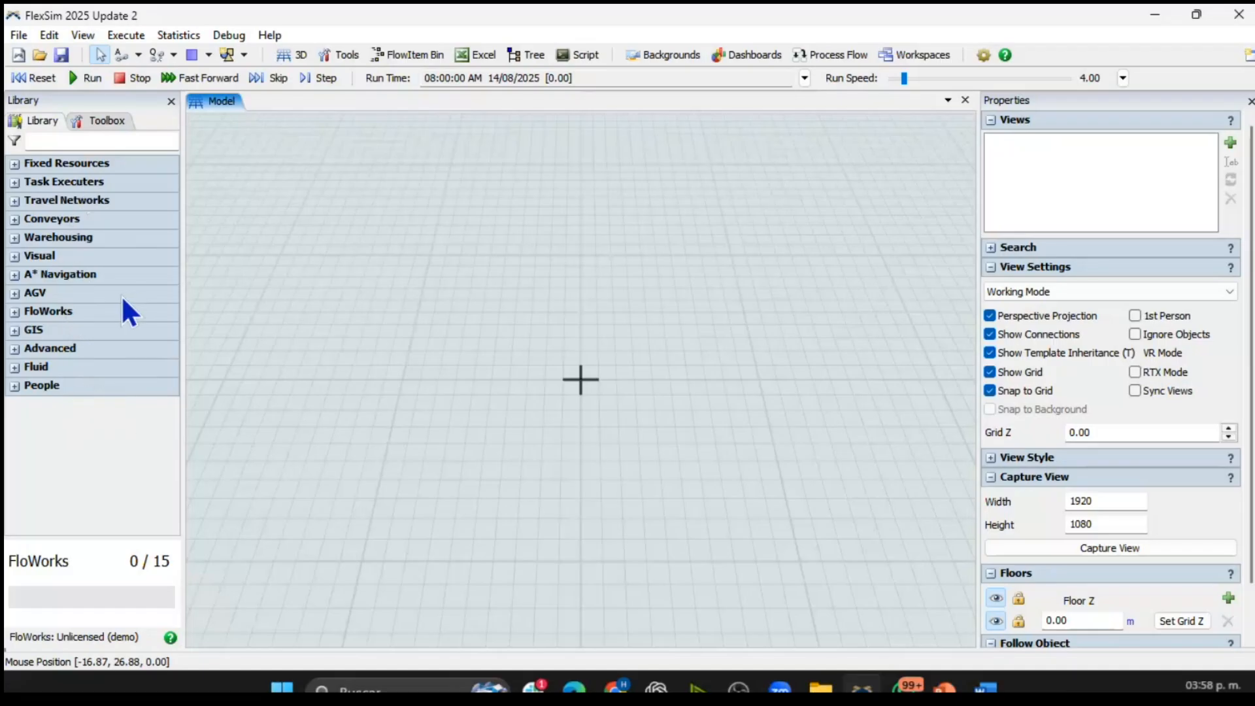
{"action": "left_click", "coordinate": [57, 311]}
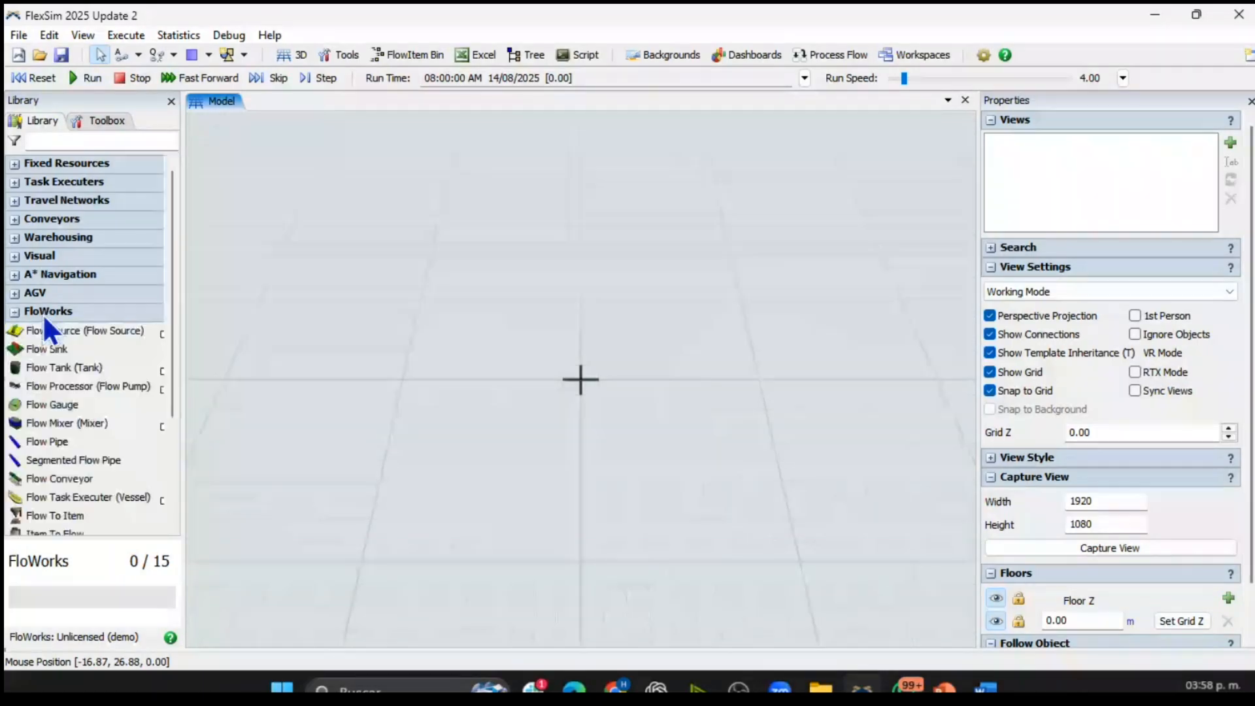
{"action": "left_click", "coordinate": [59, 311]}
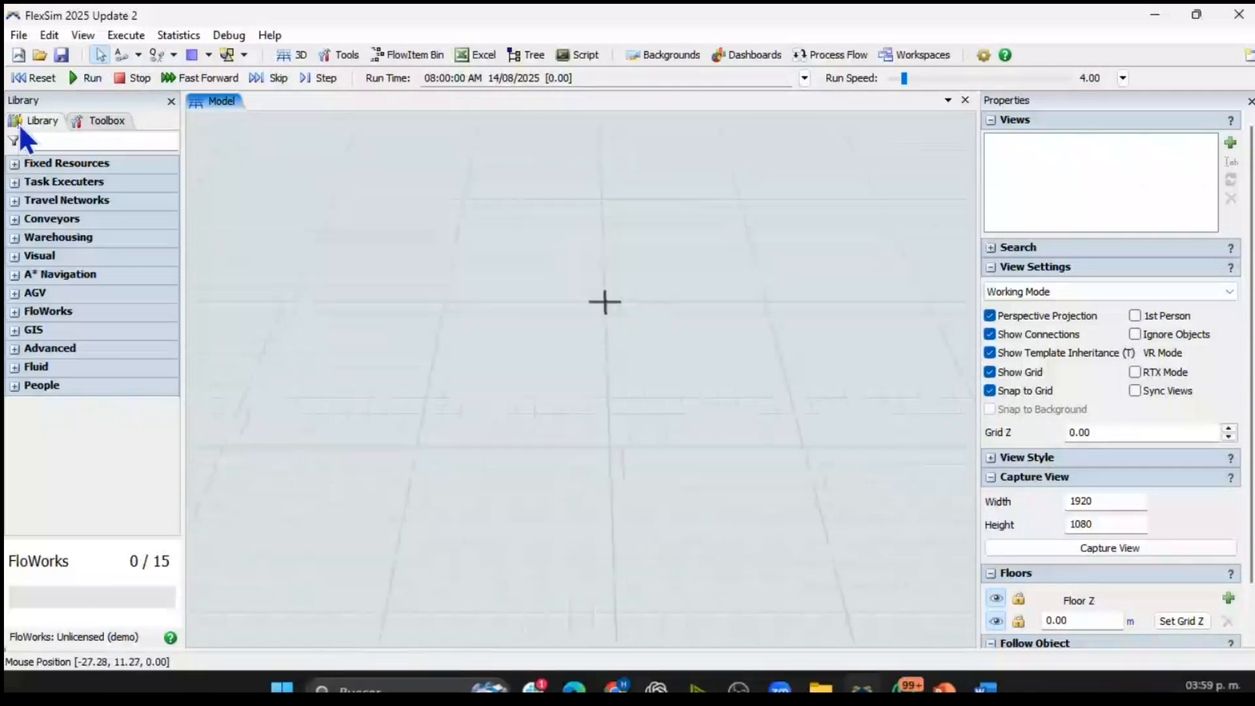
- Place a Queue from the Fixed Resources group beside the origin of the model floor
{"action": "left_click", "coordinate": [68, 165]}
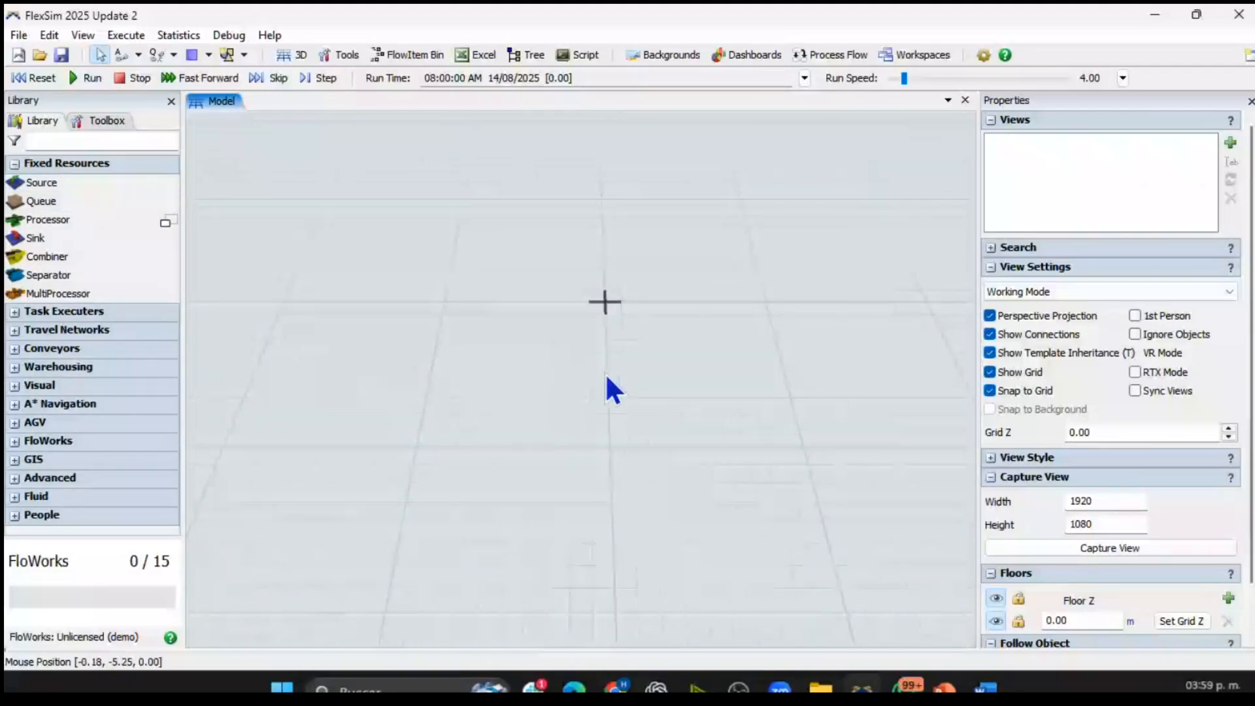
{"action": "left_click_drag", "start_coordinate": [605, 373], "coordinate": [468, 351]}
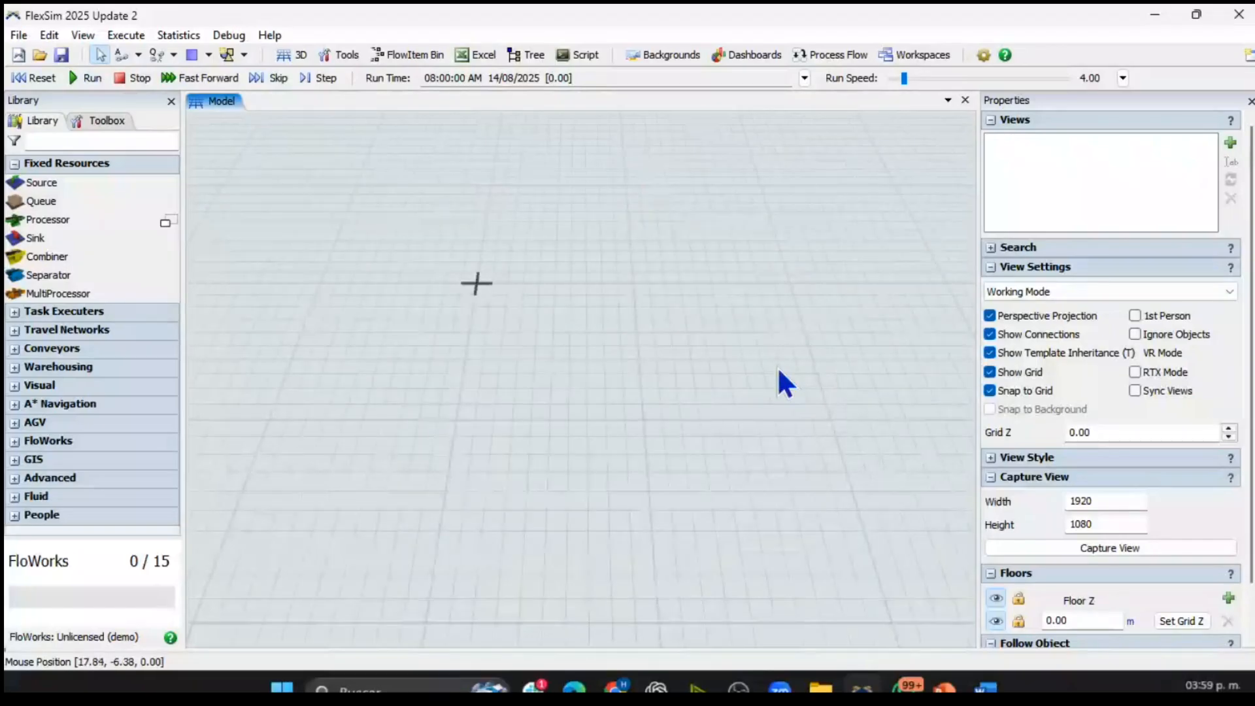
{"action": "left_click_drag", "start_coordinate": [704, 332], "coordinate": [675, 291]}
{"action": "scroll", "coordinate": [647, 326], "scroll_direction": "up", "scroll_amount": 5}
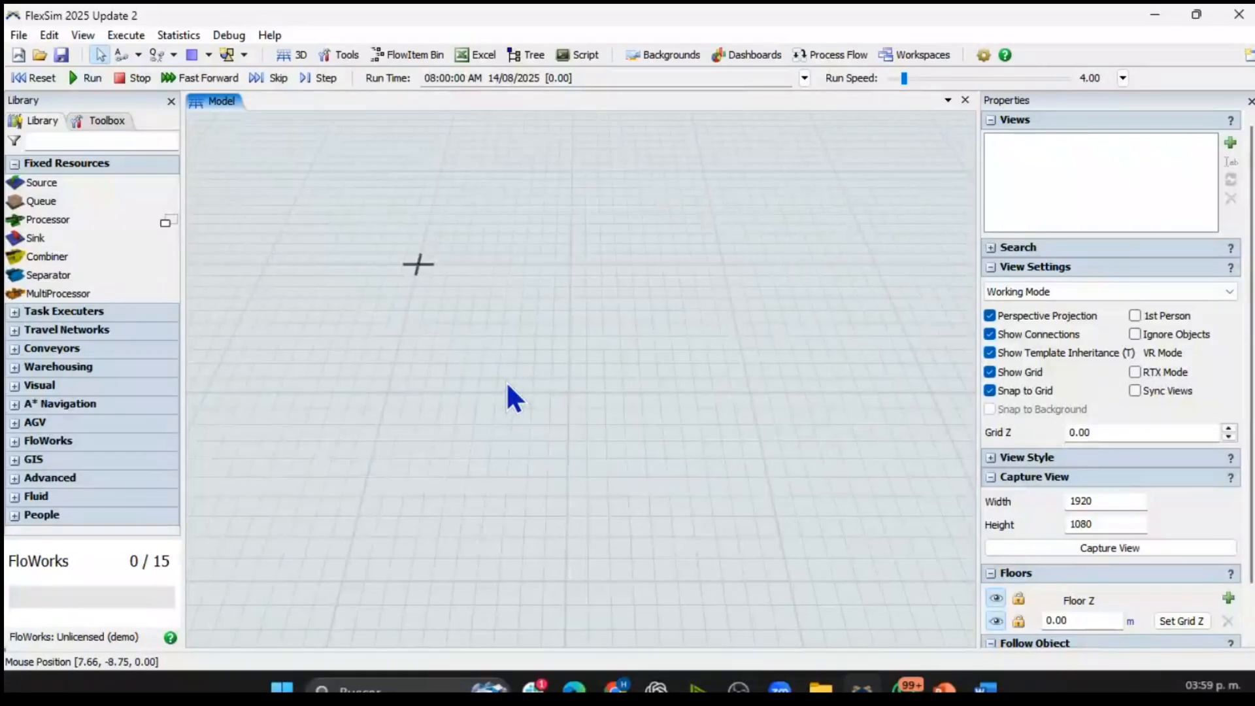
{"action": "scroll", "coordinate": [626, 310], "scroll_direction": "down", "scroll_amount": 5}
{"action": "scroll", "coordinate": [670, 333], "scroll_direction": "up", "scroll_amount": 5}
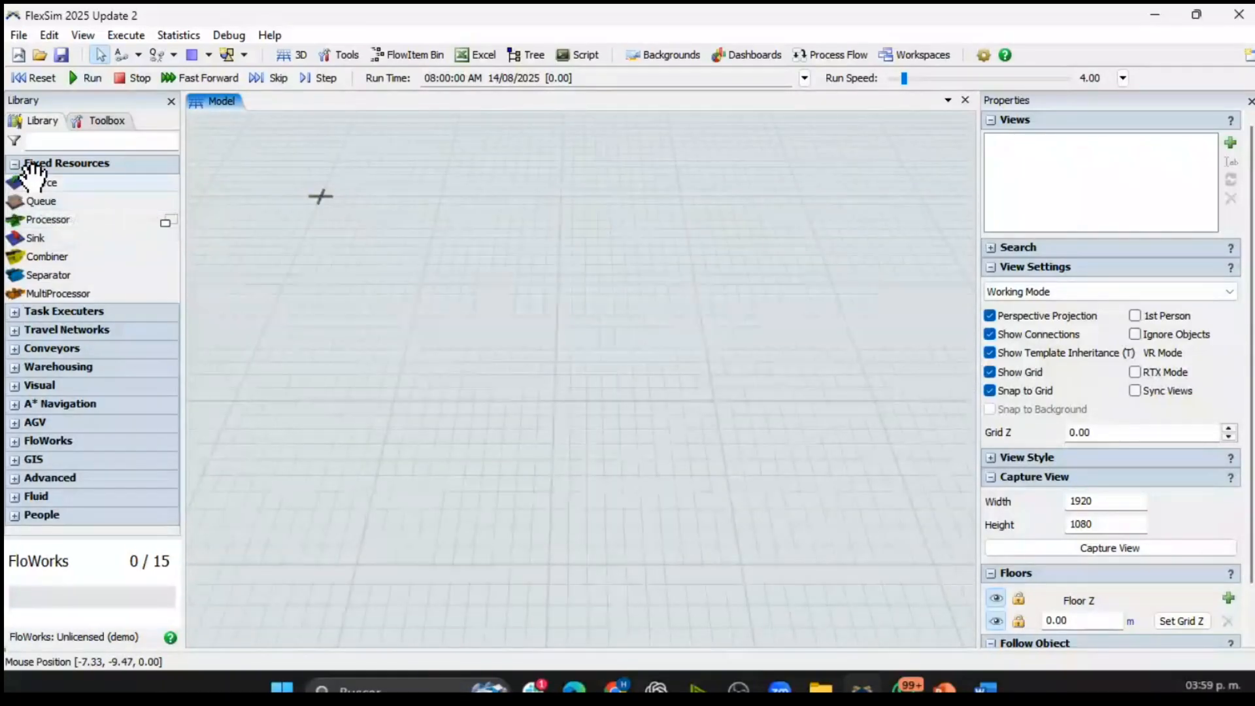
{"action": "left_click_drag", "start_coordinate": [89, 202], "coordinate": [527, 364]}
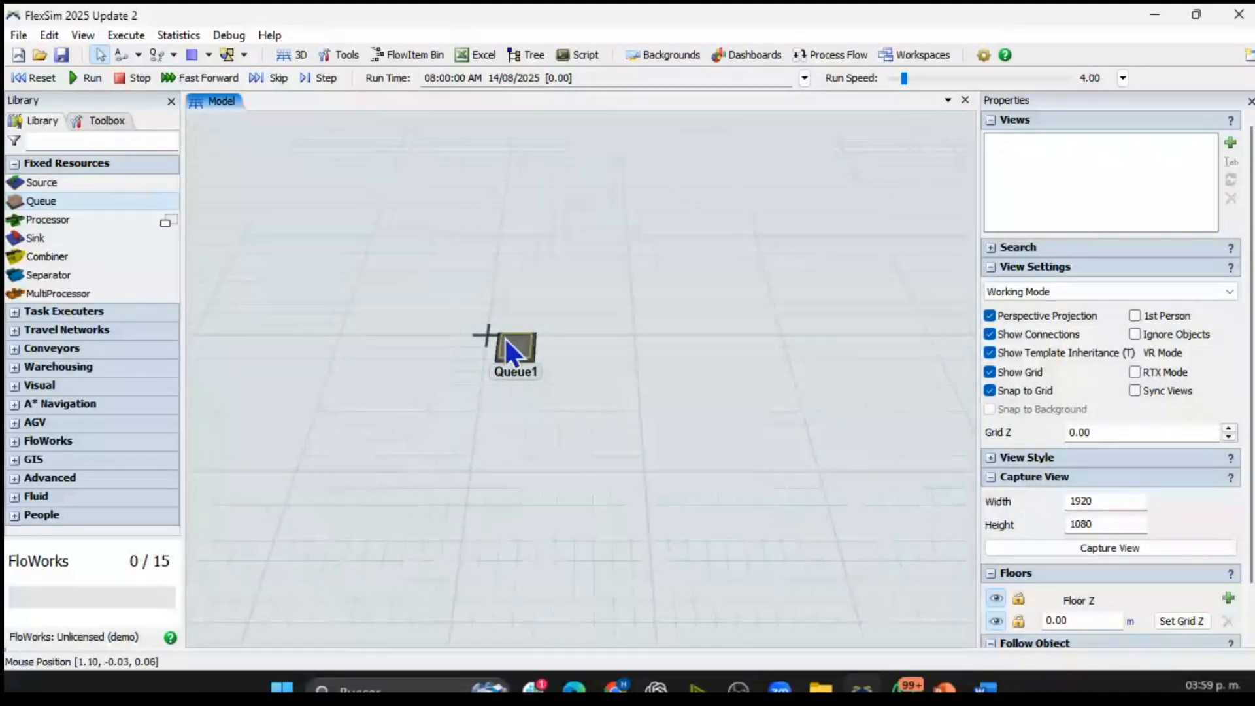
- Examine the Queue's properties and view it in the 3D model from near and far
{"action": "scroll", "coordinate": [516, 353], "scroll_direction": "up", "scroll_amount": 6}
{"action": "scroll", "coordinate": [501, 388], "scroll_direction": "down", "scroll_amount": 4}
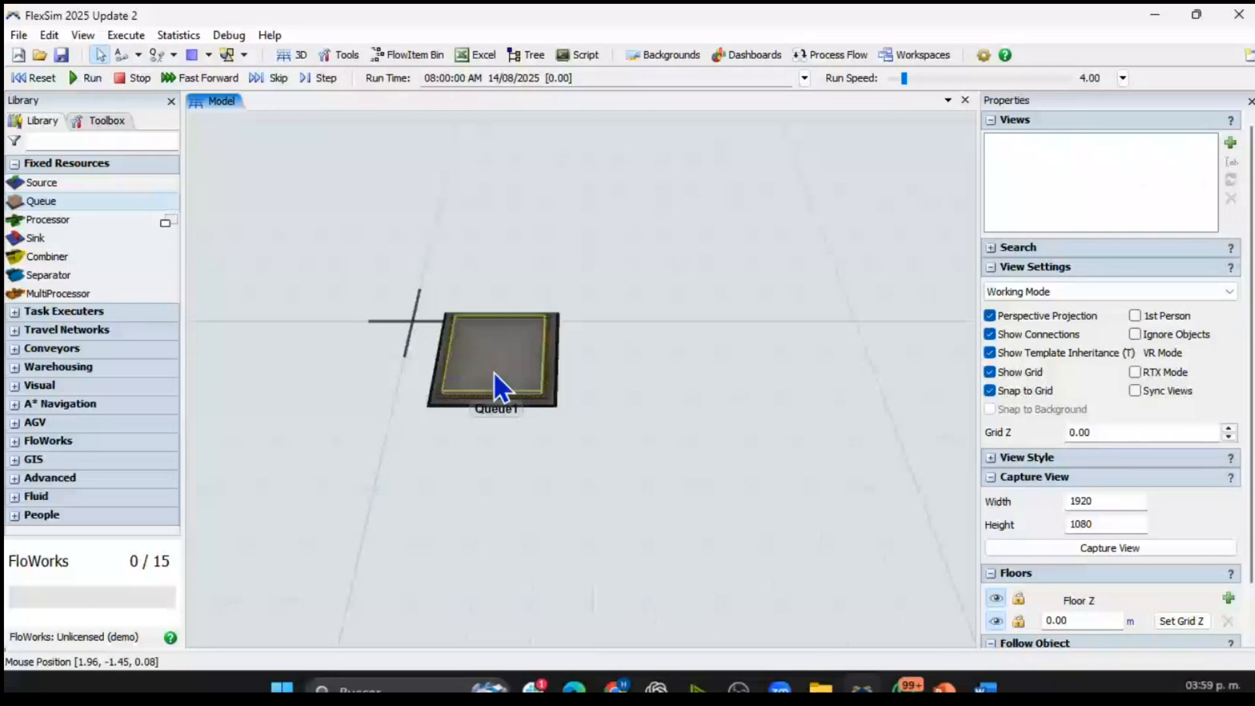
{"action": "left_click", "coordinate": [494, 373]}
{"action": "scroll", "coordinate": [458, 385], "scroll_direction": "down", "scroll_amount": 1}
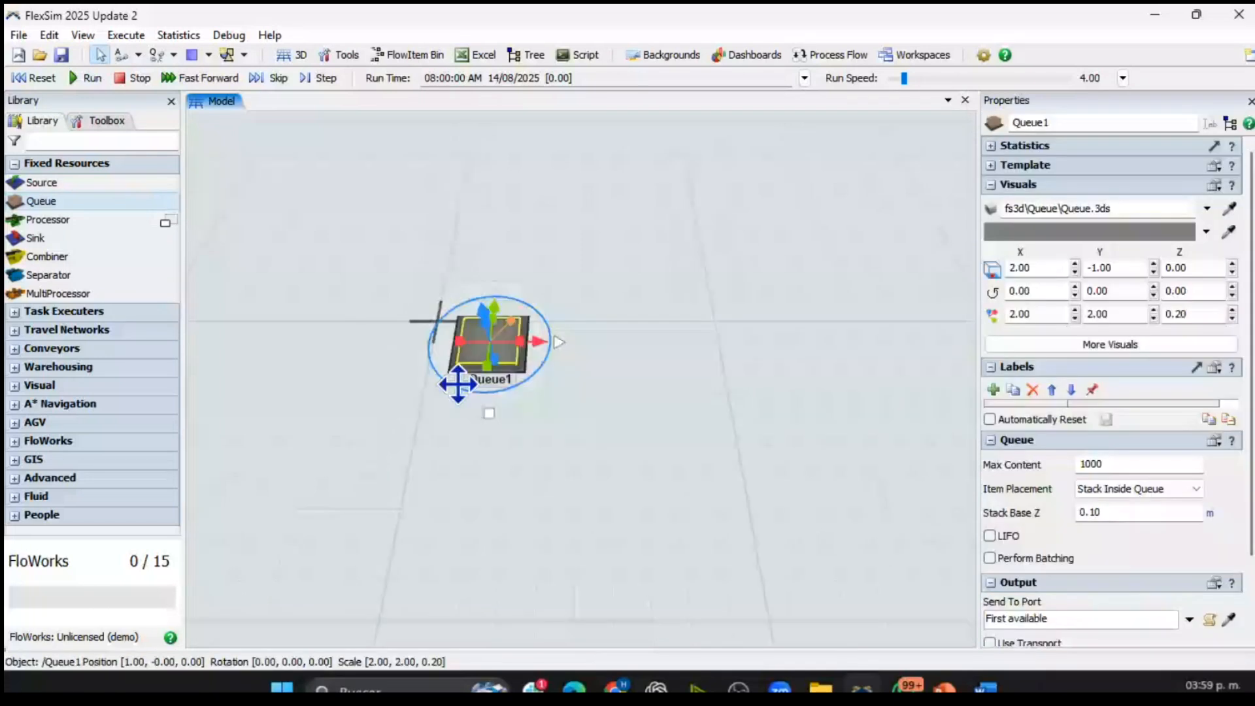
{"action": "left_click", "coordinate": [458, 384]}
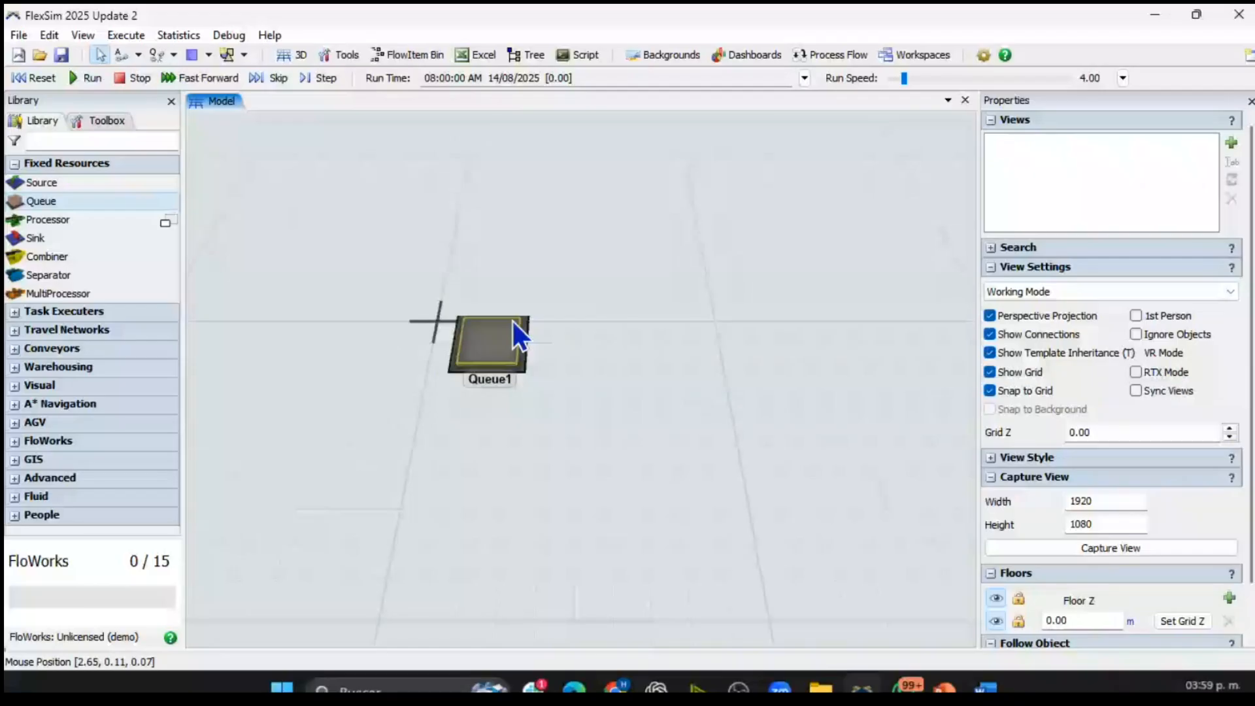
{"action": "scroll", "coordinate": [606, 276], "scroll_direction": "down", "scroll_amount": 5}
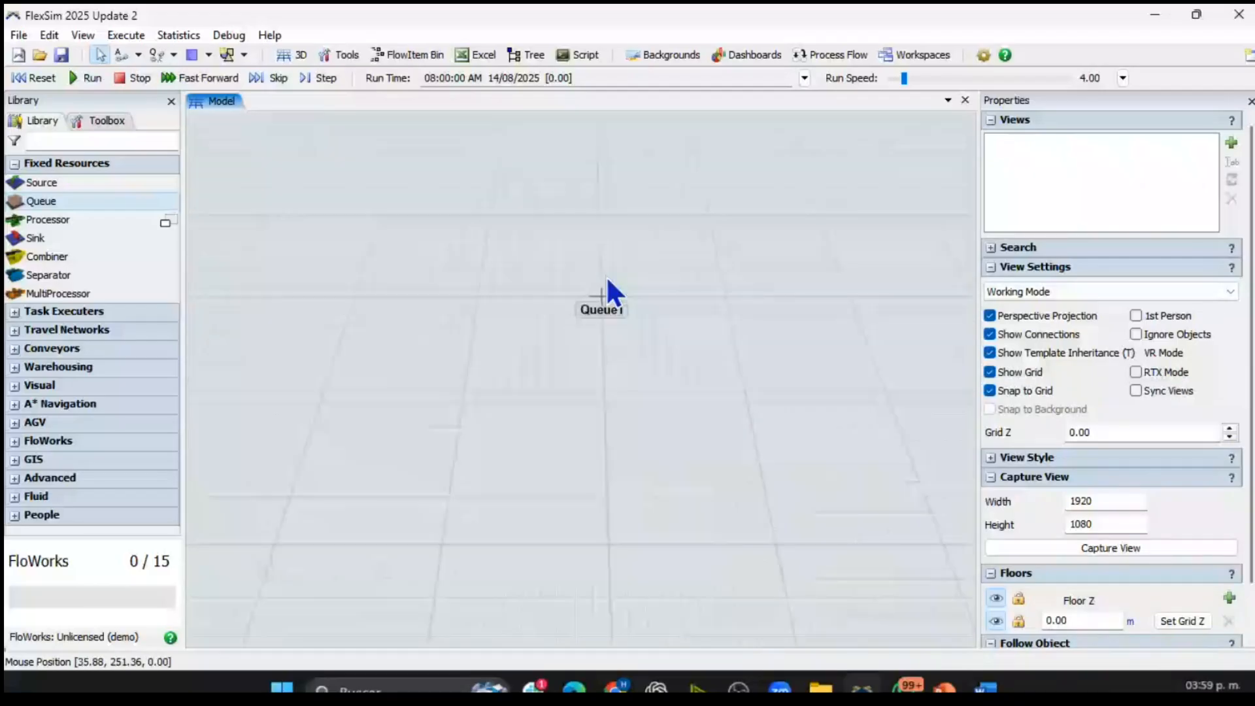
{"action": "left_click_drag", "start_coordinate": [606, 276], "coordinate": [339, 178]}
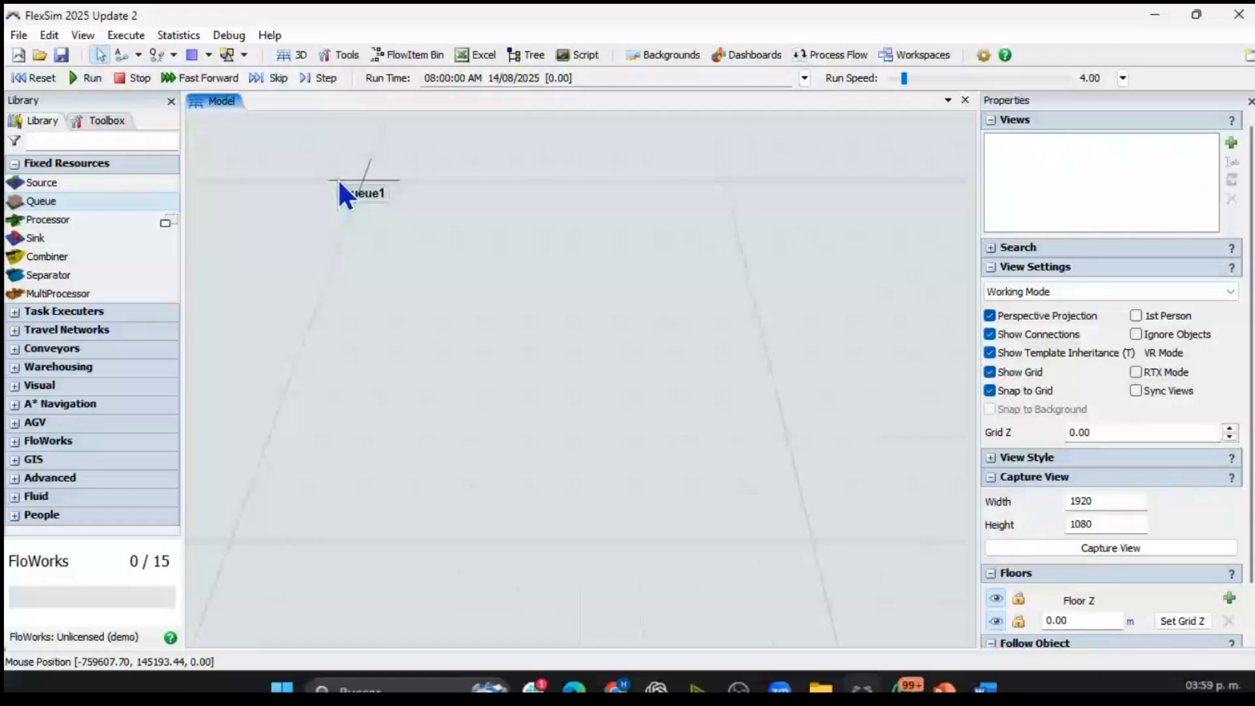
{"action": "scroll", "coordinate": [338, 179], "scroll_direction": "down", "scroll_amount": 3}
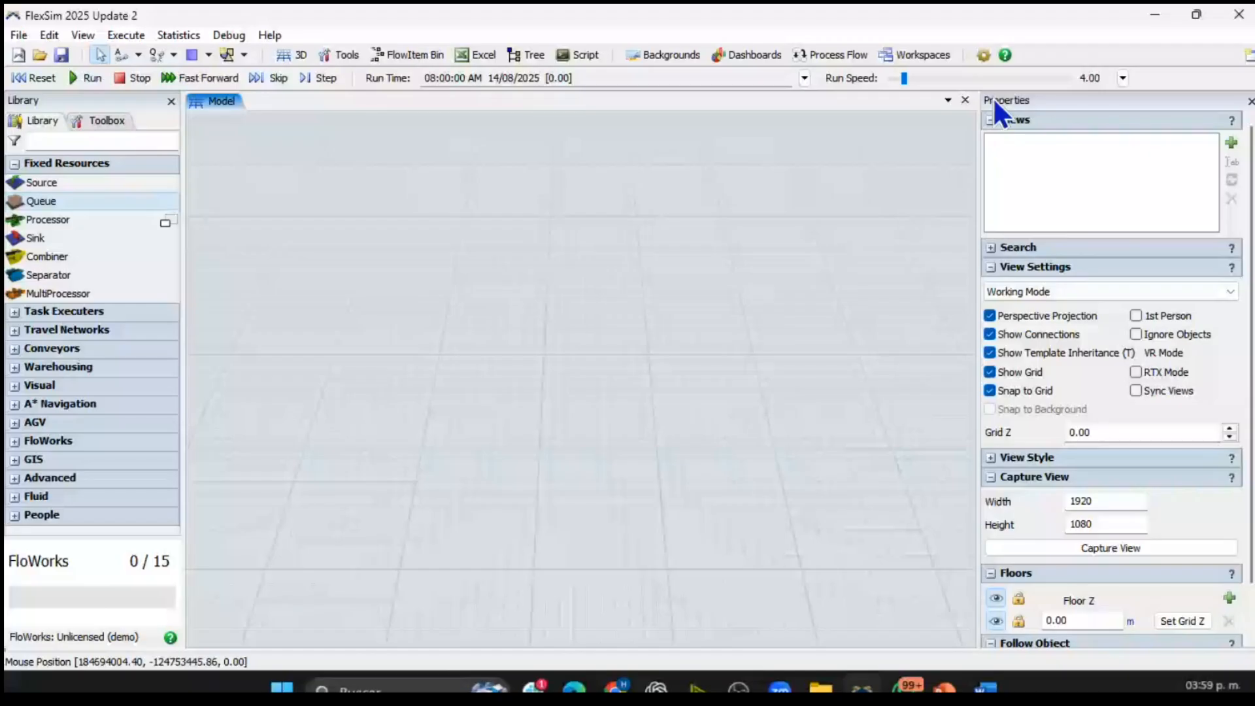
{"action": "scroll", "coordinate": [732, 456], "scroll_direction": "up", "scroll_amount": 3}
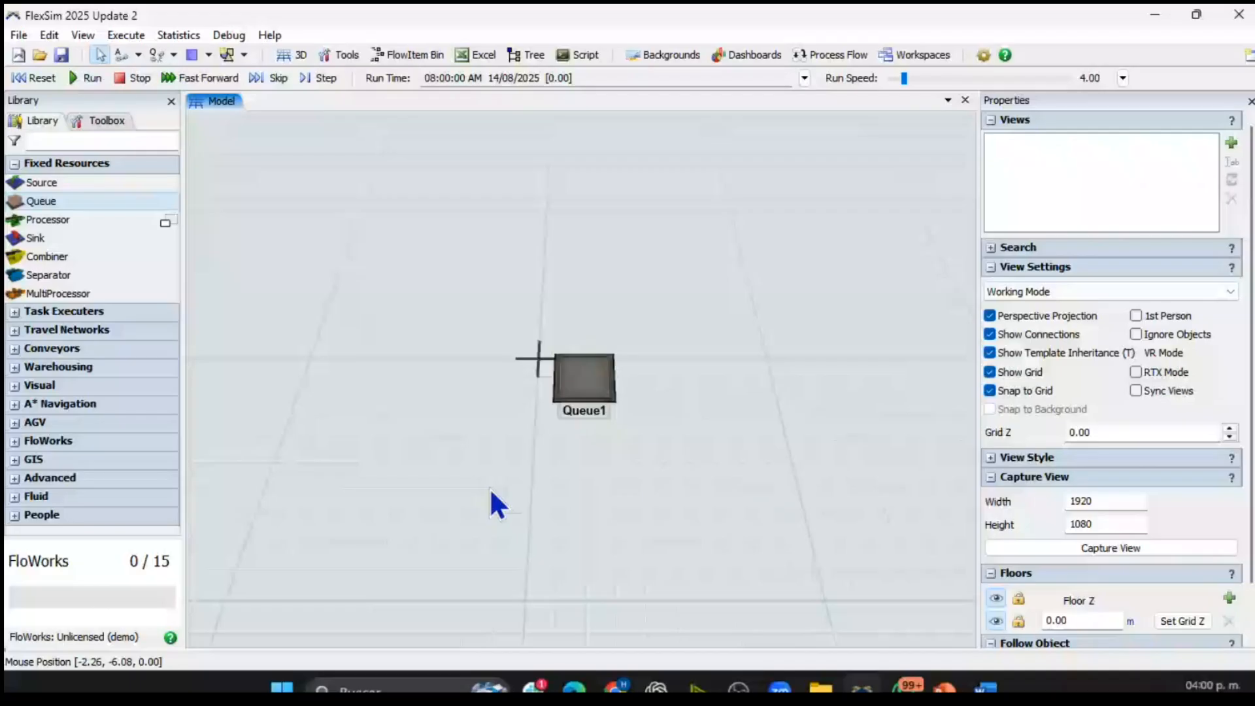
- Delete the Queue from the model, leaving the floor empty
{"action": "left_click", "coordinate": [613, 366]}
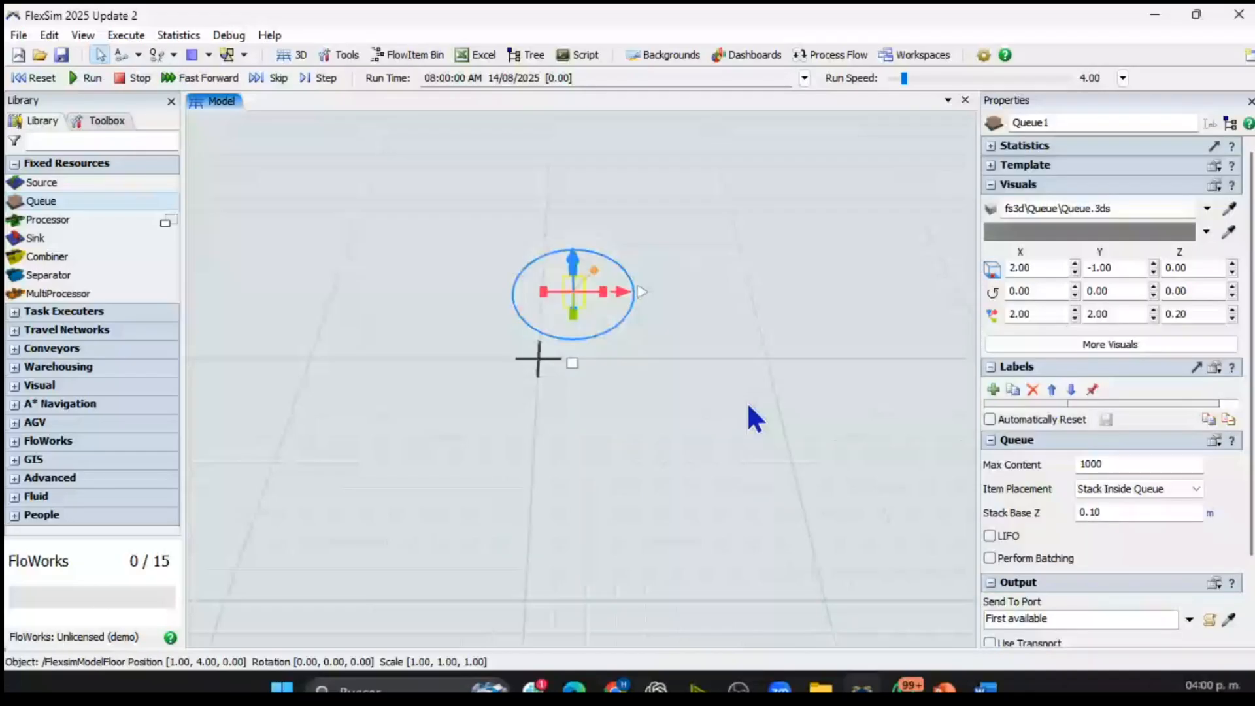
{"action": "key", "text": "Delete"}
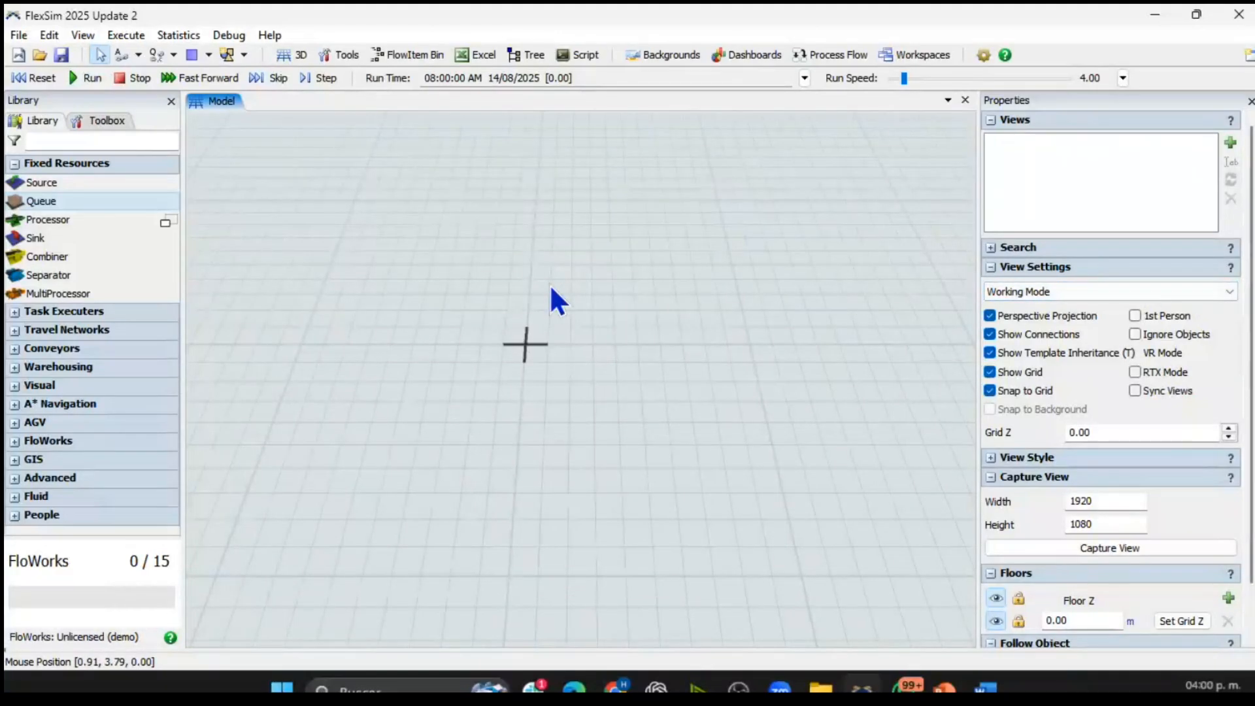
{"action": "scroll", "coordinate": [551, 288], "scroll_direction": "up", "scroll_amount": 3}
- Switch to the PowerPoint presentation "Presentación FlexSim Factible" with the "Modelos y Sectores" slide
{"action": "left_click", "coordinate": [945, 687]}
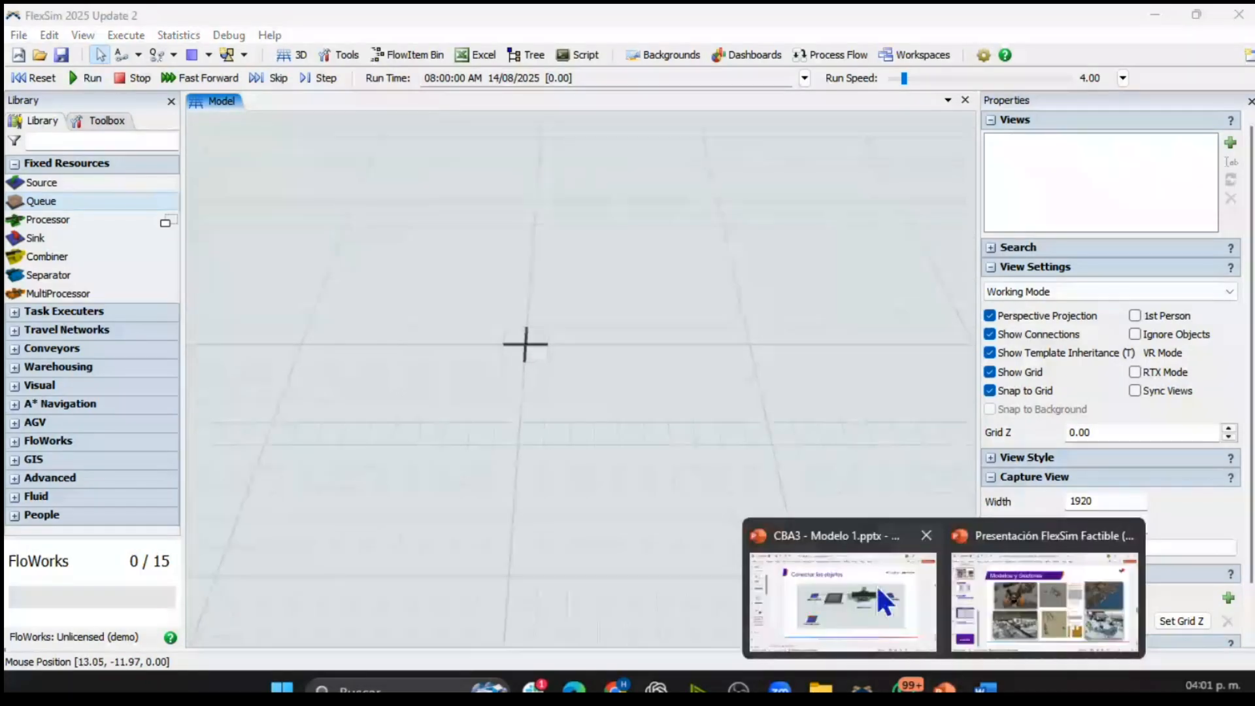
{"action": "left_click", "coordinate": [1015, 582]}
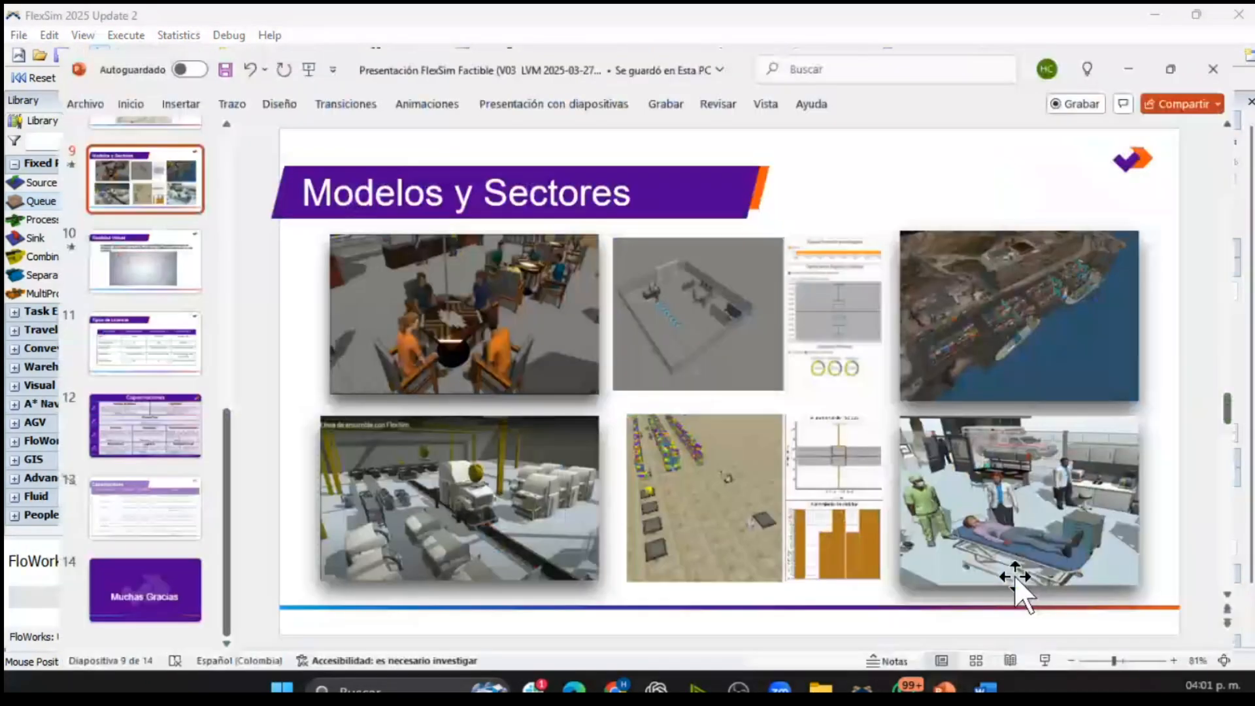
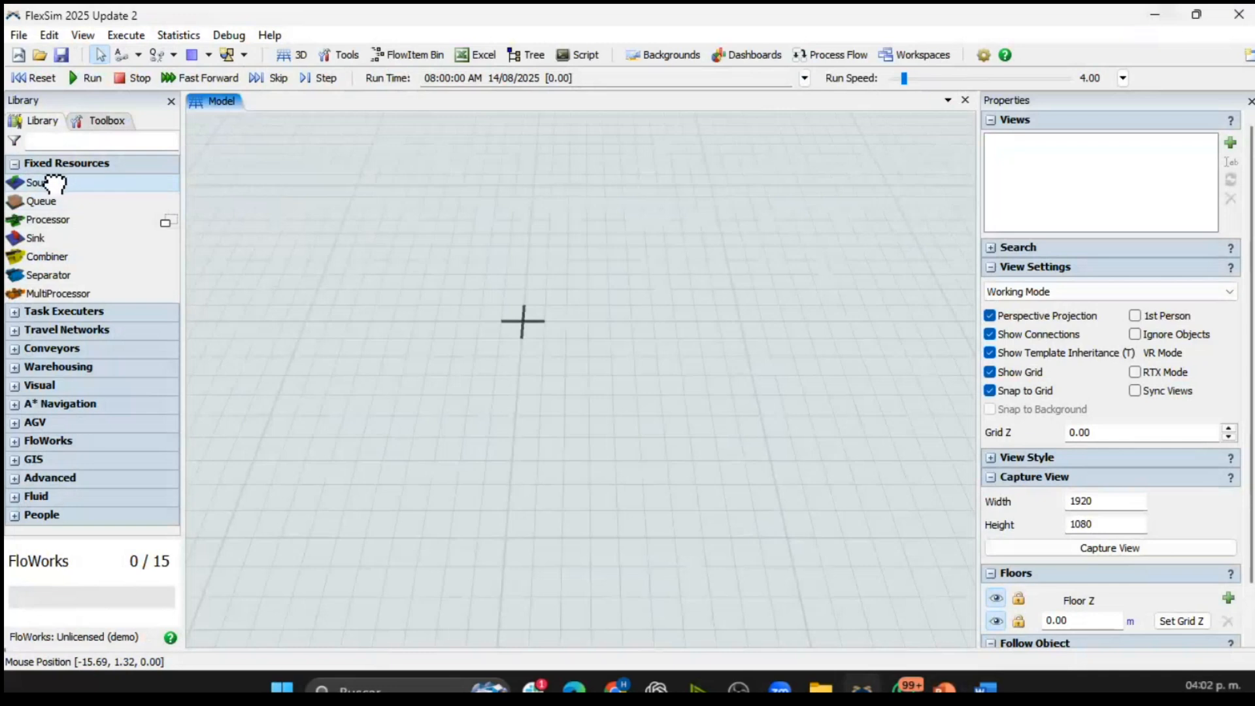
- Place a Source near the model origin, followed by a Queue and a Processor in a row along X
{"action": "left_click_drag", "start_coordinate": [82, 182], "coordinate": [552, 363]}
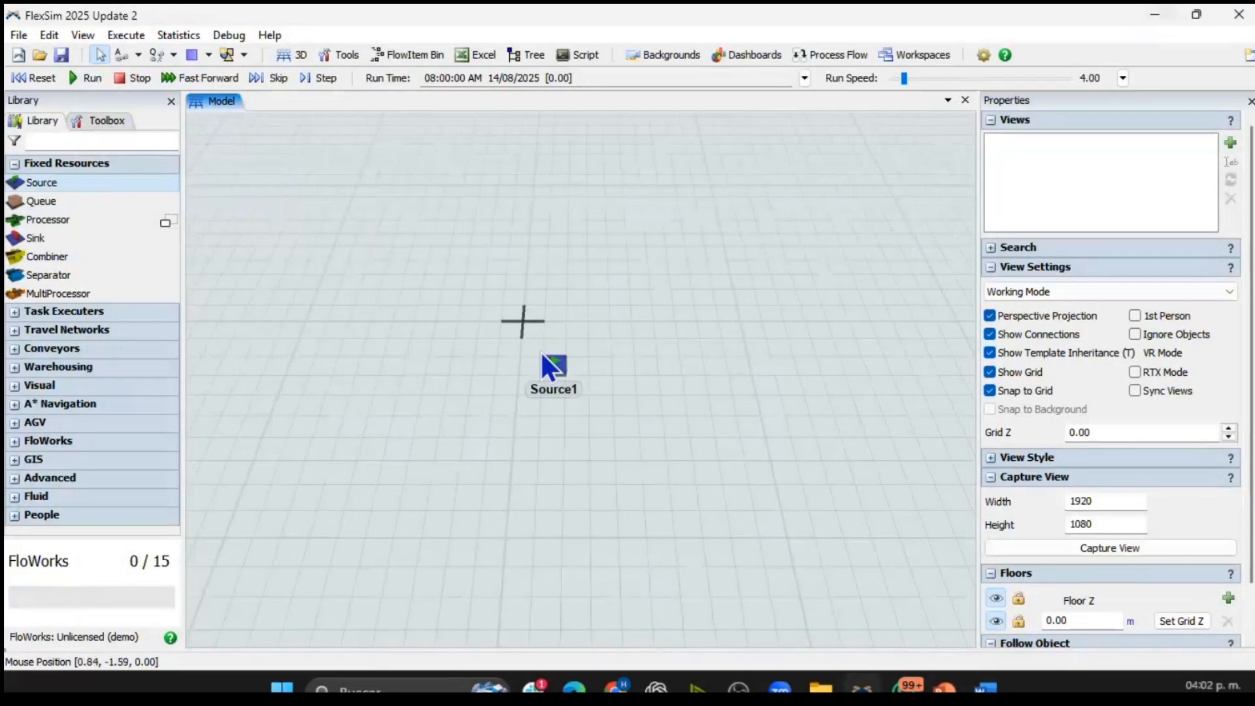
{"action": "mouse_move", "coordinate": [791, 405]}
{"action": "left_mouse_down"}
{"action": "mouse_move", "coordinate": [746, 434]}
{"action": "mouse_move", "coordinate": [665, 409]}
{"action": "left_mouse_up"}
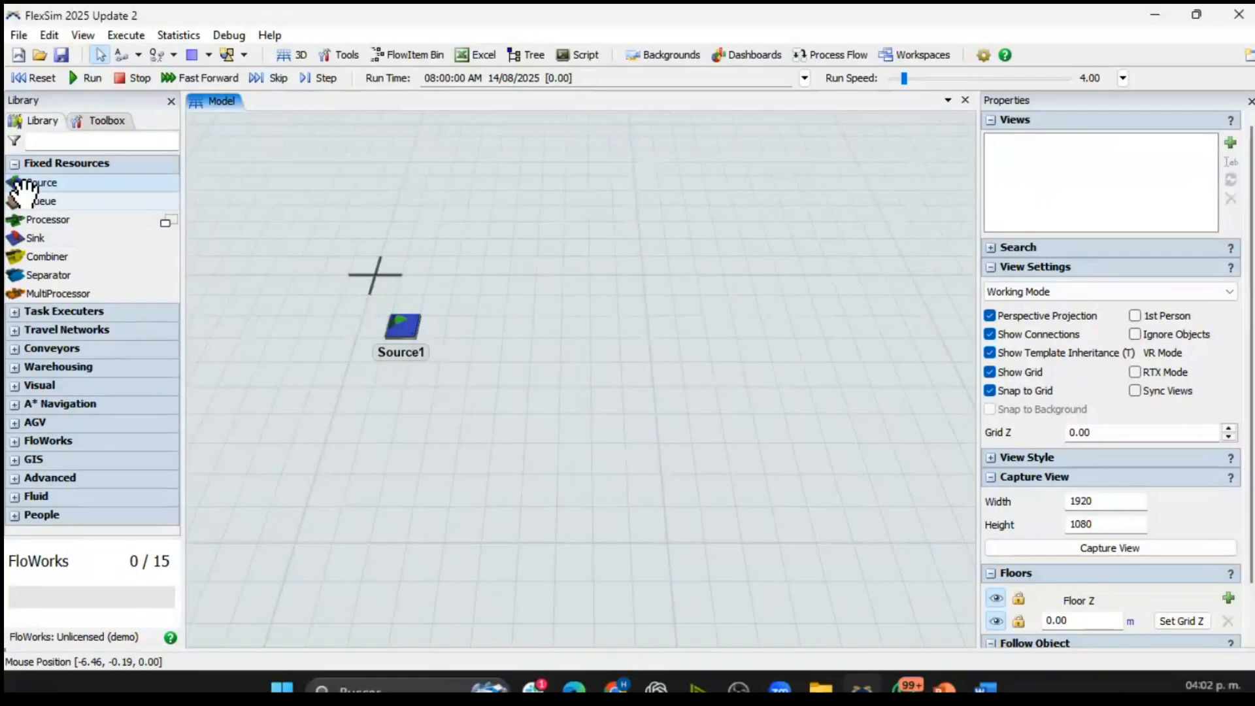
{"action": "left_click_drag", "start_coordinate": [47, 200], "coordinate": [528, 336]}
{"action": "scroll", "coordinate": [755, 325], "scroll_direction": "down", "scroll_amount": 2}
{"action": "left_click_drag", "start_coordinate": [751, 335], "coordinate": [649, 325]}
{"action": "left_click_drag", "start_coordinate": [48, 220], "coordinate": [583, 308]}
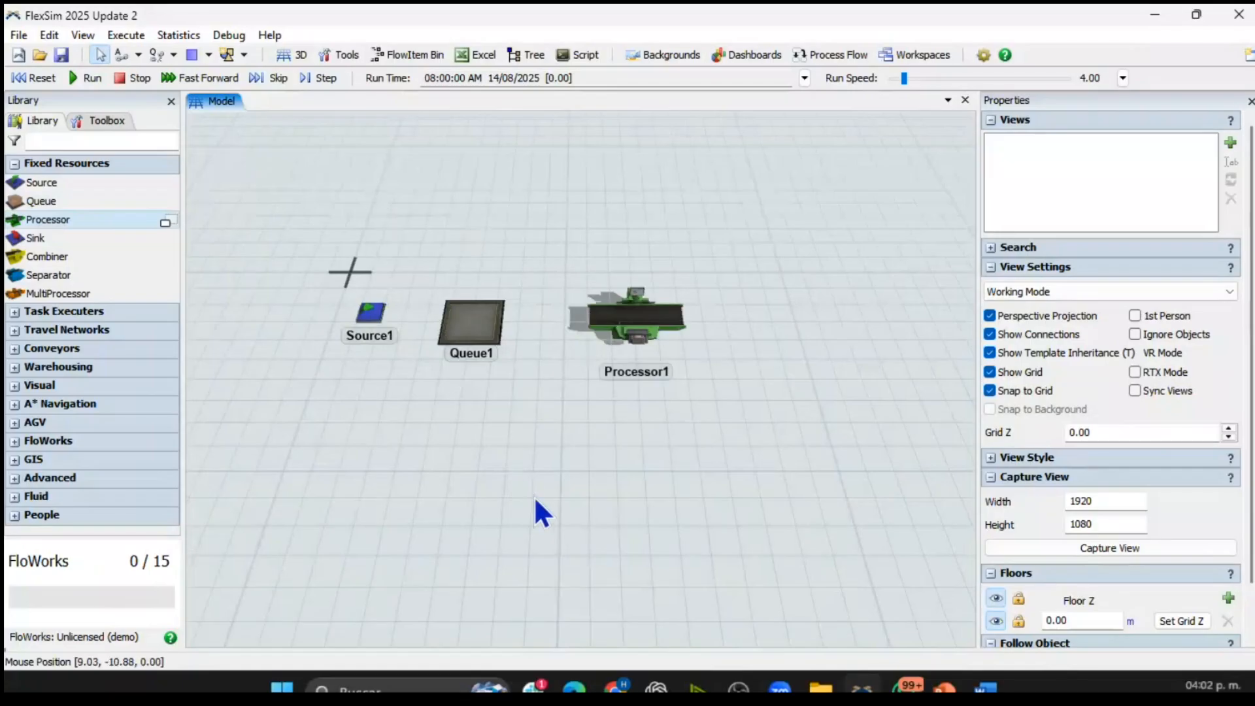
- Place one Sink beyond the Processor and another in front of the Source, aligning the latter with the Source
{"action": "left_click_drag", "start_coordinate": [33, 239], "coordinate": [741, 318]}
{"action": "left_click_drag", "start_coordinate": [29, 237], "coordinate": [344, 425]}
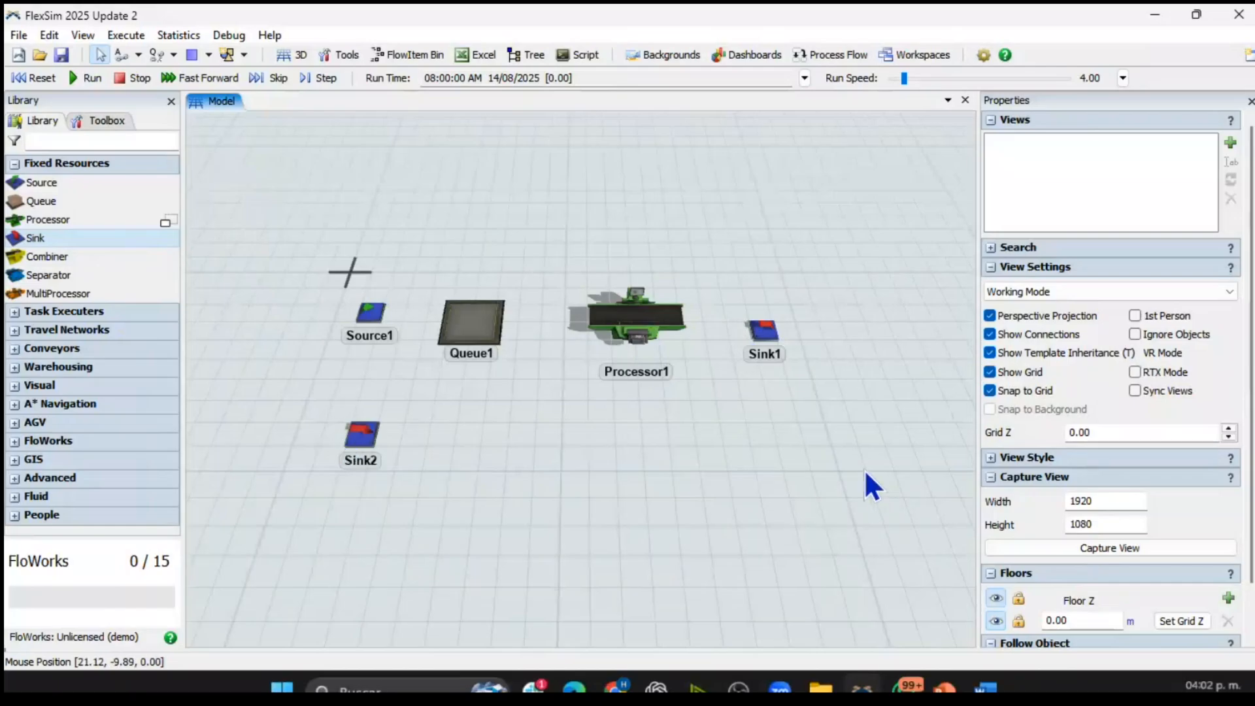
{"action": "left_click_drag", "start_coordinate": [620, 476], "coordinate": [670, 502]}
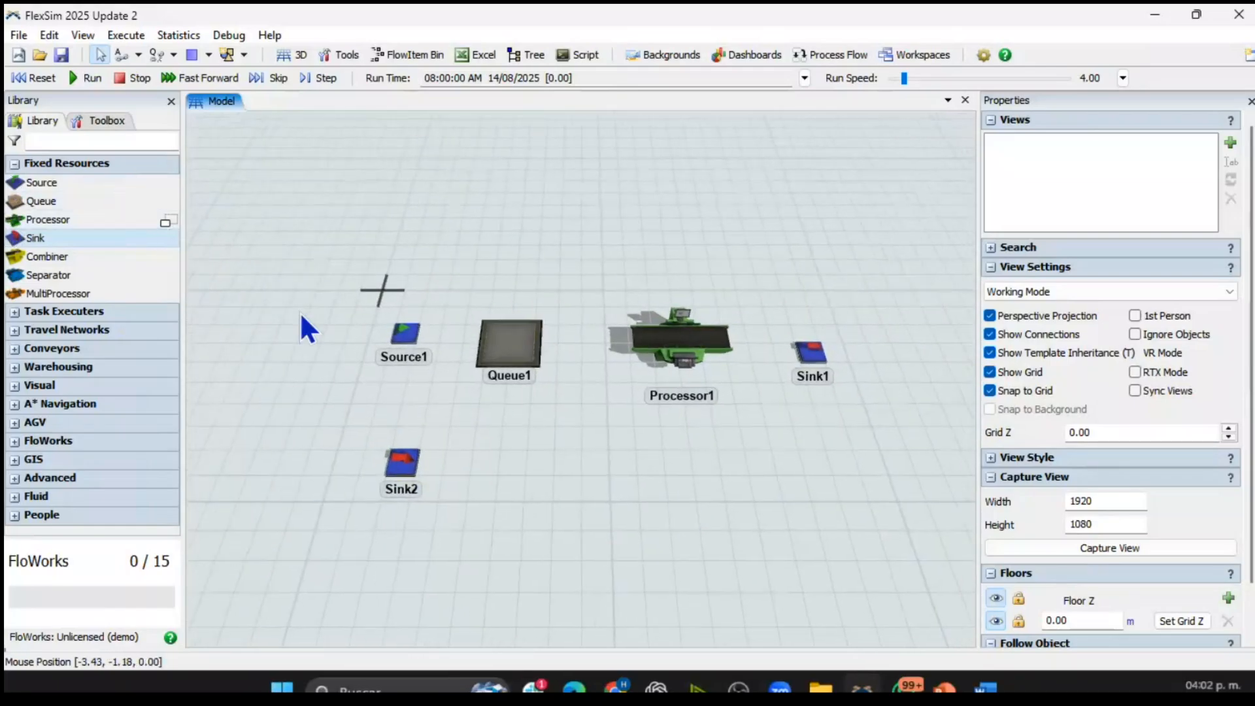
{"action": "mouse_move", "coordinate": [402, 463]}
{"action": "left_mouse_down"}
{"action": "mouse_move", "coordinate": [384, 455]}
{"action": "mouse_move", "coordinate": [406, 447]}
{"action": "left_mouse_up"}
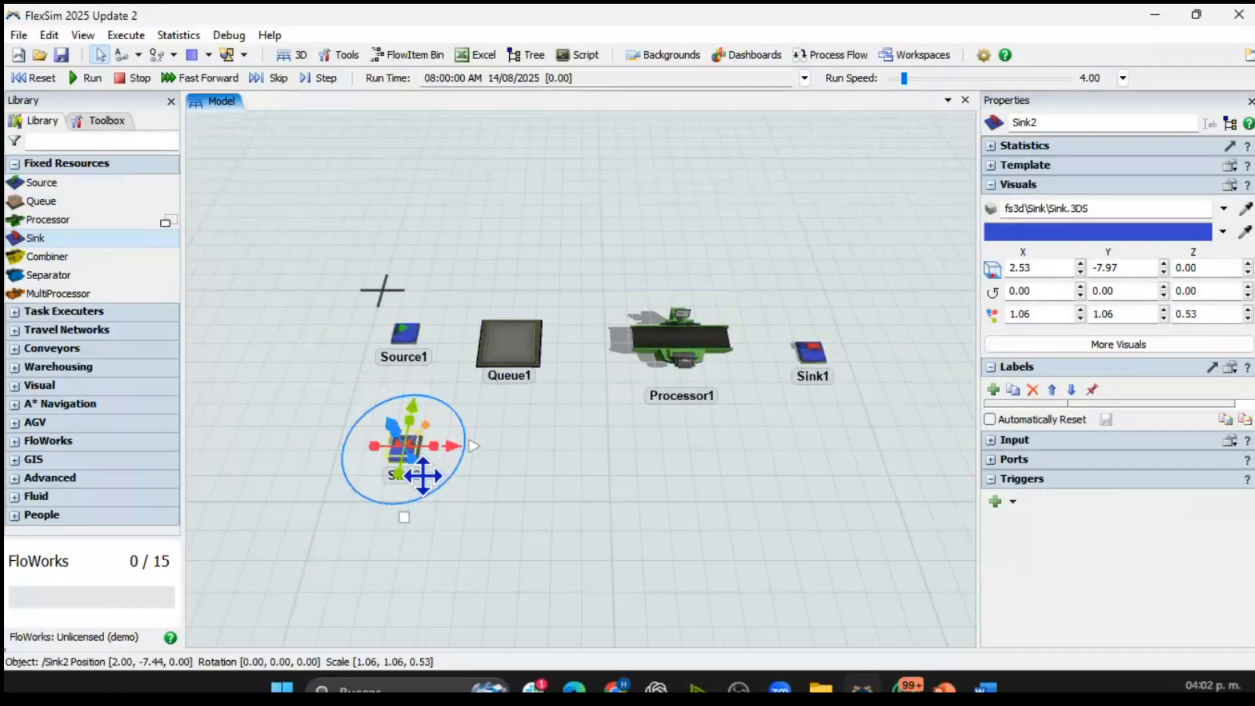
{"action": "left_click", "coordinate": [750, 528]}
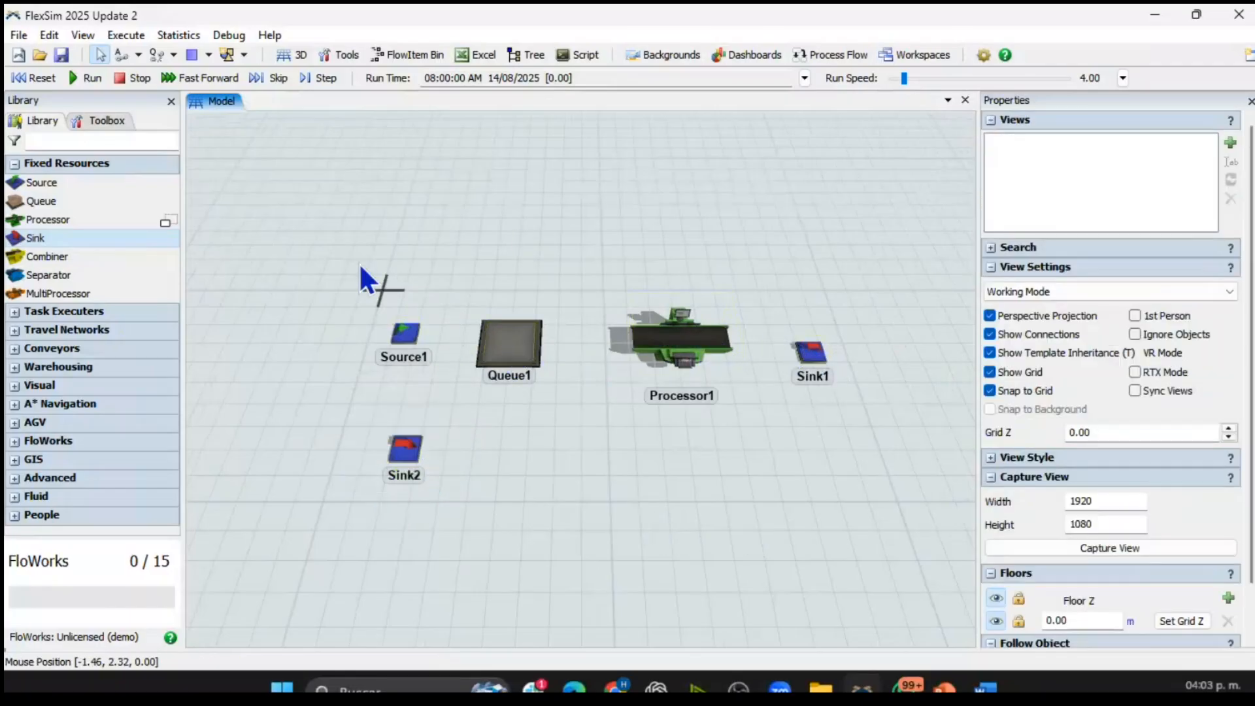
- Shift the Source slightly along X and stretch it to about 1.21 along Y
{"action": "left_click", "coordinate": [408, 337]}
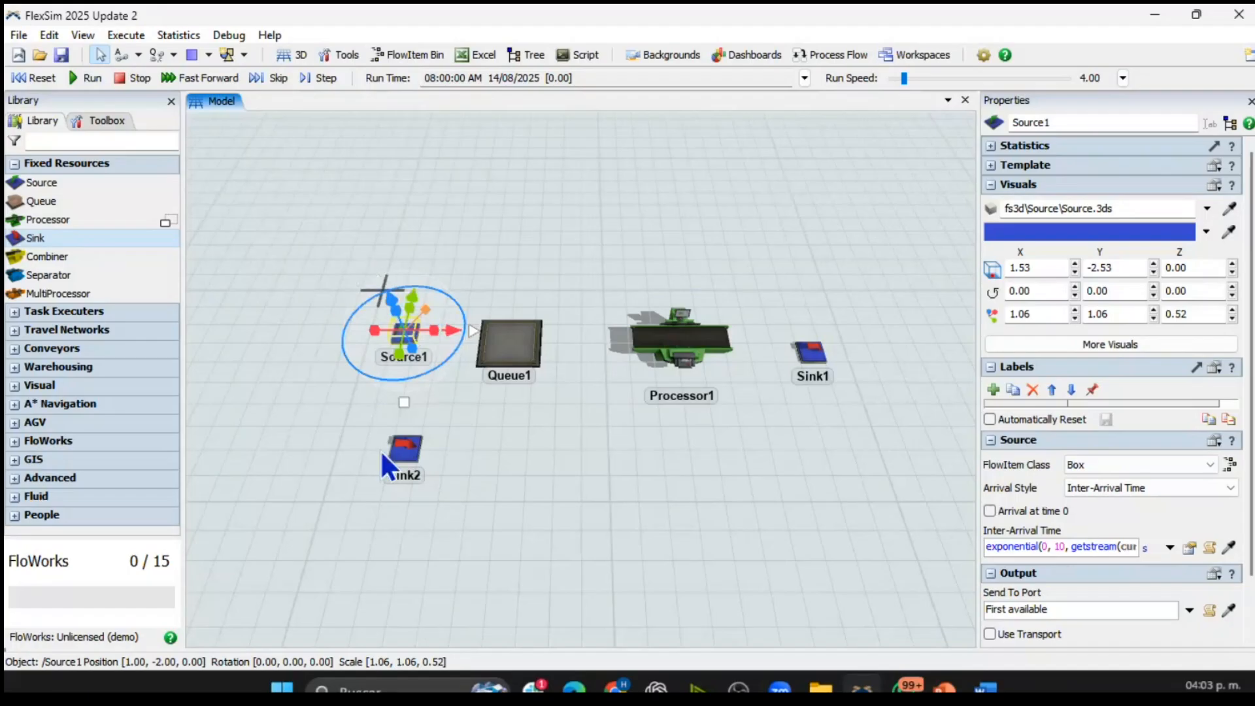
{"action": "left_click", "coordinate": [500, 236]}
{"action": "scroll", "coordinate": [344, 379], "scroll_direction": "up", "scroll_amount": 5}
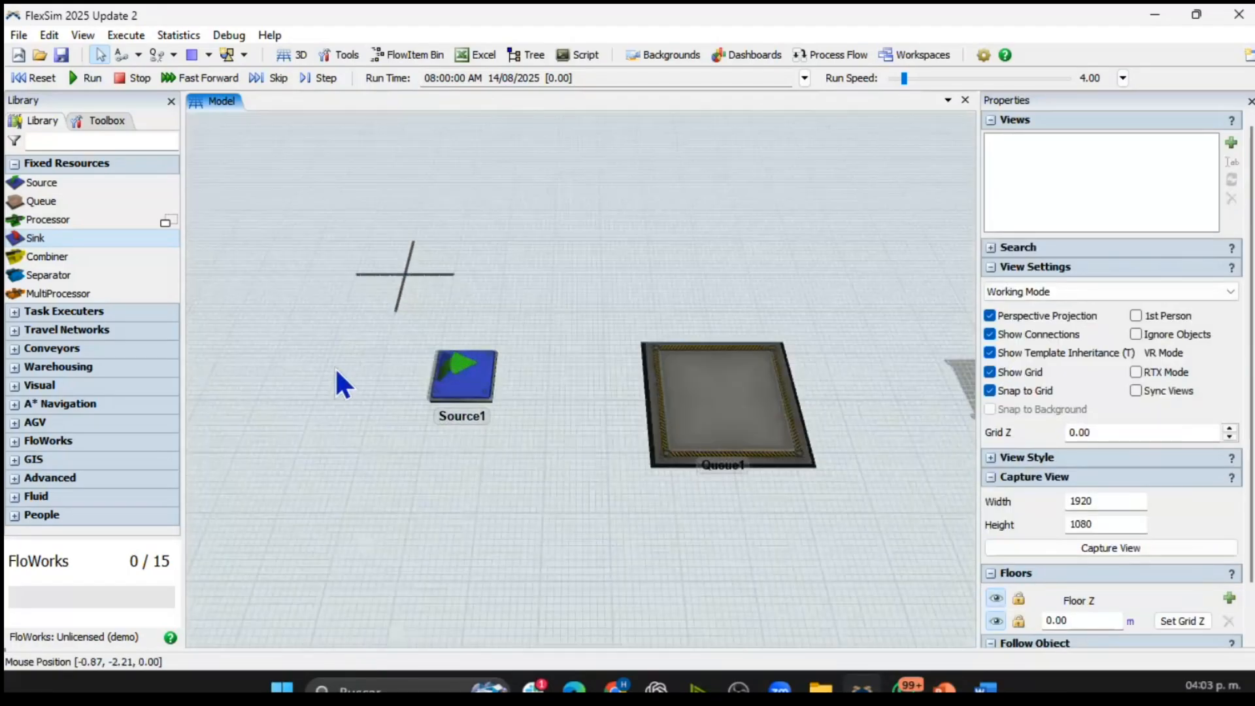
{"action": "left_click", "coordinate": [548, 359]}
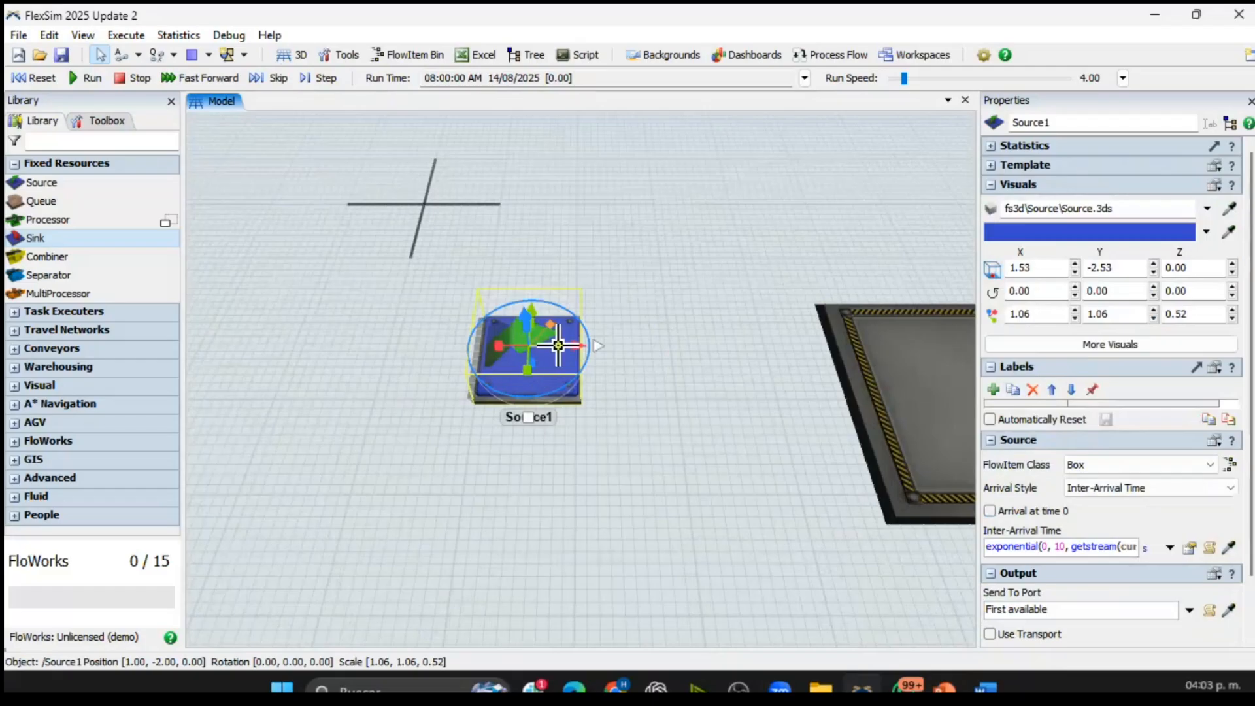
{"action": "left_click_drag", "start_coordinate": [575, 346], "coordinate": [548, 382]}
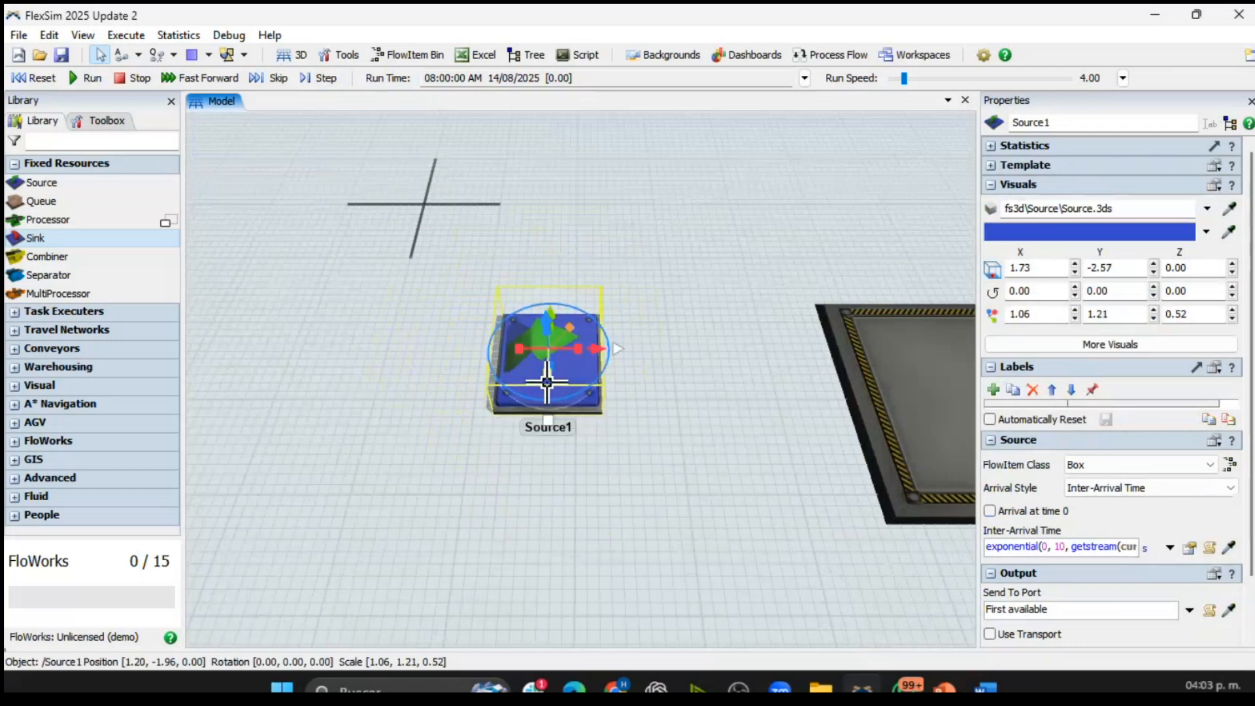
{"action": "left_click_drag", "start_coordinate": [717, 433], "coordinate": [619, 443]}
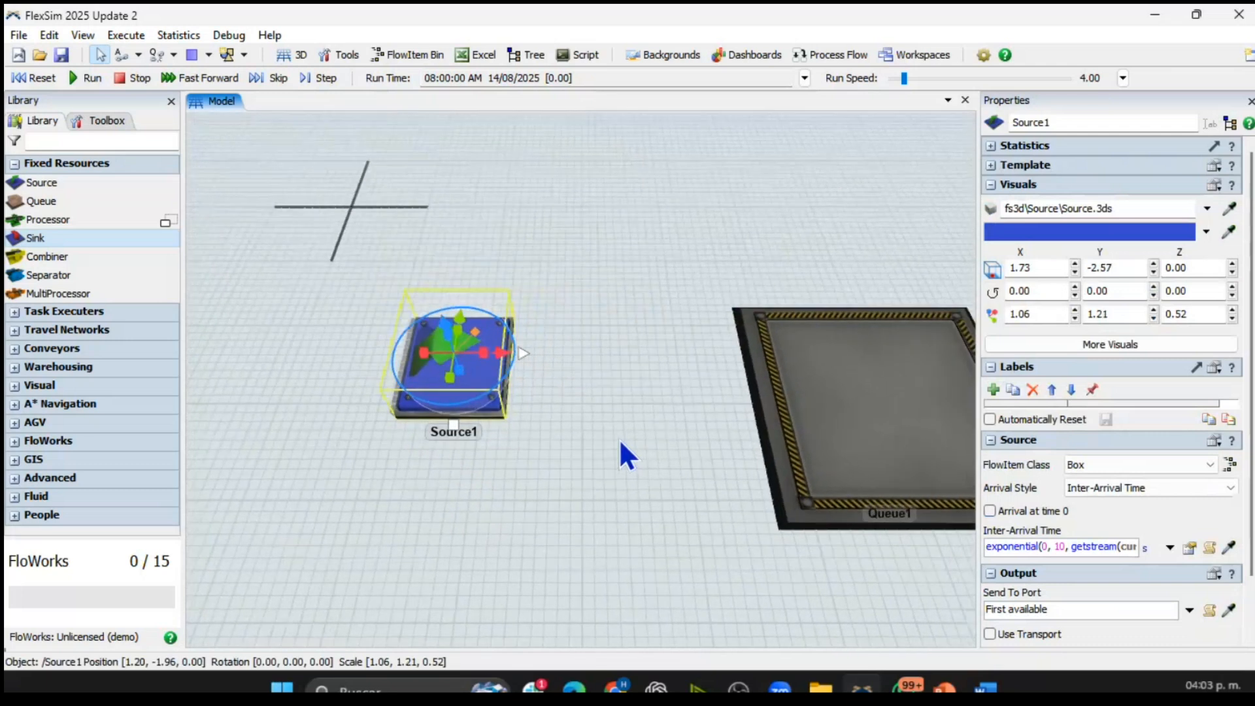
- Collapse the Source's Labels, Source and Output property sections, leaving its Visuals section expanded
{"action": "left_click", "coordinate": [1040, 185]}
{"action": "left_click", "coordinate": [1038, 204]}
{"action": "left_click", "coordinate": [1038, 224]}
{"action": "left_click", "coordinate": [1038, 244]}
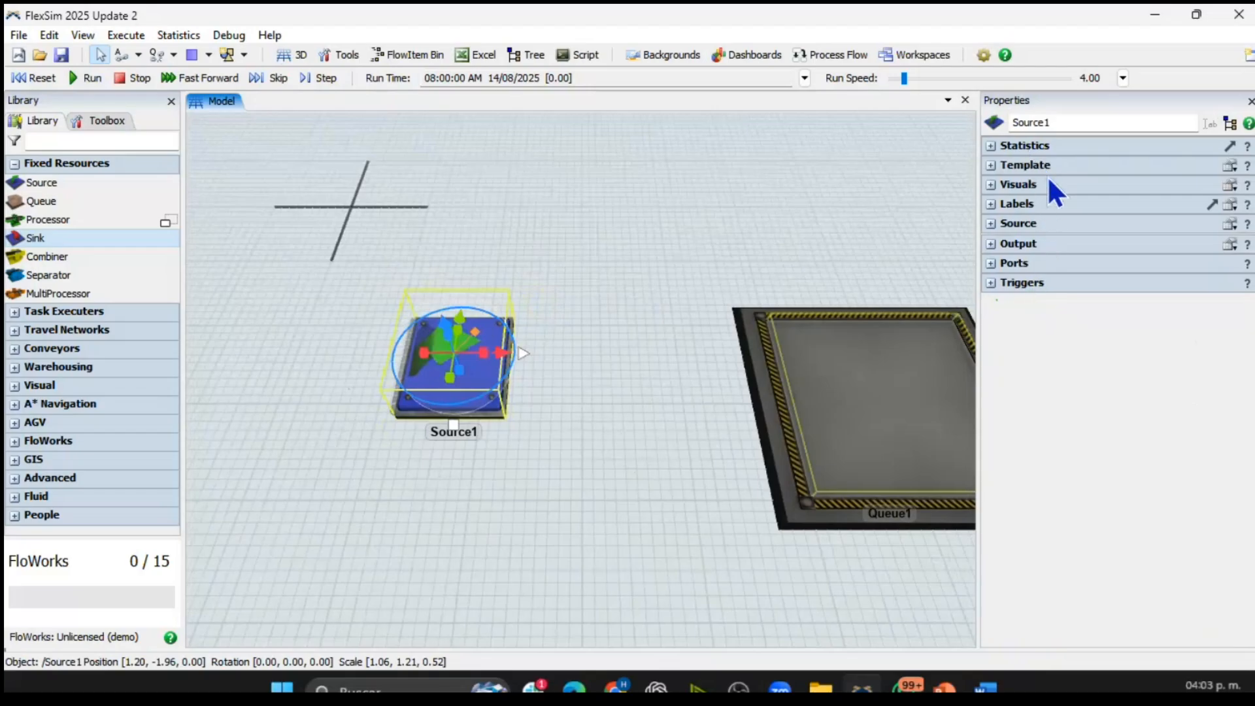
{"action": "left_click", "coordinate": [1025, 185]}
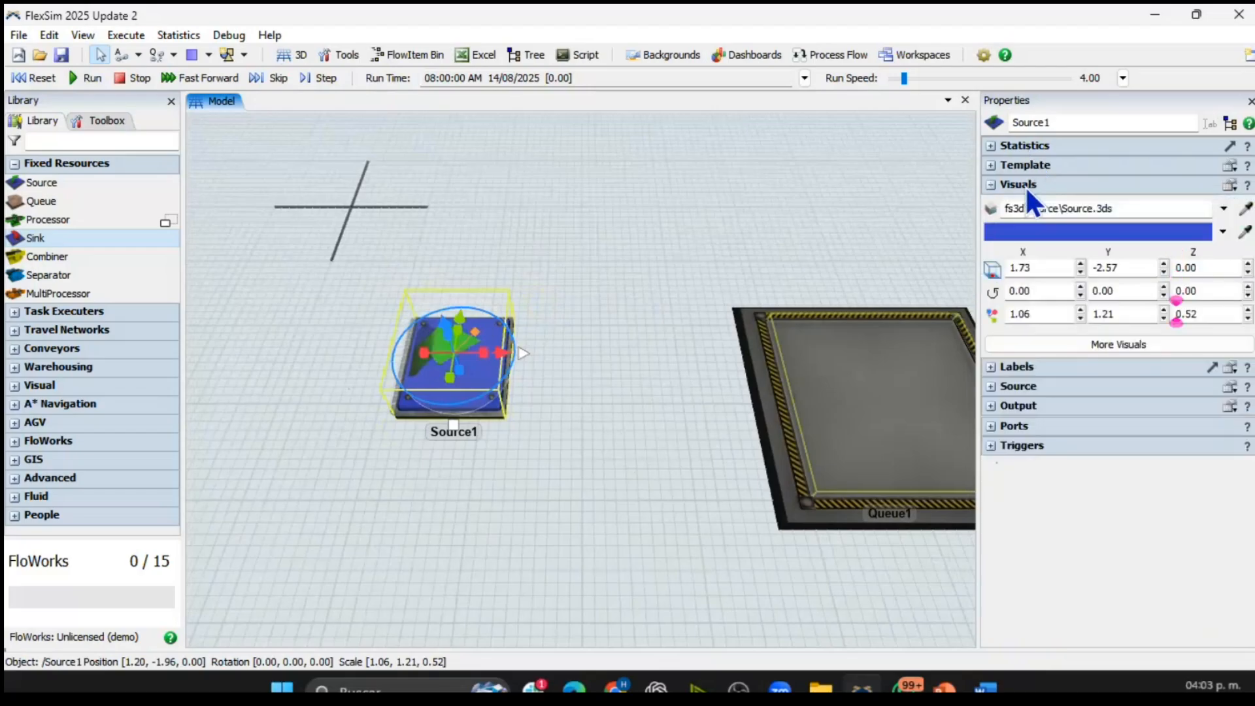
- Try peach and black on the Source, and settle on dark green (RGB 63, 104, 29)
{"action": "left_click", "coordinate": [1222, 232]}
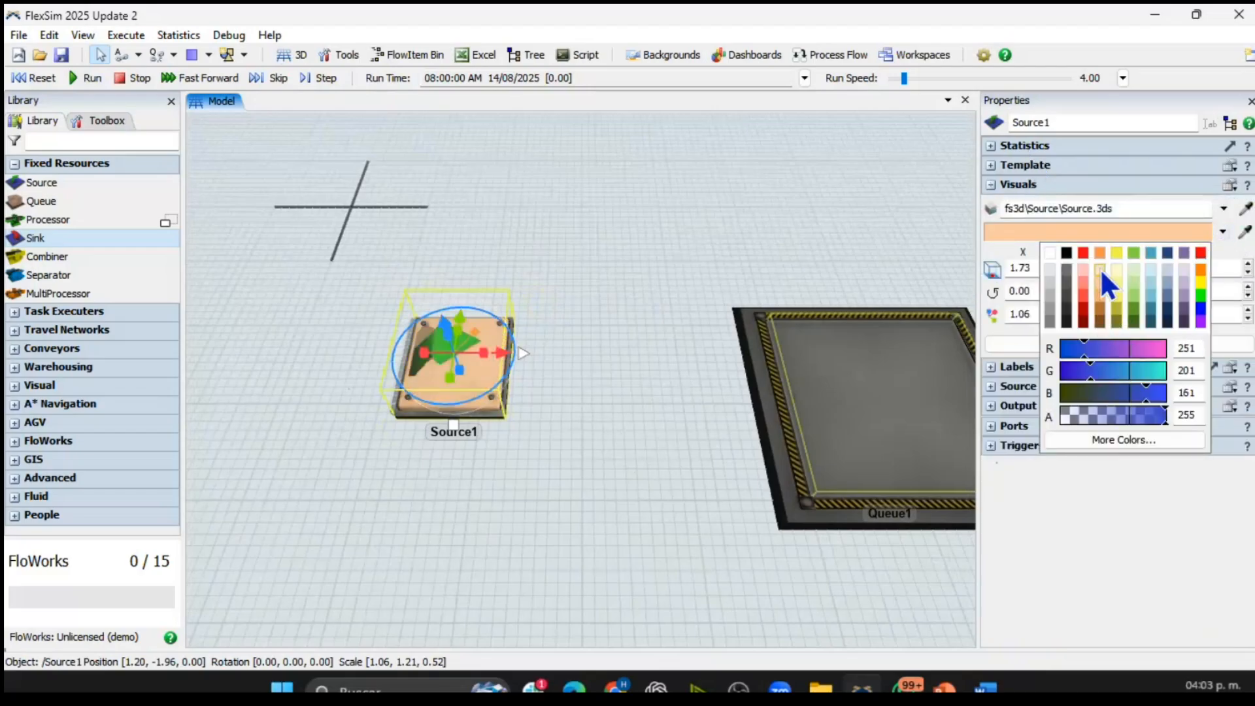
{"action": "left_click", "coordinate": [1067, 254]}
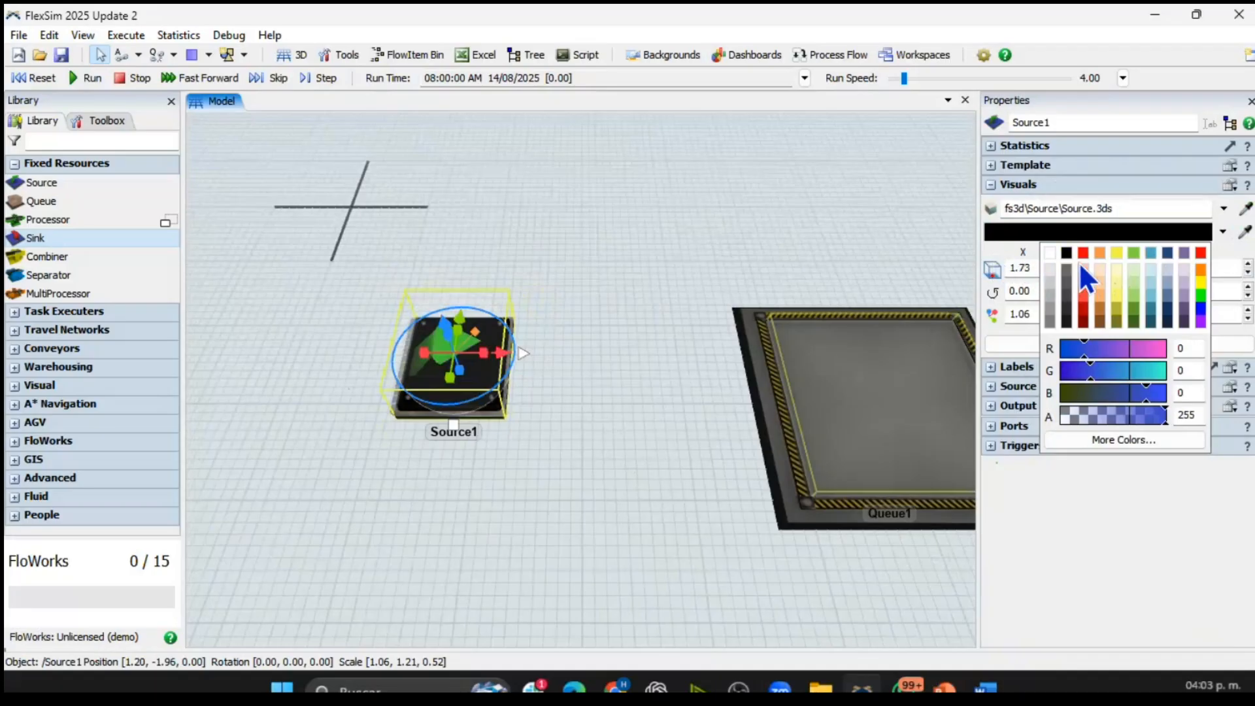
{"action": "left_click", "coordinate": [1133, 321]}
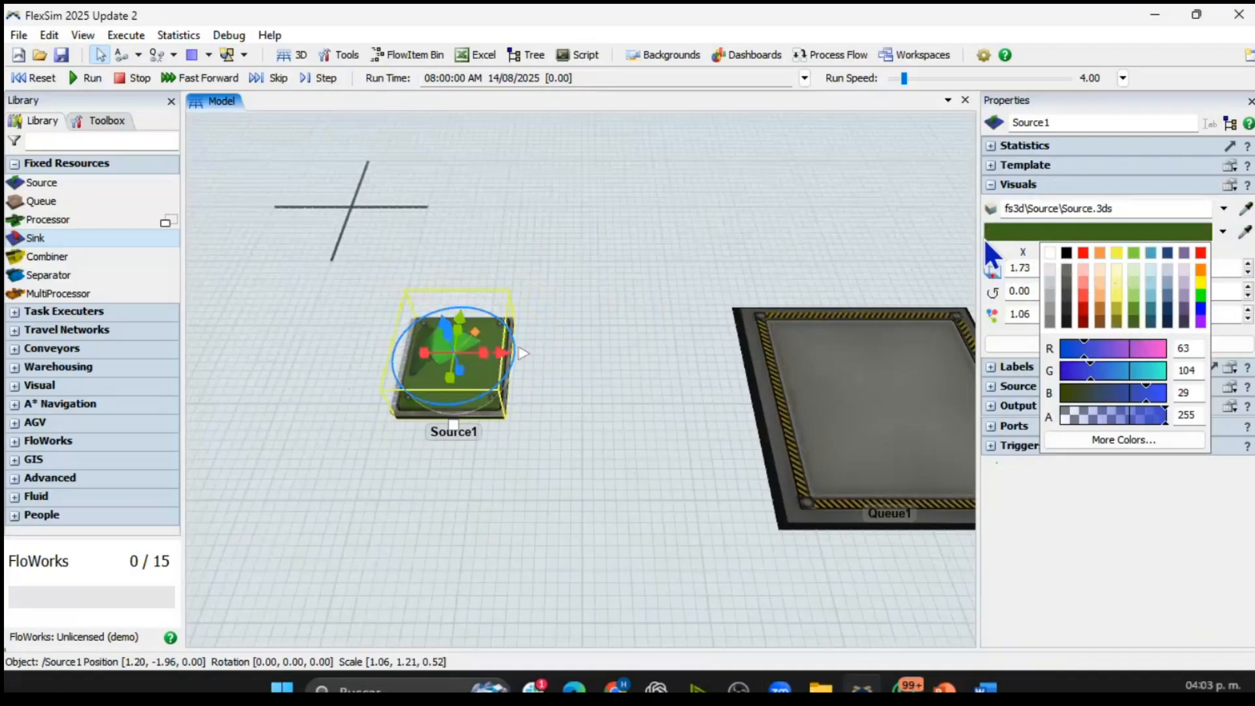
{"action": "left_click", "coordinate": [997, 251]}
- Set the Source's size to 2.00 in both X and Y
{"action": "double_click", "coordinate": [1066, 315]}
{"action": "type", "text": "2"}
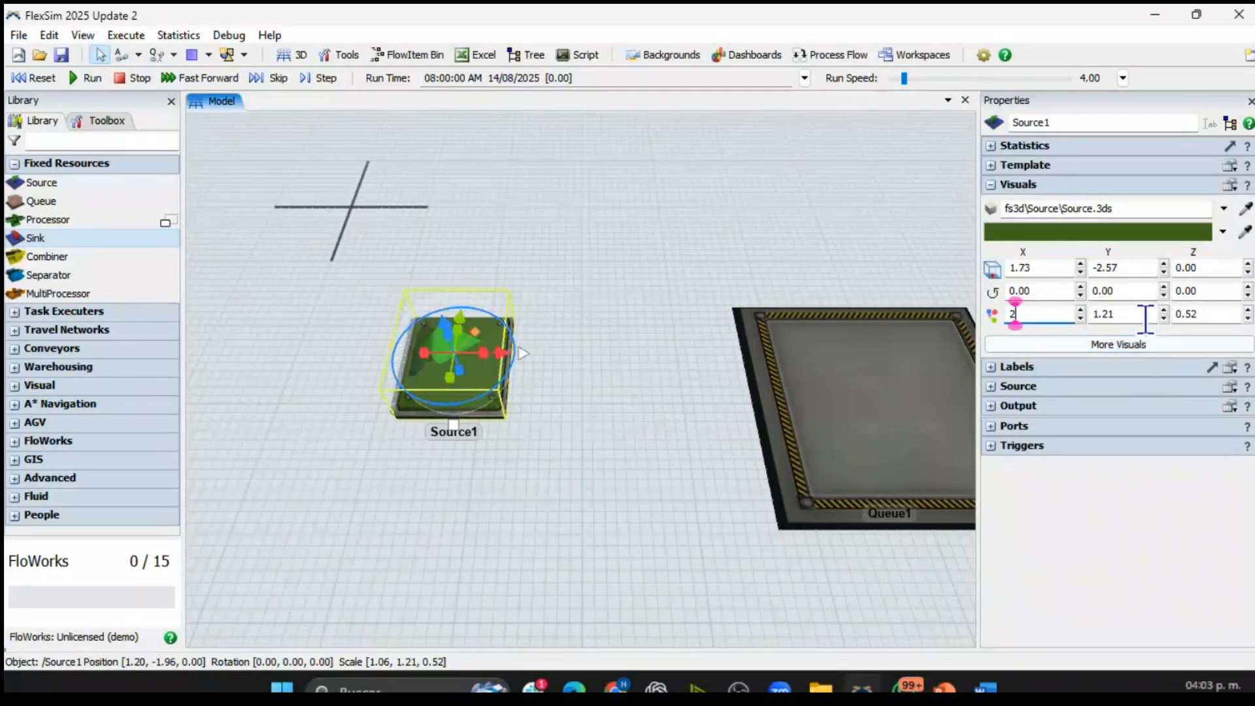
{"action": "key", "text": "Tab"}
{"action": "type", "text": "2"}
{"action": "key", "text": "Tab"}
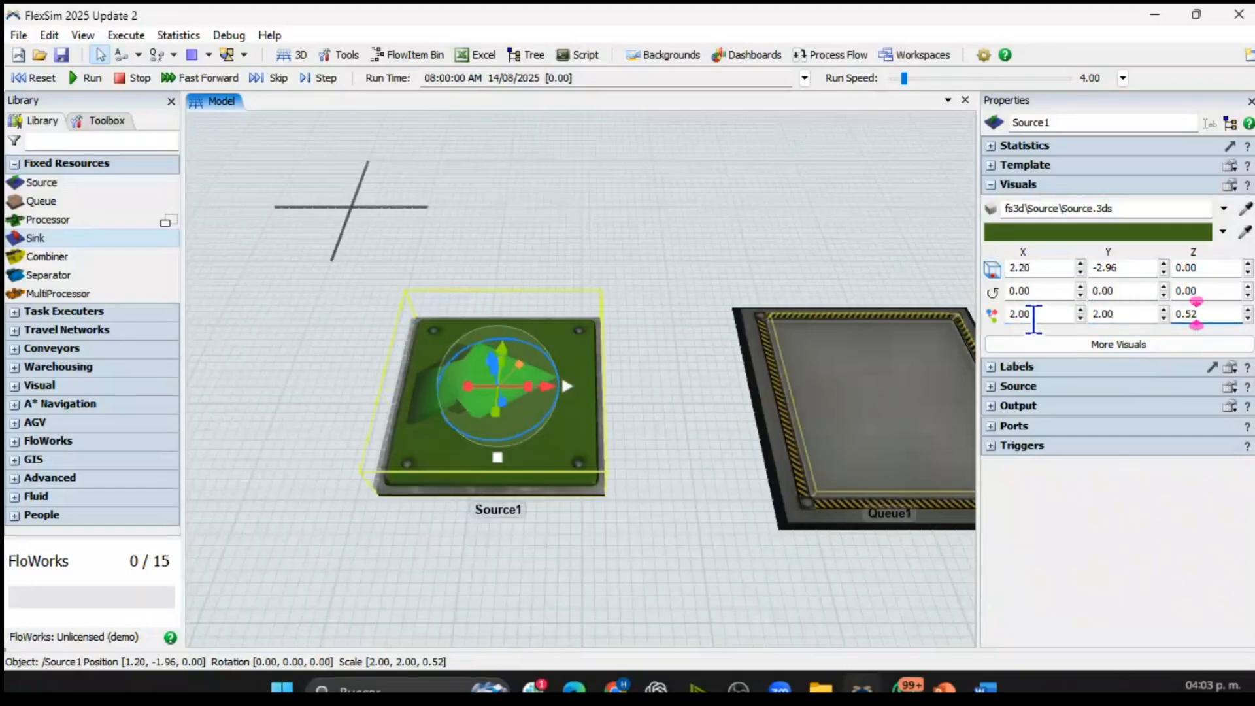
{"action": "left_click", "coordinate": [1034, 316]}
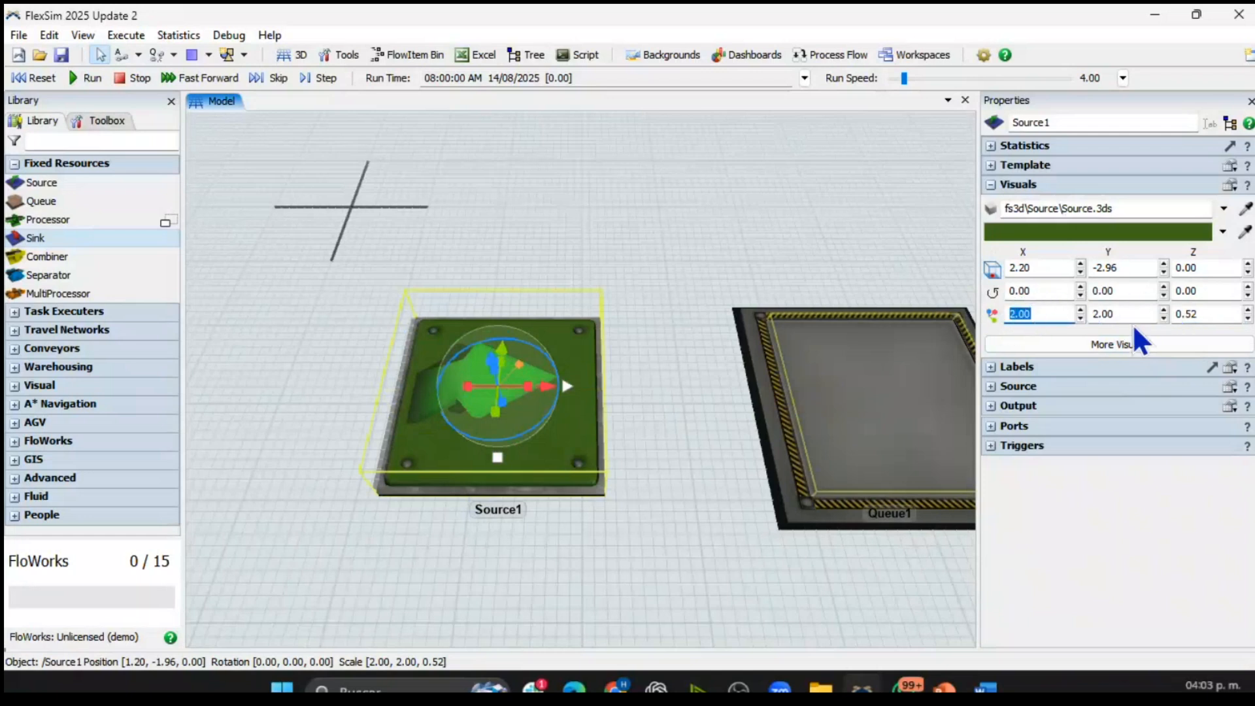
{"action": "left_click", "coordinate": [1113, 314]}
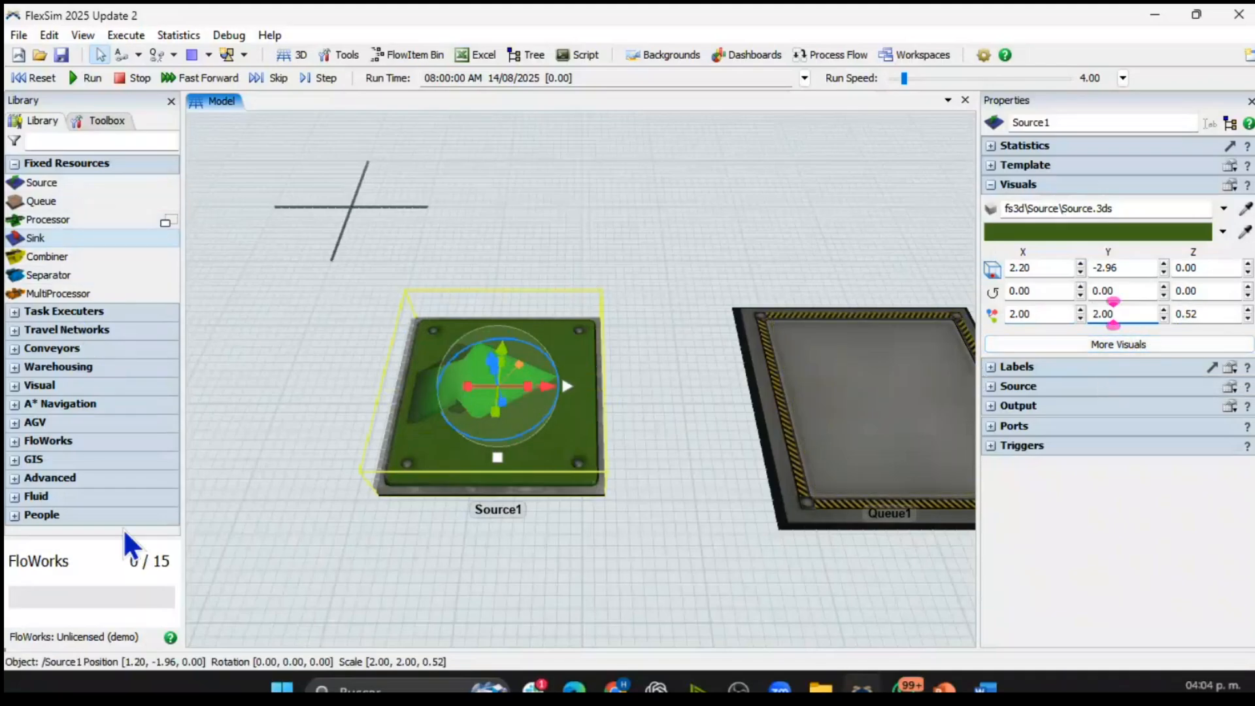
- Examine the Location, Staff, MultiLocation and Prop object variants in the People library group
{"action": "left_click", "coordinate": [29, 514]}
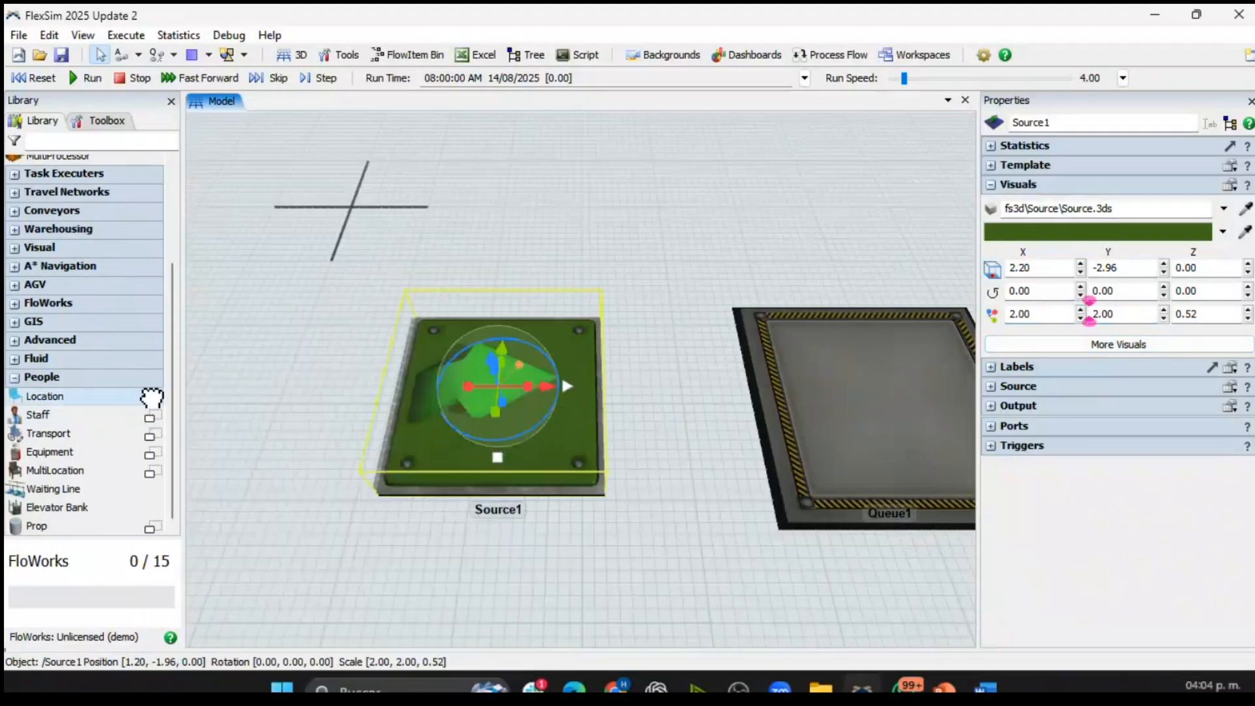
{"action": "left_click", "coordinate": [152, 396]}
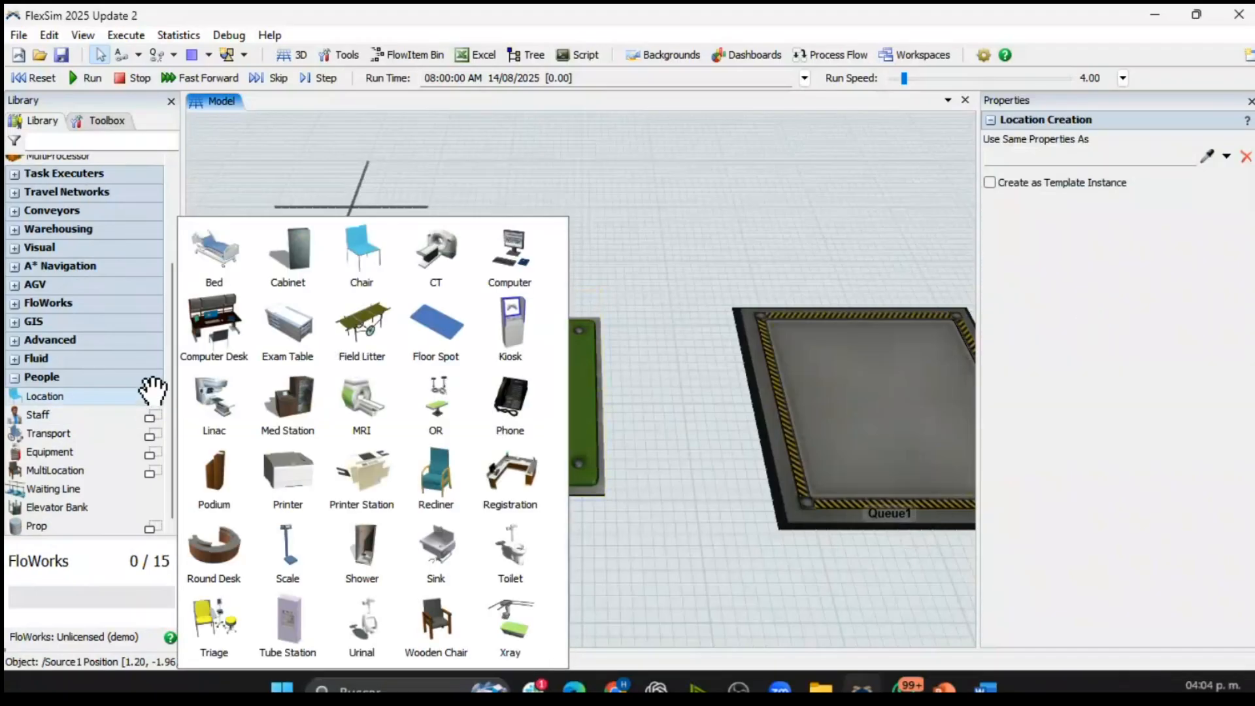
{"action": "left_click", "coordinate": [150, 415]}
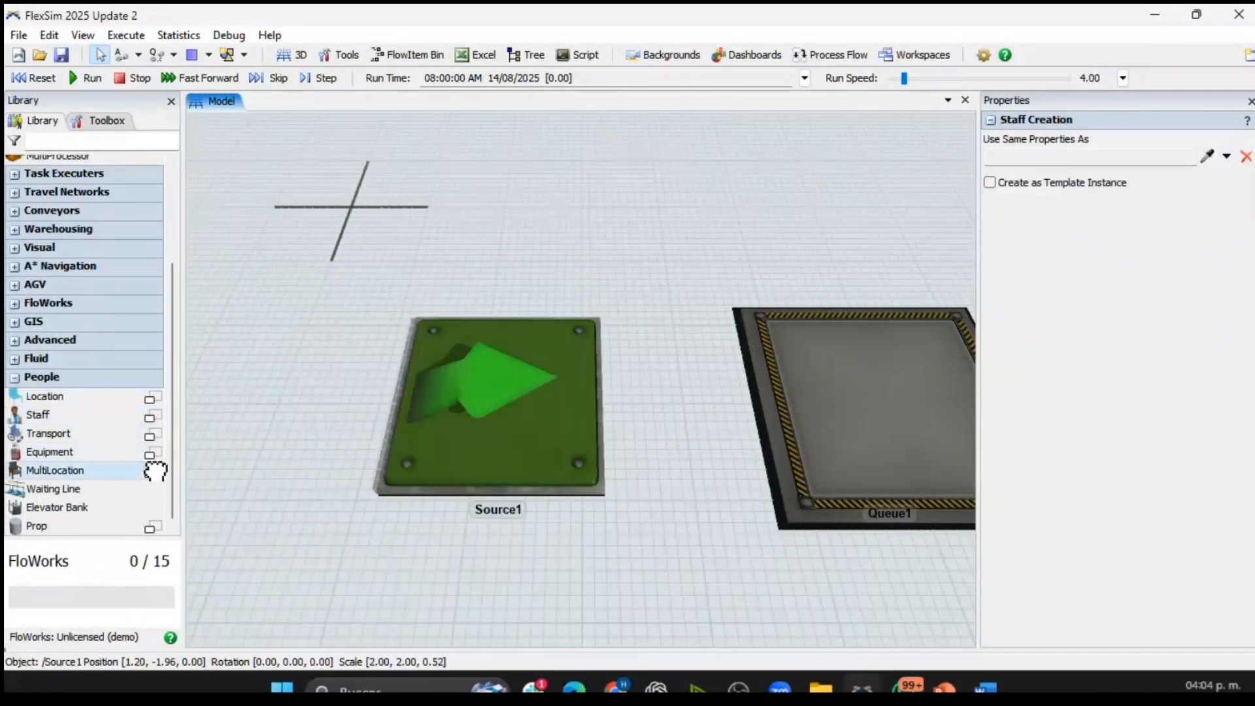
{"action": "left_click", "coordinate": [150, 472]}
{"action": "left_click", "coordinate": [151, 528]}
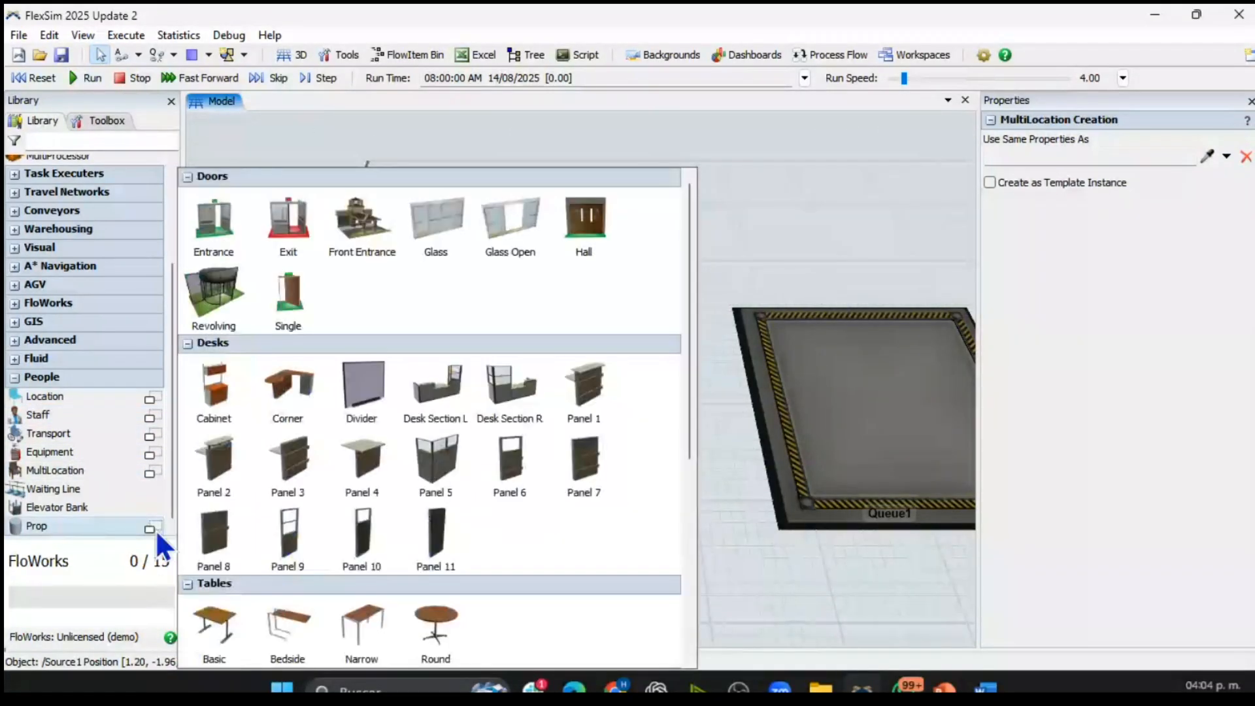
{"action": "scroll", "coordinate": [510, 406], "scroll_direction": "down", "scroll_amount": 5}
{"action": "scroll", "coordinate": [542, 465], "scroll_direction": "down", "scroll_amount": 2}
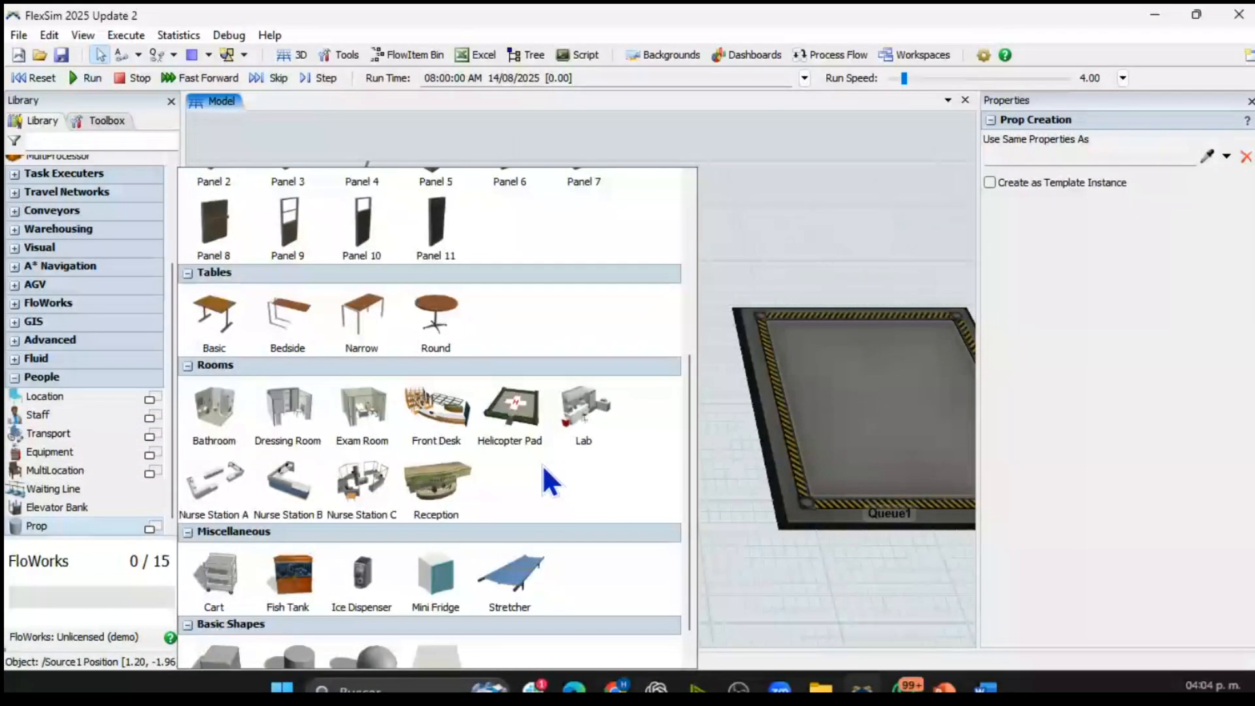
{"action": "scroll", "coordinate": [553, 482], "scroll_direction": "down", "scroll_amount": 1}
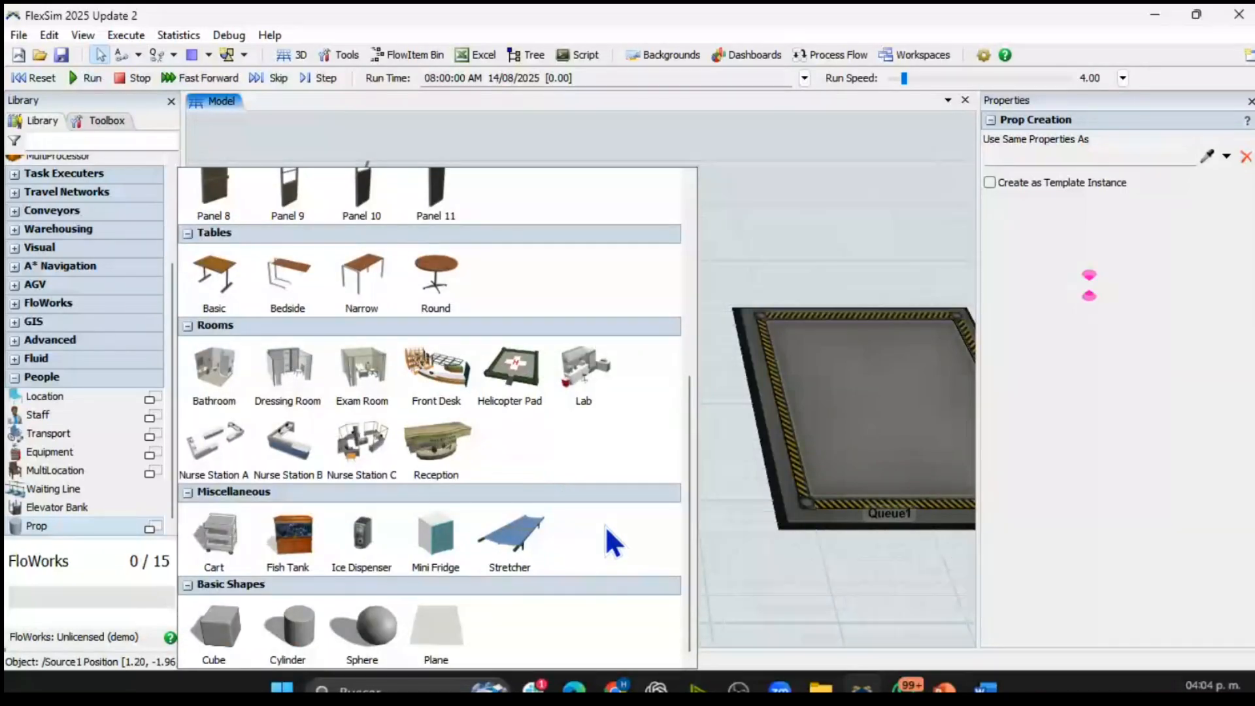
{"action": "scroll", "coordinate": [568, 541], "scroll_direction": "up", "scroll_amount": 5}
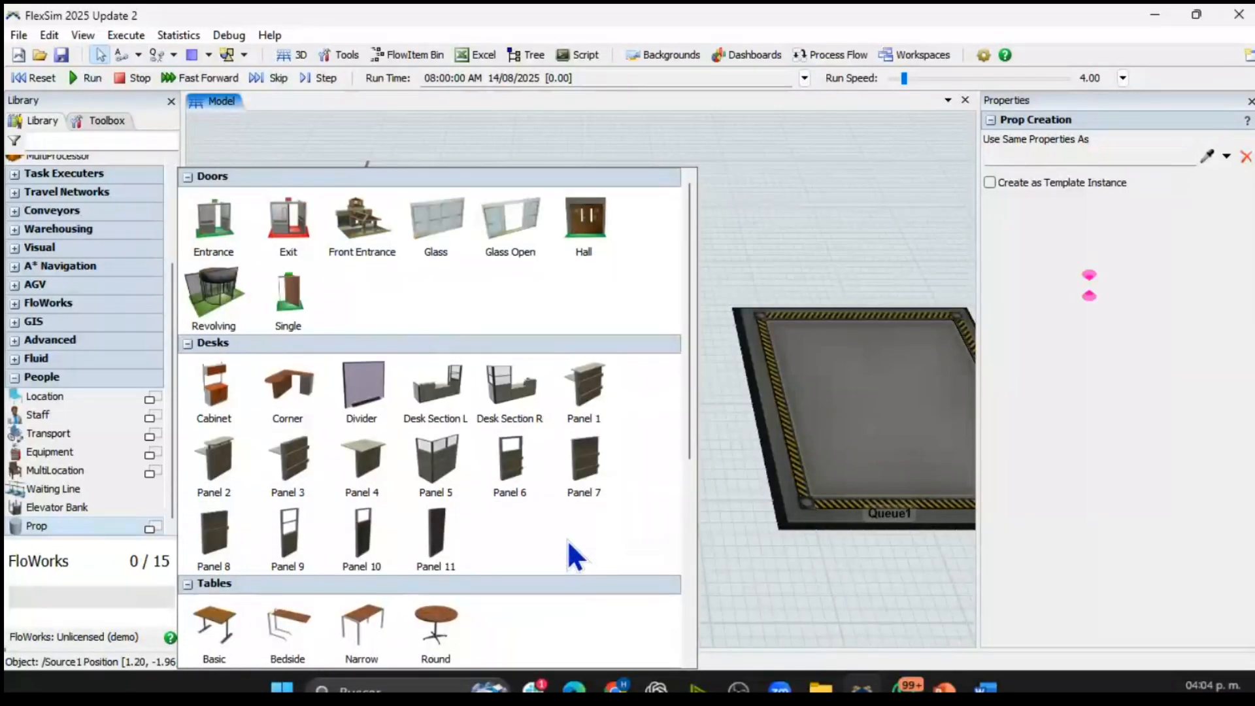
- Place an Entrance door prop behind the Queue and move it behind the Source
{"action": "left_click_drag", "start_coordinate": [211, 216], "coordinate": [751, 163]}
{"action": "scroll", "coordinate": [638, 215], "scroll_direction": "down", "scroll_amount": 2}
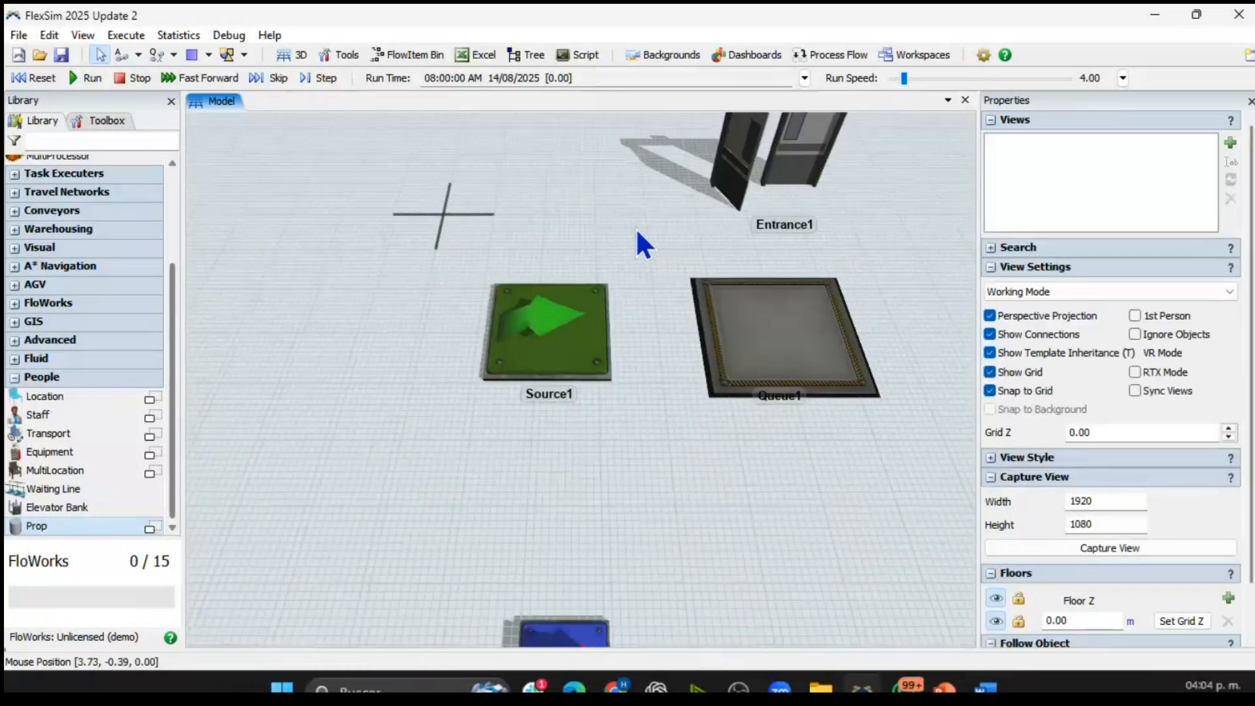
{"action": "left_click_drag", "start_coordinate": [635, 227], "coordinate": [598, 289]}
{"action": "scroll", "coordinate": [597, 289], "scroll_direction": "down", "scroll_amount": 1}
{"action": "left_click", "coordinate": [701, 250]}
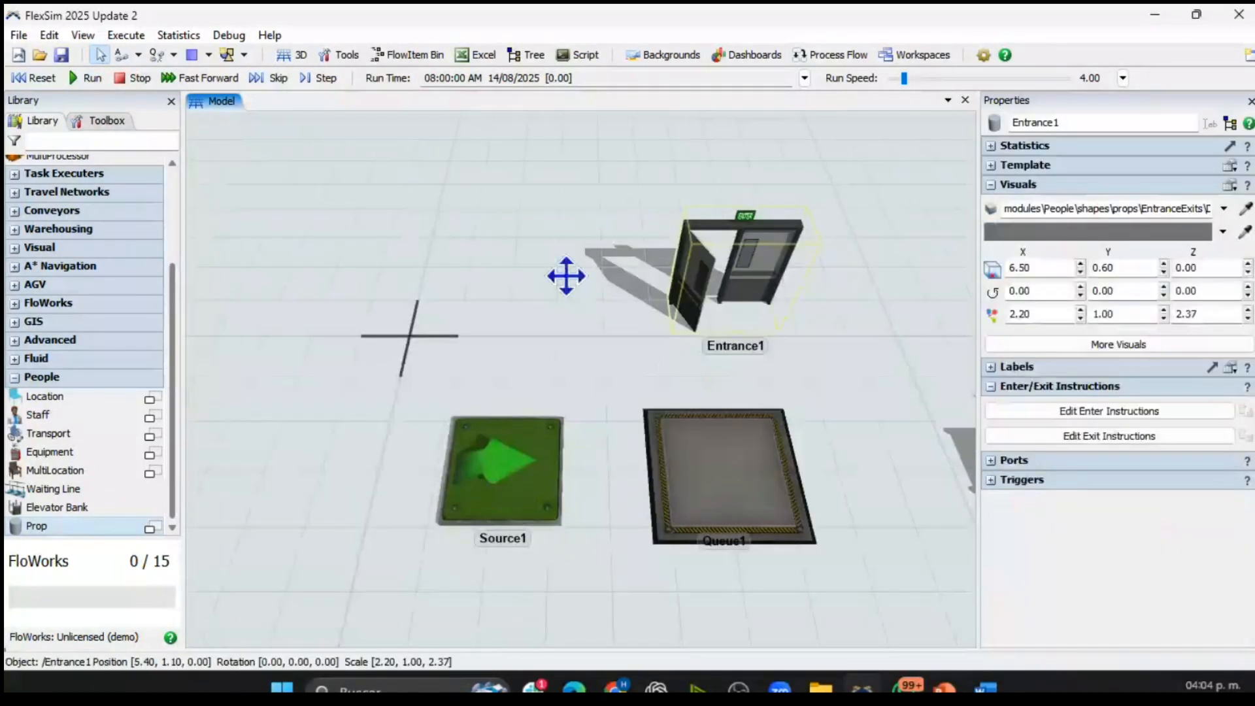
{"action": "left_click_drag", "start_coordinate": [739, 268], "coordinate": [532, 260]}
- Copy the Entrance door's 3D shape onto the Source by sampling it
{"action": "left_click", "coordinate": [535, 479]}
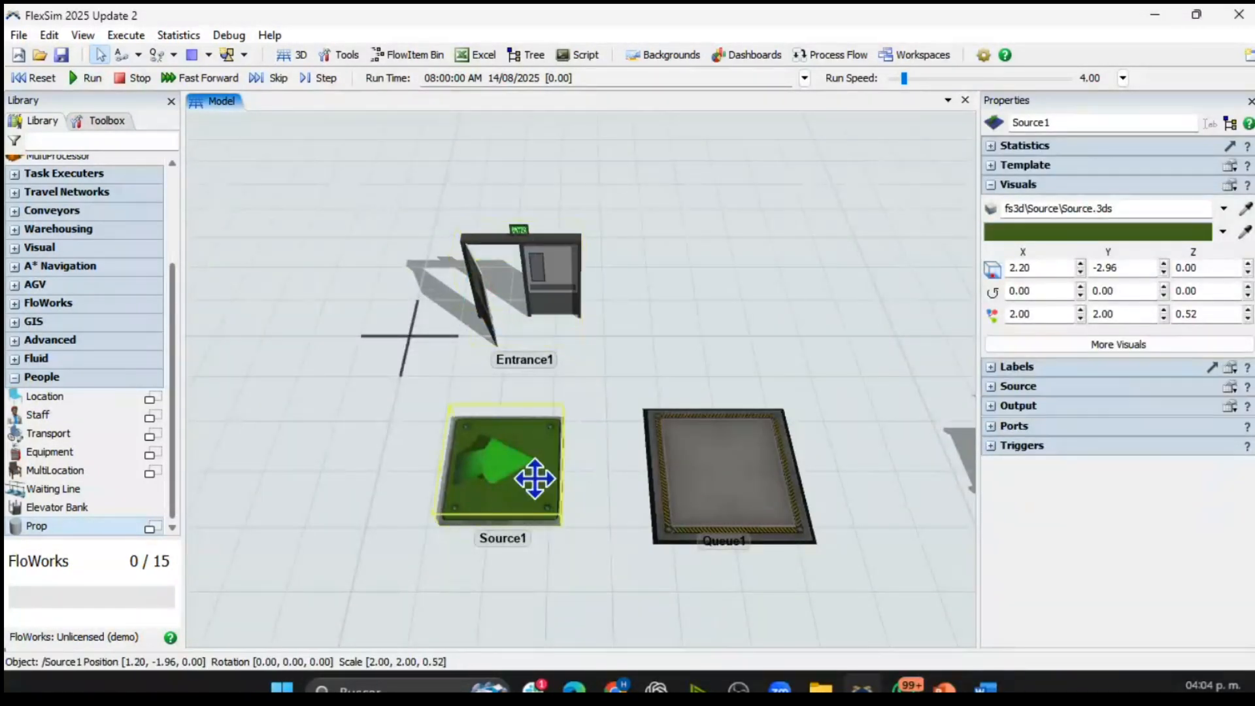
{"action": "left_click", "coordinate": [1246, 207]}
{"action": "left_click", "coordinate": [557, 275]}
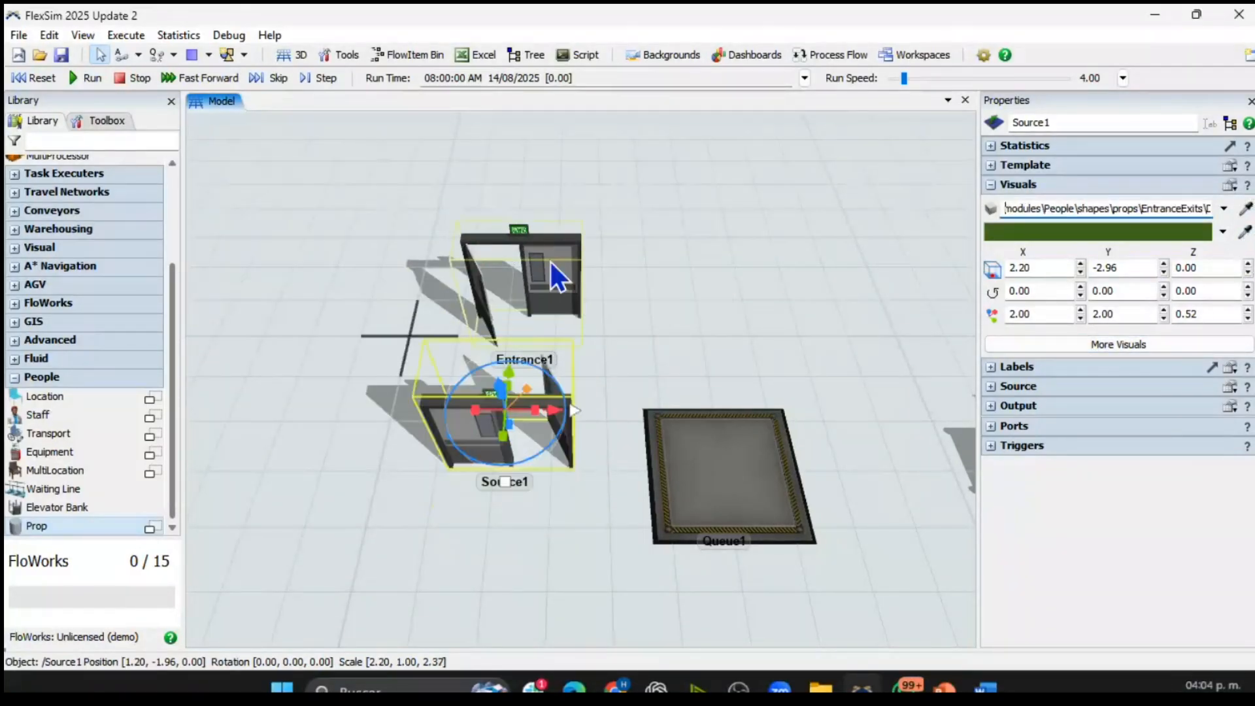
- Open the flow item and arrival settings of the door-shaped Source
{"action": "left_click", "coordinate": [539, 404]}
{"action": "left_click", "coordinate": [470, 428]}
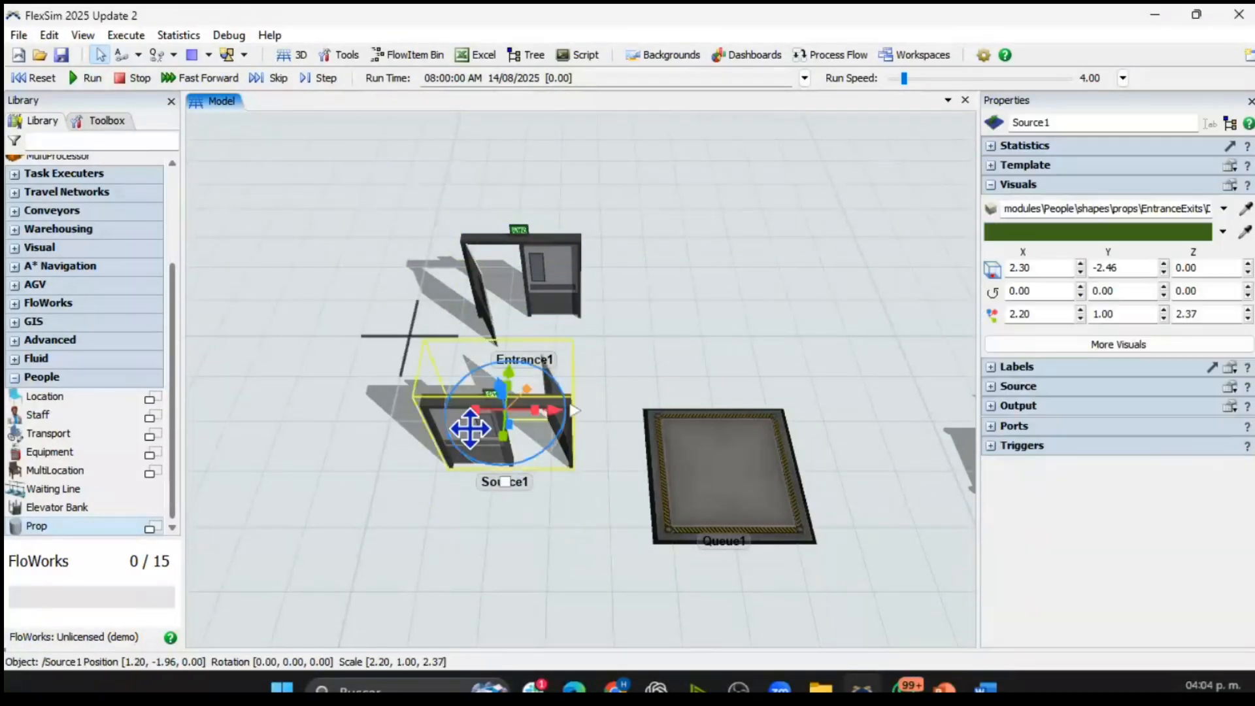
{"action": "left_click", "coordinate": [1019, 385]}
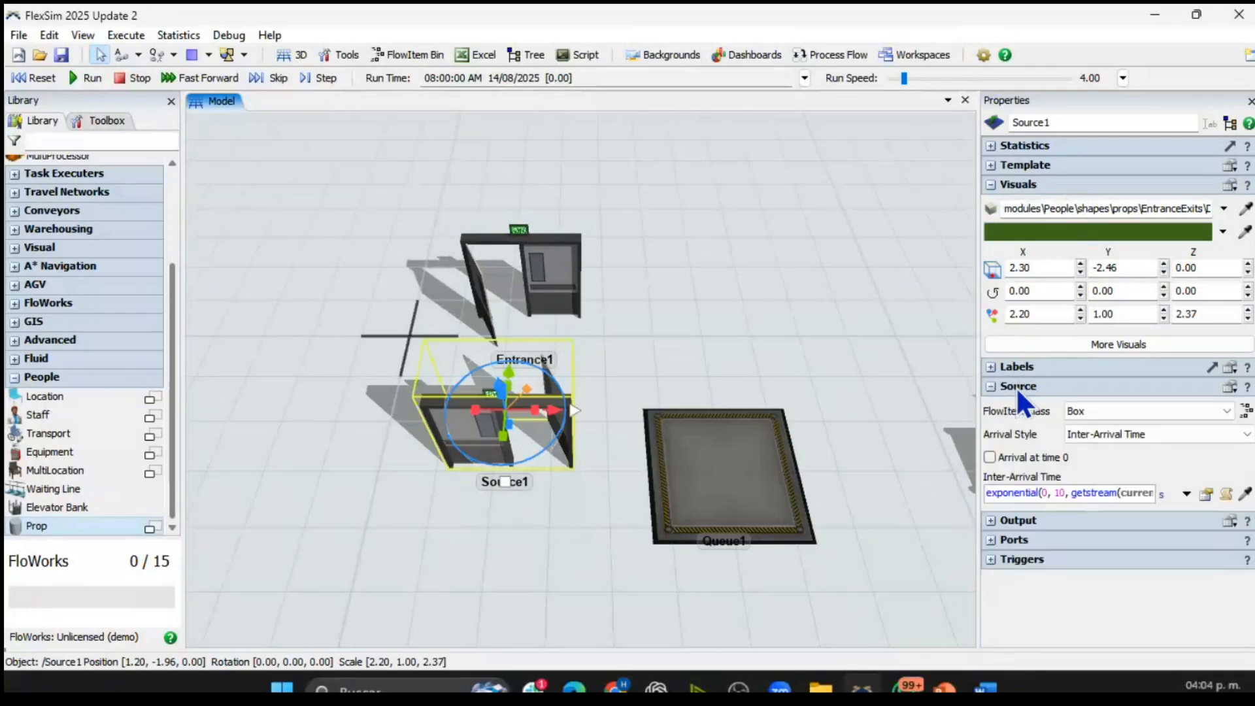
- Compare the properties of the Queue, the door-shaped Source and the Entrance door prop
{"action": "left_click", "coordinate": [765, 466]}
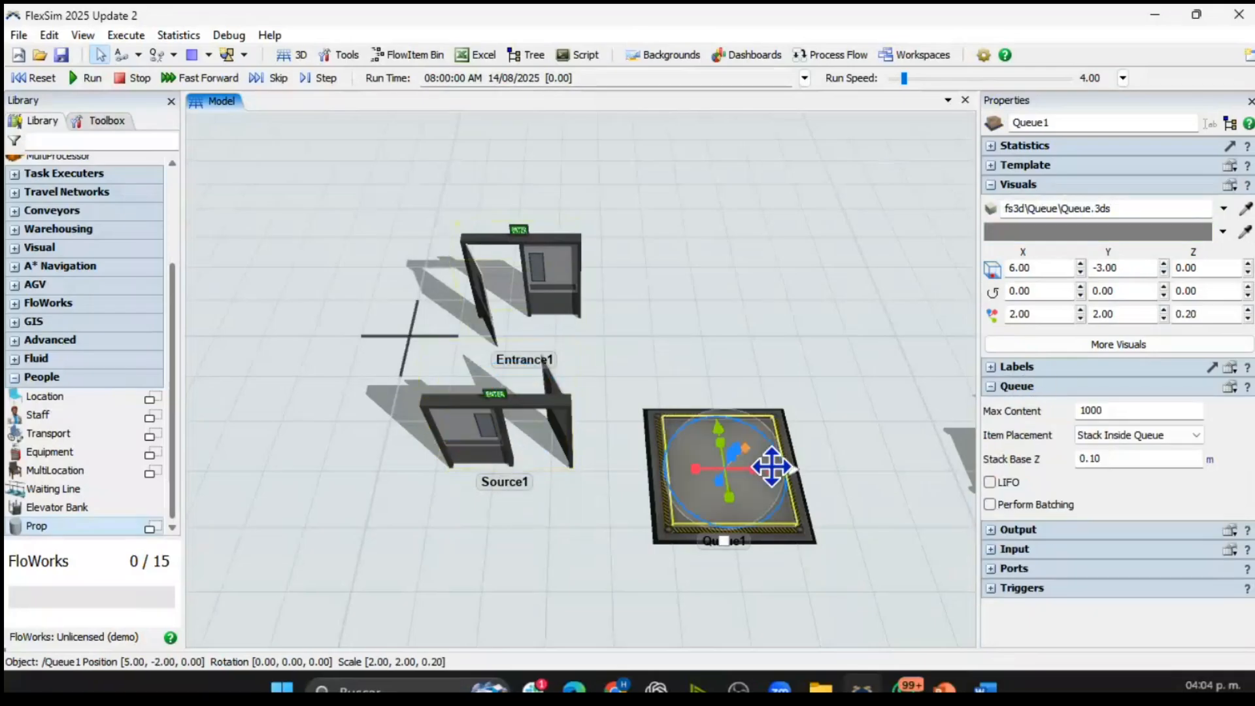
{"action": "left_click", "coordinate": [472, 430]}
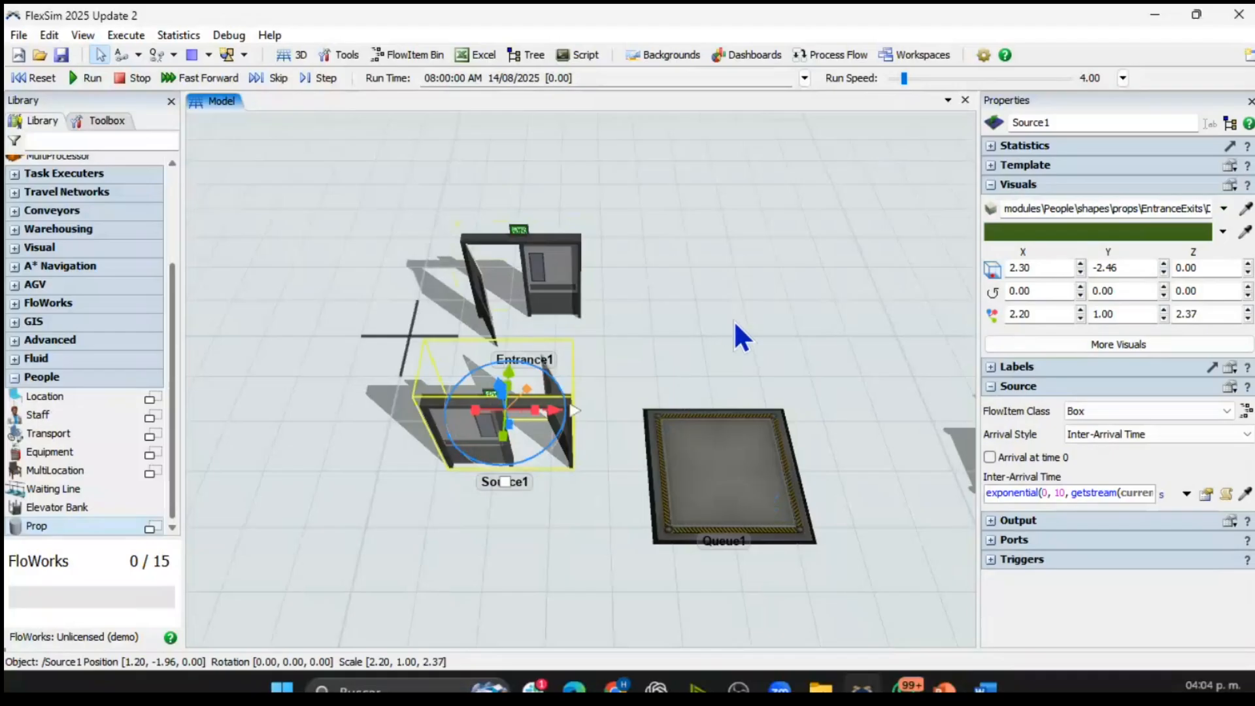
{"action": "left_click", "coordinate": [546, 268]}
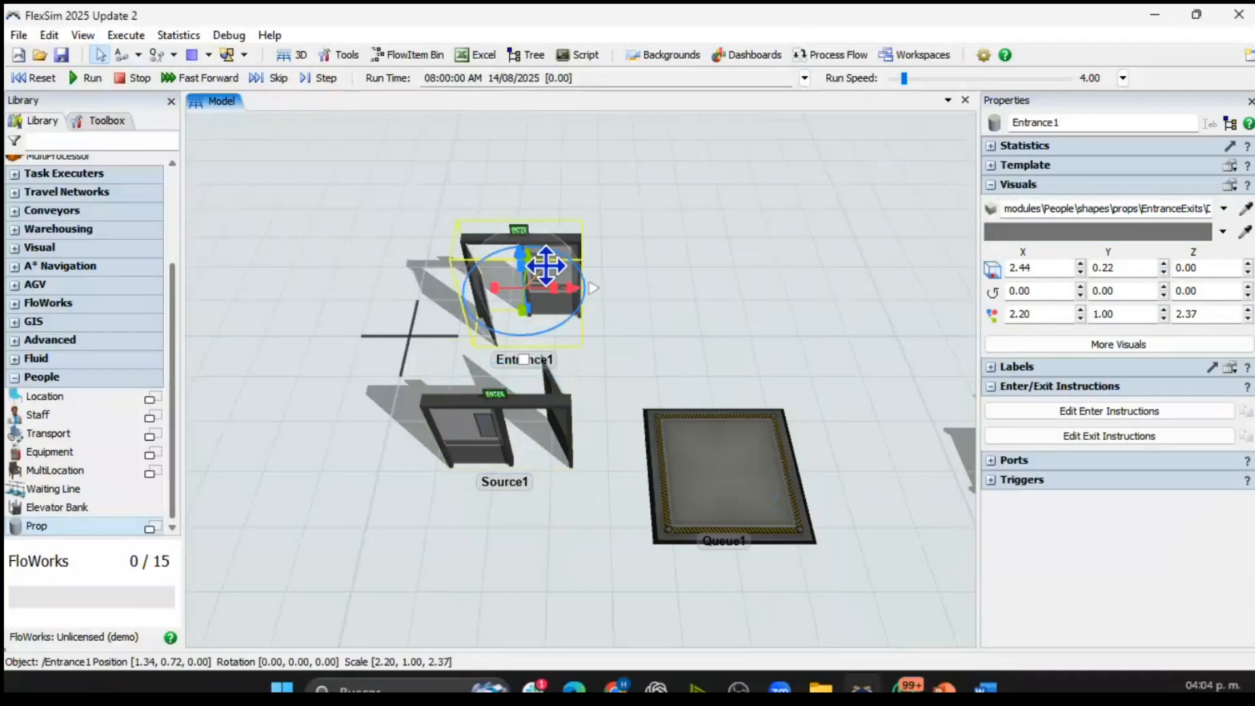
- Delete the Entrance door prop behind the Source
{"action": "key", "text": "Delete"}
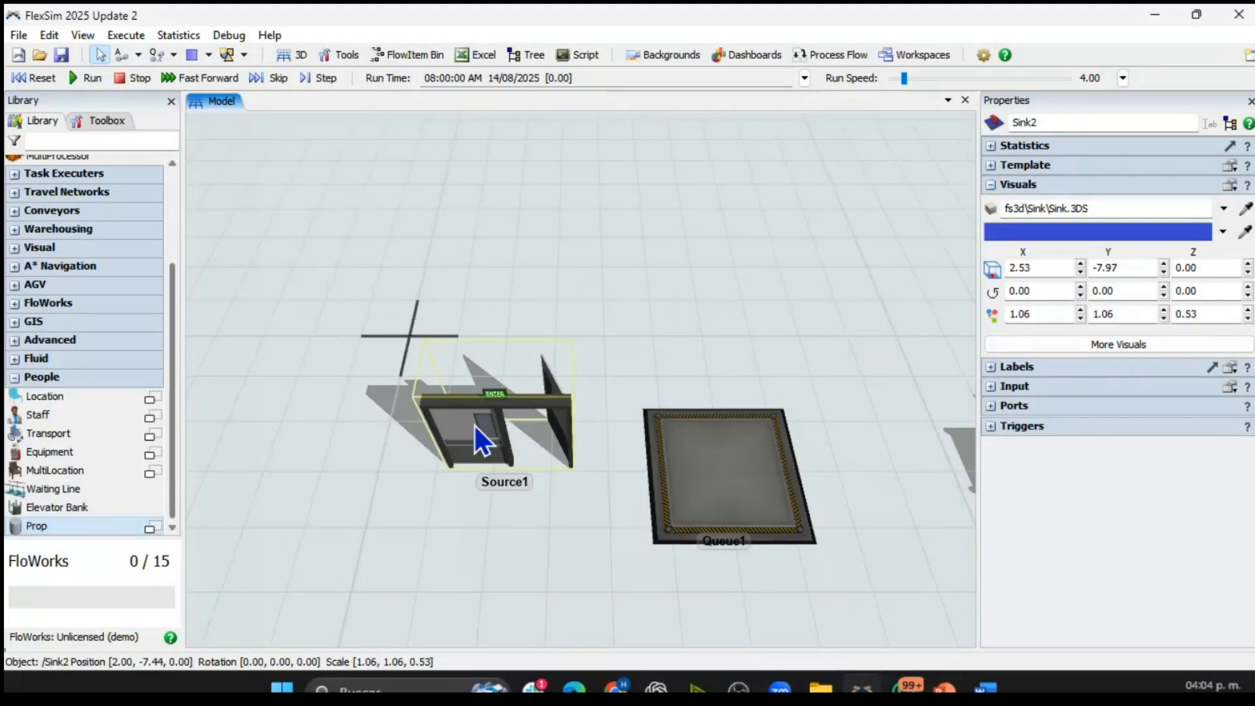
{"action": "key", "text": "ctrl+z"}
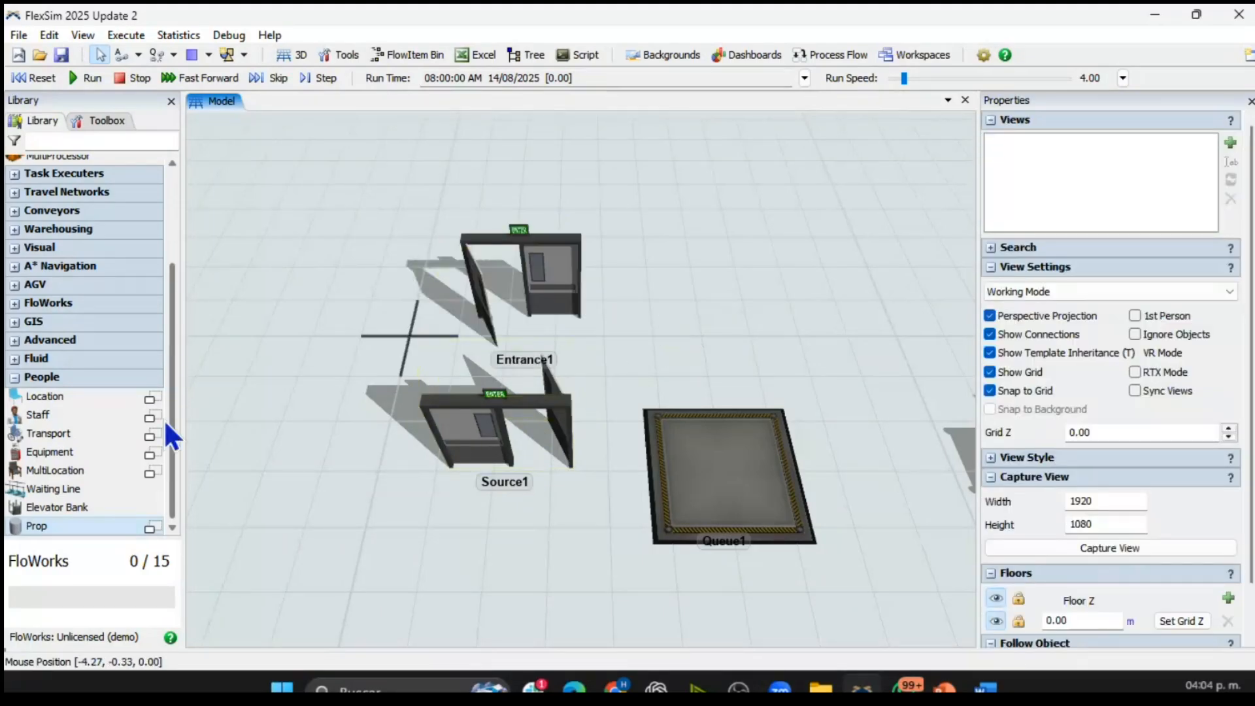
{"action": "scroll", "coordinate": [164, 419], "scroll_direction": "up", "scroll_amount": 3}
{"action": "left_click", "coordinate": [568, 269]}
{"action": "key", "text": "Delete"}
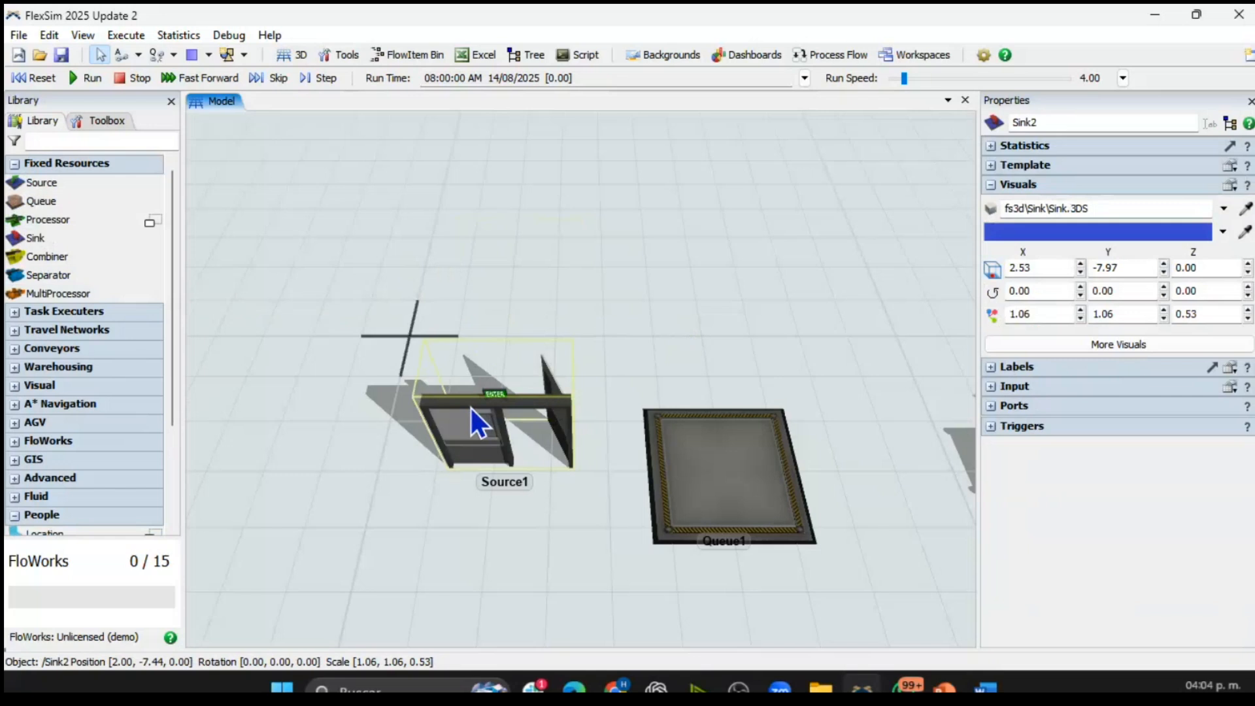
- Replace the door-shaped Source with a new default Source beside the Queue
{"action": "left_click", "coordinate": [470, 408]}
{"action": "key", "text": "Delete"}
{"action": "left_click_drag", "start_coordinate": [43, 183], "coordinate": [498, 444]}
{"action": "scroll", "coordinate": [592, 347], "scroll_direction": "down", "scroll_amount": 5}
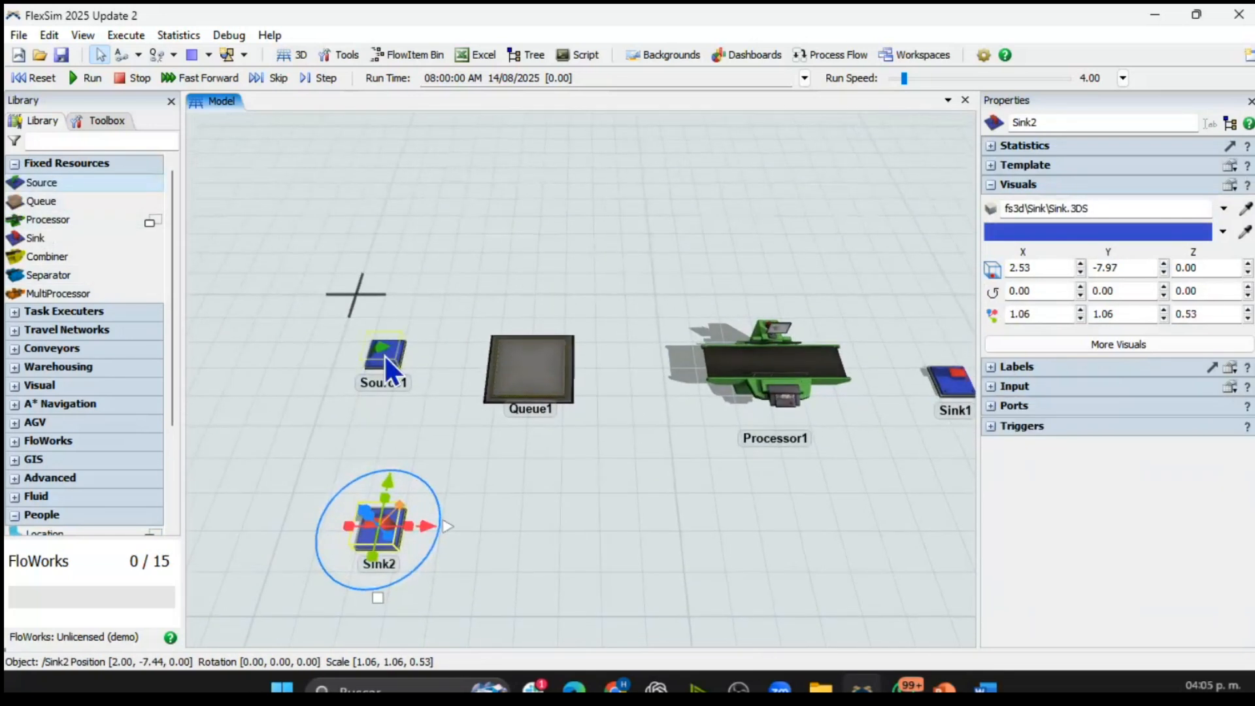
- Rename the new Source as "LLegada de las camisas"
{"action": "left_click", "coordinate": [383, 354]}
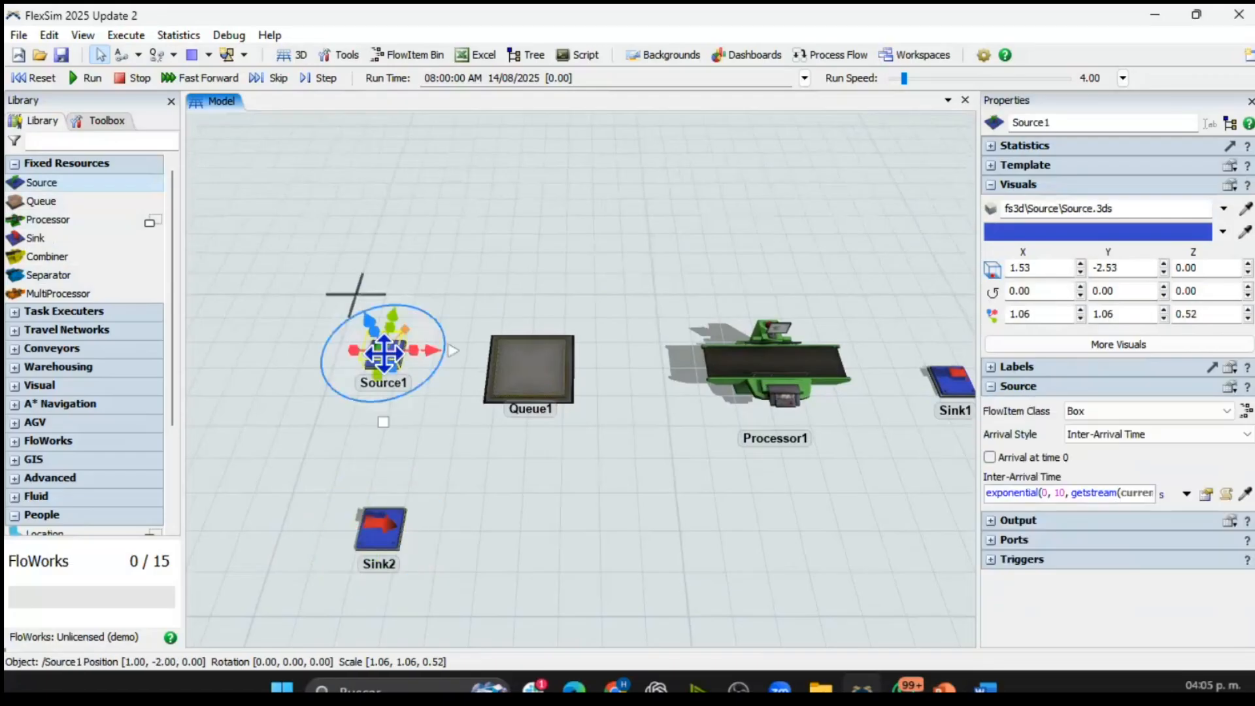
{"action": "left_click", "coordinate": [1017, 184]}
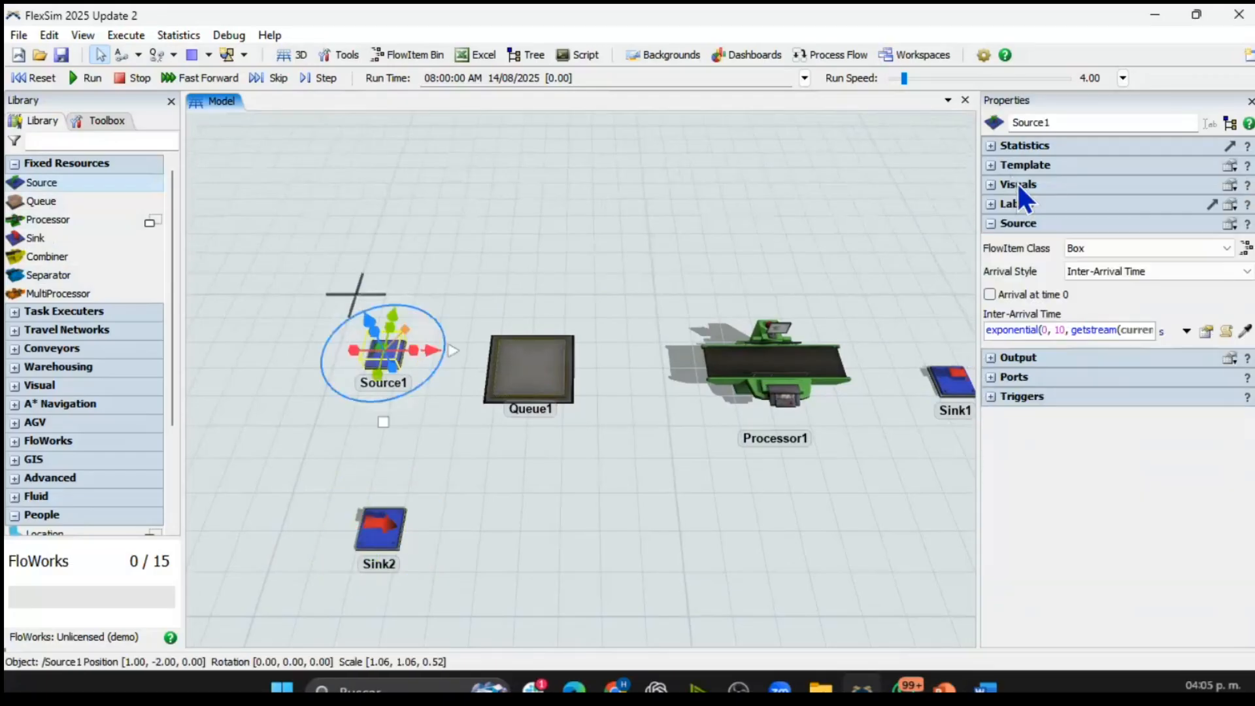
{"action": "double_click", "coordinate": [1054, 122]}
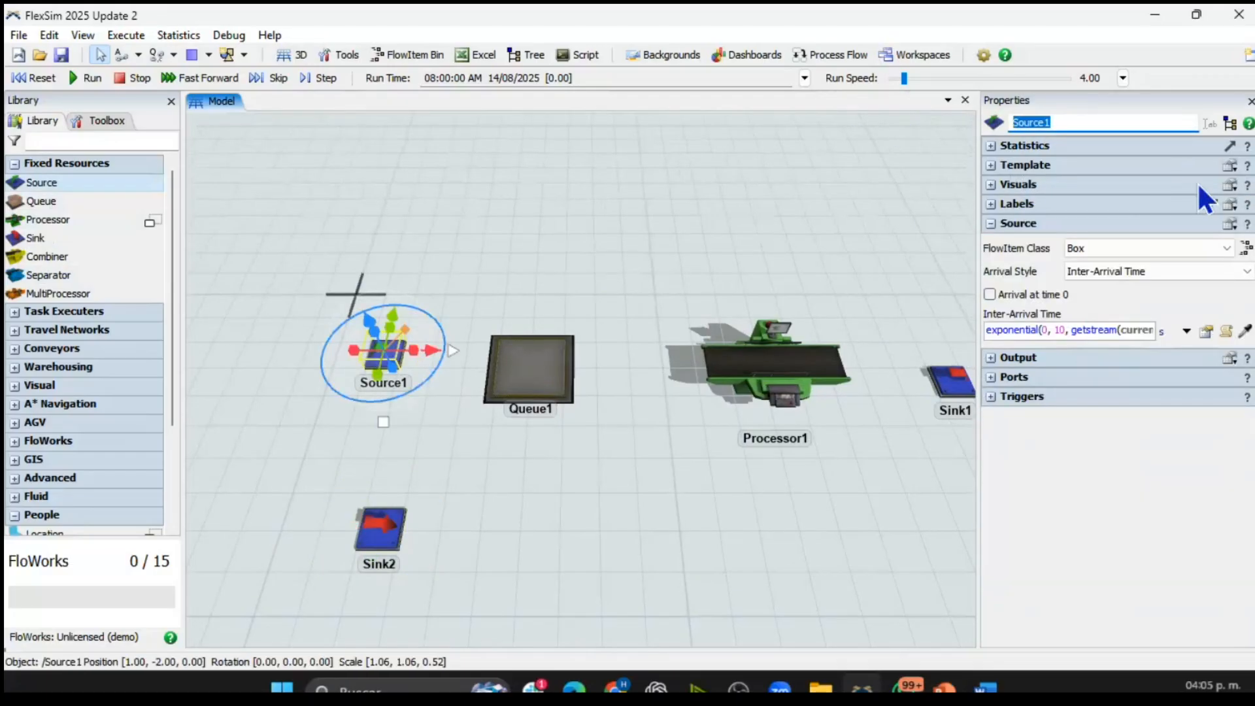
{"action": "type", "text": "LLegada de las camisas"}
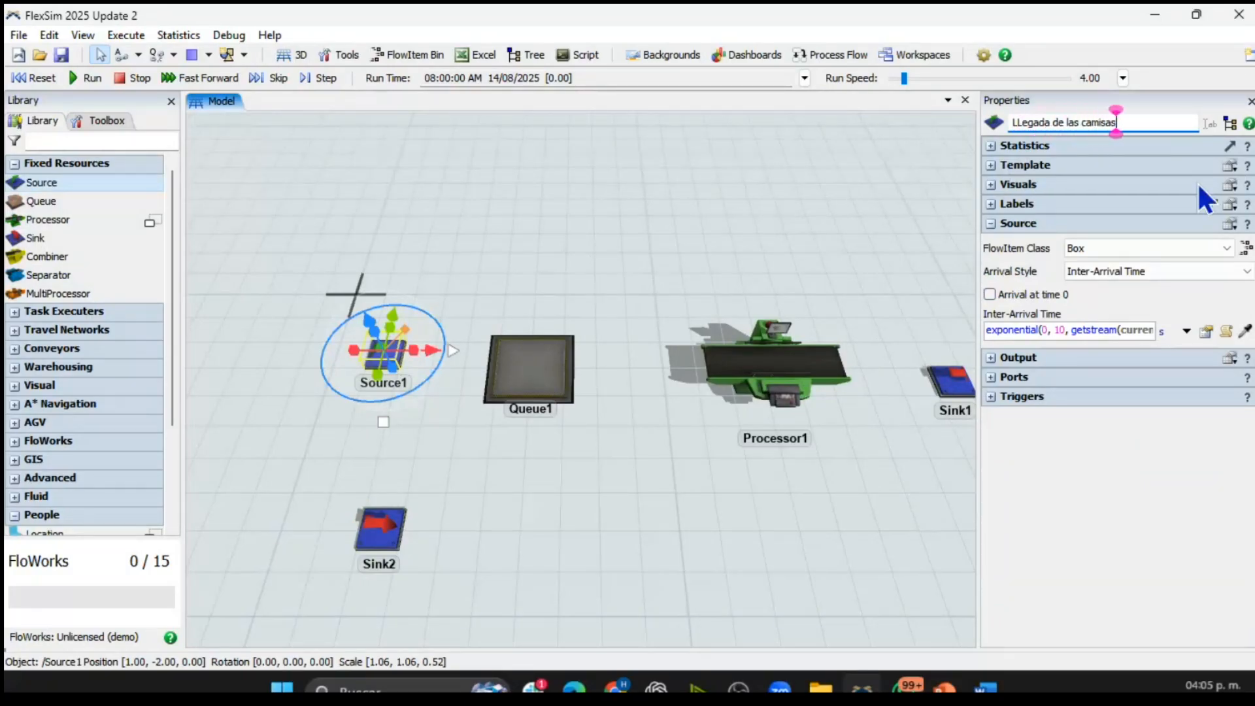
{"action": "key", "text": "Return"}
- Rename the Queue as "Almacenamiento de las camisas"
{"action": "left_click", "coordinate": [808, 219]}
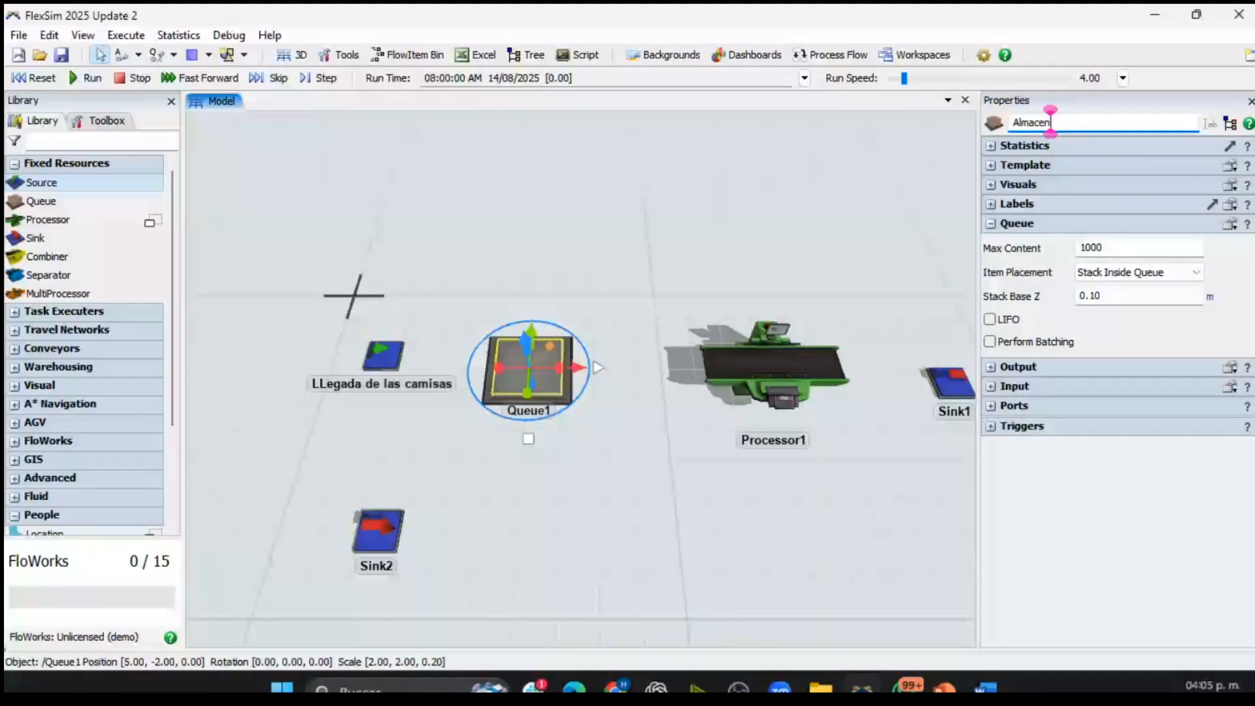
{"action": "type", "text": "amiento de"}
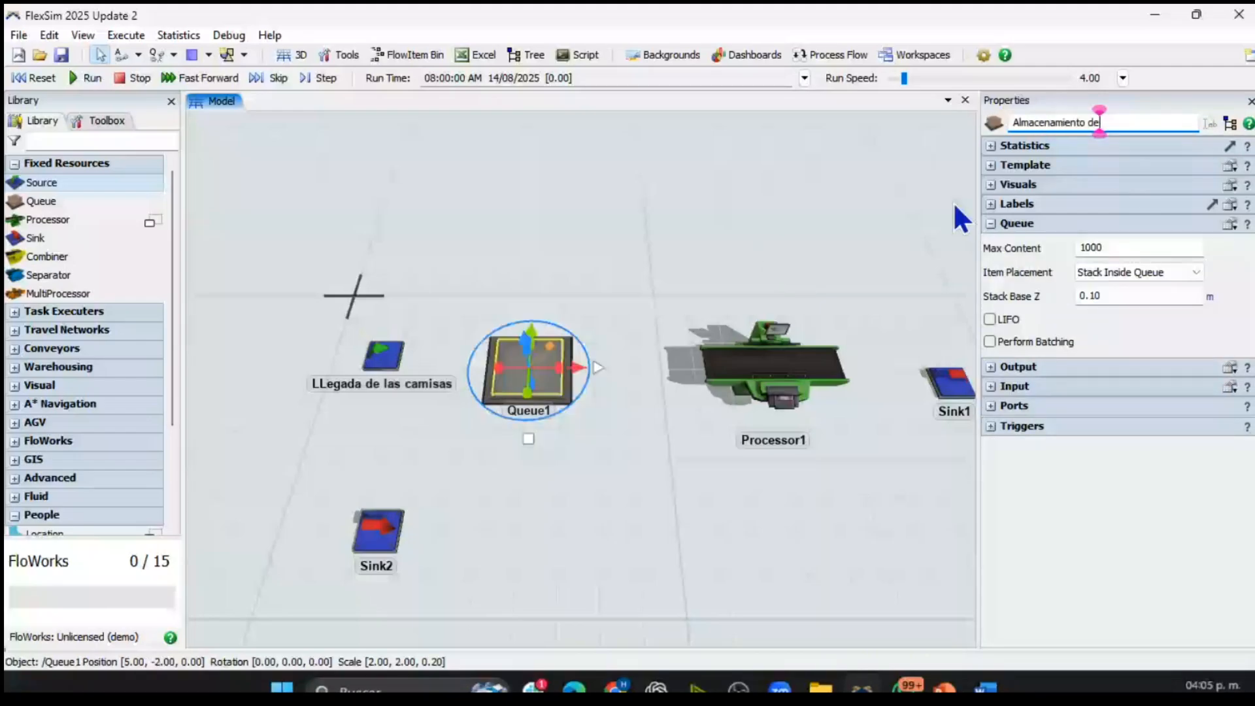
{"action": "type", "text": " las camisas"}
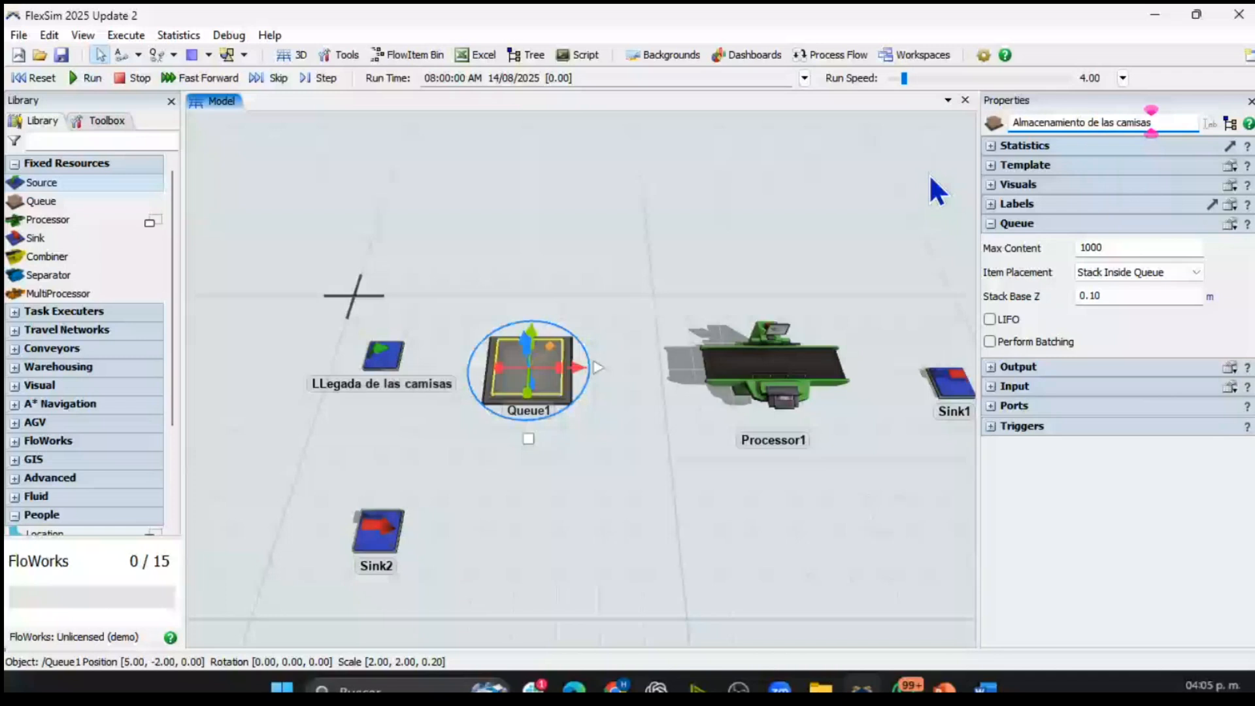
- Rename the Processor as "maquina de bordado"
{"action": "left_click", "coordinate": [774, 363]}
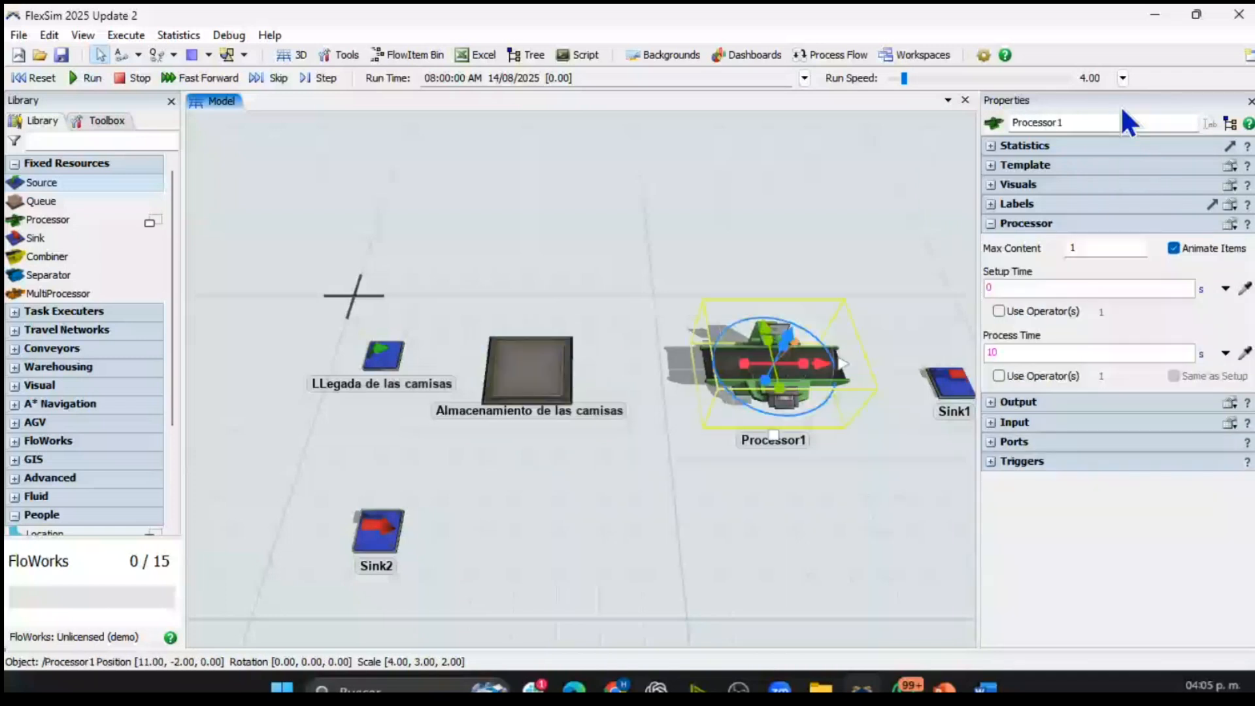
{"action": "left_click", "coordinate": [1125, 122]}
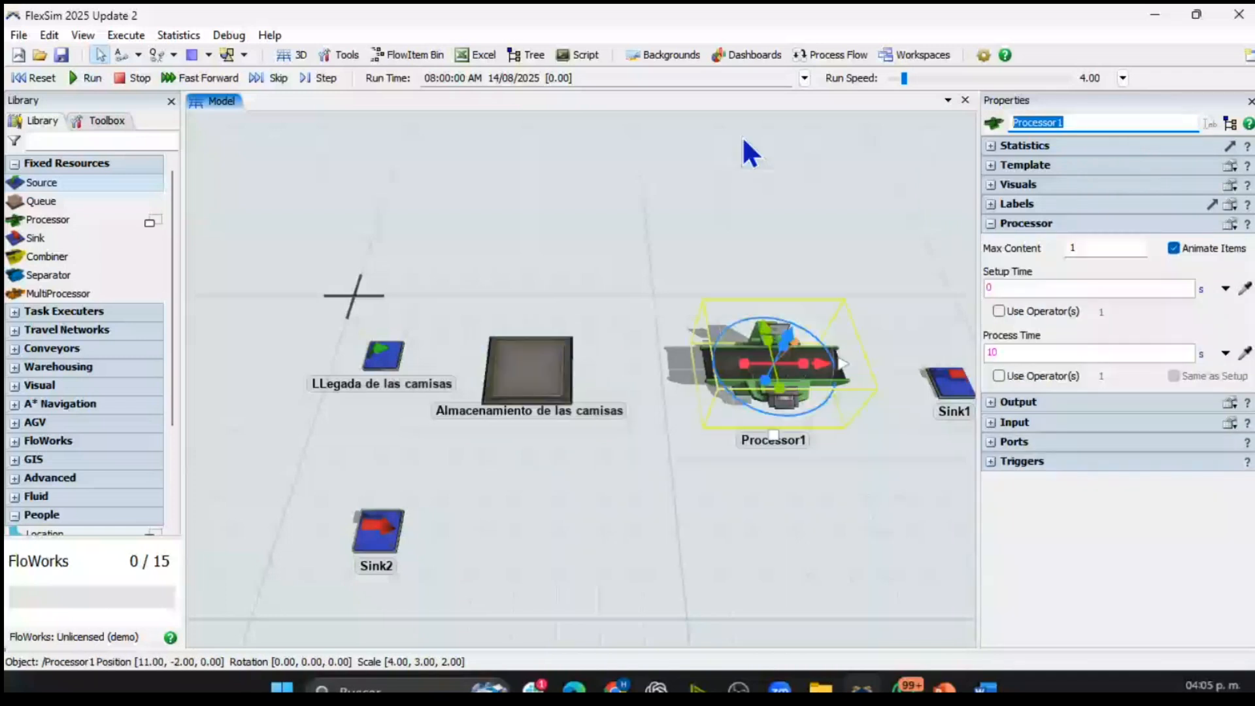
{"action": "type", "text": "maquina de"}
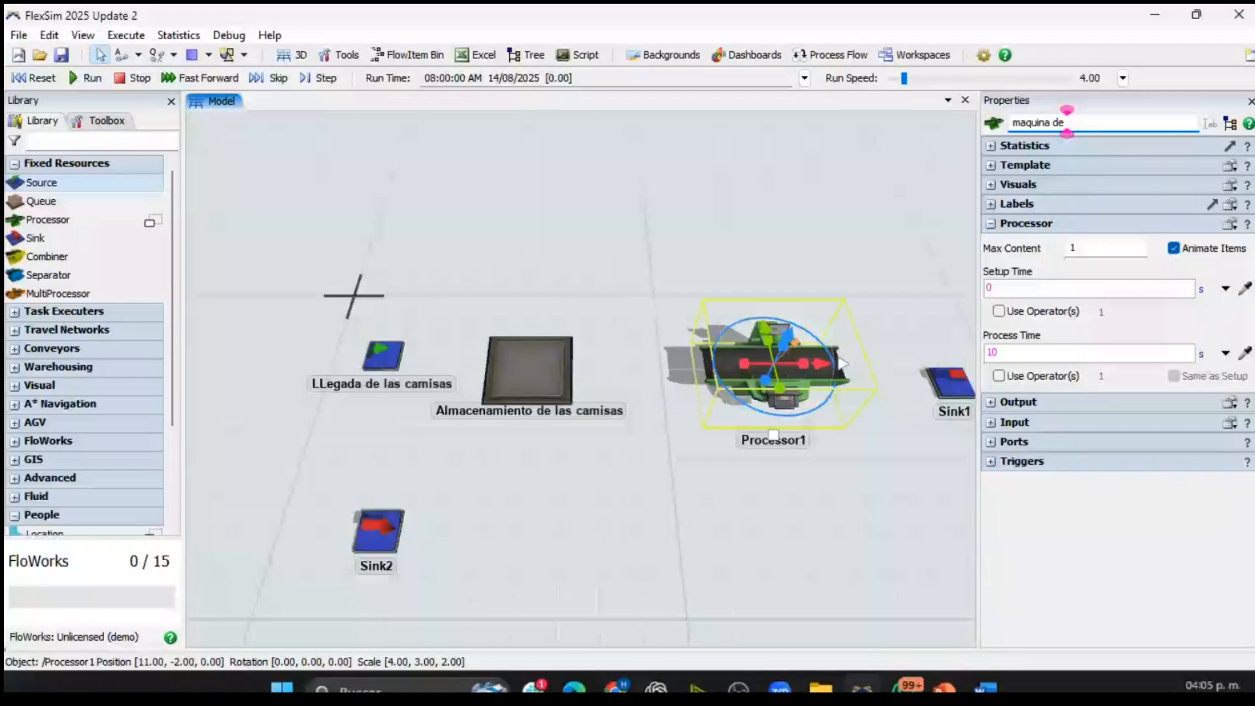
{"action": "type", "text": " bordado"}
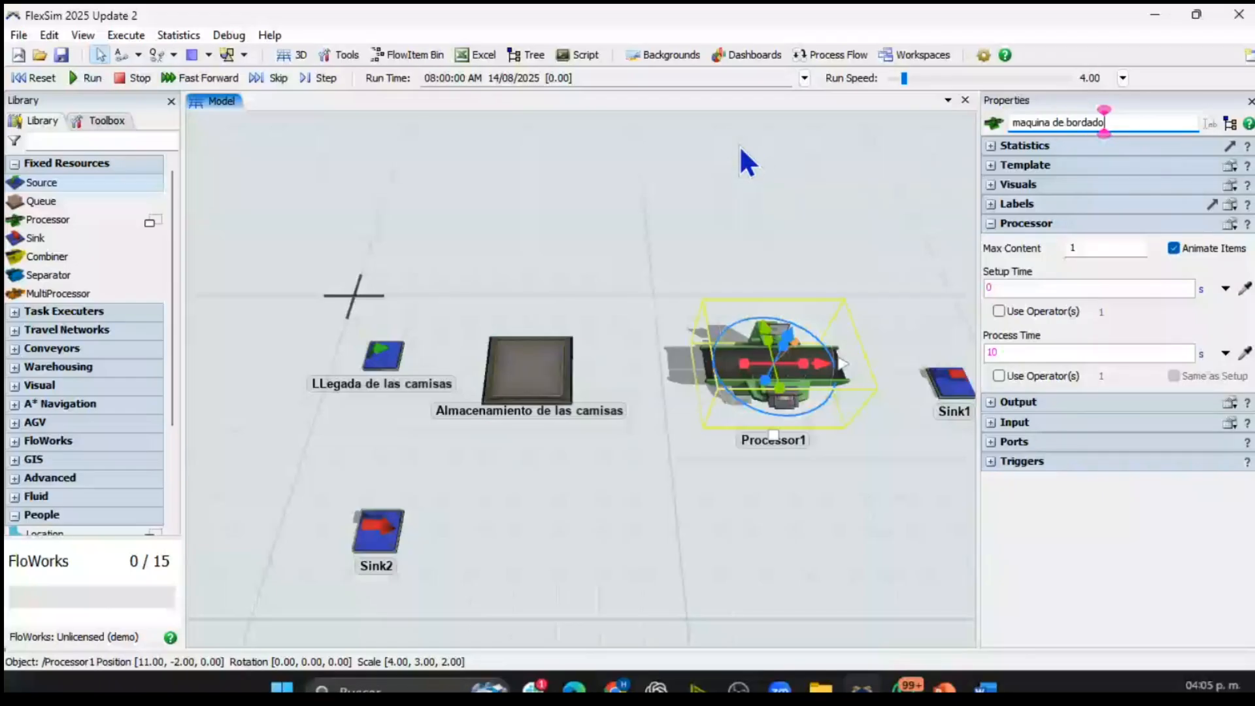
{"action": "left_click", "coordinate": [739, 145]}
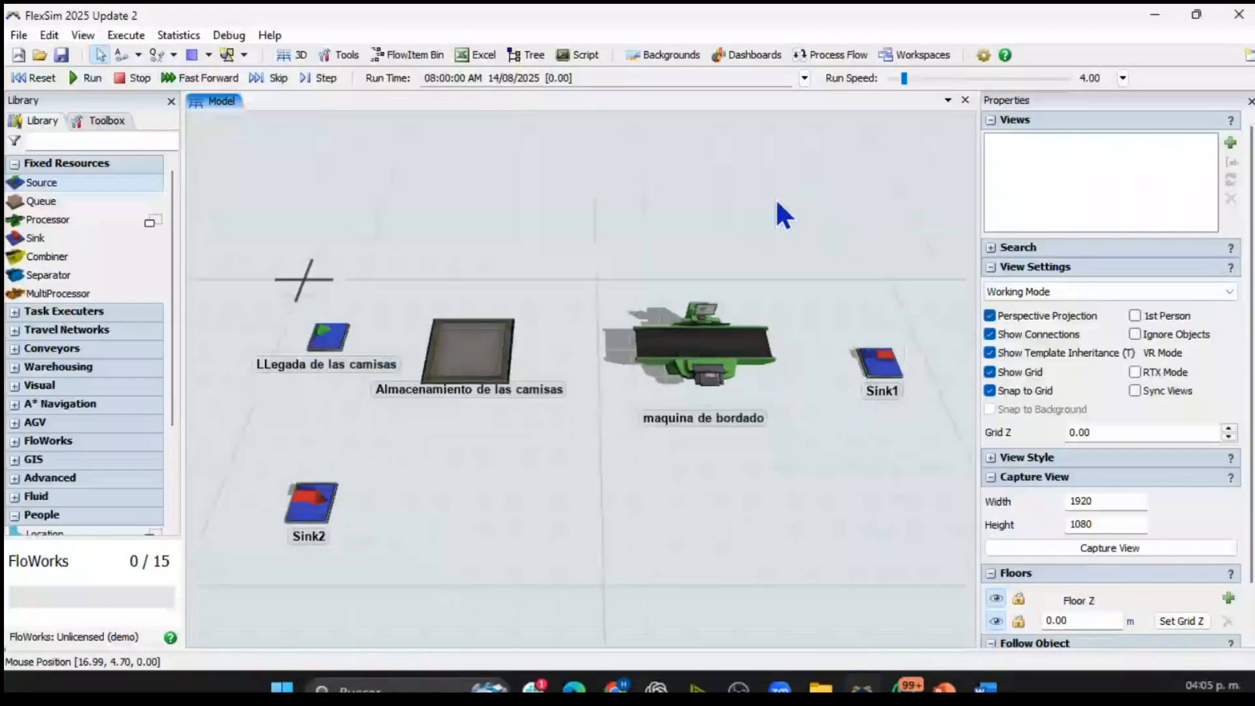
- Rename the Sink beyond the Processor at the end of the line as "Salida de producto terminado"
{"action": "left_click", "coordinate": [880, 369]}
{"action": "left_click", "coordinate": [1077, 125]}
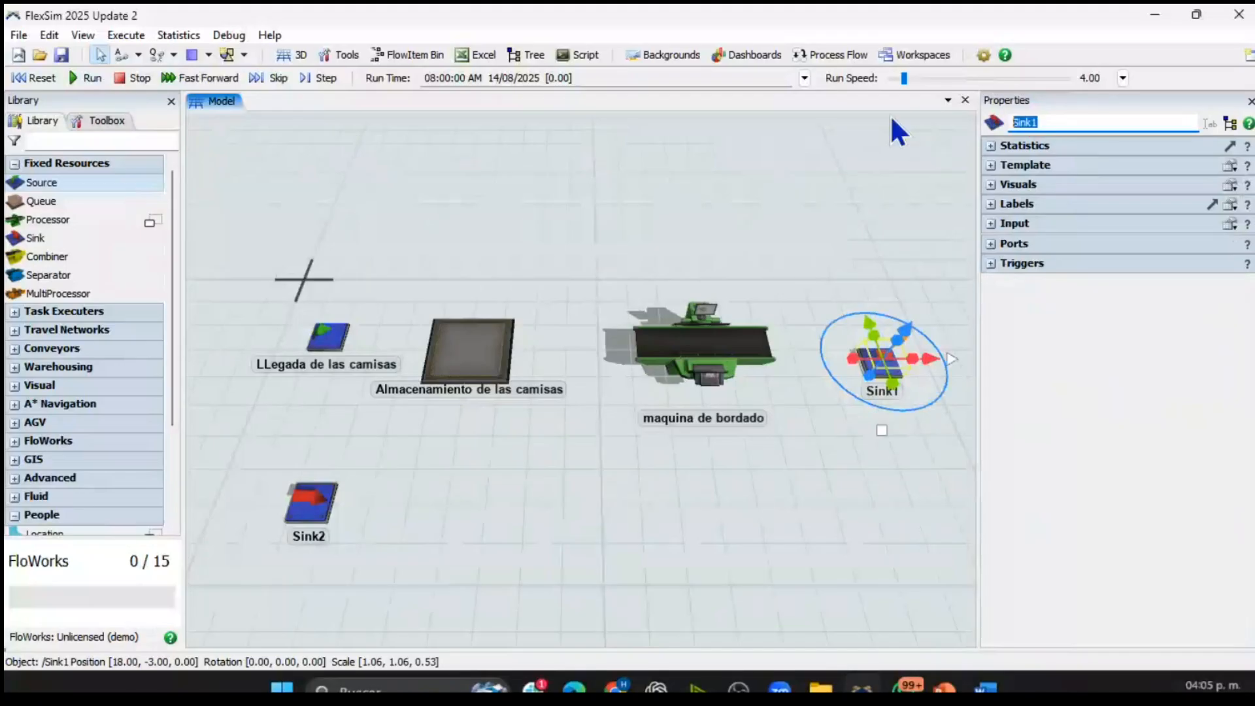
{"action": "type", "text": "can"}
{"action": "key", "text": "BackSpace"}
{"action": "key", "text": "BackSpace"}
{"action": "key", "text": "BackSpace"}
{"action": "type", "text": "Sal"}
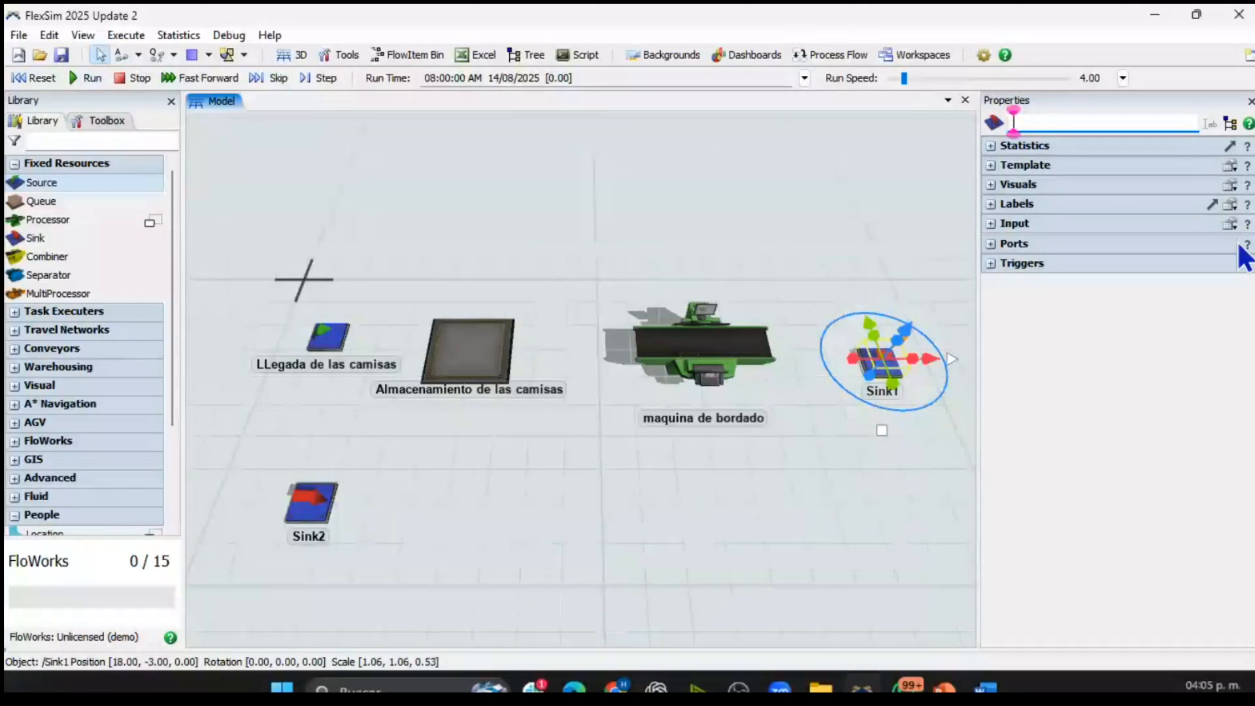
{"action": "type", "text": "ida de"}
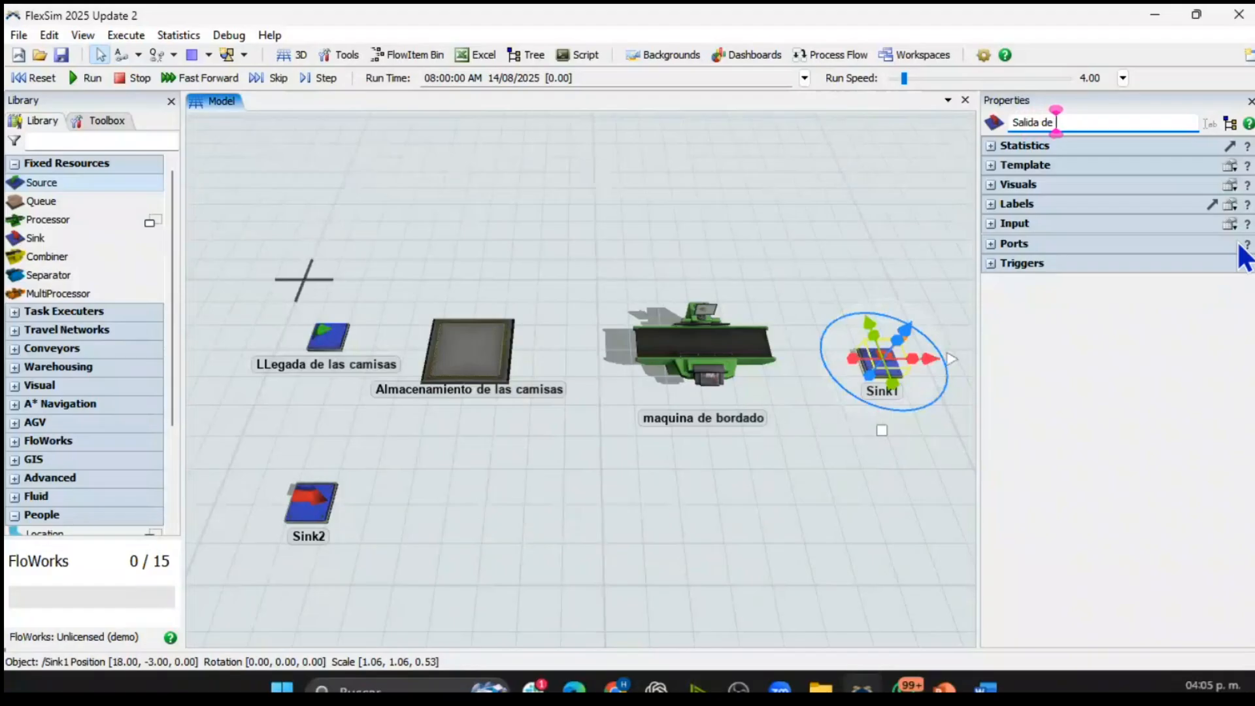
{"action": "type", "text": " pro"}
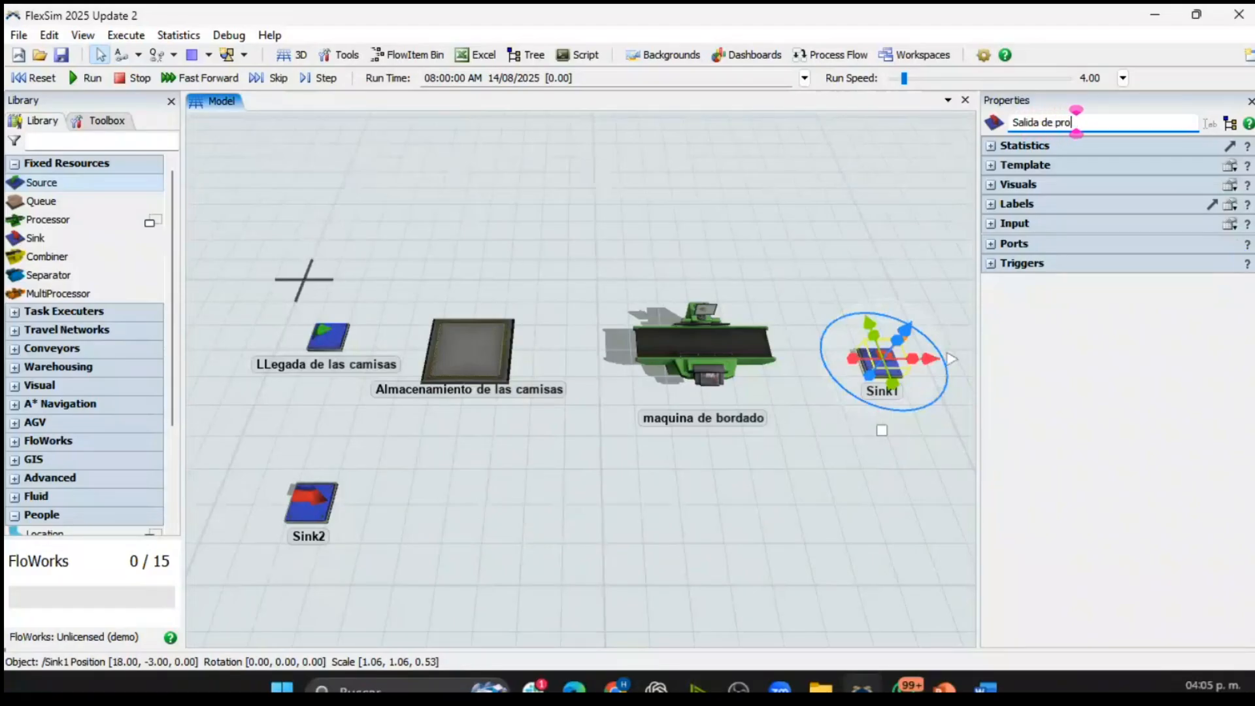
{"action": "type", "text": "ducto terminado"}
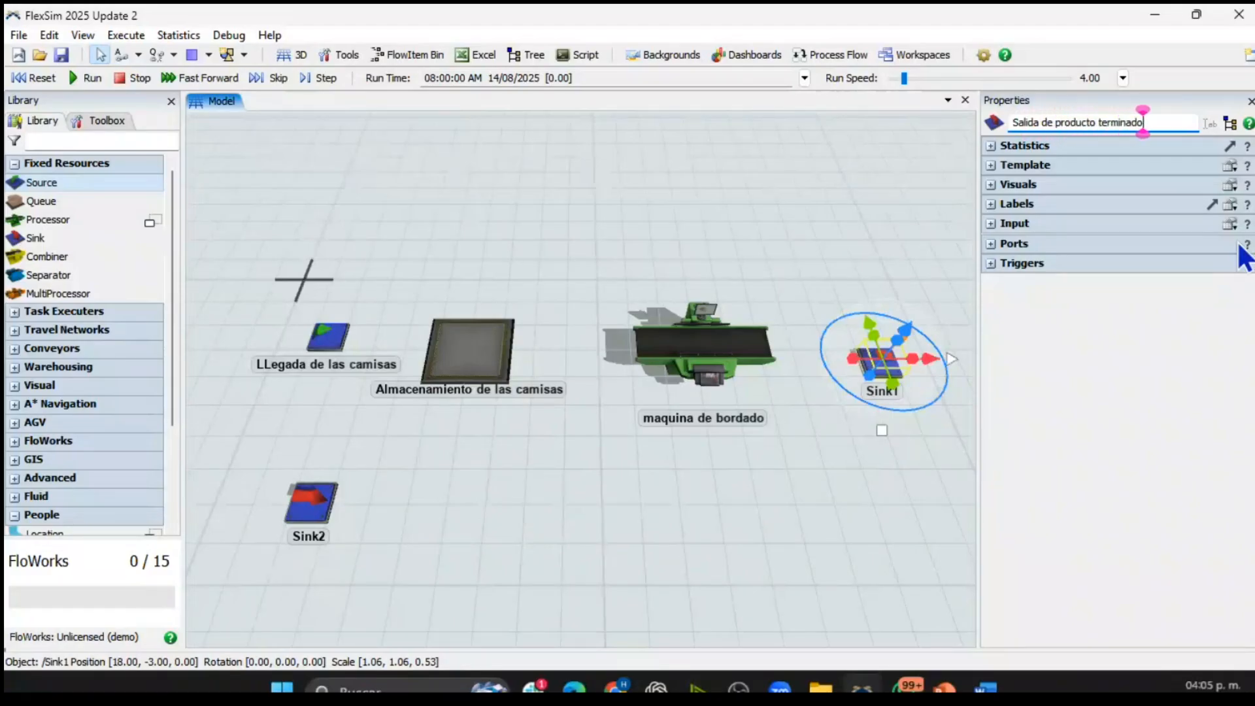
{"action": "key", "text": "Return"}
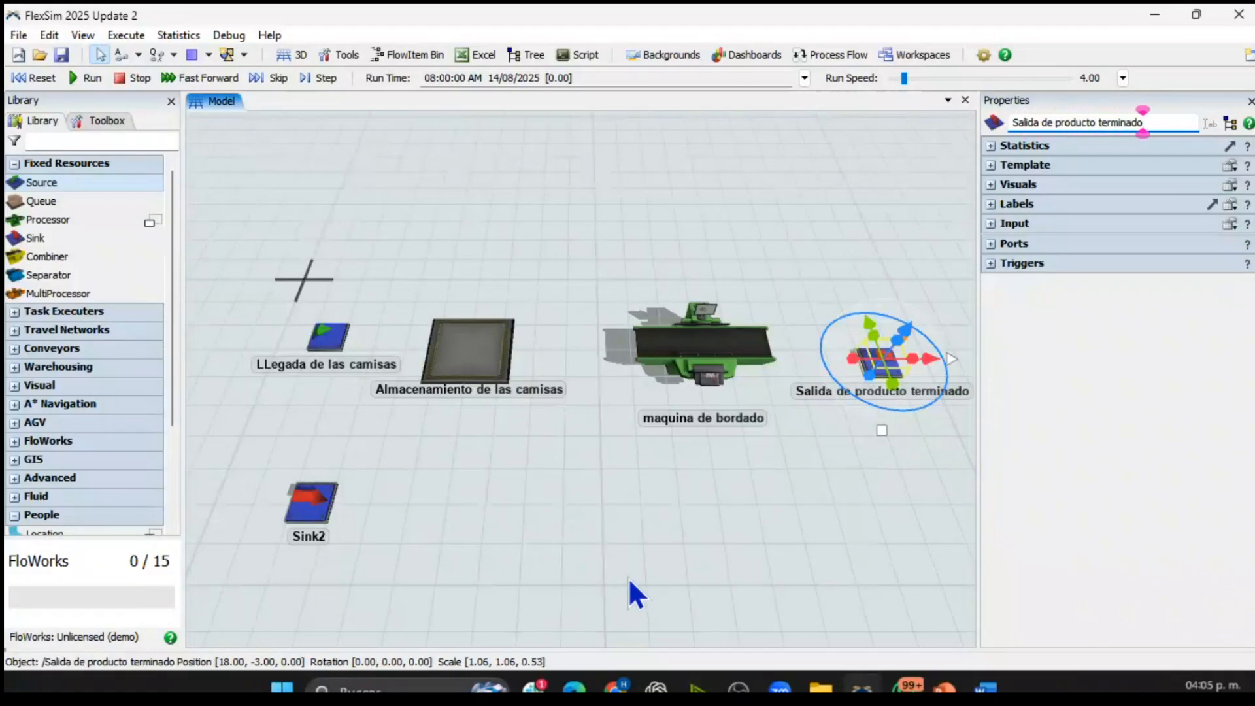
{"action": "left_click", "coordinate": [629, 578]}
- Rename the second Sink, in front of the Source, as "Camisas enviadas a otro CEDI"
{"action": "left_click_drag", "start_coordinate": [621, 563], "coordinate": [606, 508]}
{"action": "scroll", "coordinate": [409, 485], "scroll_direction": "down", "scroll_amount": 3}
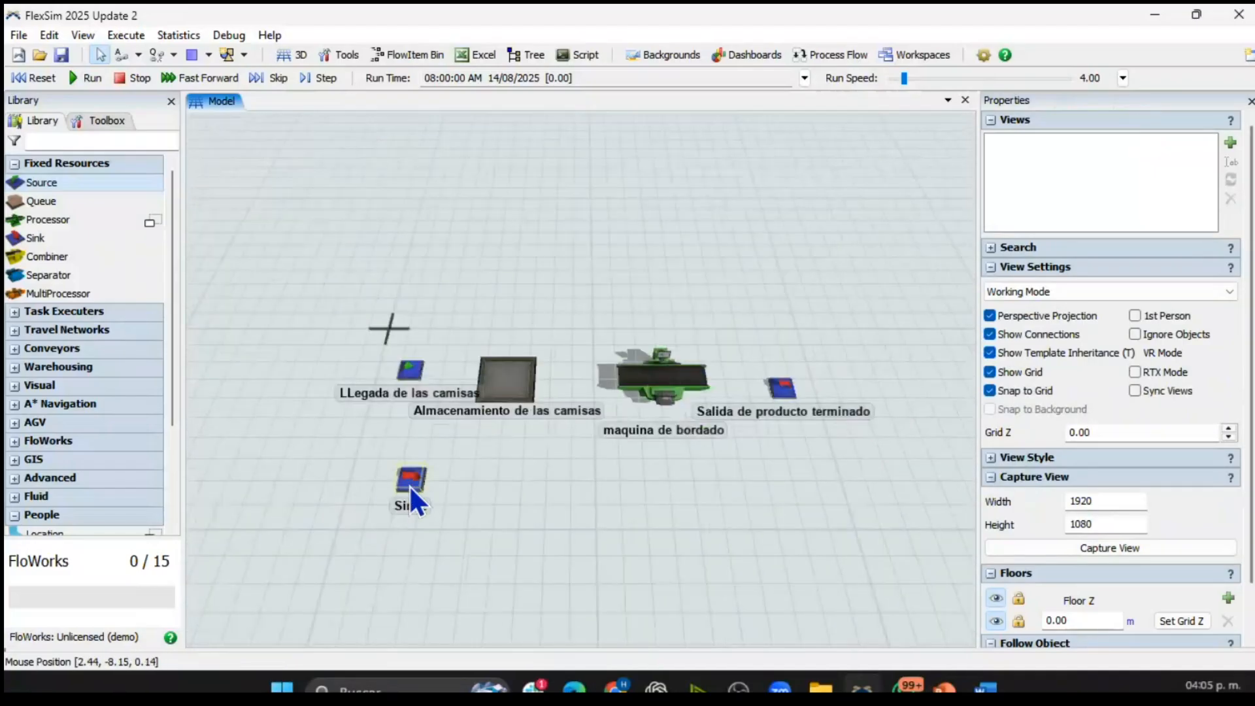
{"action": "scroll", "coordinate": [635, 507], "scroll_direction": "down", "scroll_amount": 1}
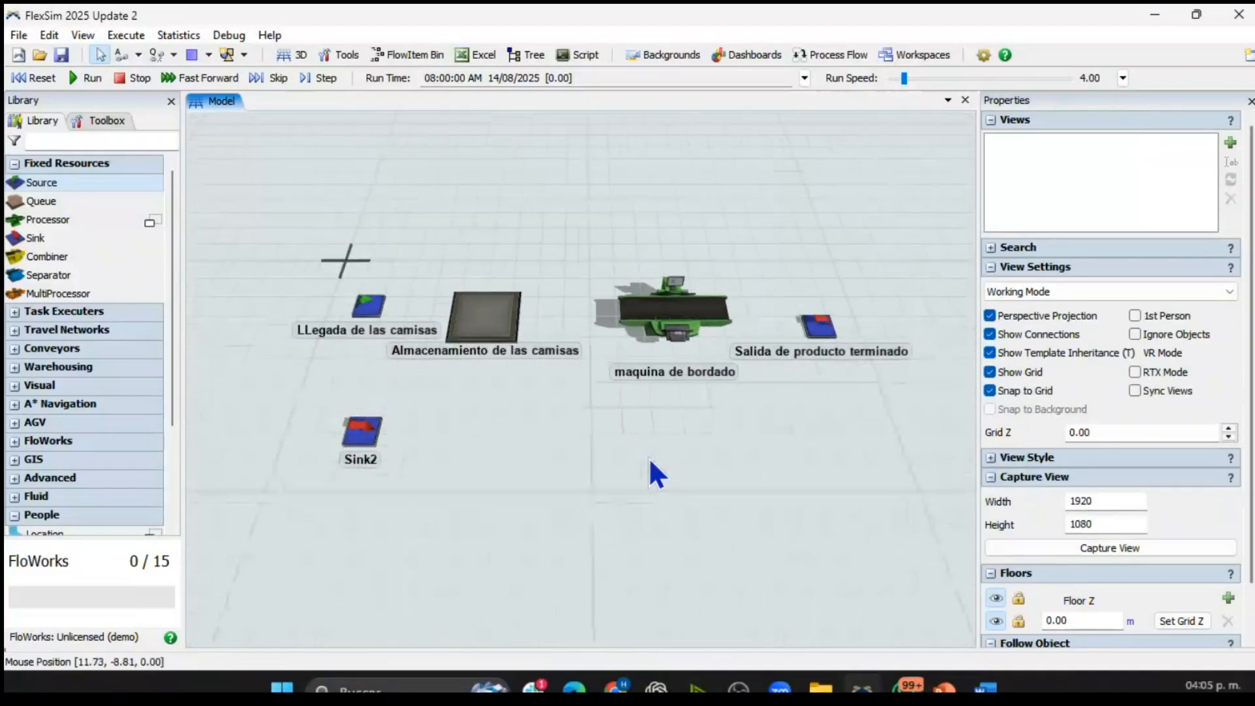
{"action": "left_click", "coordinate": [363, 437]}
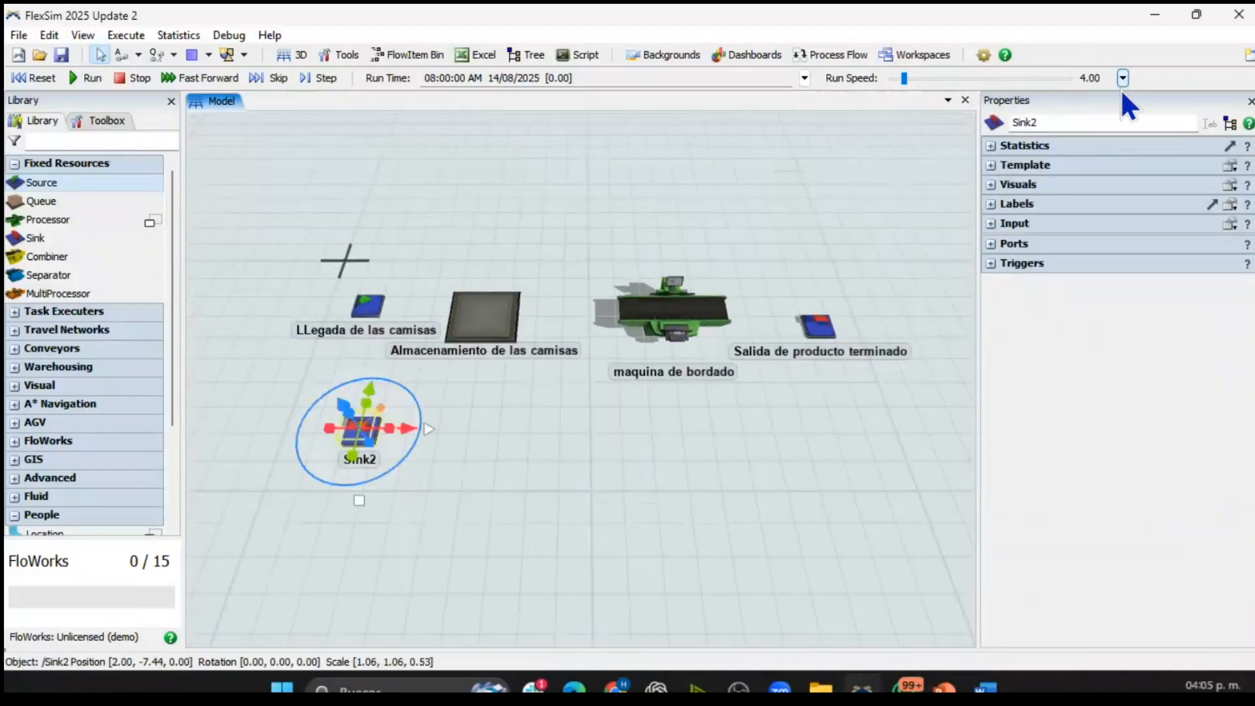
{"action": "double_click", "coordinate": [1101, 123]}
{"action": "type", "text": "Camias de"}
{"action": "key", "text": "BackSpace"}
{"action": "key", "text": "BackSpace"}
{"action": "key", "text": "BackSpace"}
{"action": "key", "text": "BackSpace"}
{"action": "key", "text": "BackSpace"}
{"action": "type", "text": "sas enviadas a"}
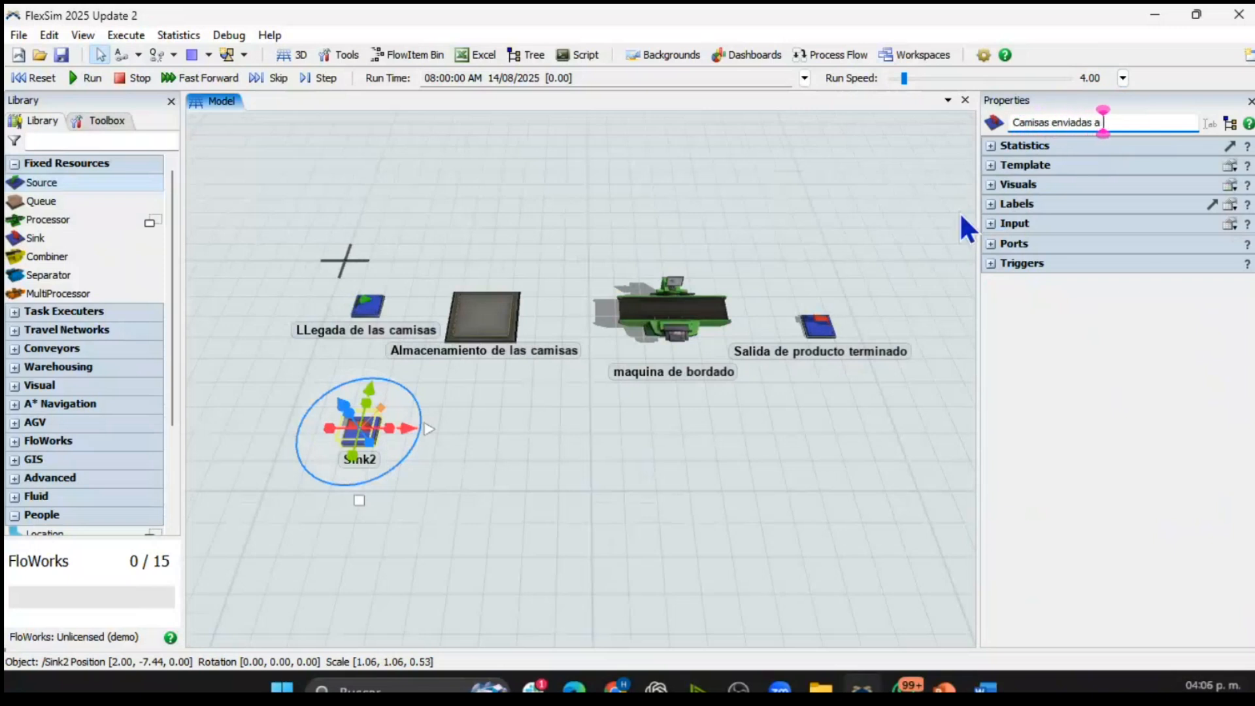
{"action": "type", "text": " otro CEDI"}
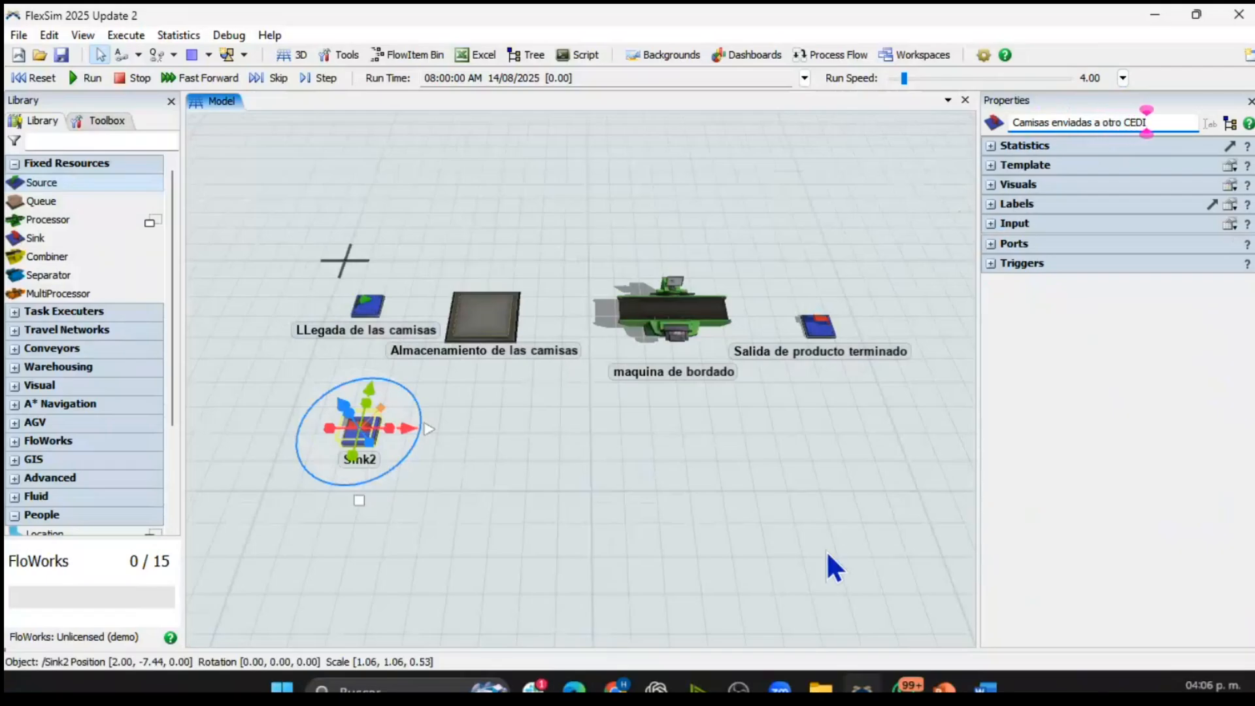
{"action": "key", "text": "Return"}
{"action": "left_click", "coordinate": [538, 413]}
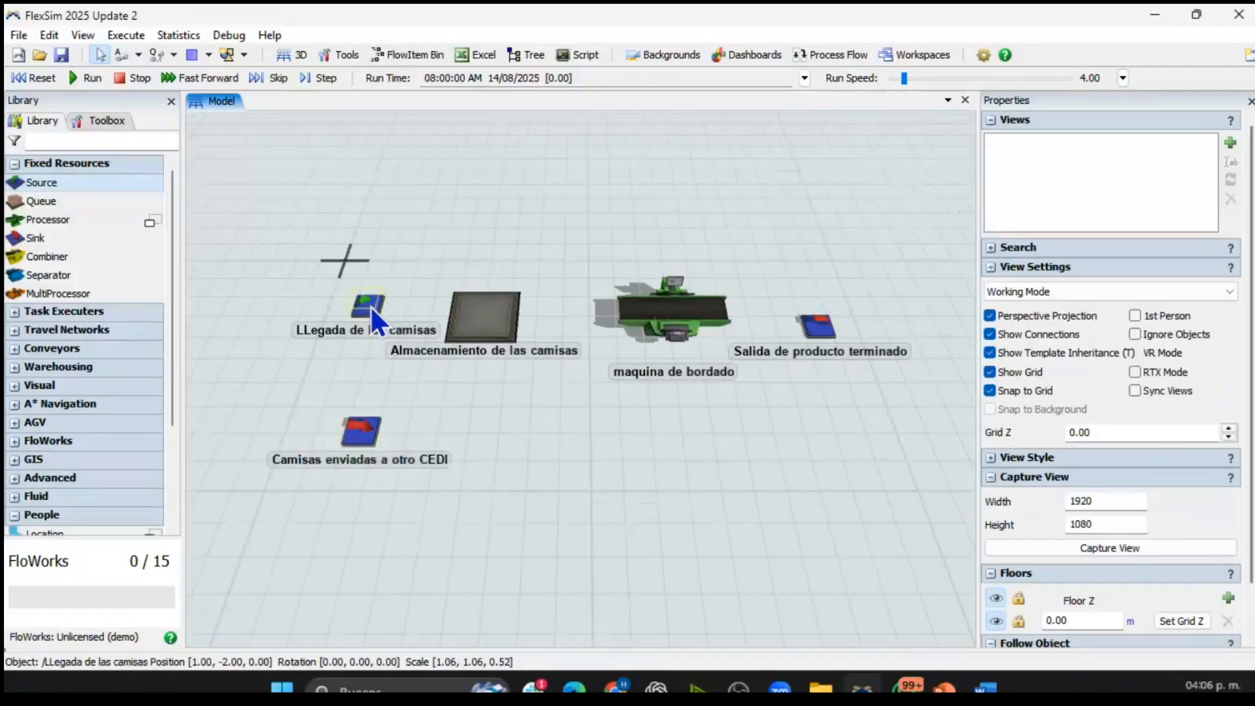
- Move the LLegada de las camisas Source farther from the Queue, to about 0.00, -1.58
{"action": "left_click_drag", "start_coordinate": [341, 317], "coordinate": [308, 321]}
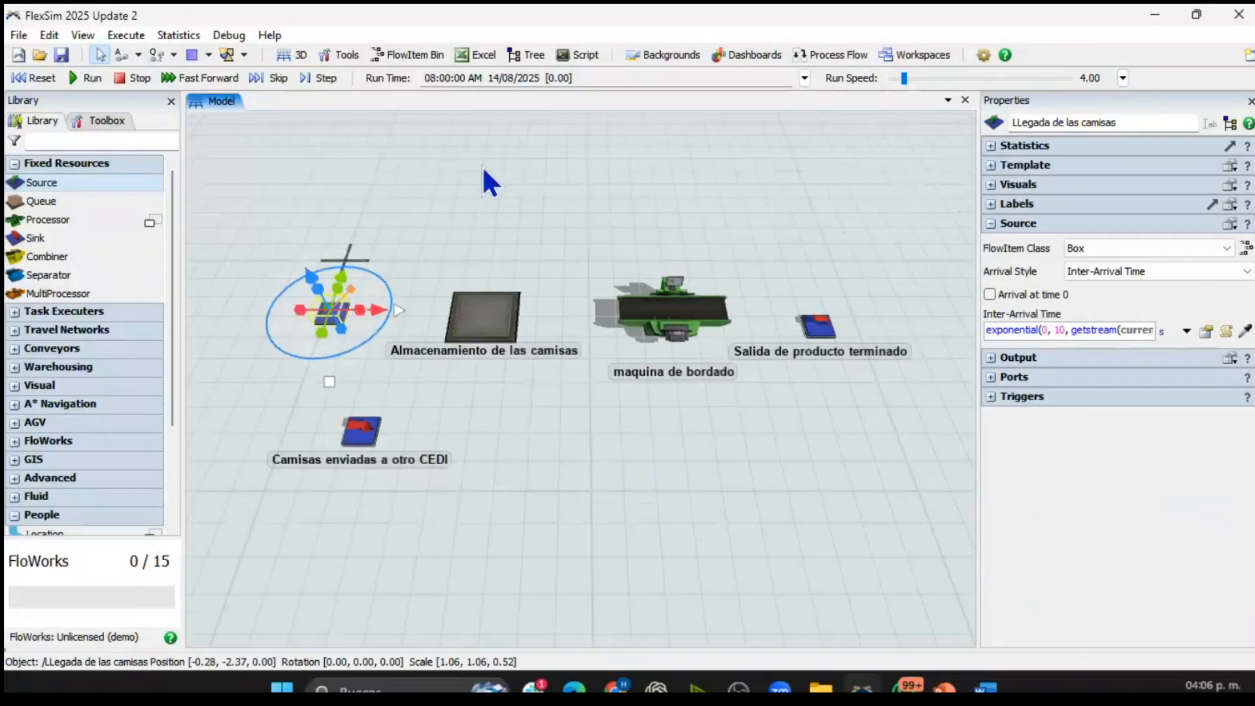
{"action": "left_click", "coordinate": [588, 234]}
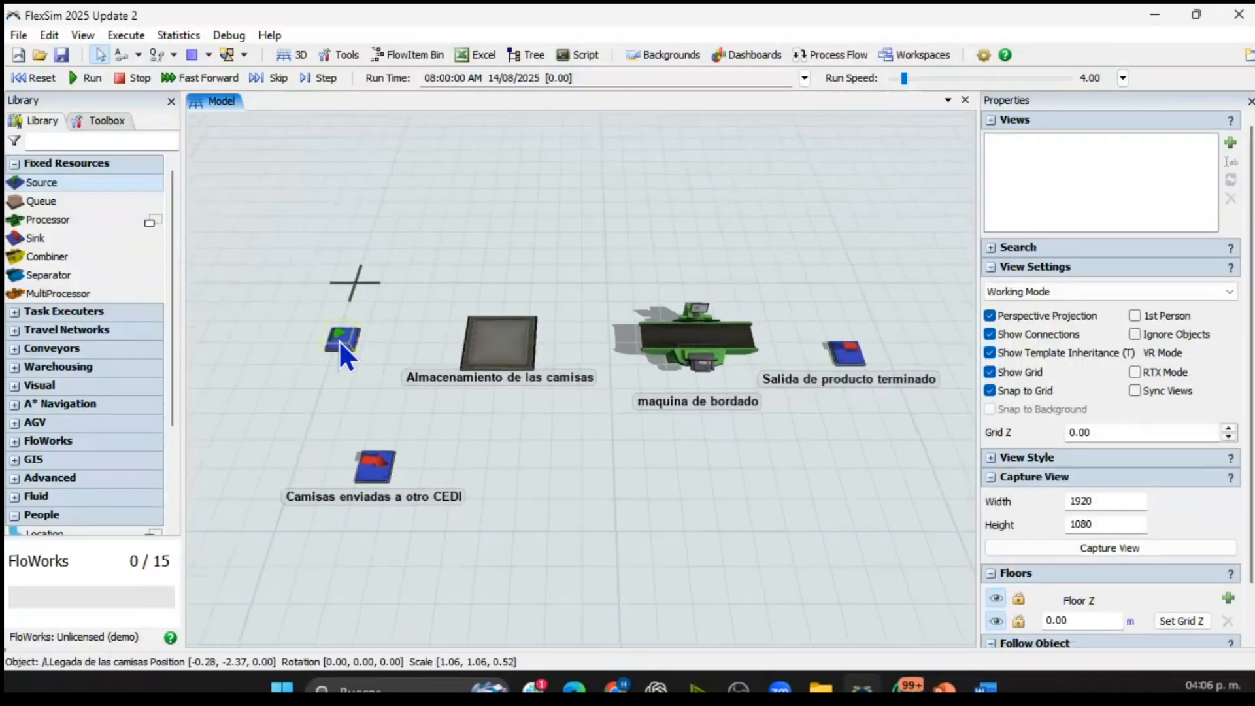
{"action": "left_click_drag", "start_coordinate": [339, 318], "coordinate": [353, 322]}
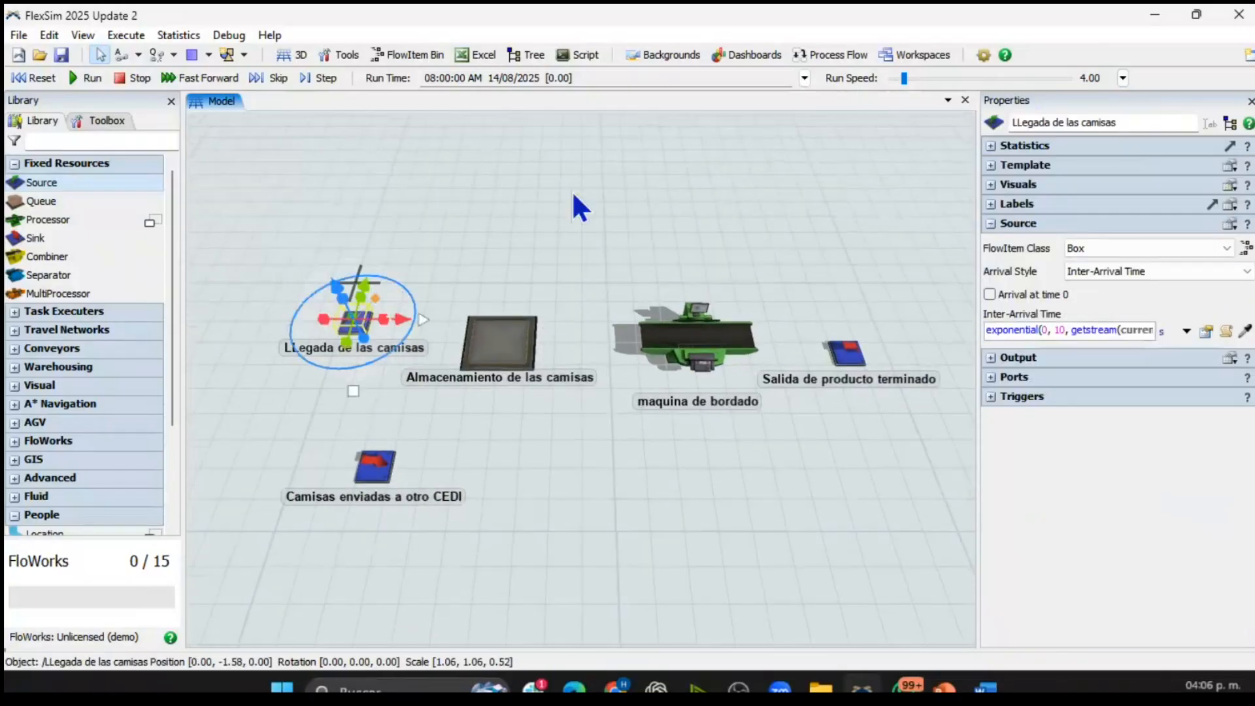
{"action": "left_click", "coordinate": [791, 510]}
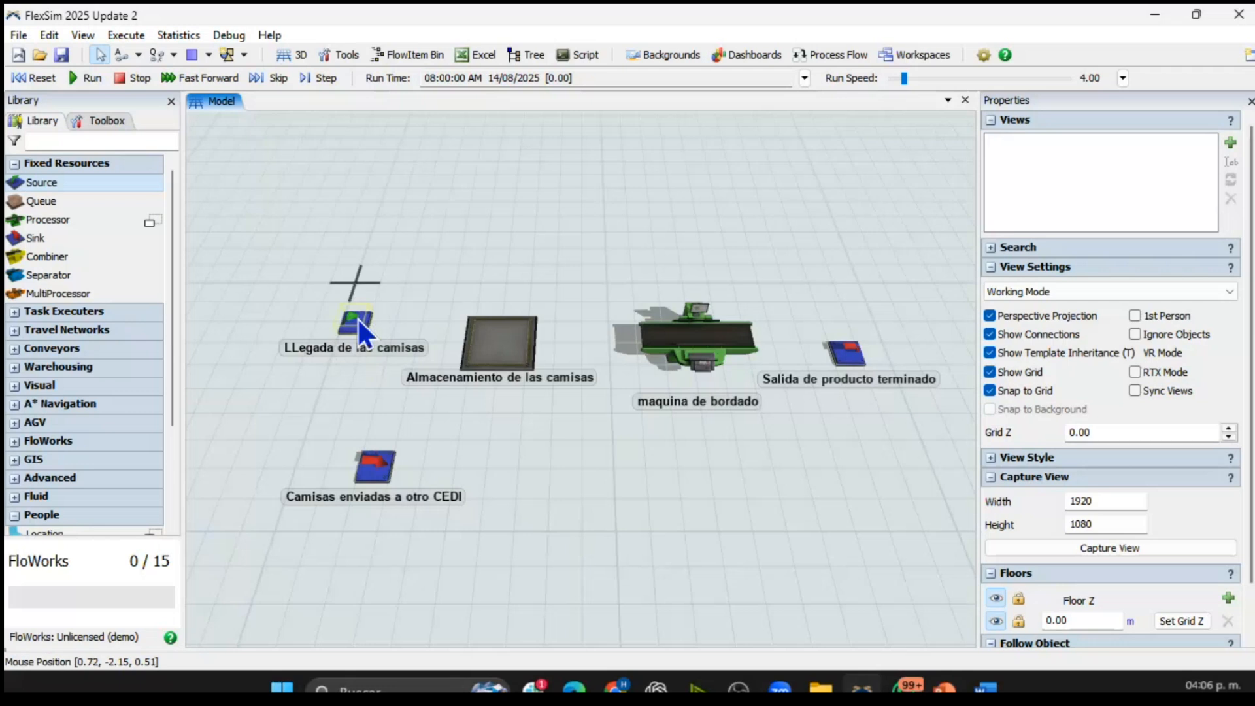
- Connect LLegada de las camisas to Almacenamiento de las camisas, continuing the flow through maquina de bordado to Salida de producto terminado
{"action": "key", "text": "a"}
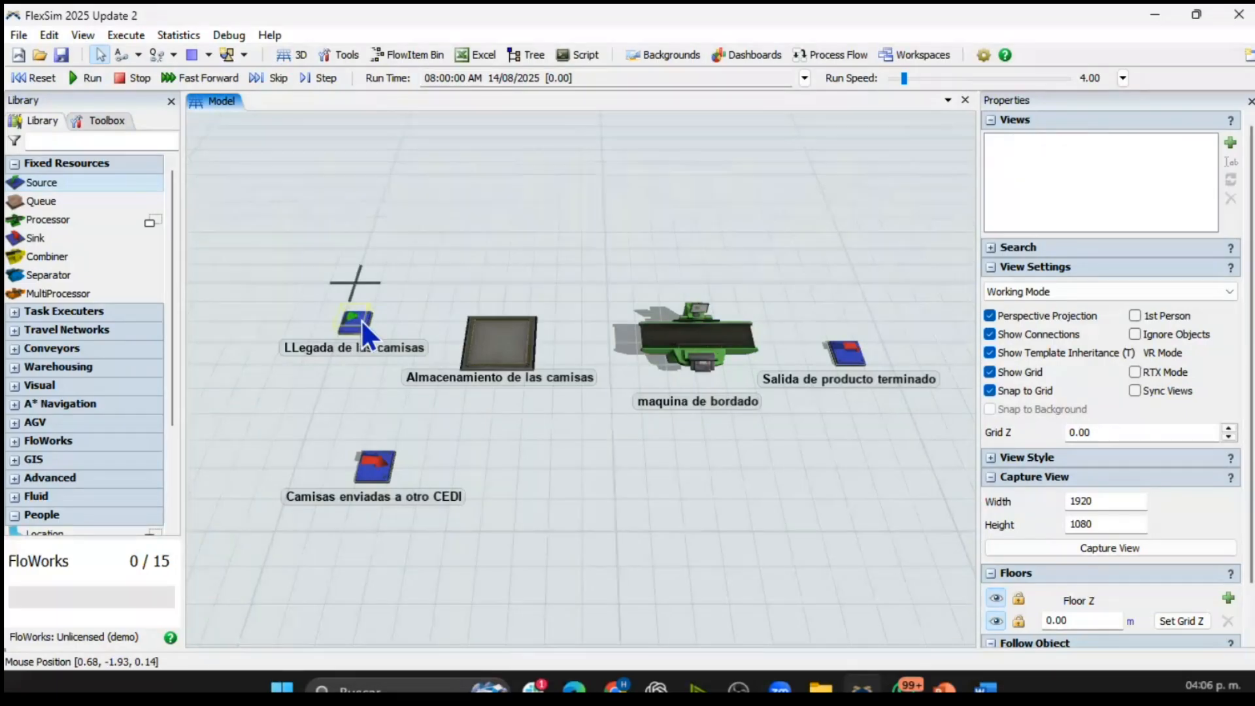
{"action": "key", "text": "a"}
{"action": "left_click", "coordinate": [353, 321]}
{"action": "left_click_drag", "start_coordinate": [353, 321], "coordinate": [504, 343]}
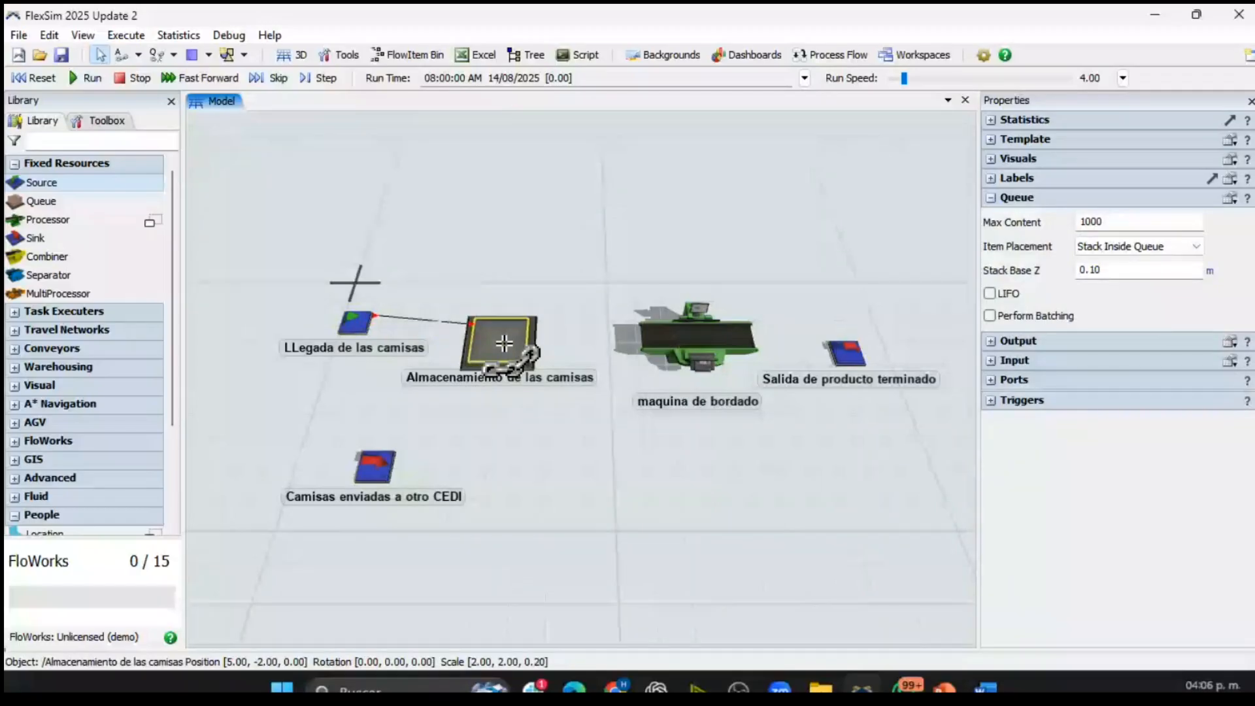
{"action": "left_click_drag", "start_coordinate": [504, 343], "coordinate": [353, 321]}
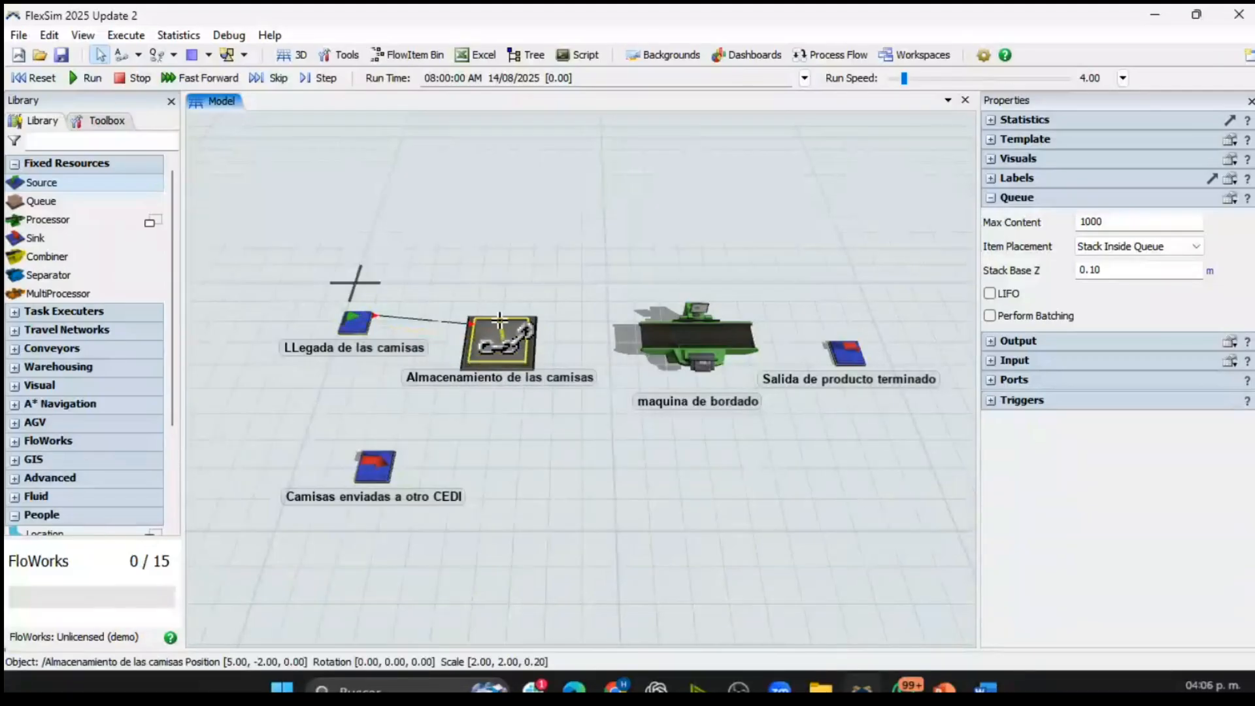
{"action": "left_click_drag", "start_coordinate": [504, 319], "coordinate": [704, 337]}
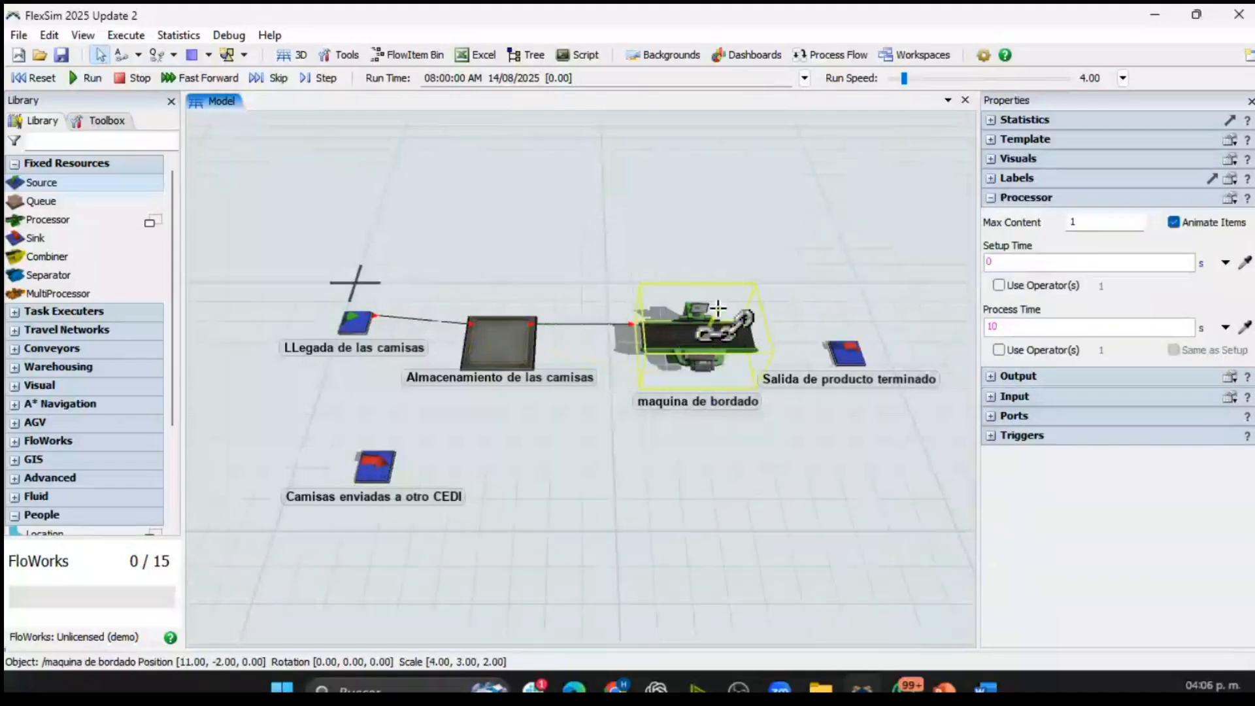
{"action": "left_click_drag", "start_coordinate": [686, 329], "coordinate": [845, 353]}
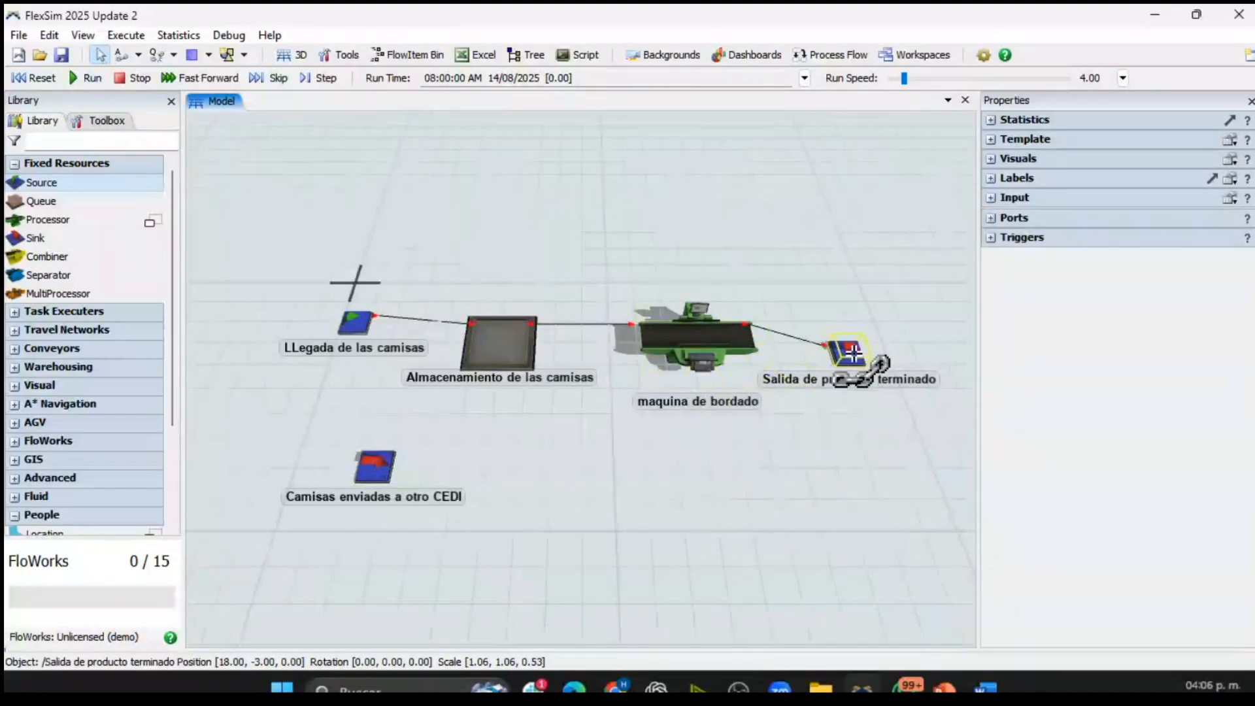
{"action": "left_click", "coordinate": [840, 512]}
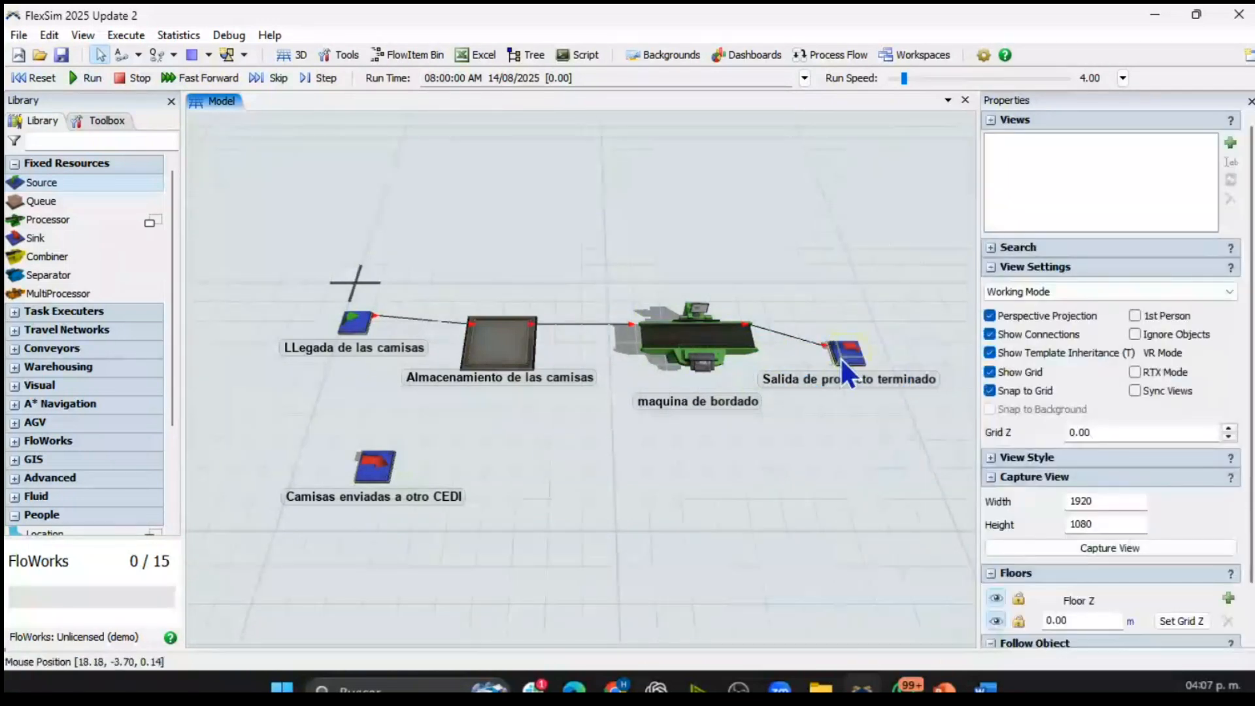
- Connect the LLegada de las camisas Source to the Camisas enviadas a otro CEDI Sink
{"action": "left_click", "coordinate": [354, 324]}
{"action": "key", "text": "a"}
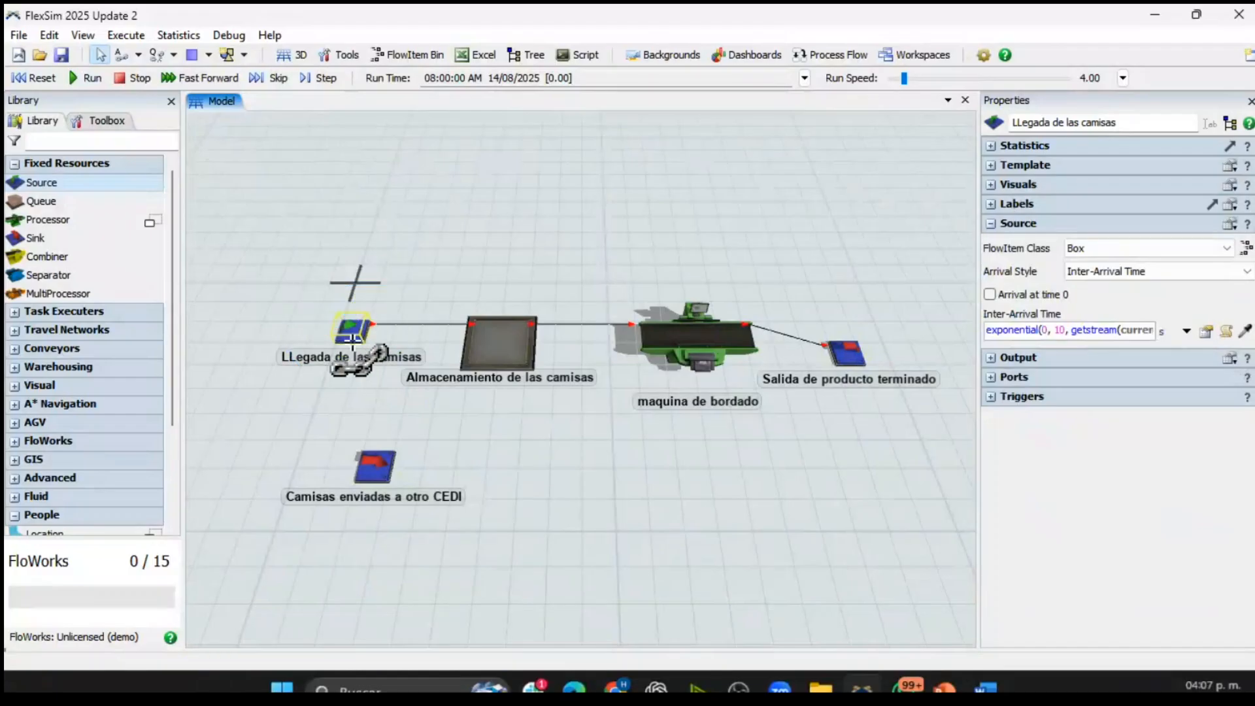
{"action": "key", "text": "a"}
{"action": "left_click_drag", "start_coordinate": [359, 337], "coordinate": [412, 484]}
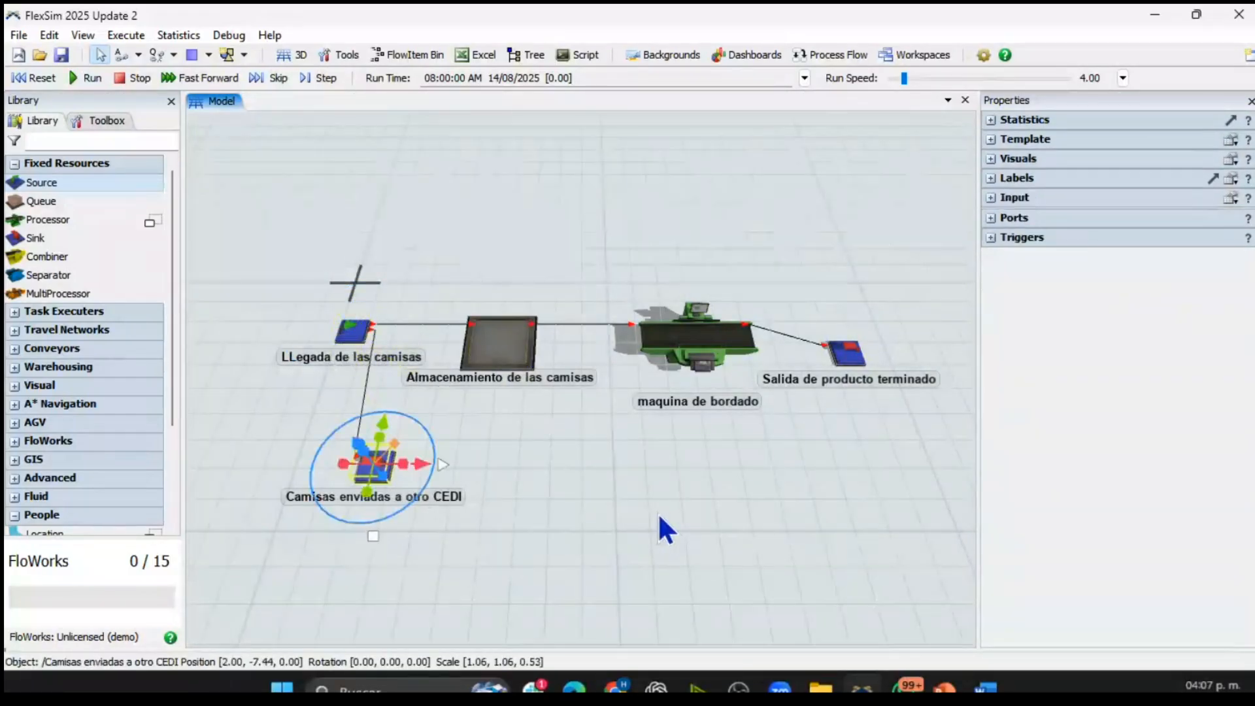
{"action": "left_click", "coordinate": [658, 516]}
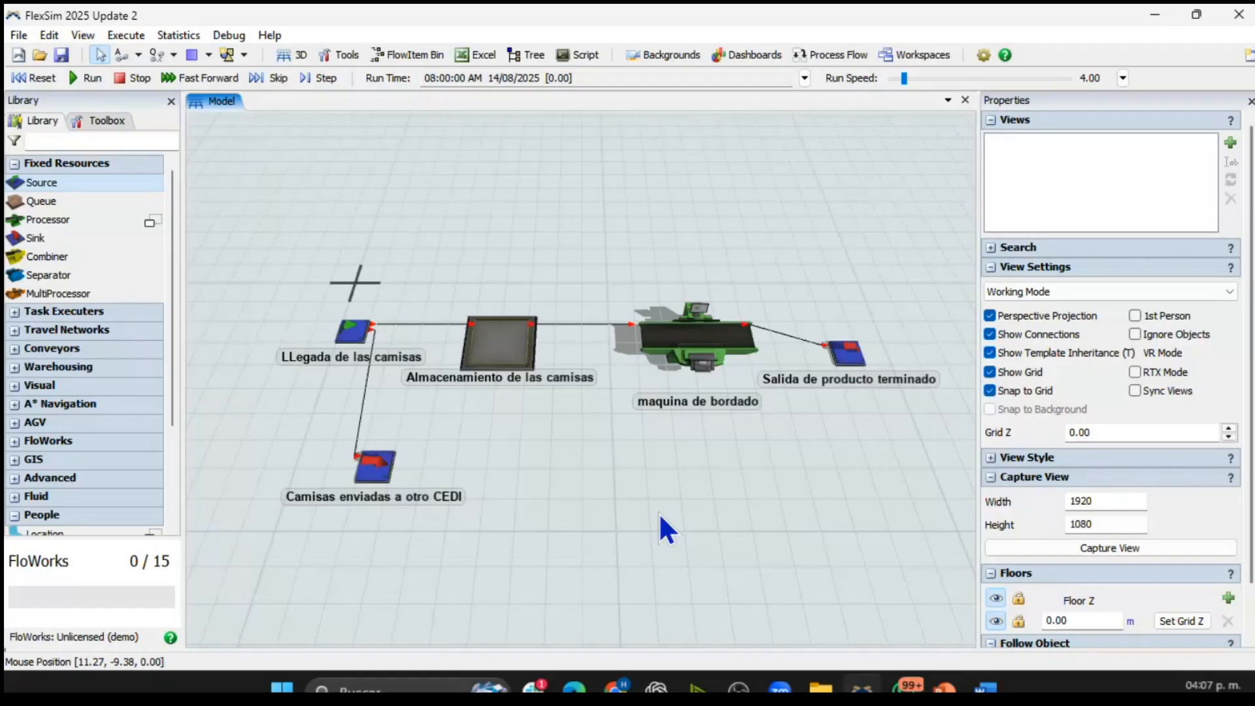
{"action": "left_click", "coordinate": [355, 331]}
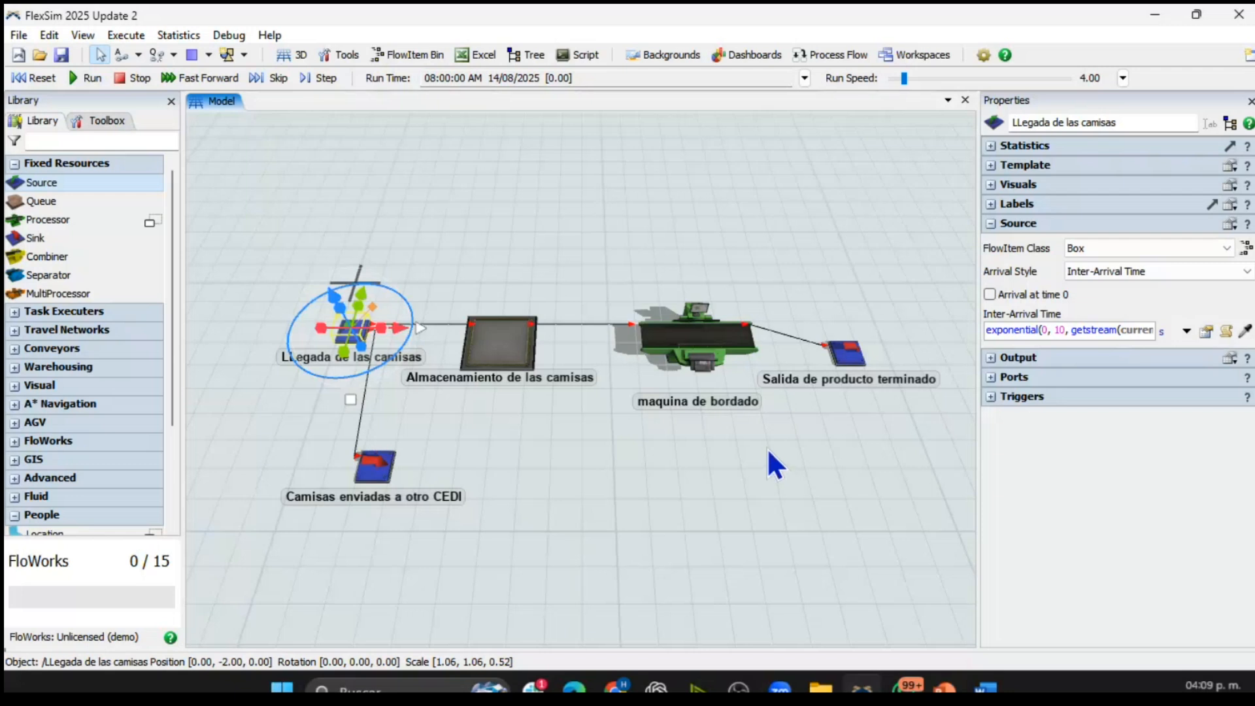
{"action": "left_click", "coordinate": [699, 322]}
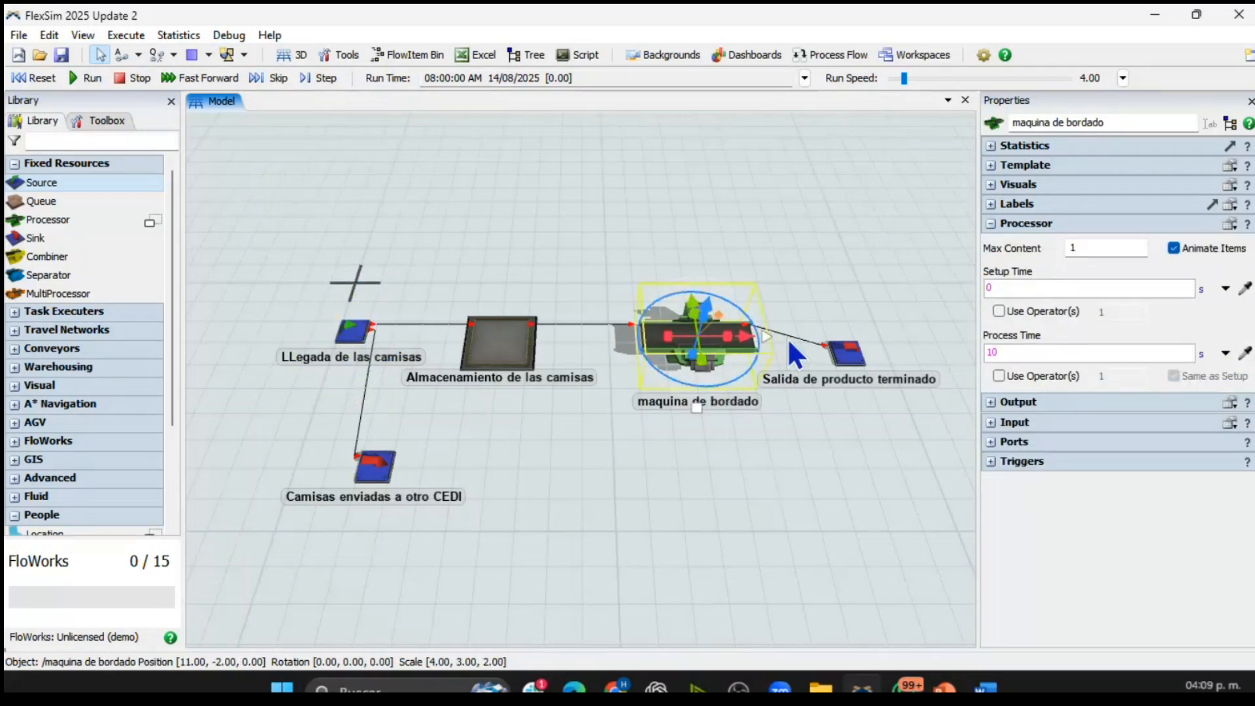
{"action": "left_click", "coordinate": [804, 327]}
{"action": "scroll", "coordinate": [817, 317], "scroll_direction": "up", "scroll_amount": 3}
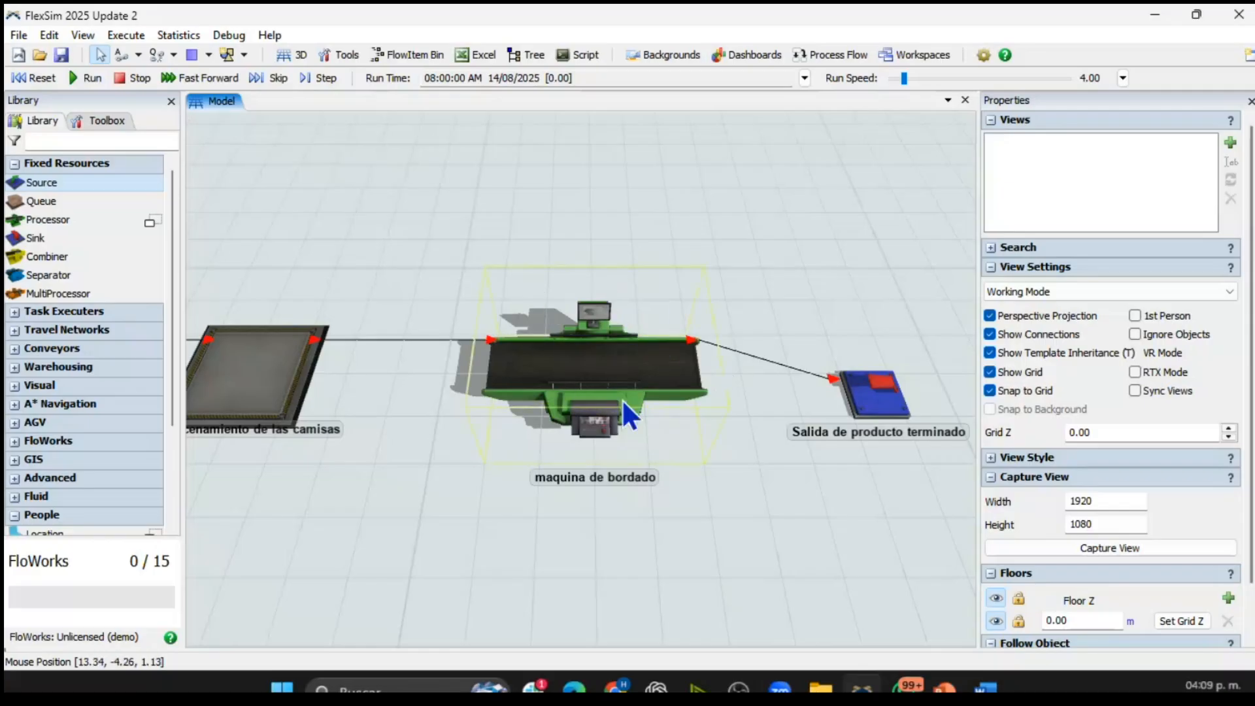
{"action": "scroll", "coordinate": [652, 430], "scroll_direction": "down", "scroll_amount": 5}
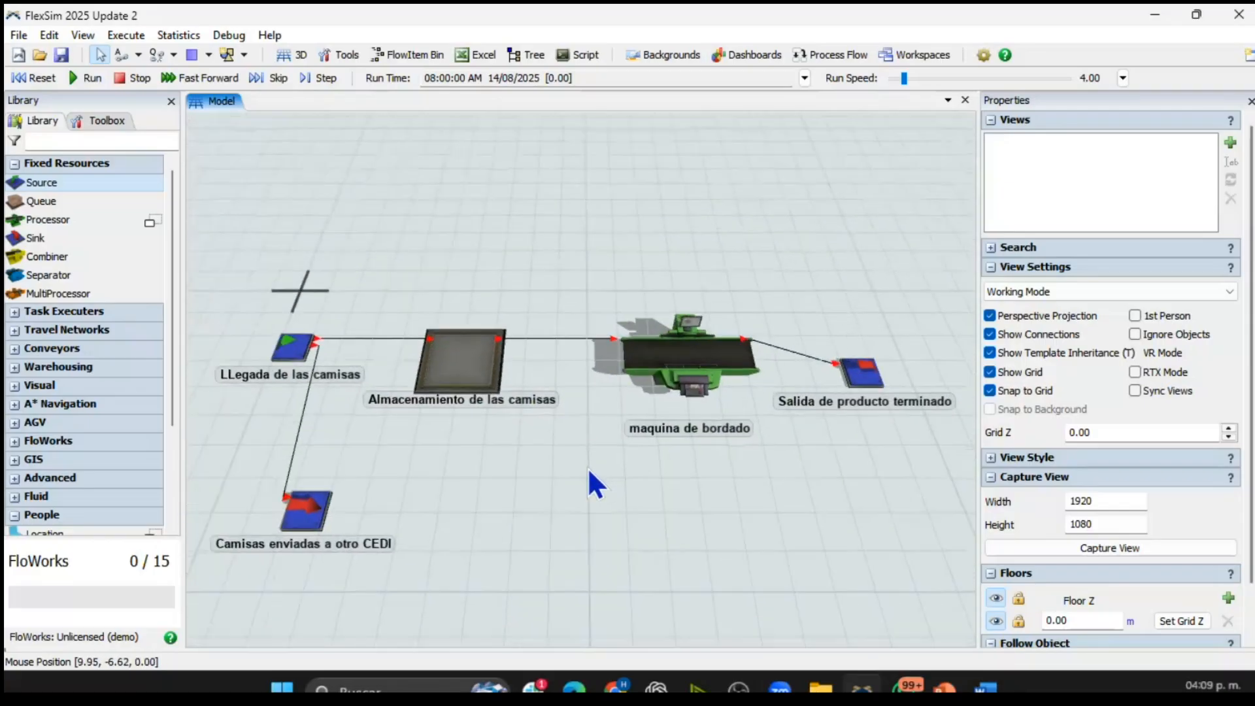
{"action": "scroll", "coordinate": [585, 471], "scroll_direction": "down", "scroll_amount": 2}
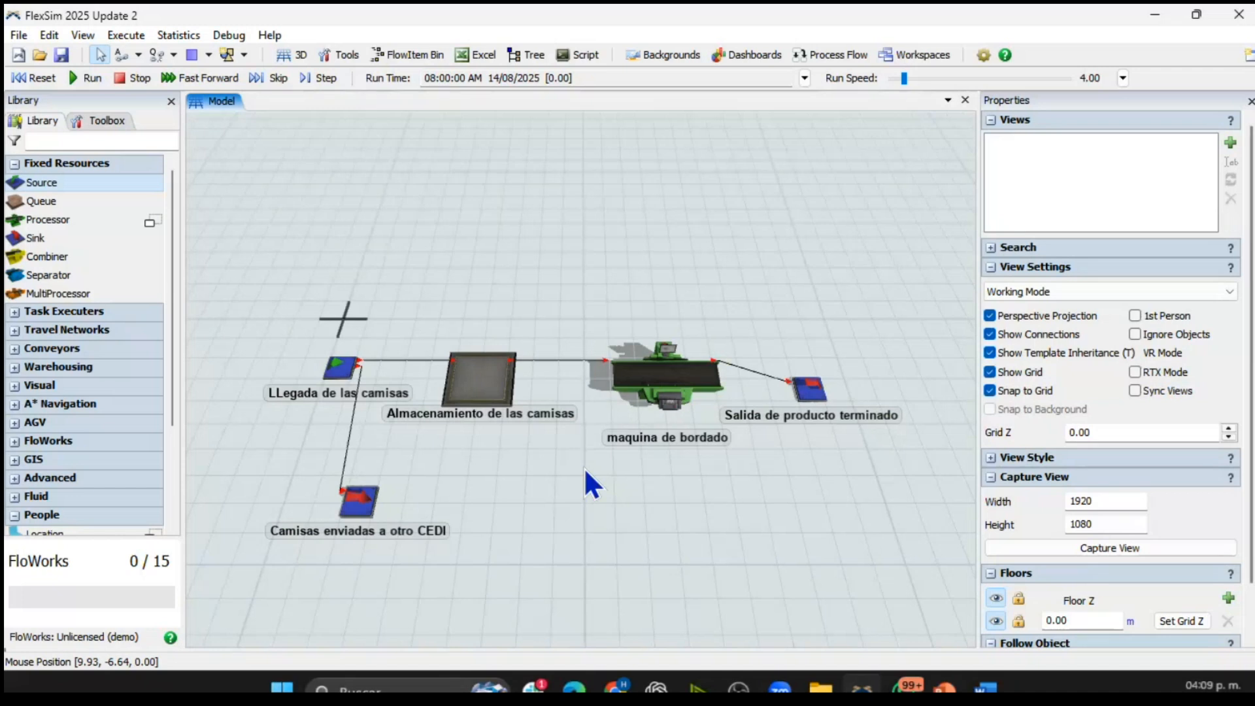
{"action": "scroll", "coordinate": [396, 344], "scroll_direction": "up", "scroll_amount": 2}
- Switch to the CBA3 - Modelo 1 PowerPoint presentation and read the product arrival distribution on the Parámetros slide
{"action": "mouse_move", "coordinate": [985, 686]}
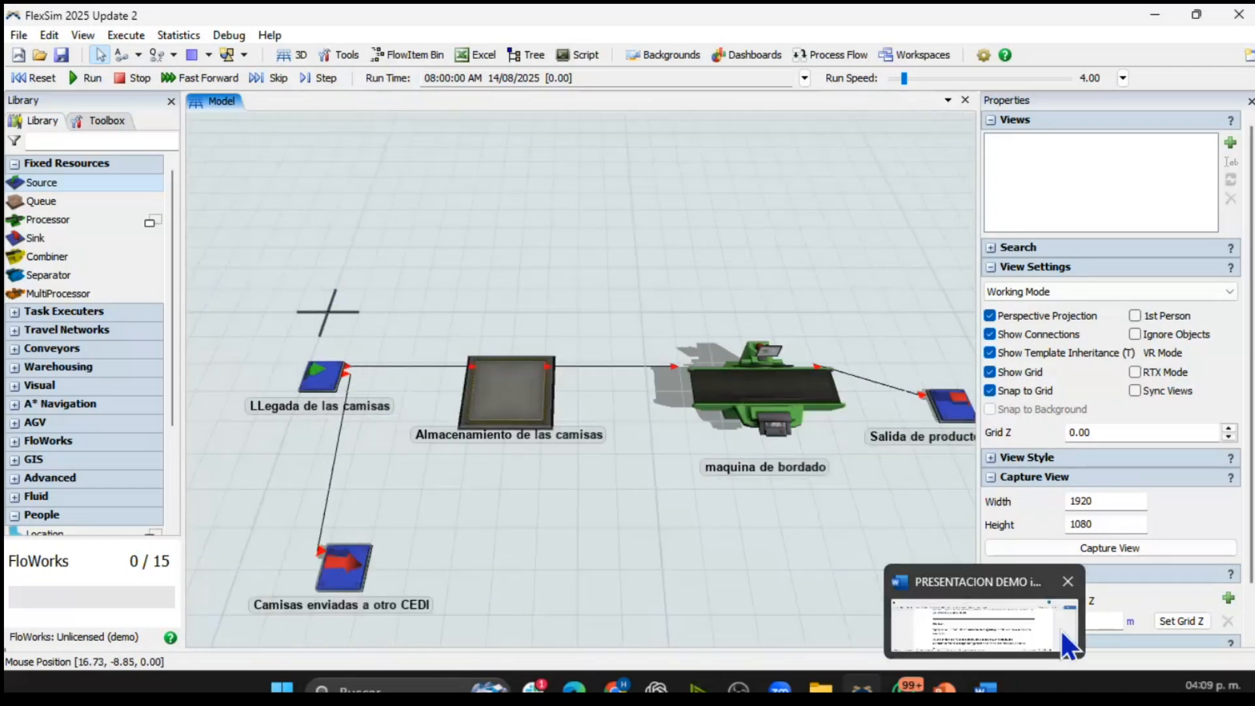
{"action": "mouse_move", "coordinate": [944, 687]}
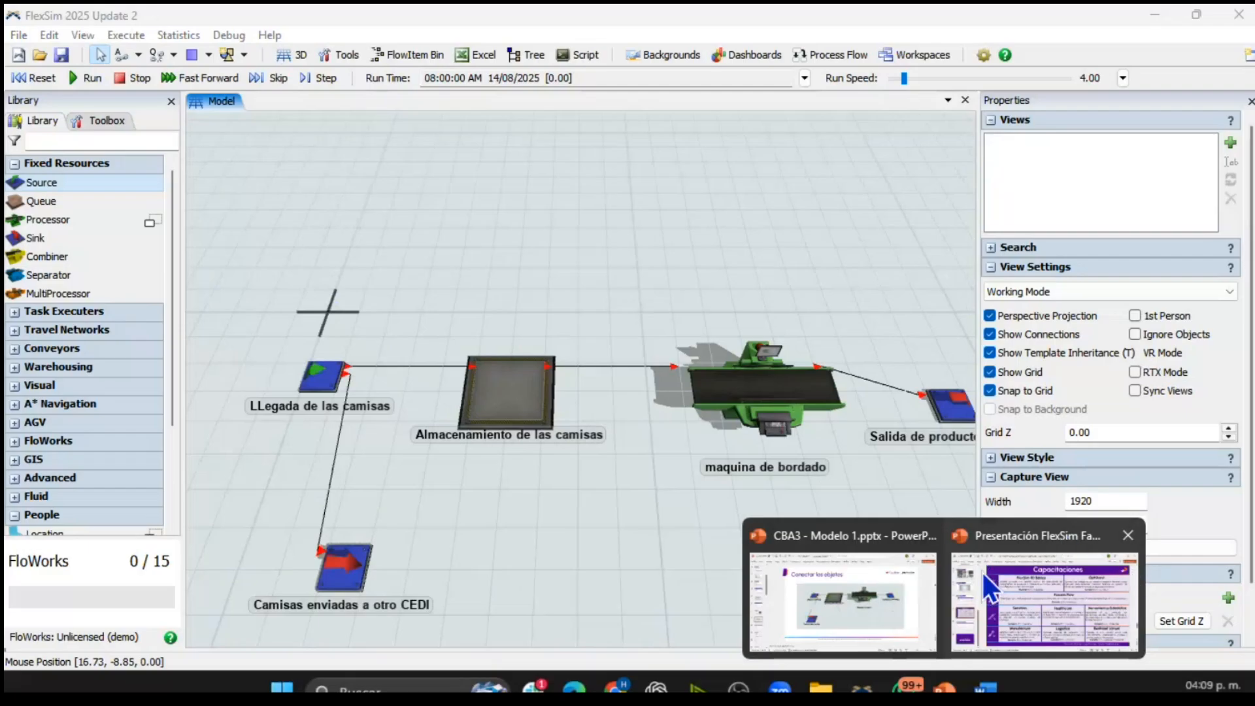
{"action": "left_click", "coordinate": [892, 590]}
{"action": "scroll", "coordinate": [687, 331], "scroll_direction": "up", "scroll_amount": 1}
{"action": "scroll", "coordinate": [684, 336], "scroll_direction": "down", "scroll_amount": 1}
{"action": "scroll", "coordinate": [684, 333], "scroll_direction": "up", "scroll_amount": 6}
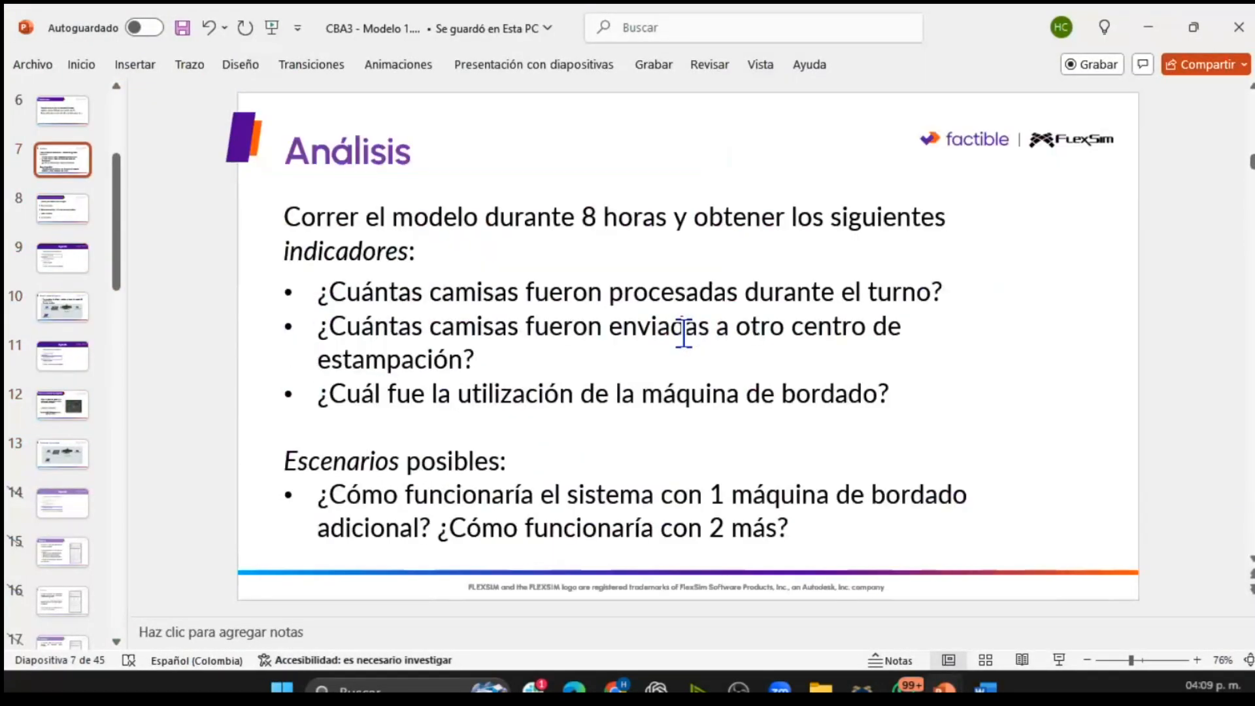
{"action": "scroll", "coordinate": [684, 333], "scroll_direction": "up", "scroll_amount": 1}
{"action": "left_click", "coordinate": [527, 343]}
{"action": "left_click_drag", "start_coordinate": [526, 343], "coordinate": [944, 353]}
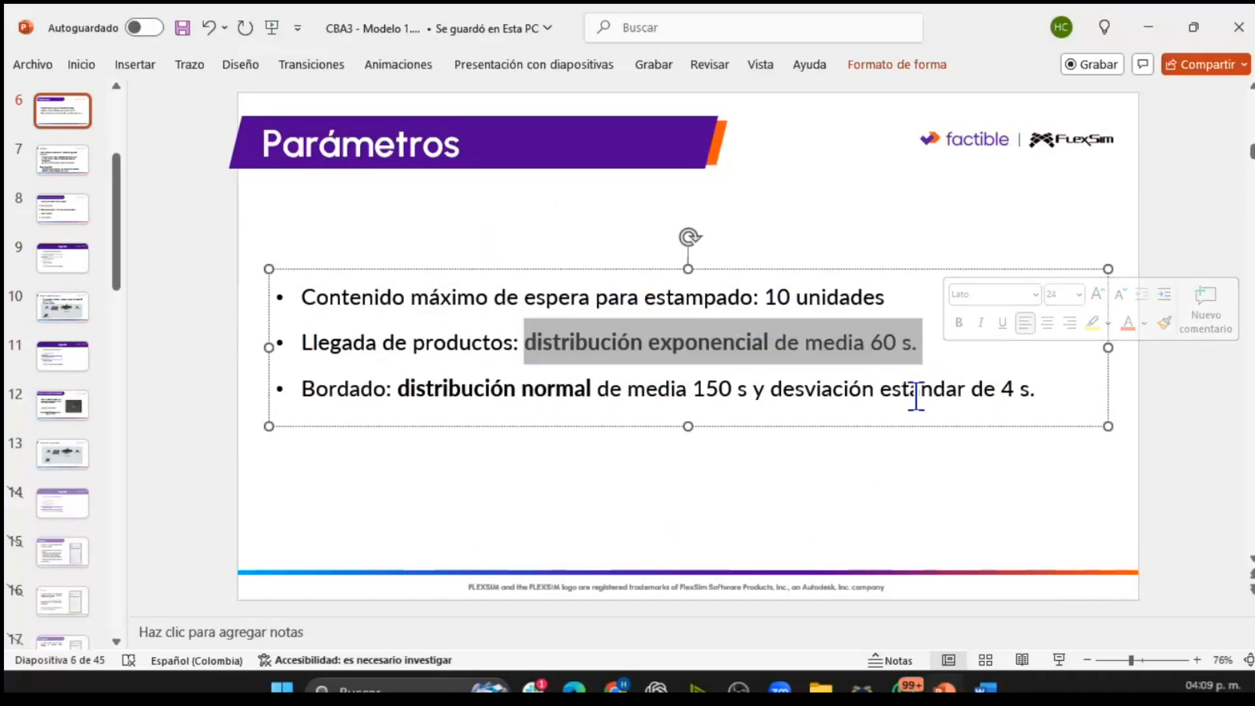
{"action": "left_click", "coordinate": [519, 344]}
{"action": "left_click_drag", "start_coordinate": [304, 341], "coordinate": [947, 353]}
{"action": "left_click", "coordinate": [933, 355]}
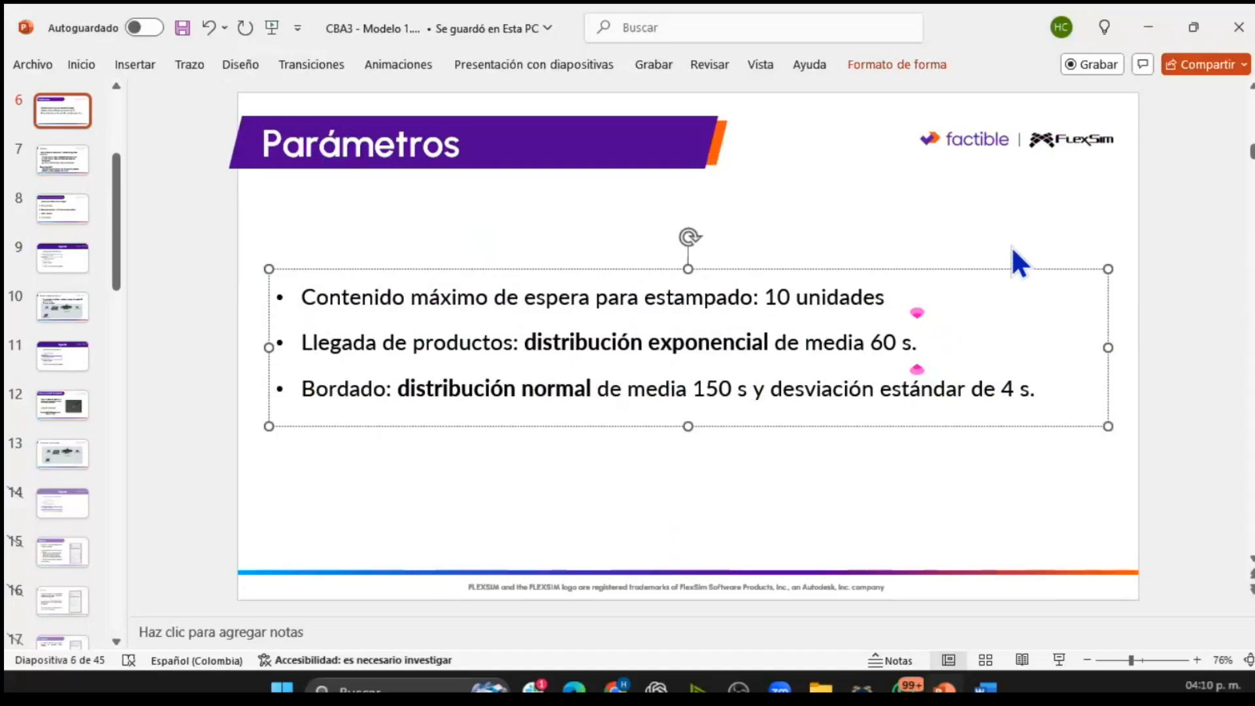
- Return to FlexSim and select the LLegada de las camisas Source
{"action": "left_click", "coordinate": [1144, 16]}
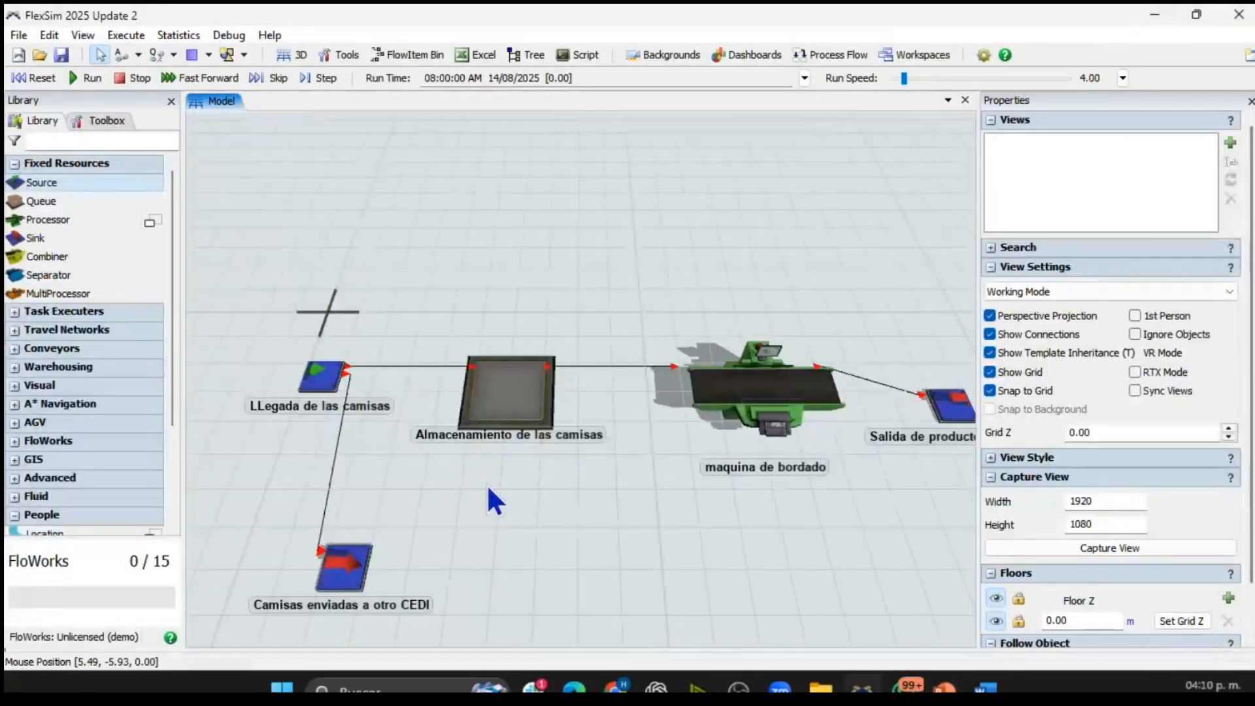
{"action": "left_click", "coordinate": [328, 372]}
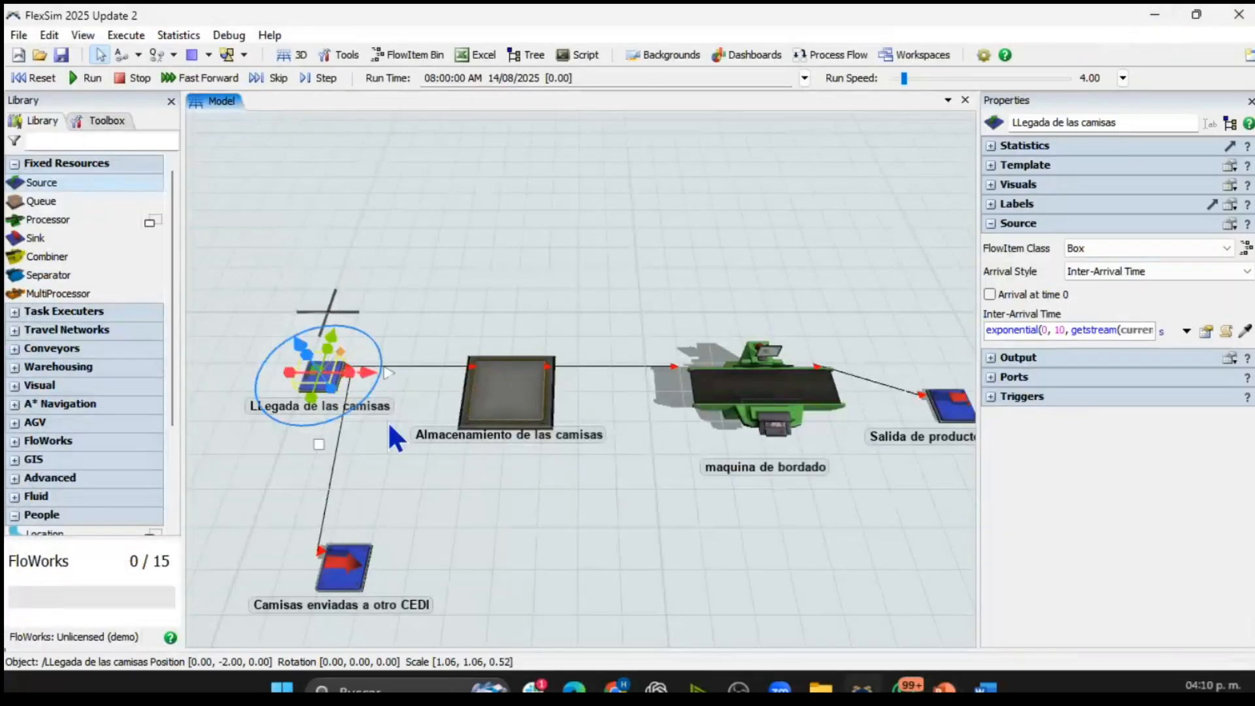
{"action": "left_click", "coordinate": [314, 405]}
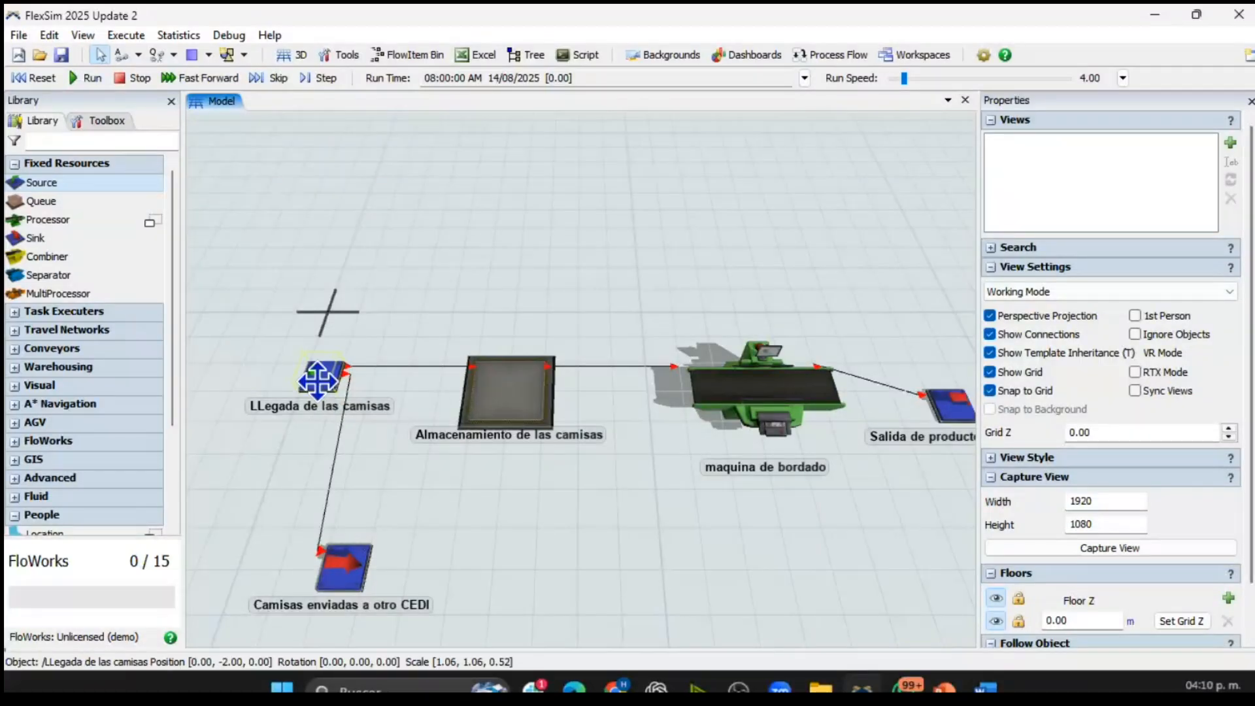
{"action": "left_click", "coordinate": [318, 379]}
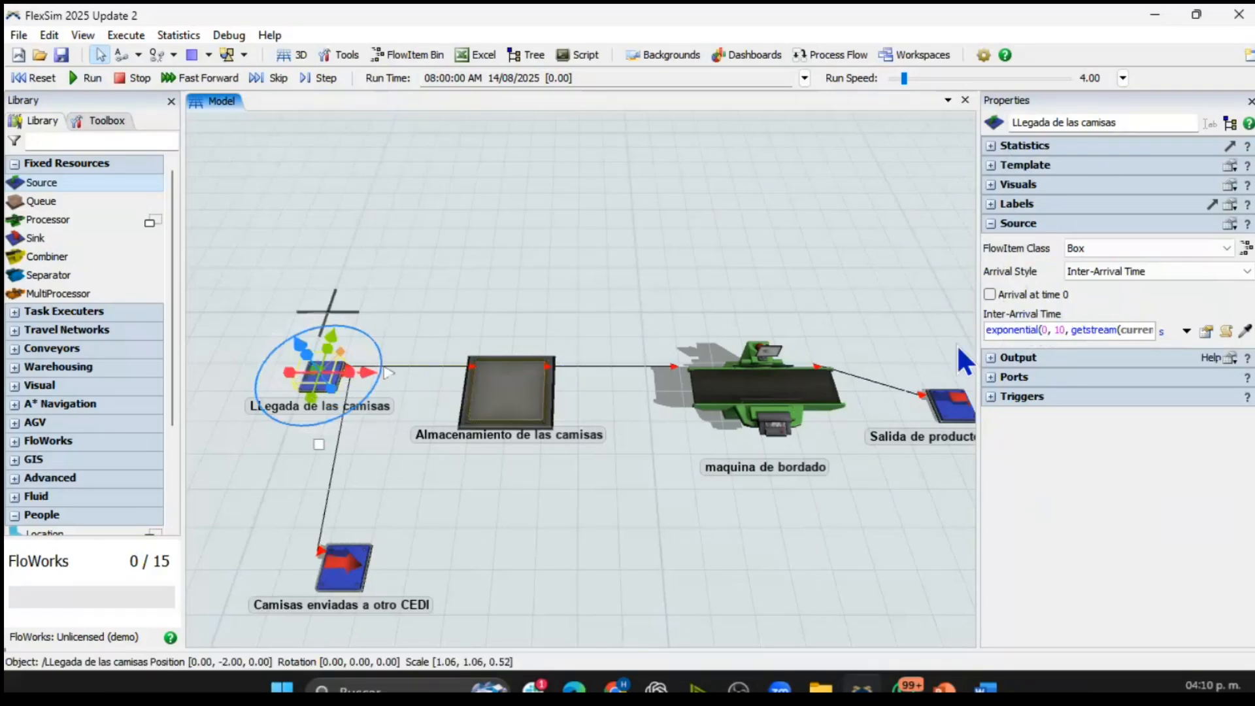
- Try the Arrival Schedule and Arrival Sequence styles on the LLegada de las camisas Source, then restore Inter-Arrival Time
{"action": "left_click", "coordinate": [1113, 274]}
{"action": "left_click", "coordinate": [1107, 301]}
{"action": "left_click", "coordinate": [1103, 270]}
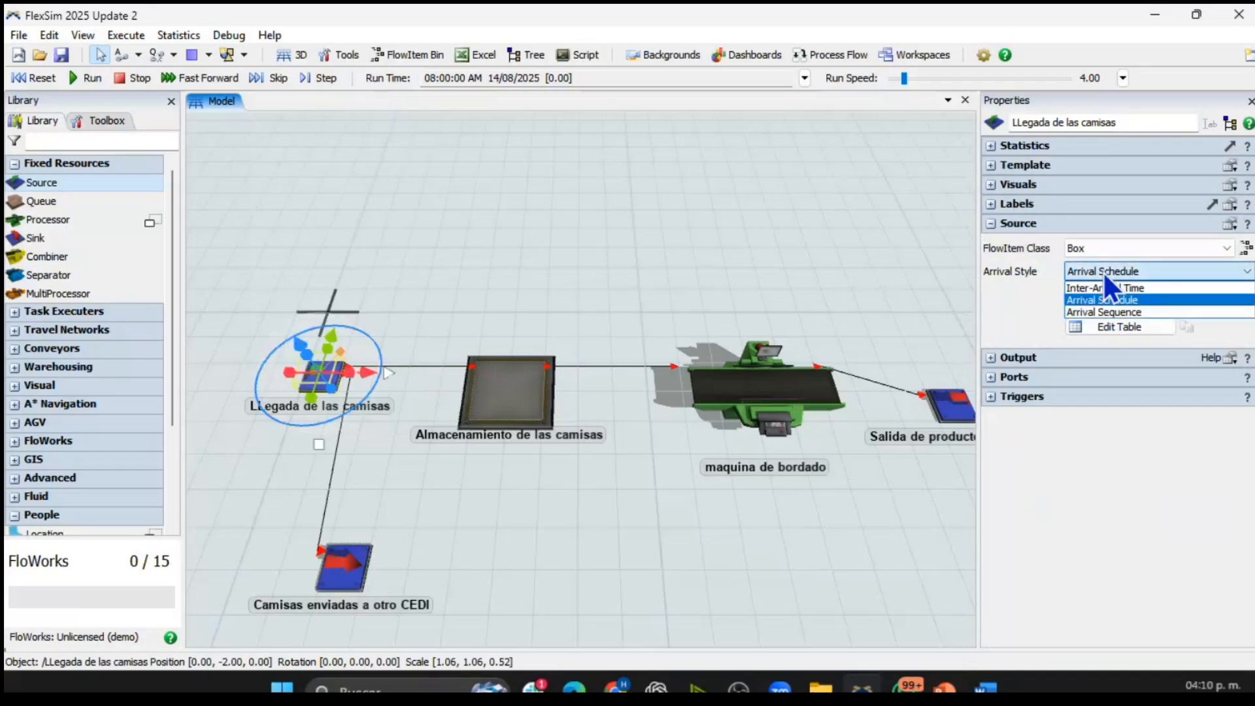
{"action": "left_click", "coordinate": [1114, 309]}
{"action": "left_click", "coordinate": [1105, 274]}
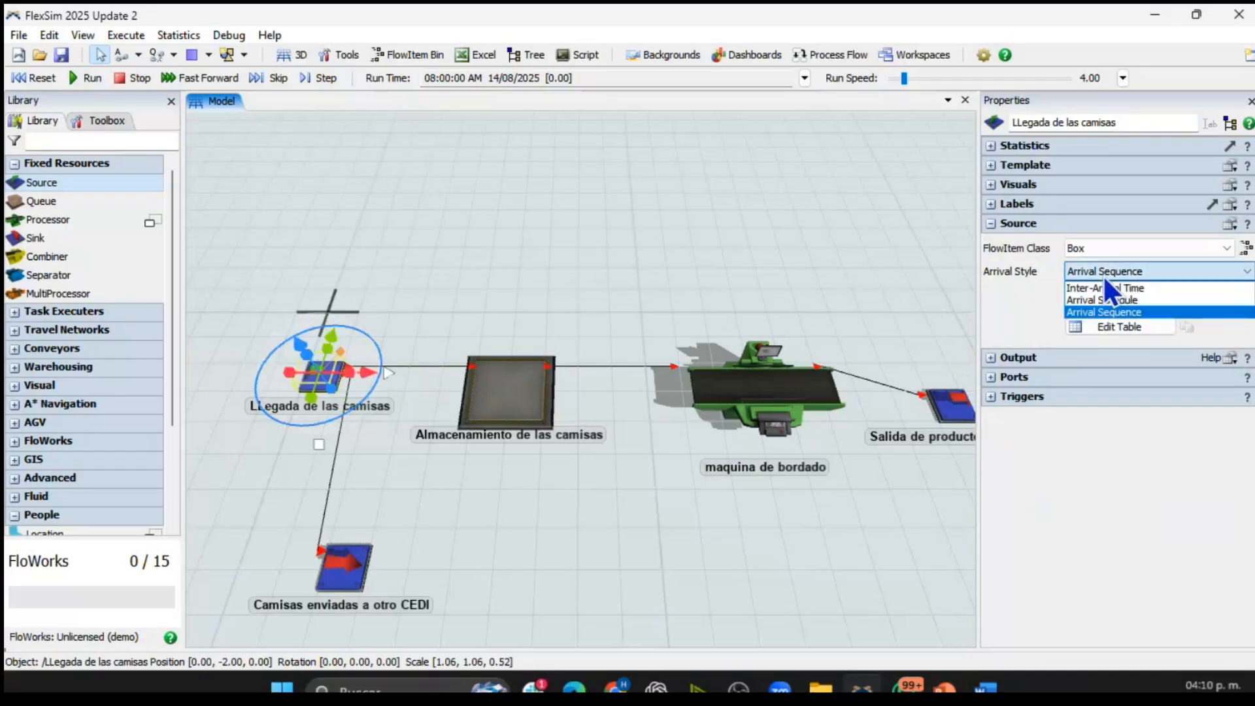
{"action": "left_click", "coordinate": [1110, 285]}
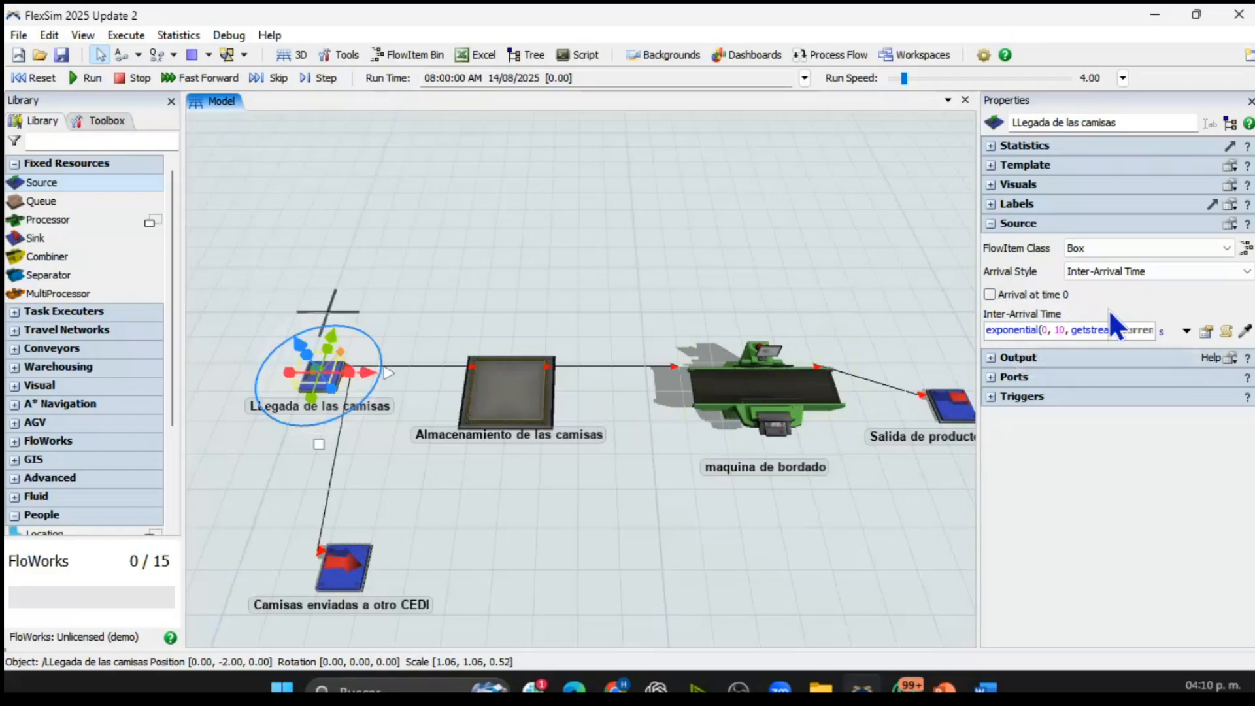
- Review the statistical distributions available for the inter-arrival time and recheck the Parámetros slide in PowerPoint before returning to FlexSim
{"action": "left_click", "coordinate": [1186, 331]}
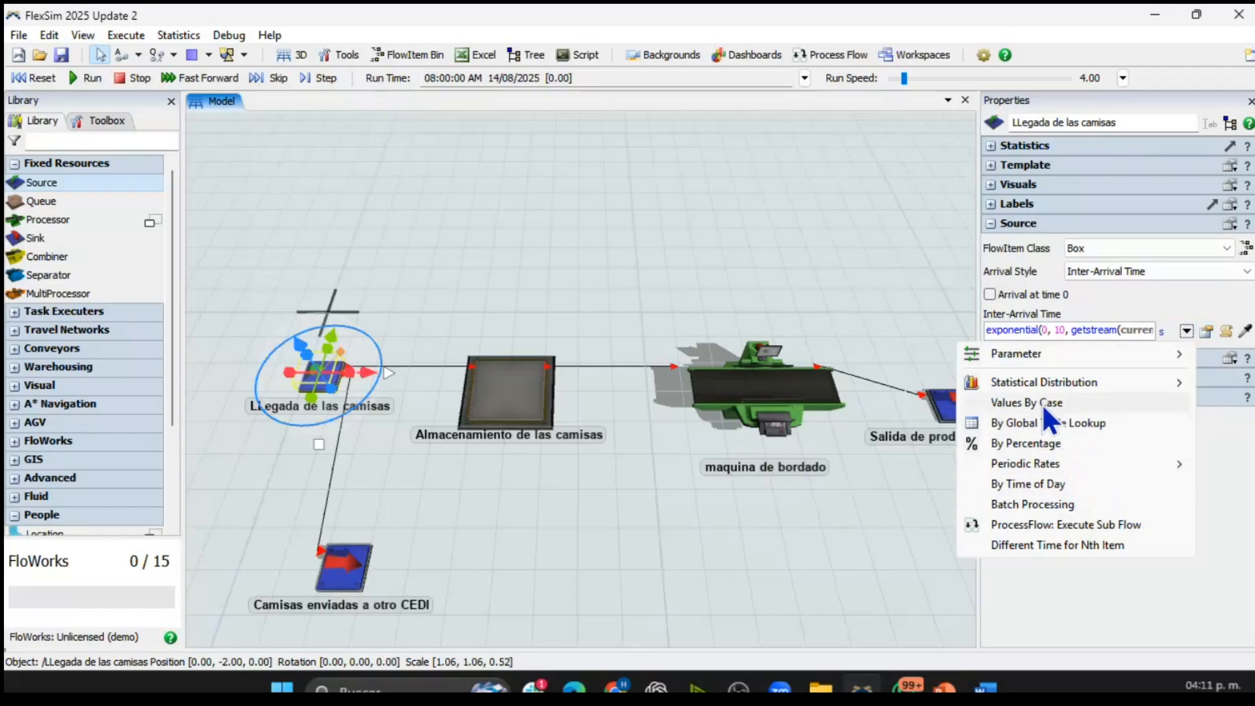
{"action": "mouse_move", "coordinate": [1054, 385]}
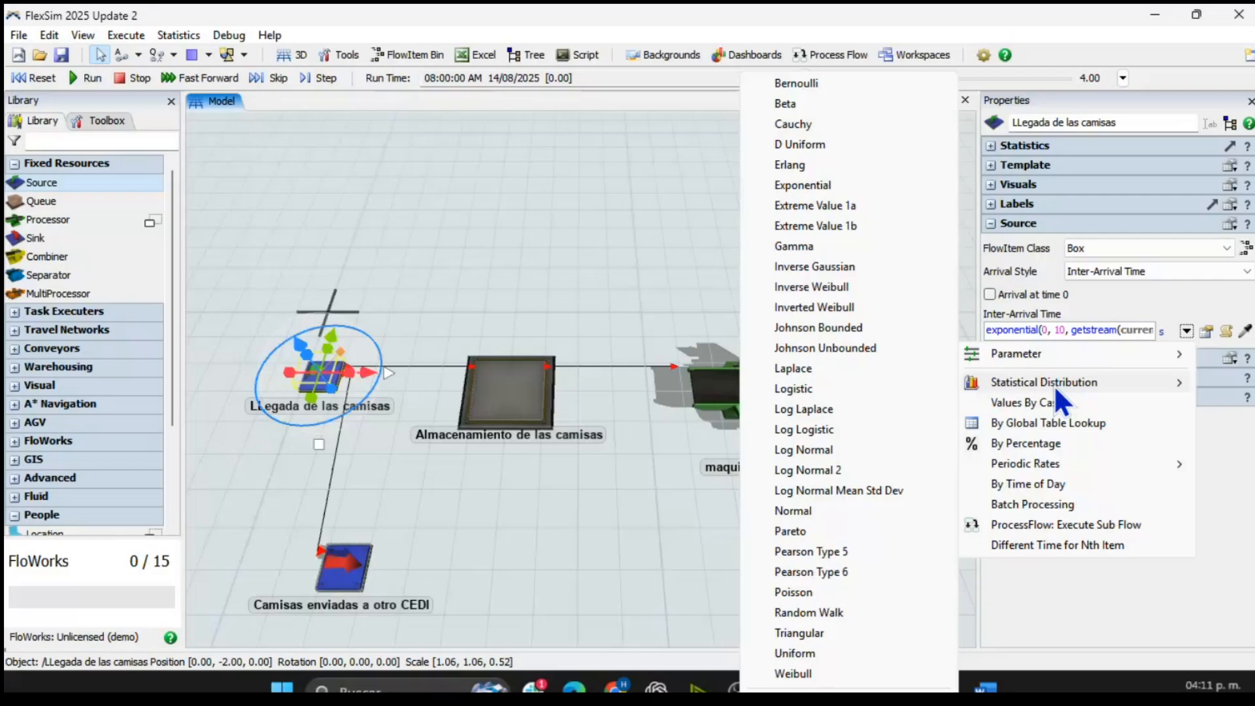
{"action": "left_click", "coordinate": [941, 683]}
{"action": "left_click", "coordinate": [865, 605]}
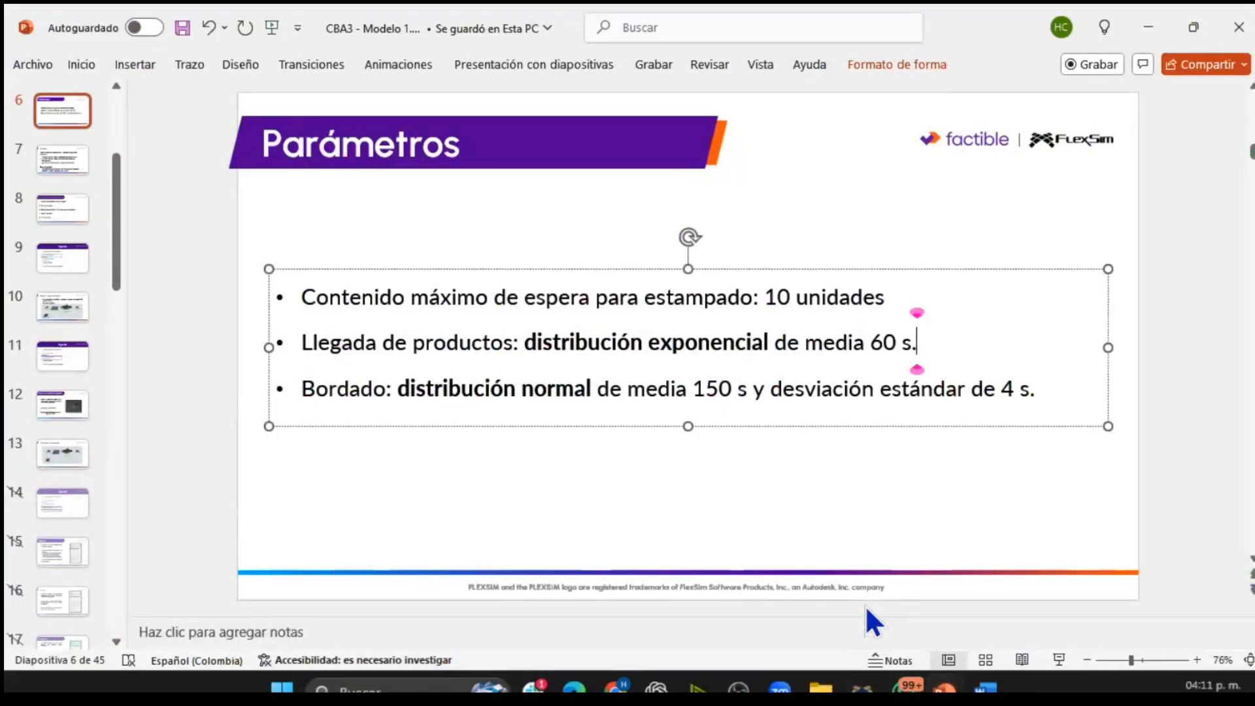
{"action": "left_click", "coordinate": [1146, 27]}
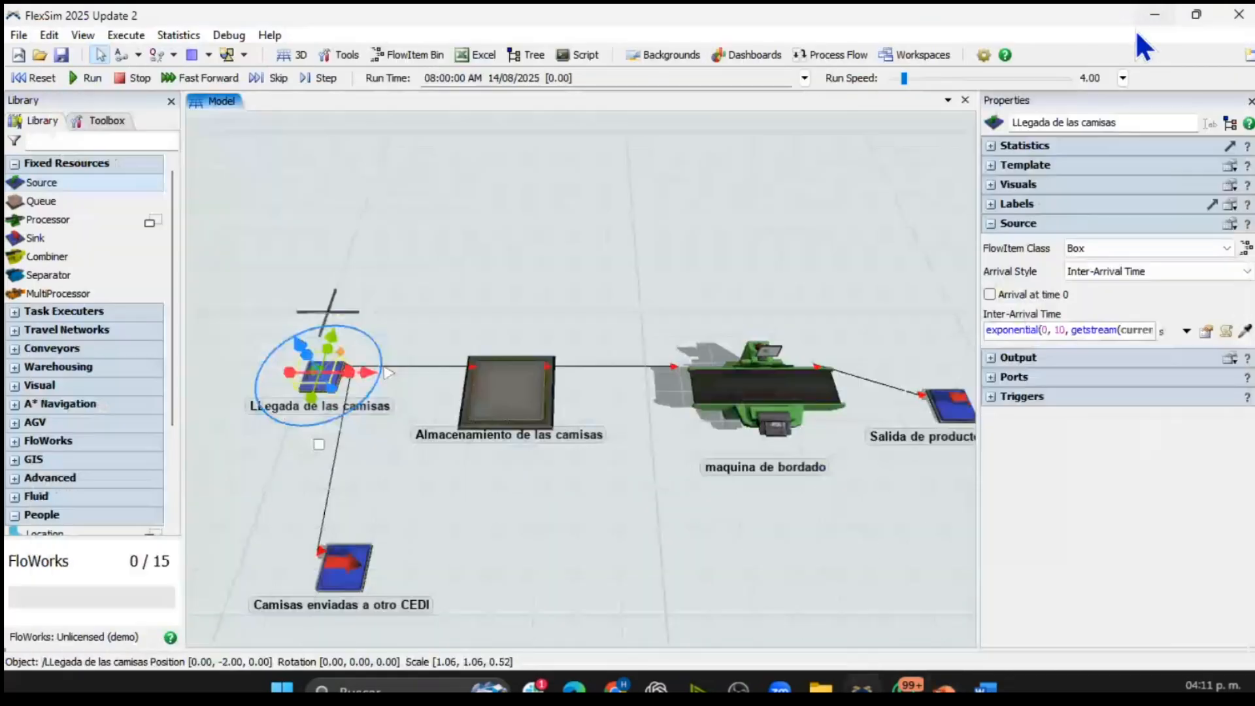
- Set the Inter-Arrival Time of LLegada de las camisas to an exponential distribution with scale 60
{"action": "left_click", "coordinate": [1187, 331]}
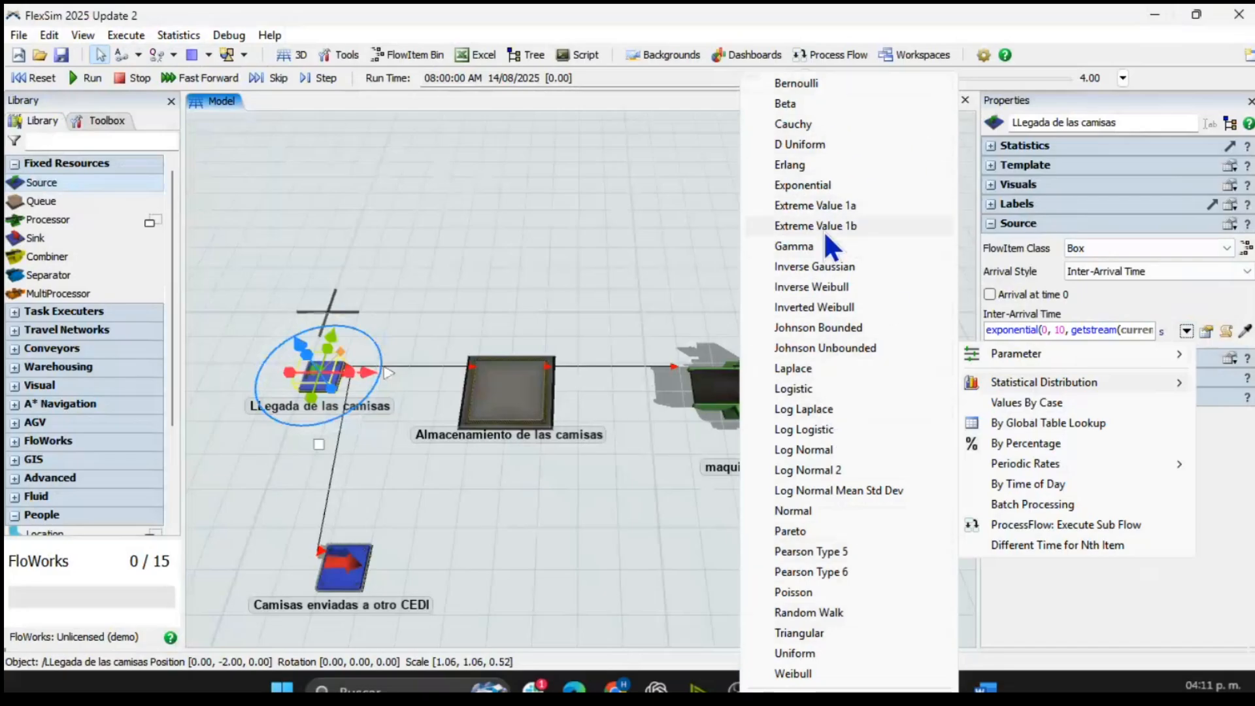
{"action": "left_click", "coordinate": [811, 186]}
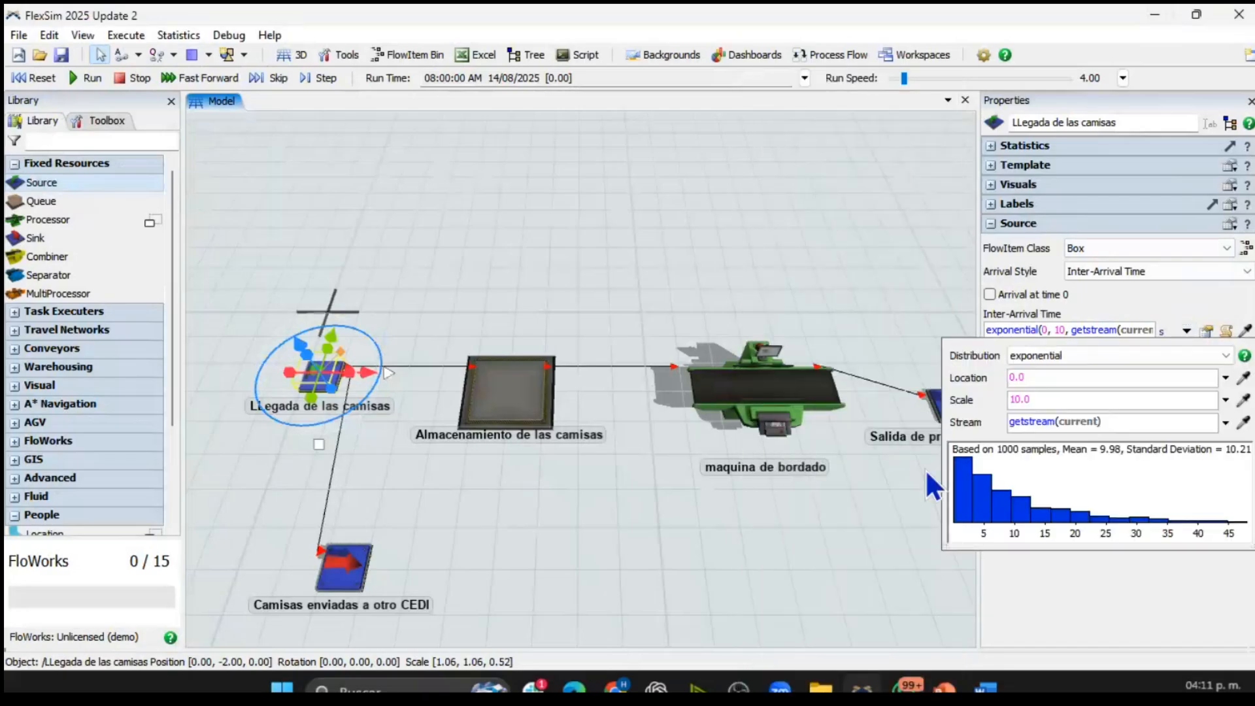
{"action": "left_click_drag", "start_coordinate": [1044, 375], "coordinate": [1014, 391]}
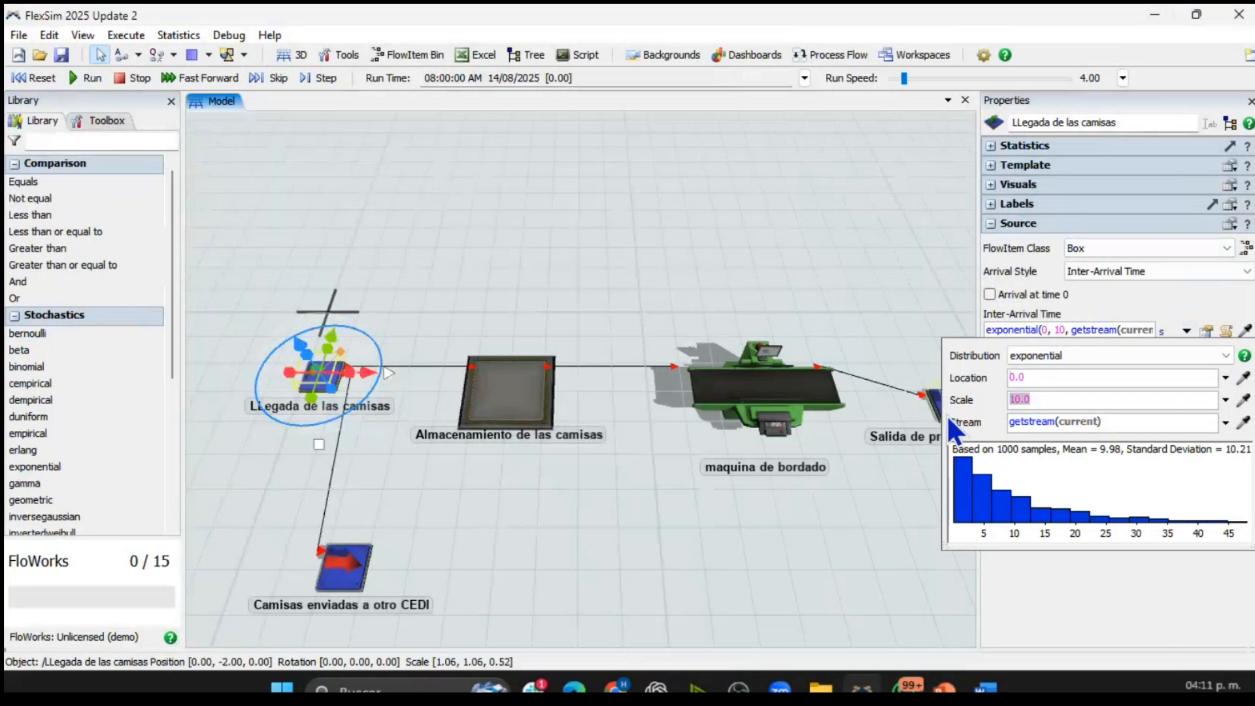
{"action": "type", "text": "60"}
{"action": "left_click", "coordinate": [1111, 587]}
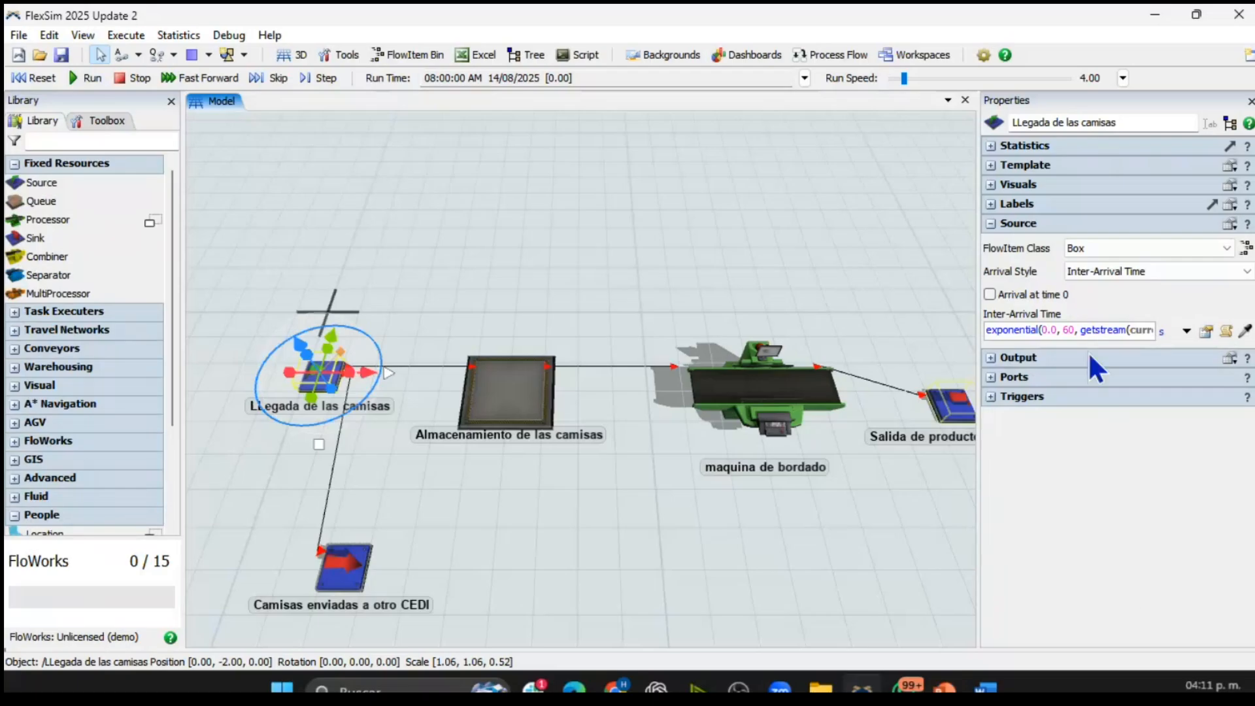
- Review the exponential distribution settings offered for the Inter-Arrival Time of LLegada de las camisas, then dismiss them
{"action": "left_click", "coordinate": [1187, 331]}
{"action": "mouse_move", "coordinate": [1072, 387]}
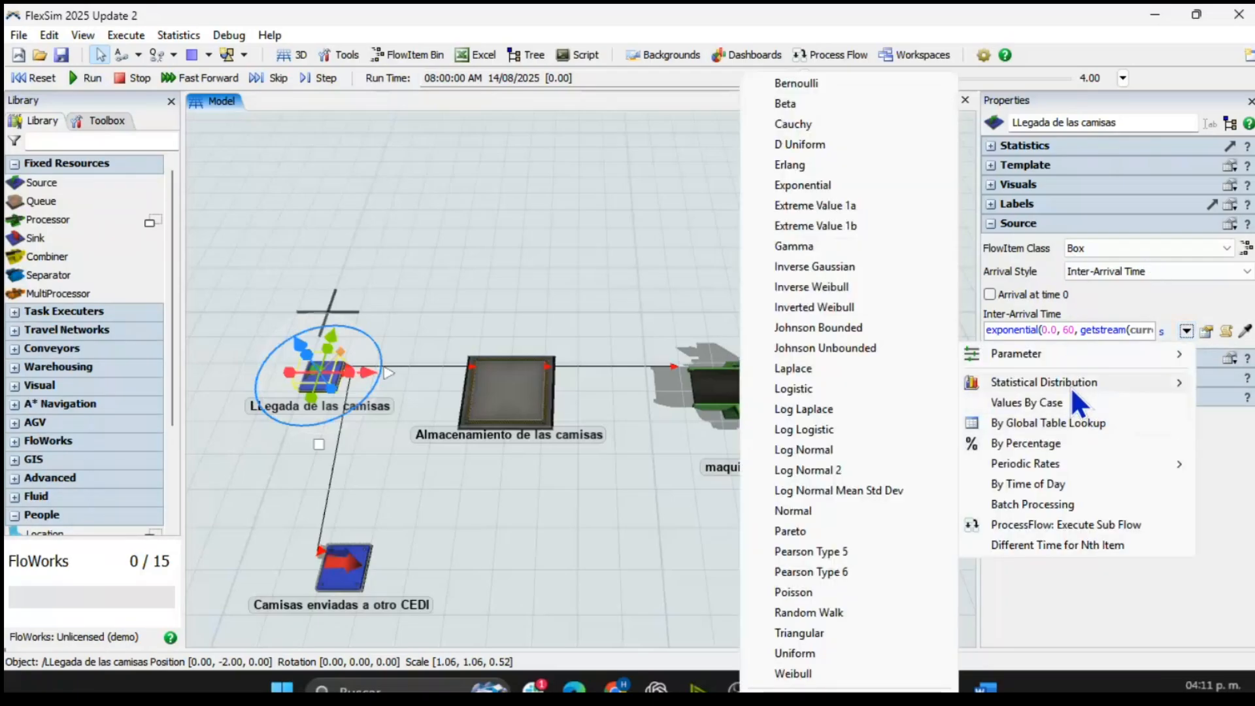
{"action": "left_click", "coordinate": [820, 186]}
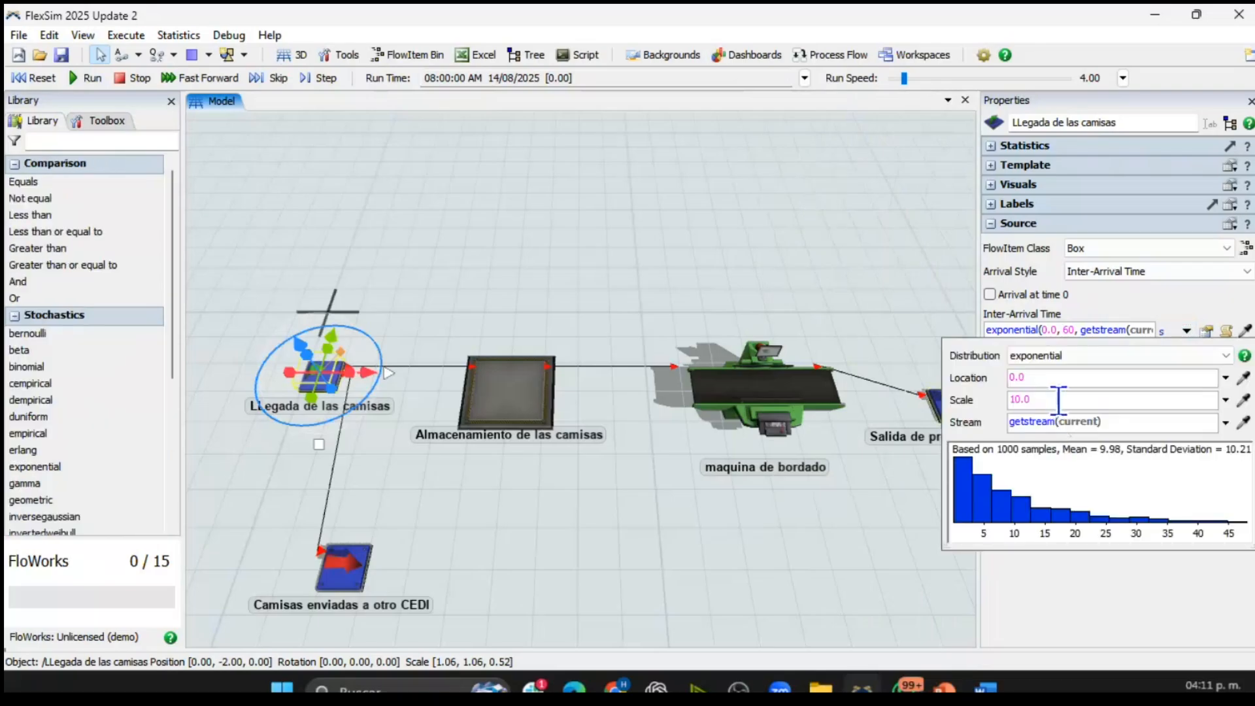
{"action": "left_click", "coordinate": [1146, 611]}
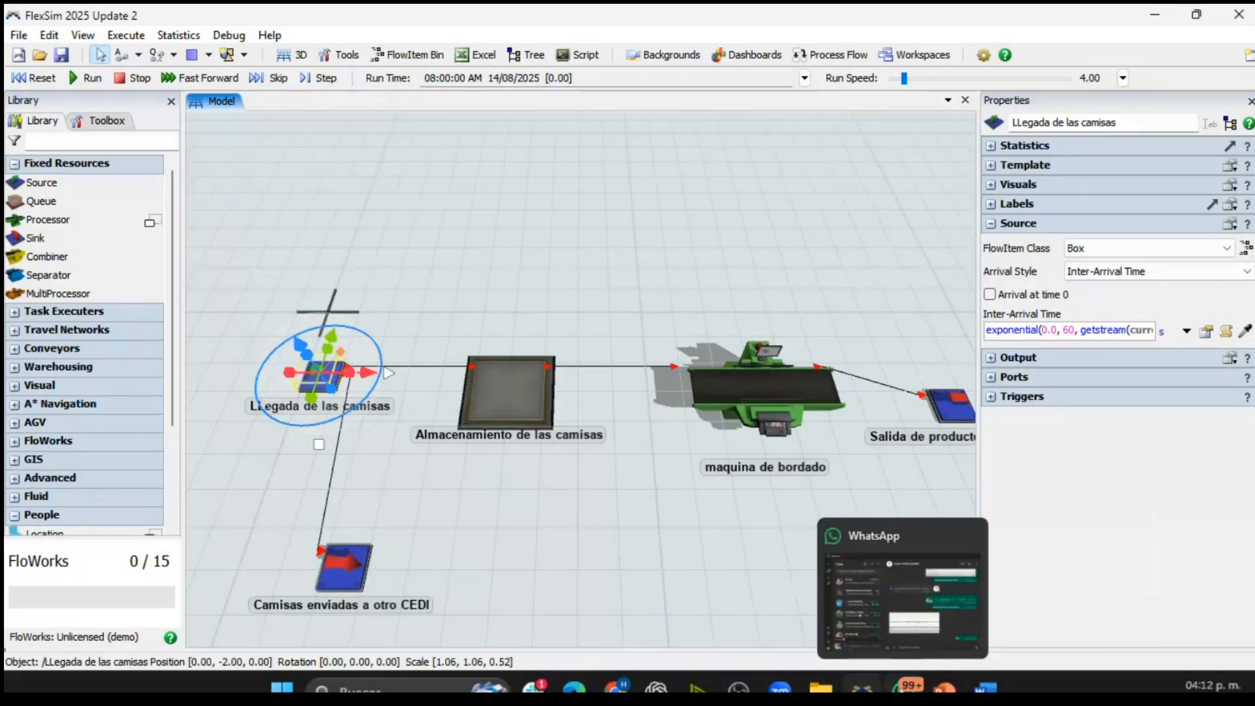
- Check the maximum waiting content on the Parámetros slide in PowerPoint, then return to FlexSim
{"action": "mouse_move", "coordinate": [945, 687]}
{"action": "left_click", "coordinate": [919, 638]}
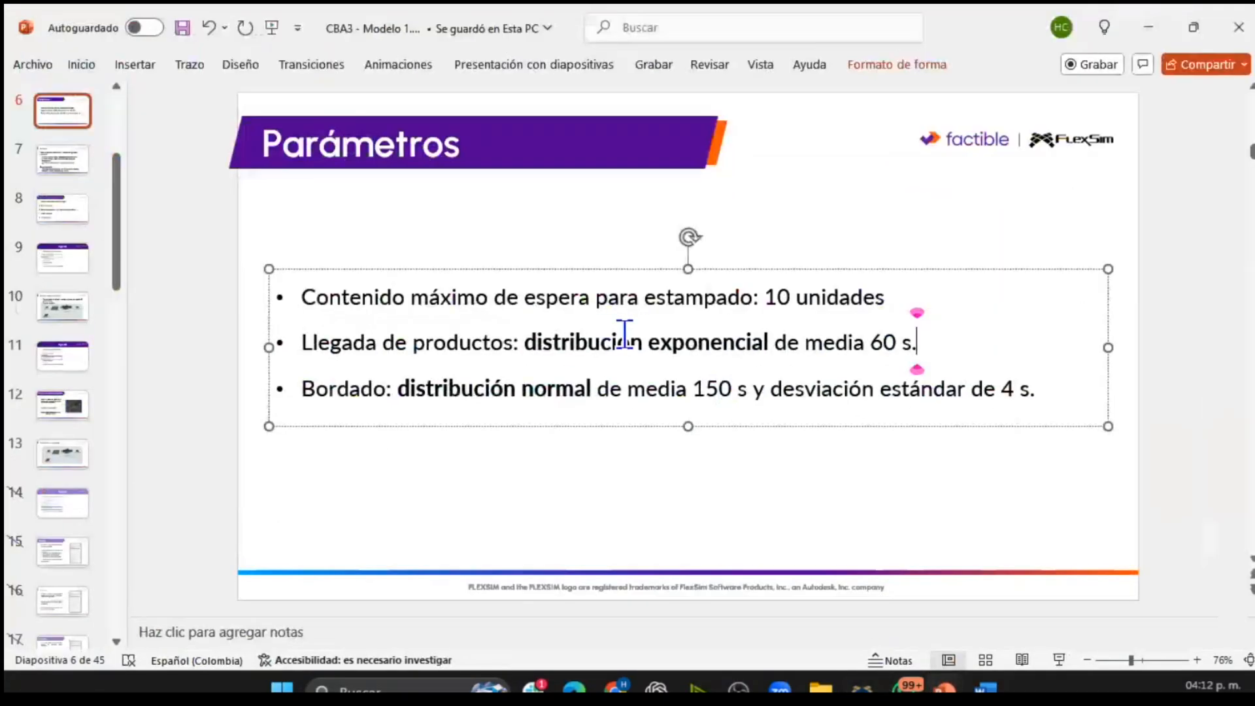
{"action": "left_click_drag", "start_coordinate": [442, 296], "coordinate": [892, 298]}
{"action": "left_click", "coordinate": [994, 320]}
{"action": "left_click_drag", "start_coordinate": [916, 289], "coordinate": [645, 298]}
{"action": "left_click", "coordinate": [1191, 26]}
{"action": "left_click", "coordinate": [1148, 37]}
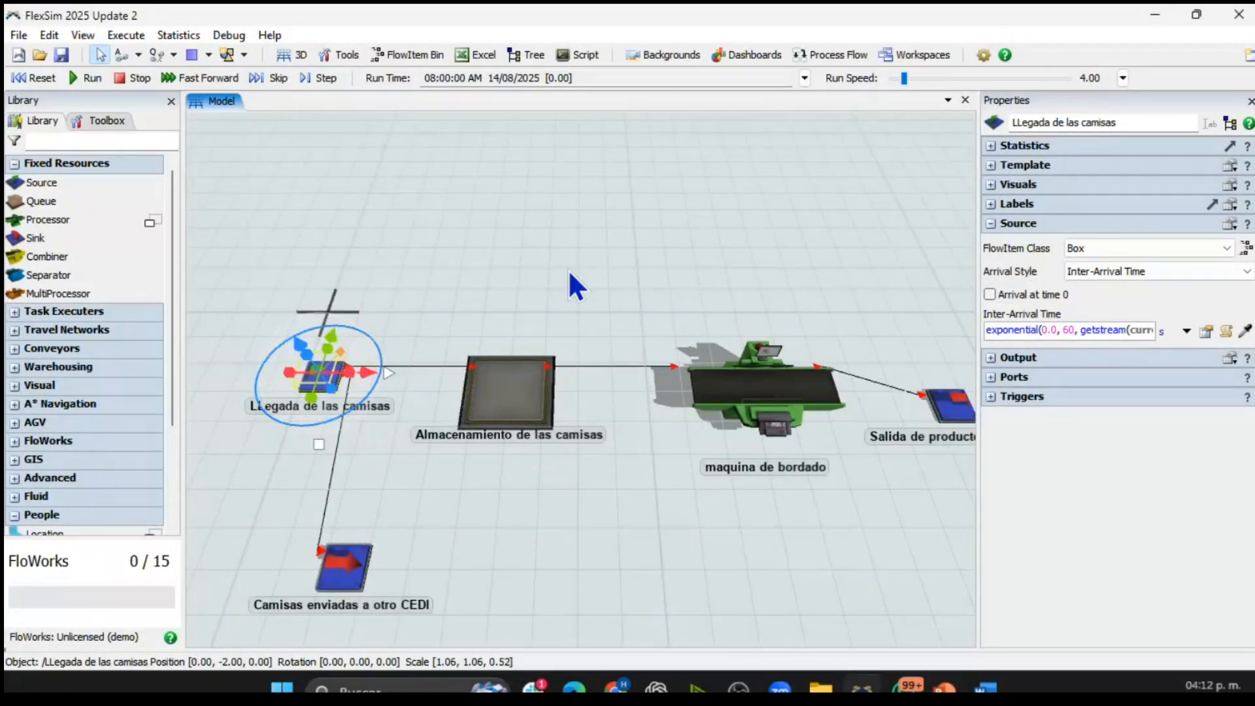
- Set the Max Content of the Almacenamiento de las camisas queue to 10
{"action": "left_click", "coordinate": [499, 371]}
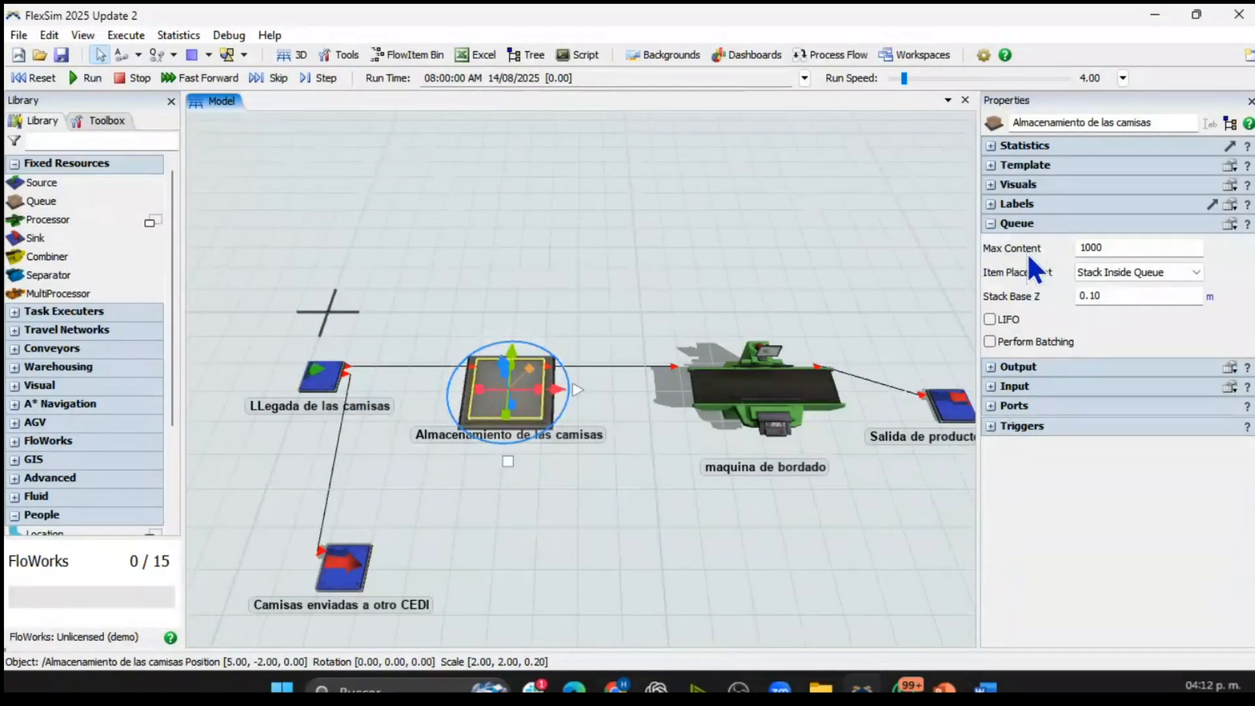
{"action": "left_click", "coordinate": [1135, 243]}
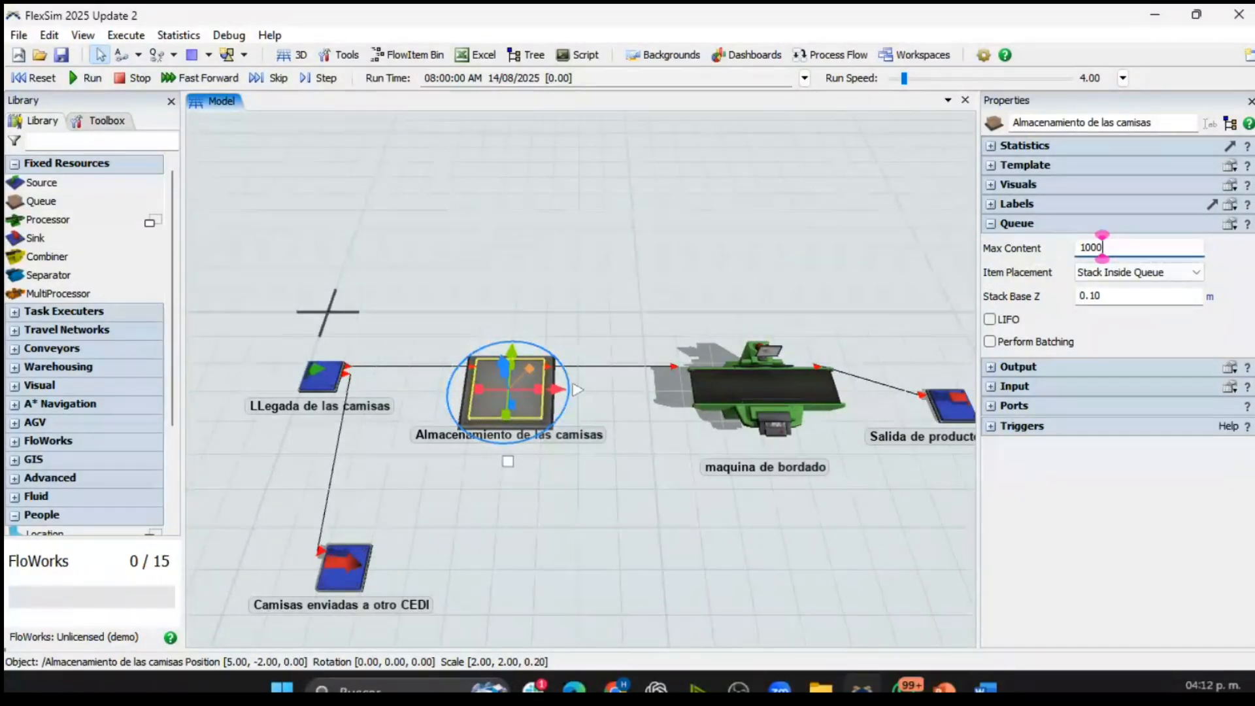
{"action": "key", "text": "BackSpace"}
{"action": "key", "text": "BackSpace"}
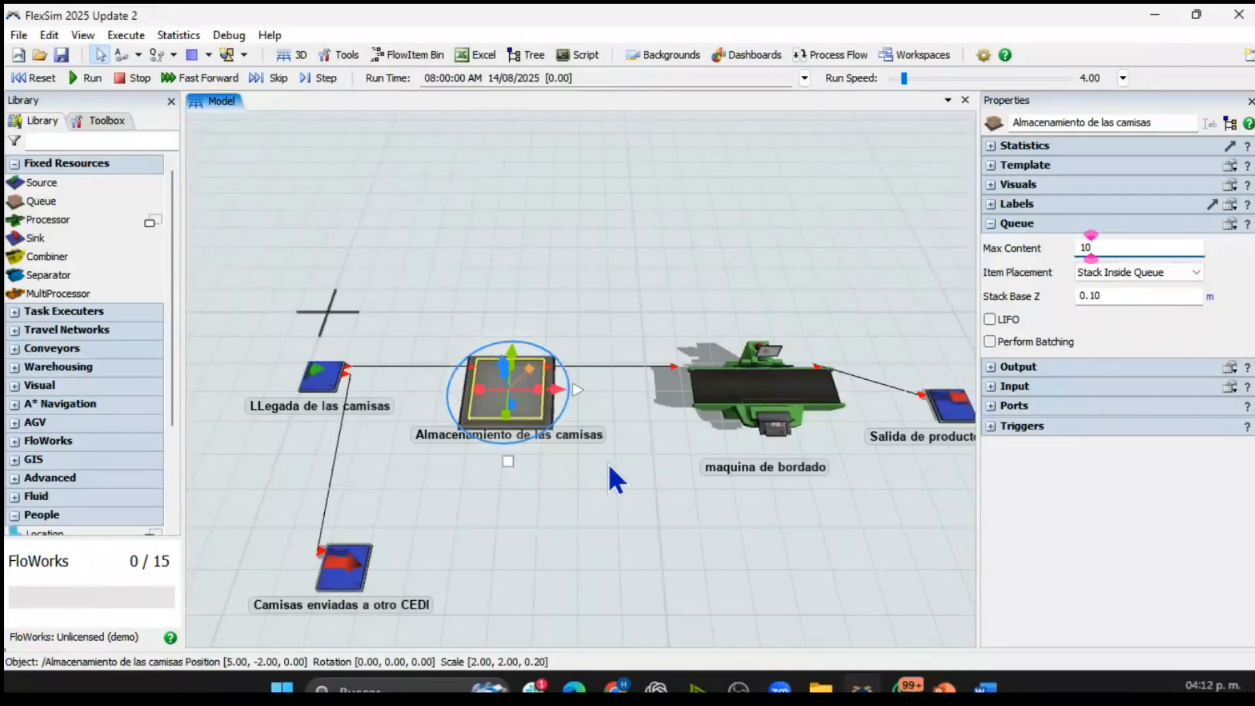
{"action": "left_click", "coordinate": [734, 537]}
- Check the Bordado distribution, mean and standard deviation on the Parámetros slide in PowerPoint, then return to FlexSim
{"action": "mouse_move", "coordinate": [945, 687]}
{"action": "left_click", "coordinate": [846, 606]}
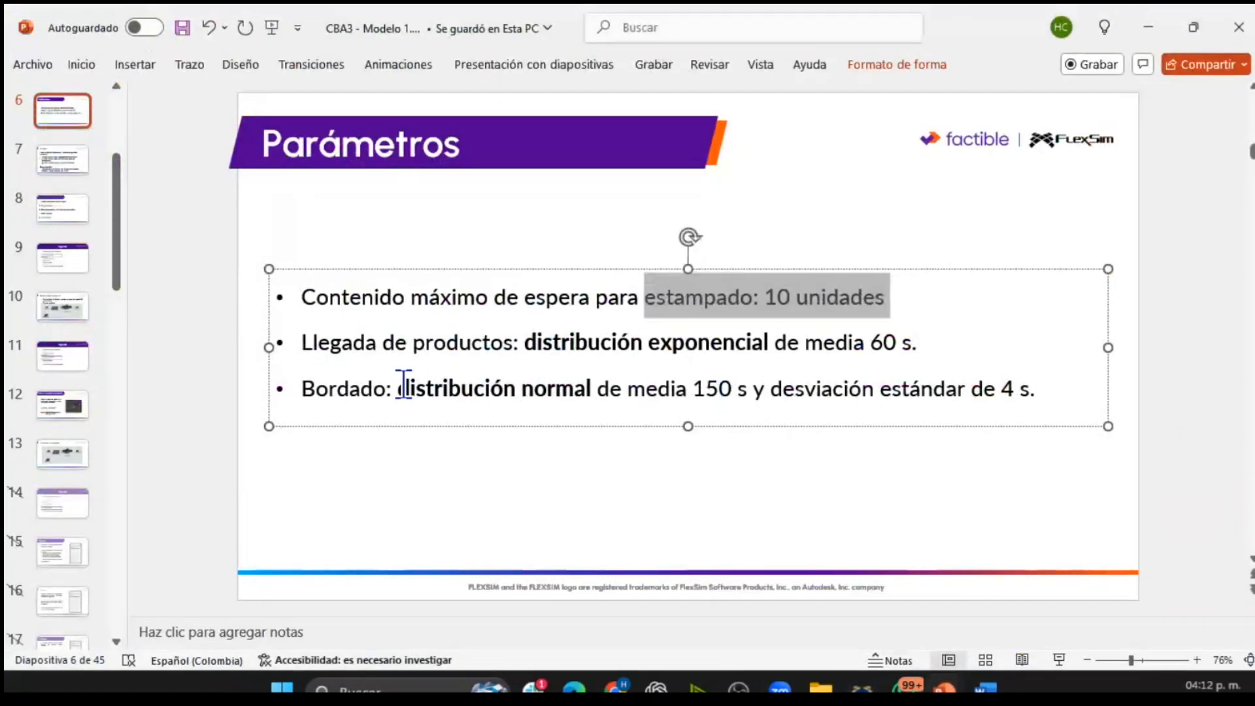
{"action": "left_click_drag", "start_coordinate": [303, 389], "coordinate": [1045, 396]}
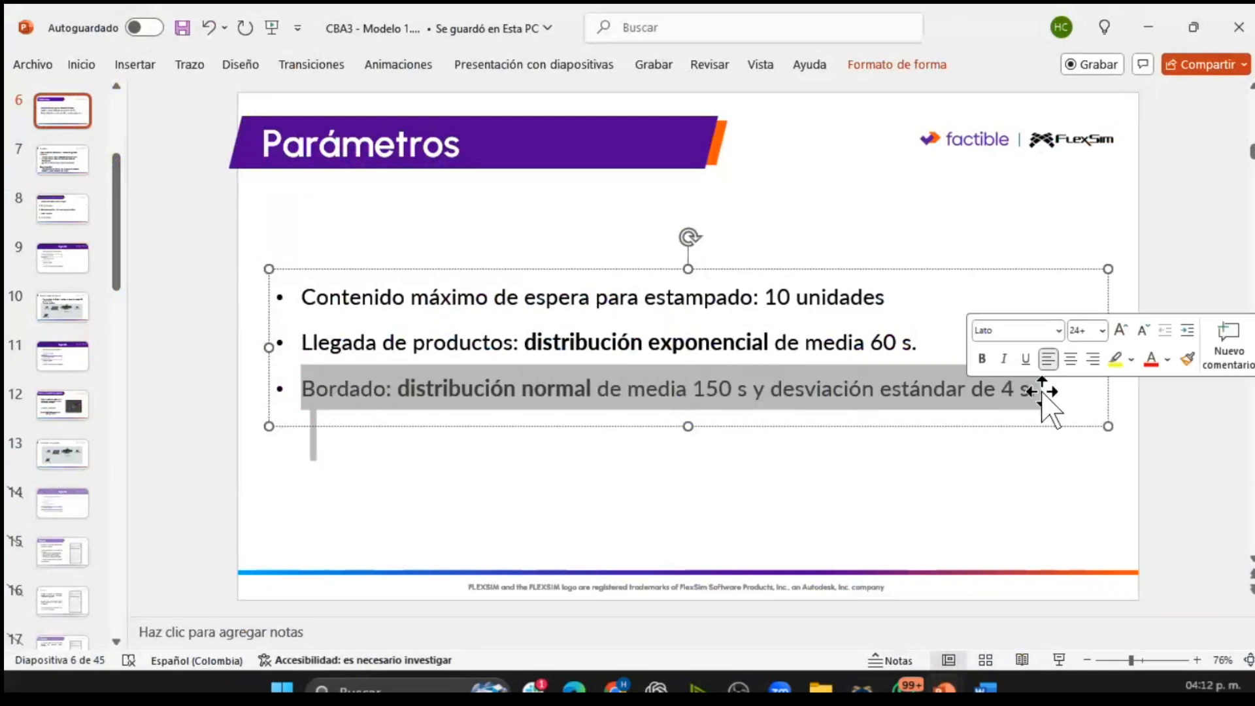
{"action": "left_click", "coordinate": [547, 390]}
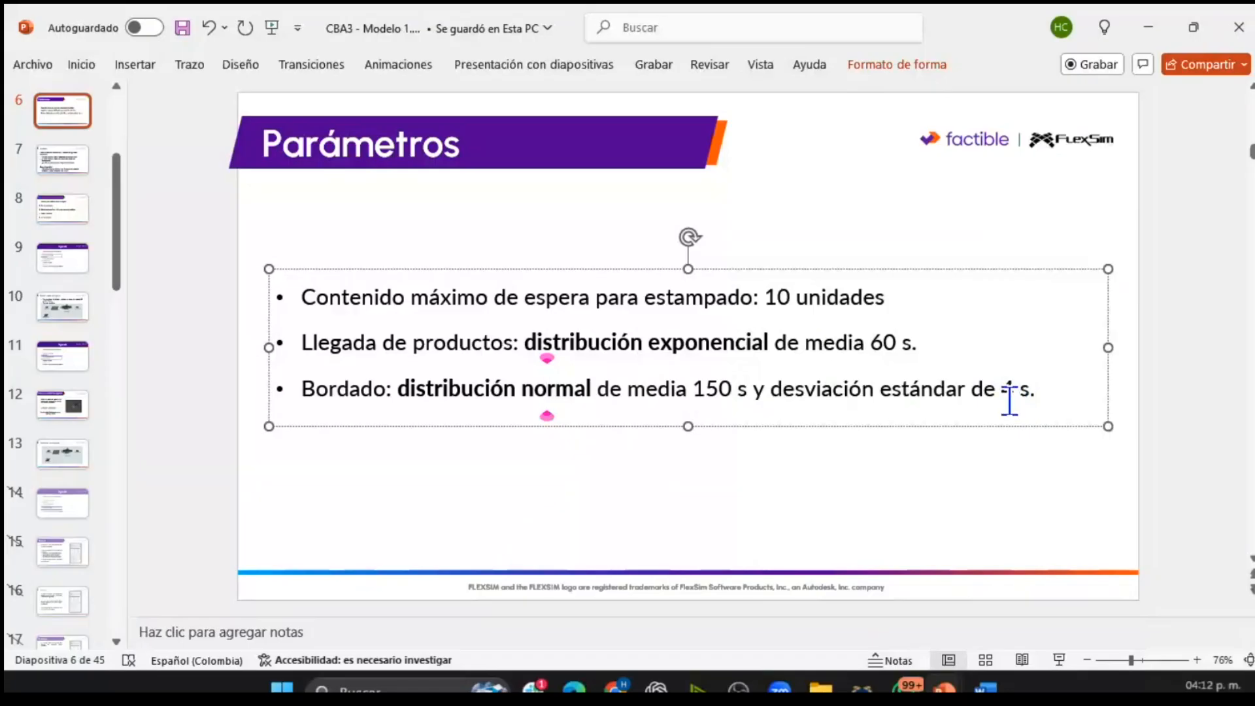
{"action": "left_click_drag", "start_coordinate": [397, 388], "coordinate": [772, 393]}
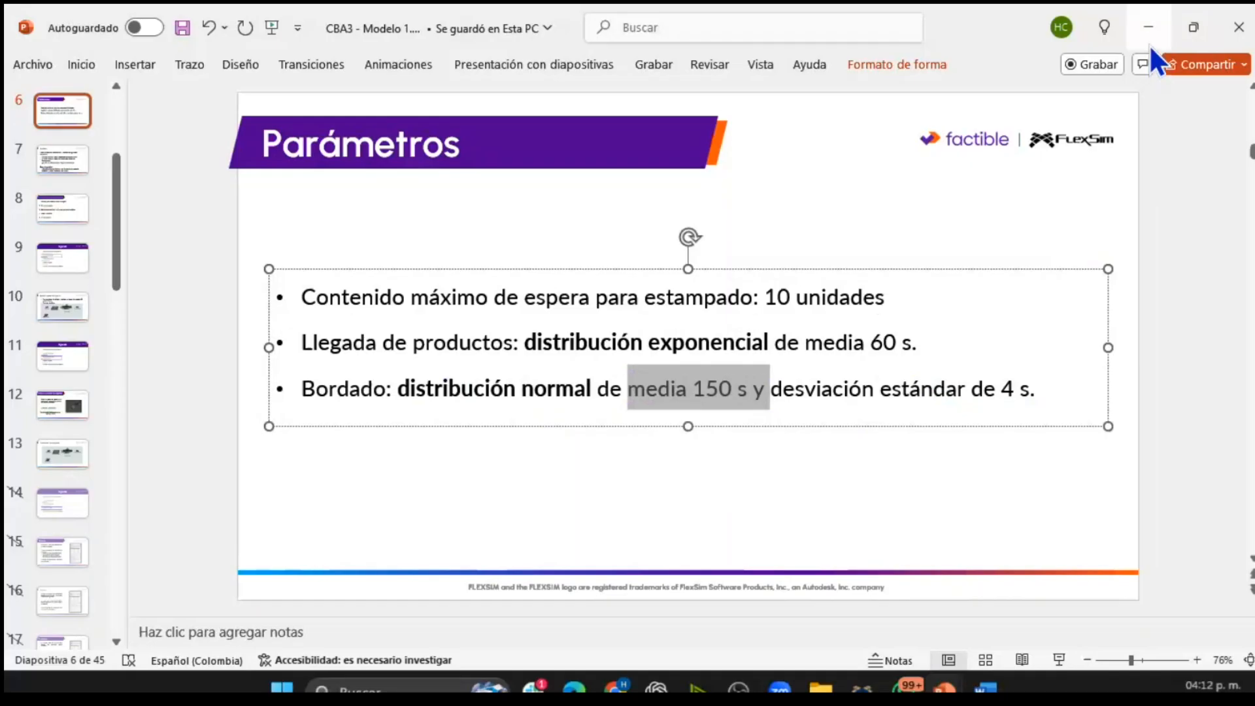
{"action": "left_click", "coordinate": [1148, 28]}
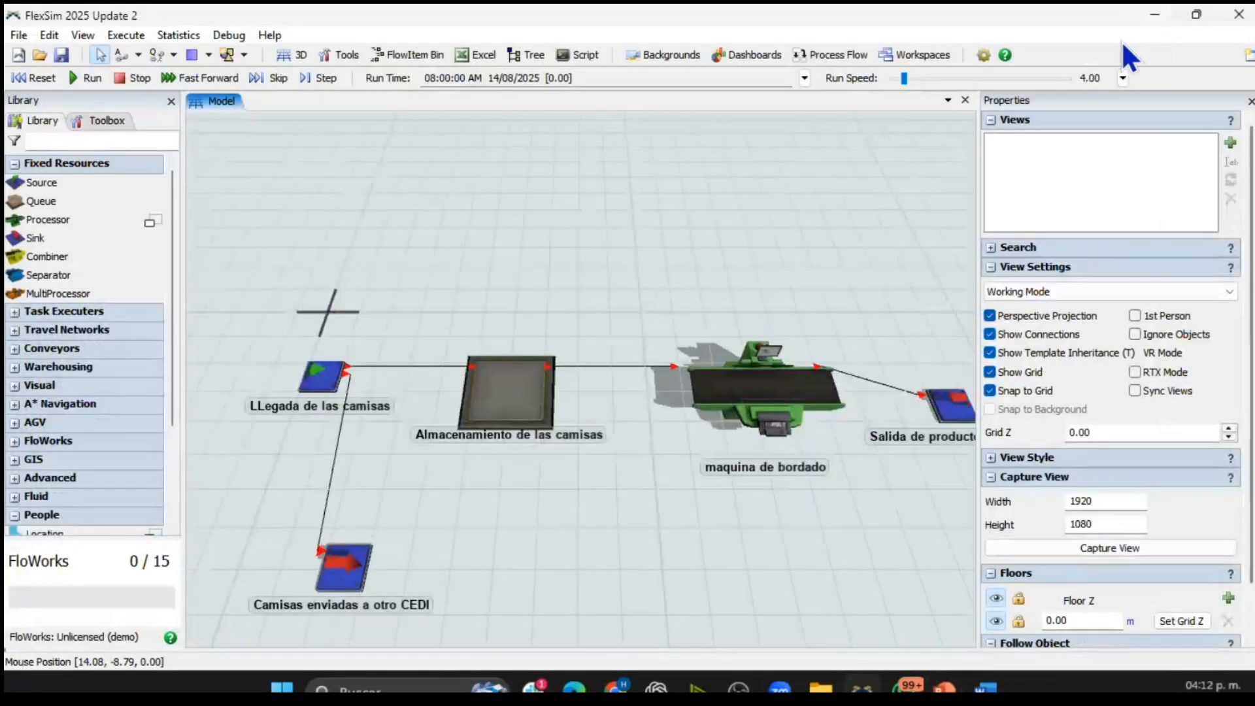
- Set the Process Time of maquina de bordado to a normal distribution with mean 150 and standard deviation 4
{"action": "left_click", "coordinate": [759, 389]}
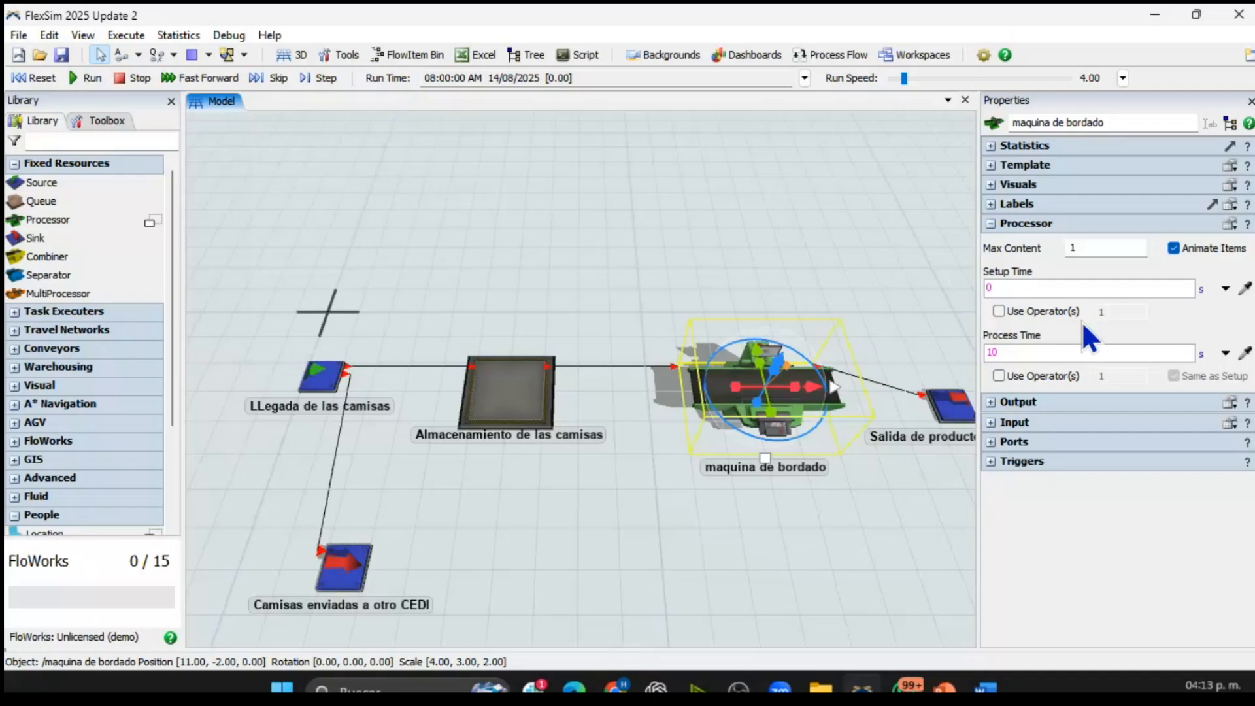
{"action": "left_click", "coordinate": [1069, 284]}
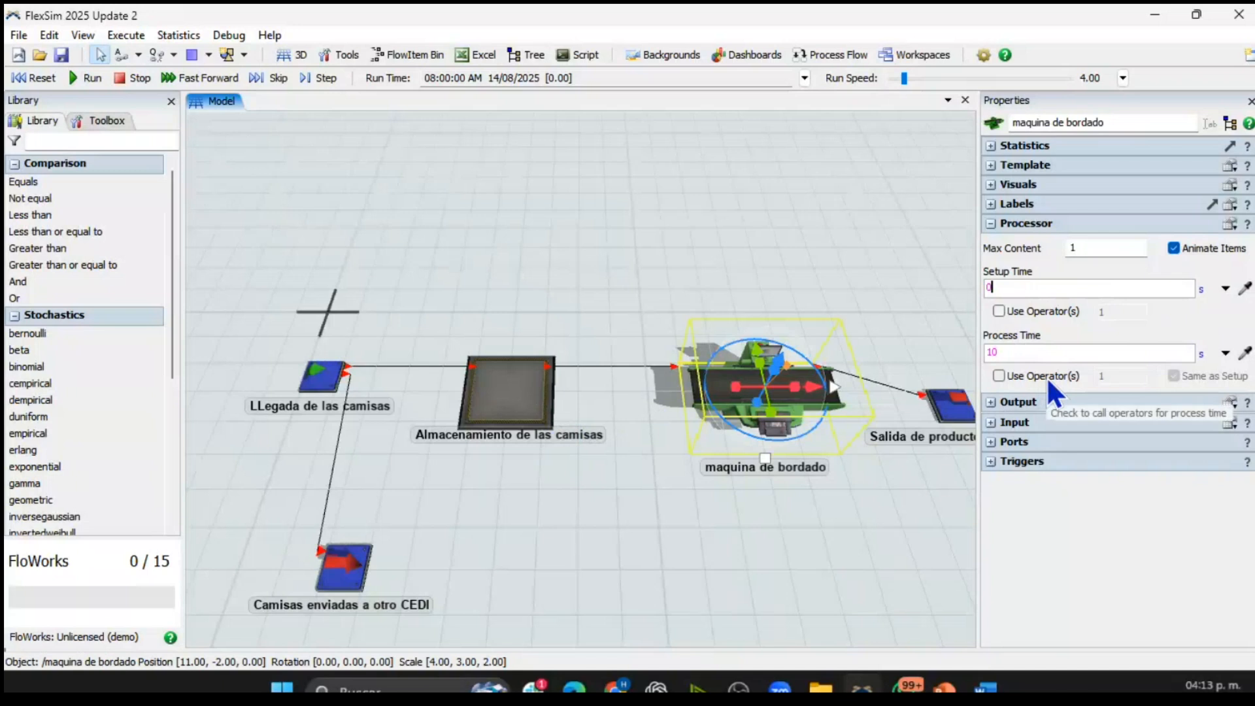
{"action": "left_click", "coordinate": [1054, 352]}
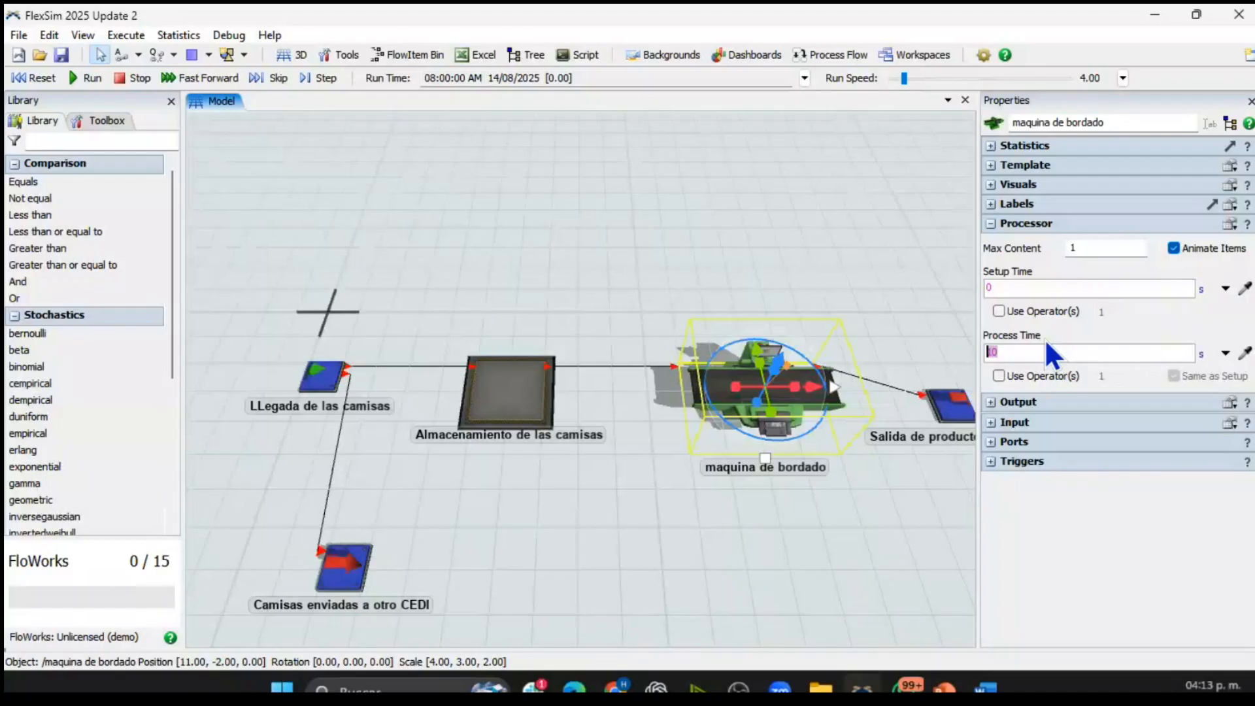
{"action": "left_click", "coordinate": [1225, 353]}
{"action": "mouse_move", "coordinate": [1096, 426]}
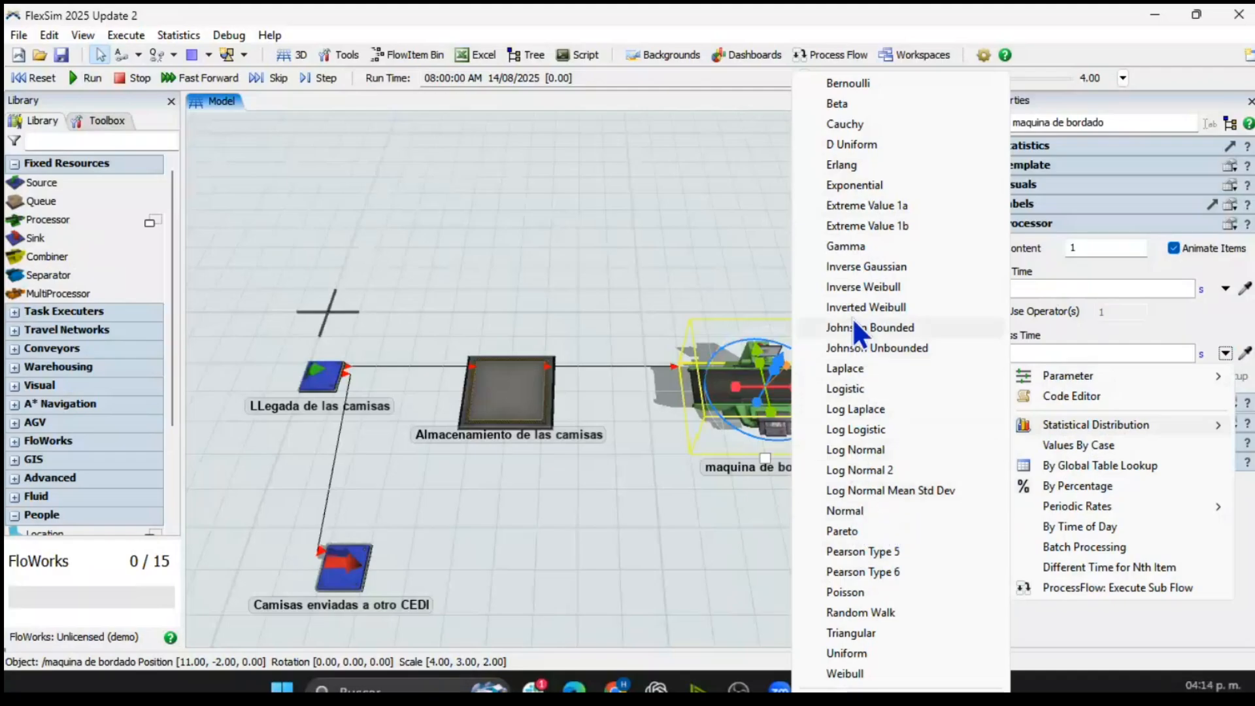
{"action": "left_click", "coordinate": [850, 511]}
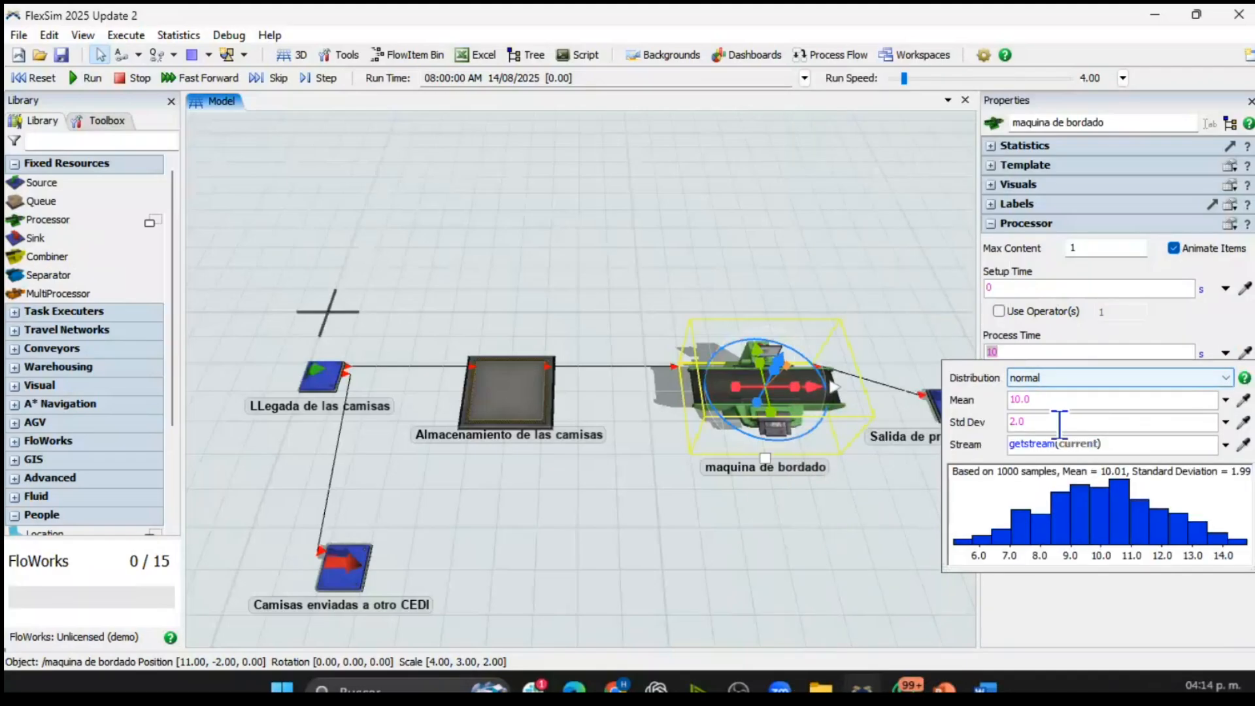
{"action": "type", "text": "150"}
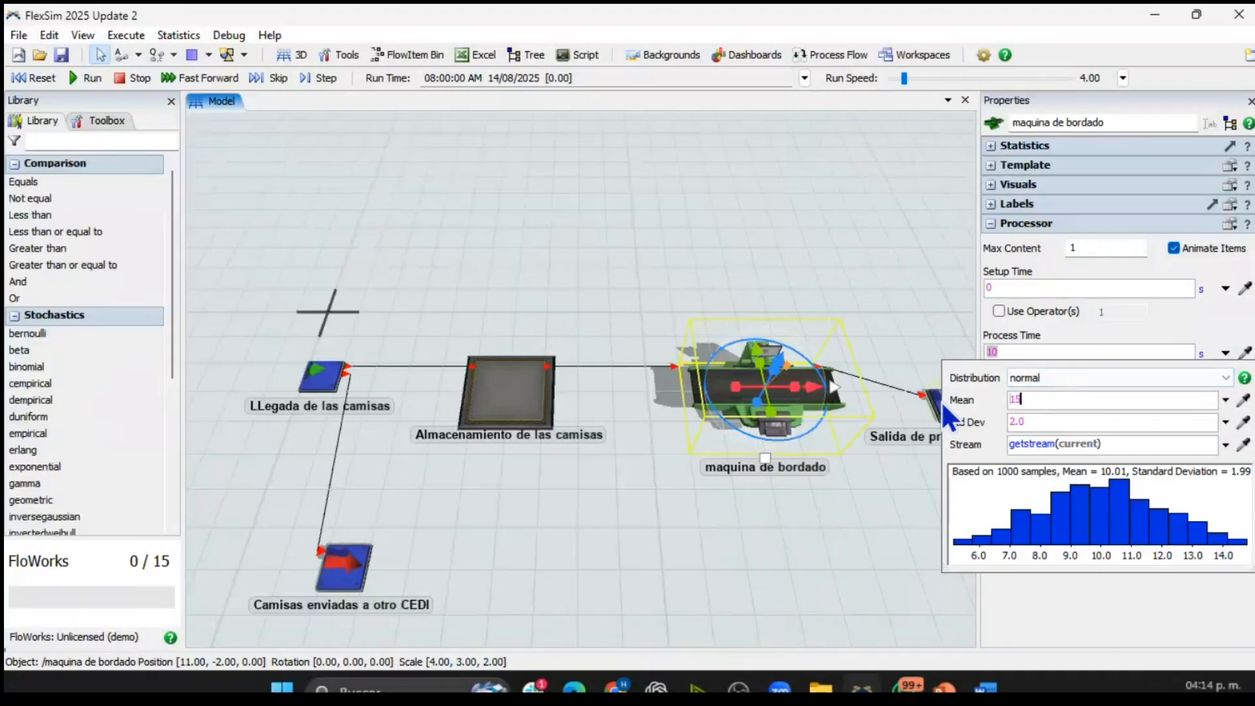
{"action": "left_click", "coordinate": [1120, 421]}
{"action": "key", "text": "BackSpace"}
{"action": "key", "text": "BackSpace"}
{"action": "key", "text": "BackSpace"}
{"action": "type", "text": "4"}
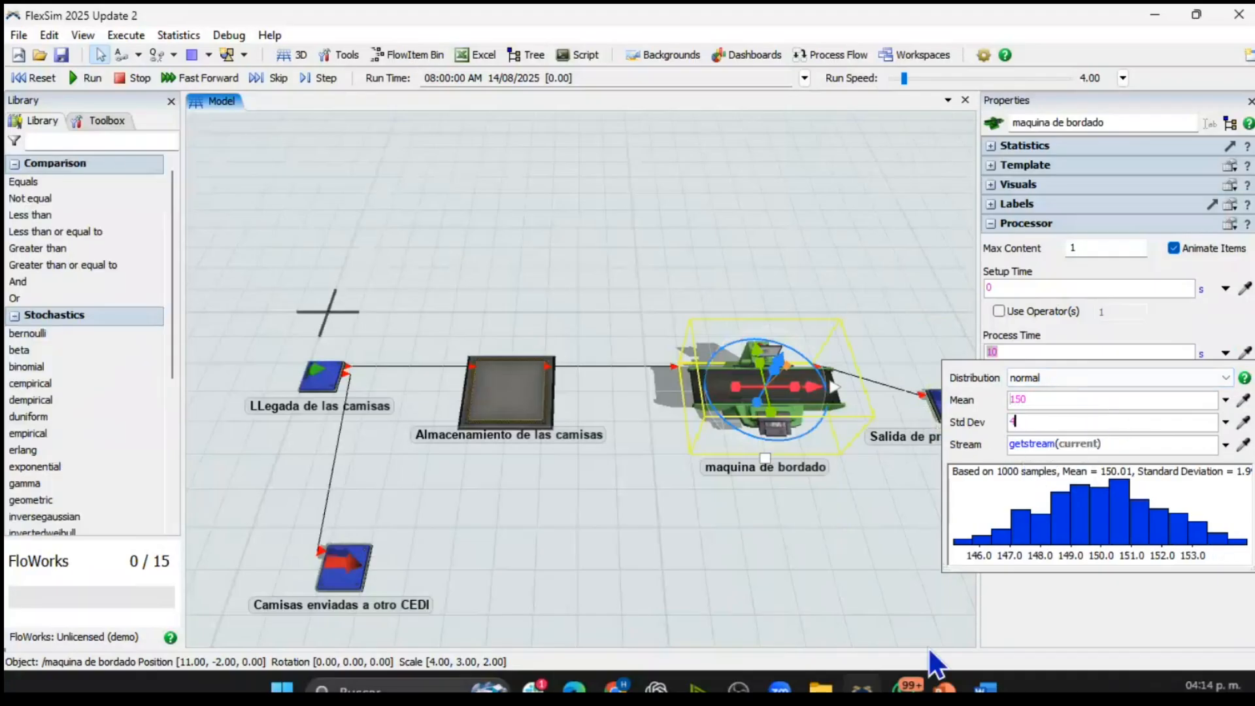
- Recheck the embroidery parameters on the PowerPoint slide, then return to FlexSim and close the distribution settings
{"action": "mouse_move", "coordinate": [945, 687]}
{"action": "left_click", "coordinate": [843, 589]}
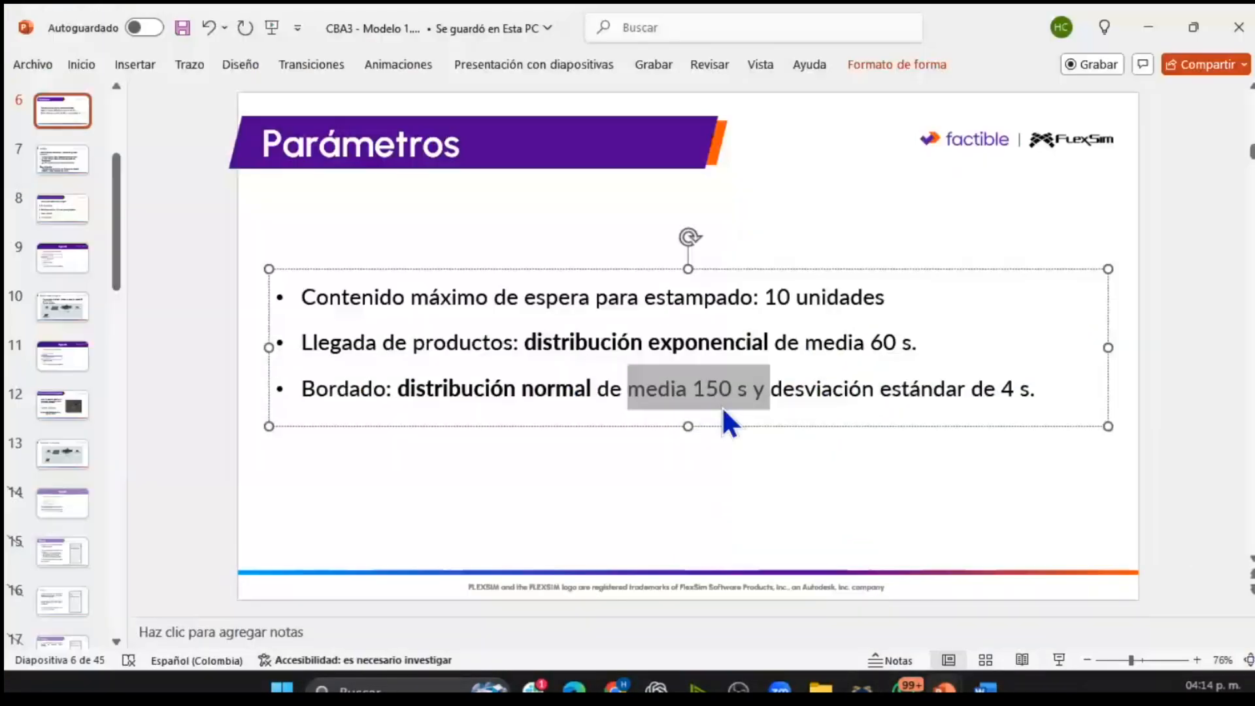
{"action": "left_click", "coordinate": [1141, 23]}
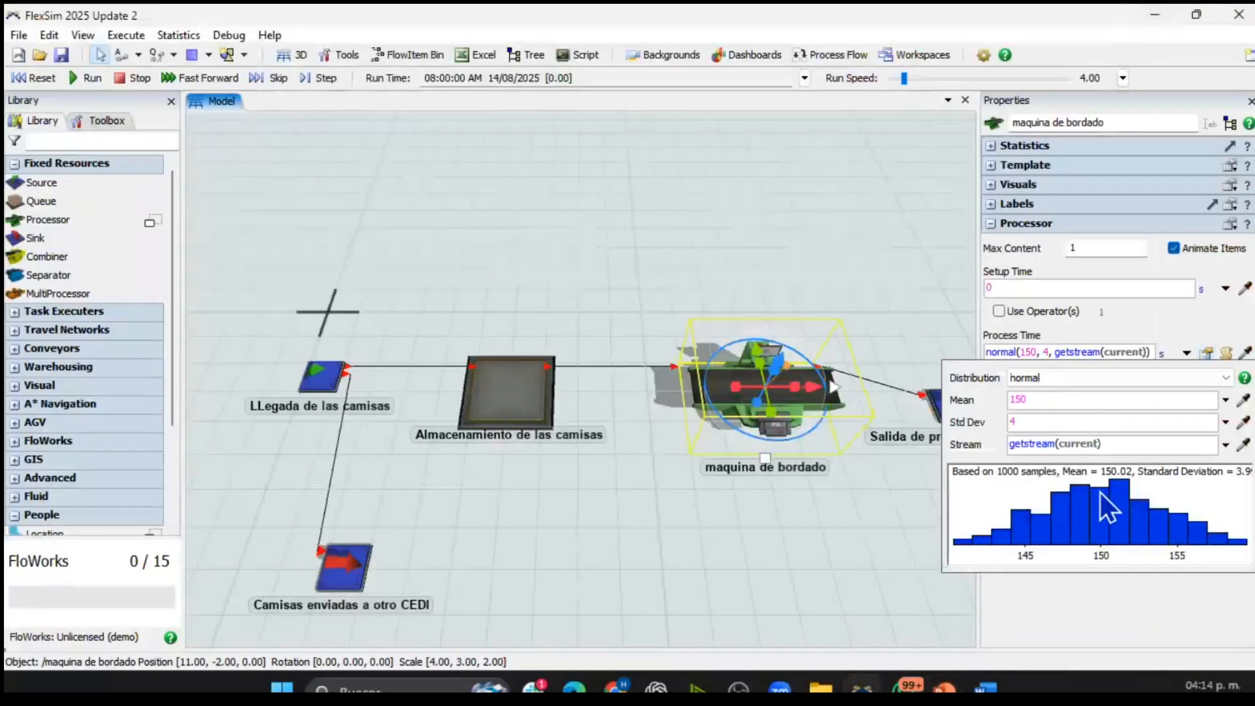
{"action": "left_click", "coordinate": [1185, 326]}
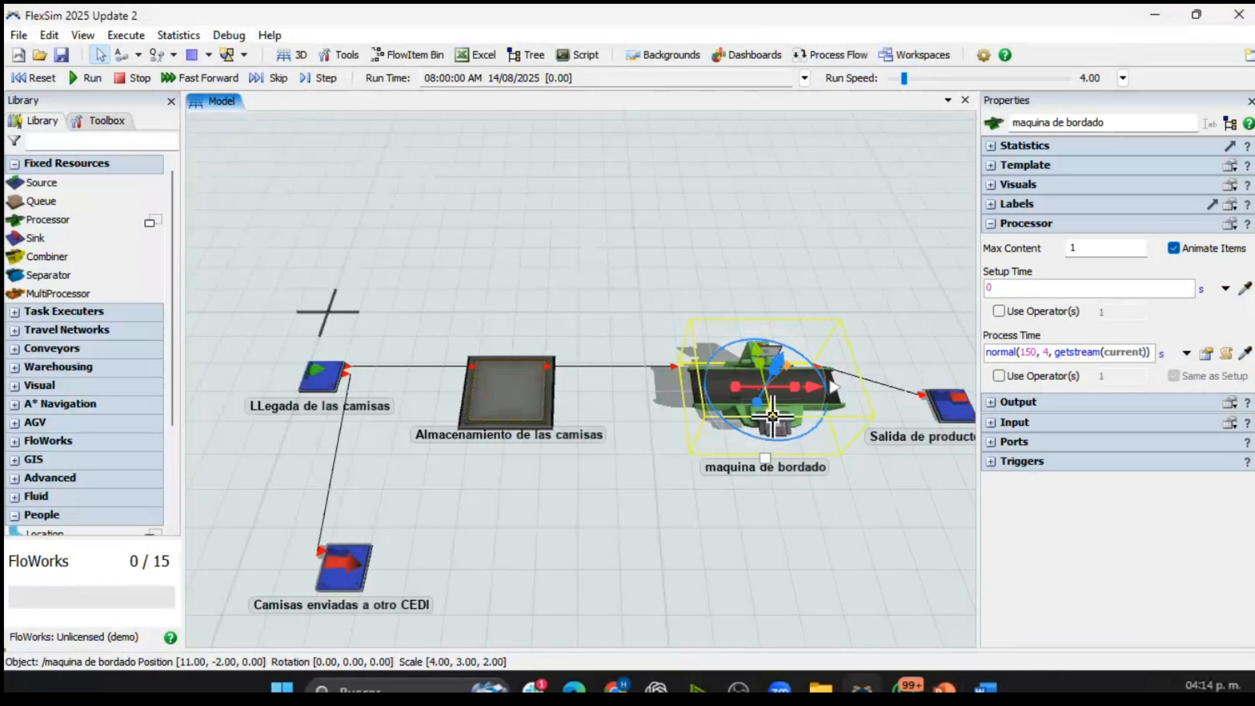
- Reset and run the model, trying run speeds of 0.12 and 8143 before settling on 359
{"action": "left_click_drag", "start_coordinate": [798, 543], "coordinate": [769, 488]}
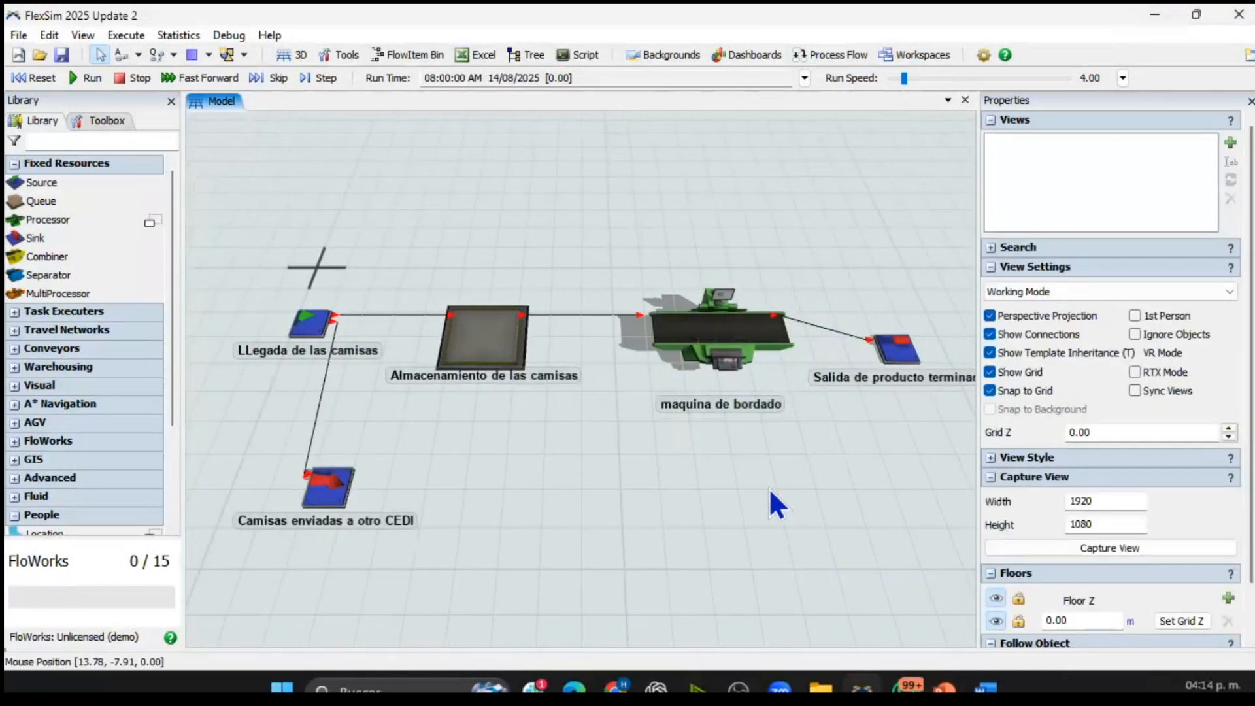
{"action": "left_click", "coordinate": [32, 78]}
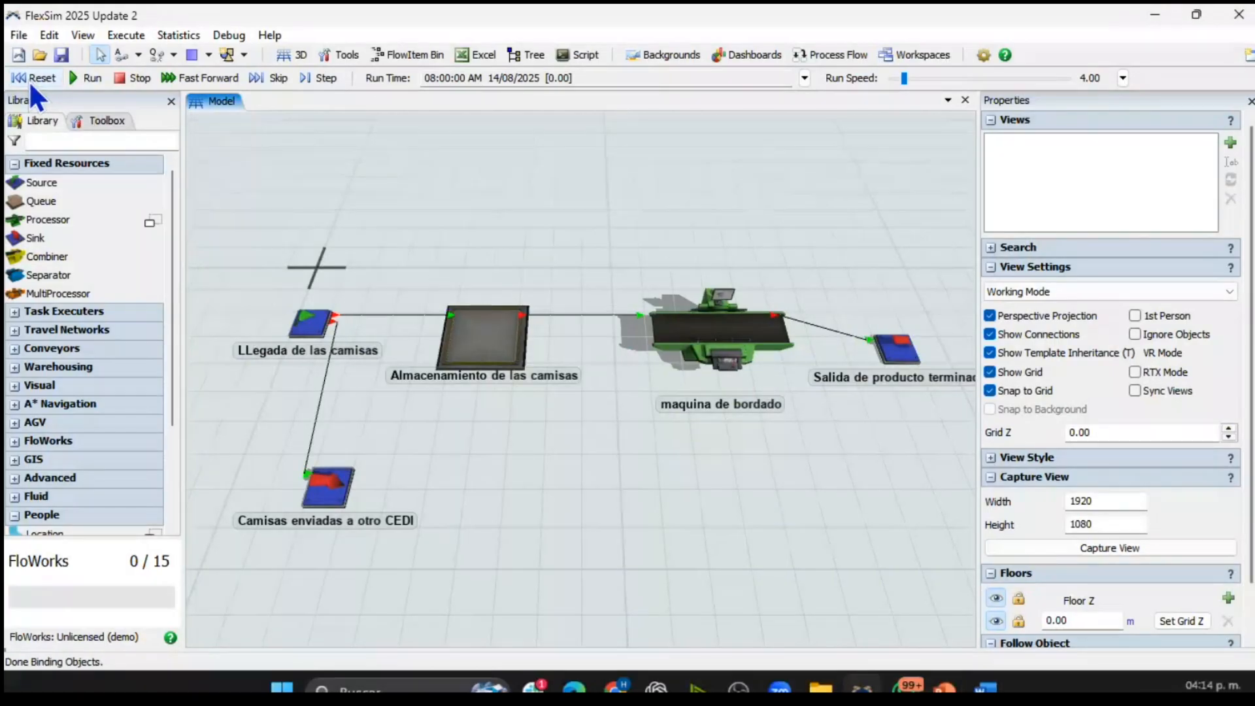
{"action": "left_click", "coordinate": [75, 77]}
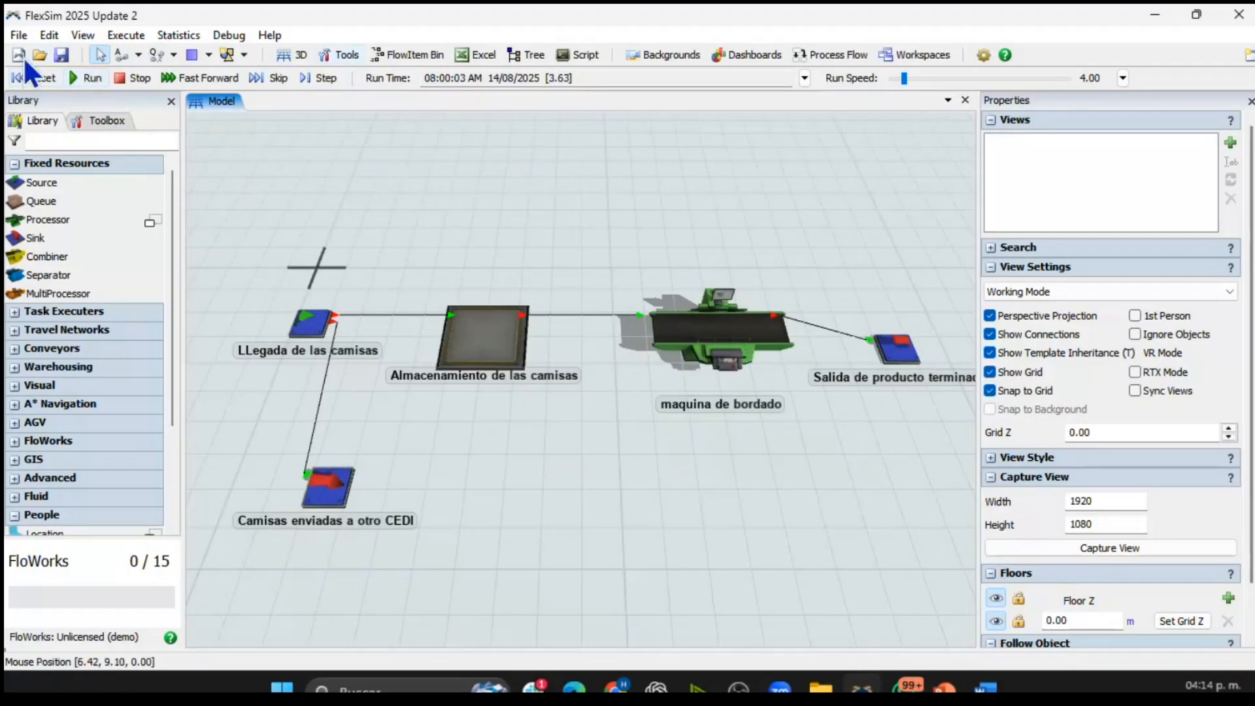
{"action": "left_click", "coordinate": [427, 78]}
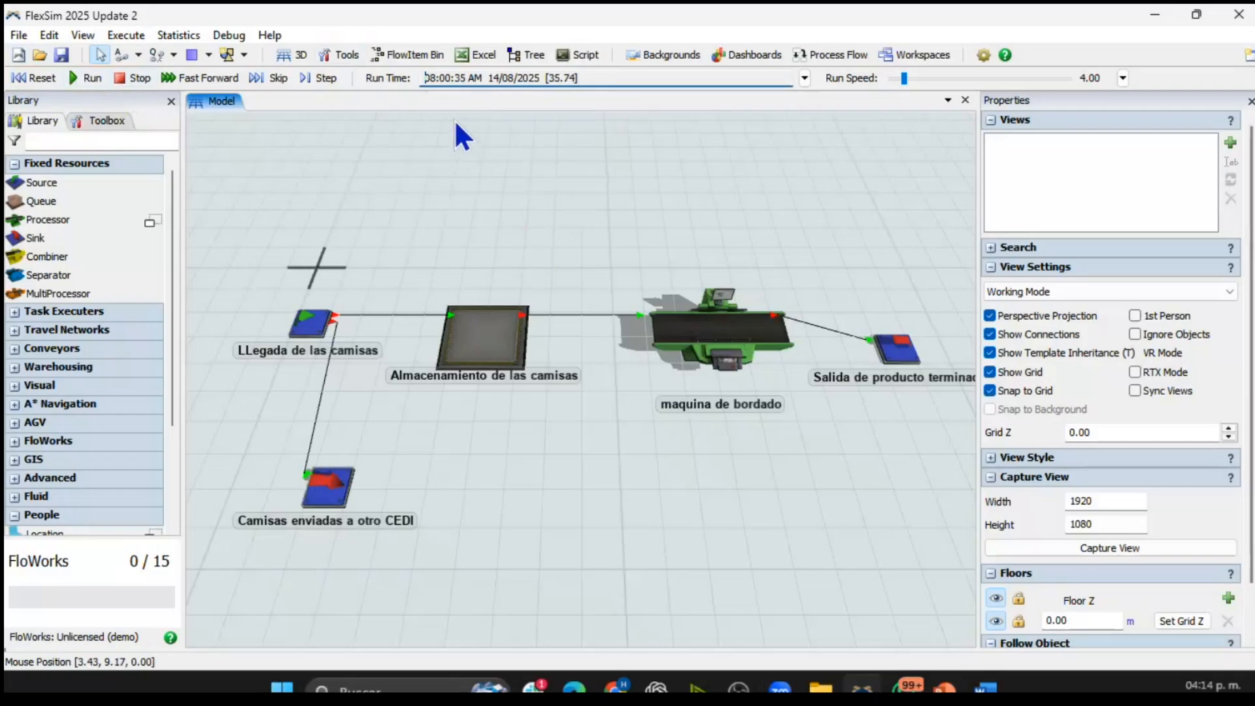
{"action": "left_click_drag", "start_coordinate": [904, 79], "coordinate": [896, 85]}
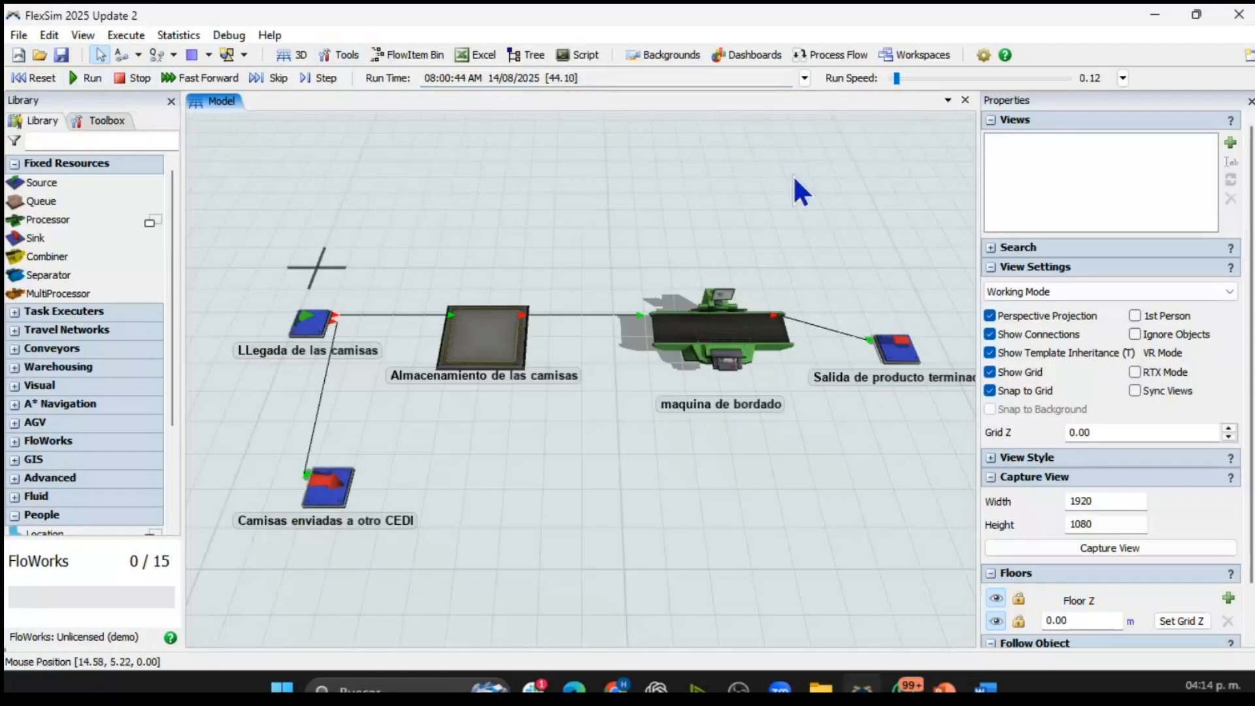
{"action": "left_click_drag", "start_coordinate": [890, 79], "coordinate": [979, 81]}
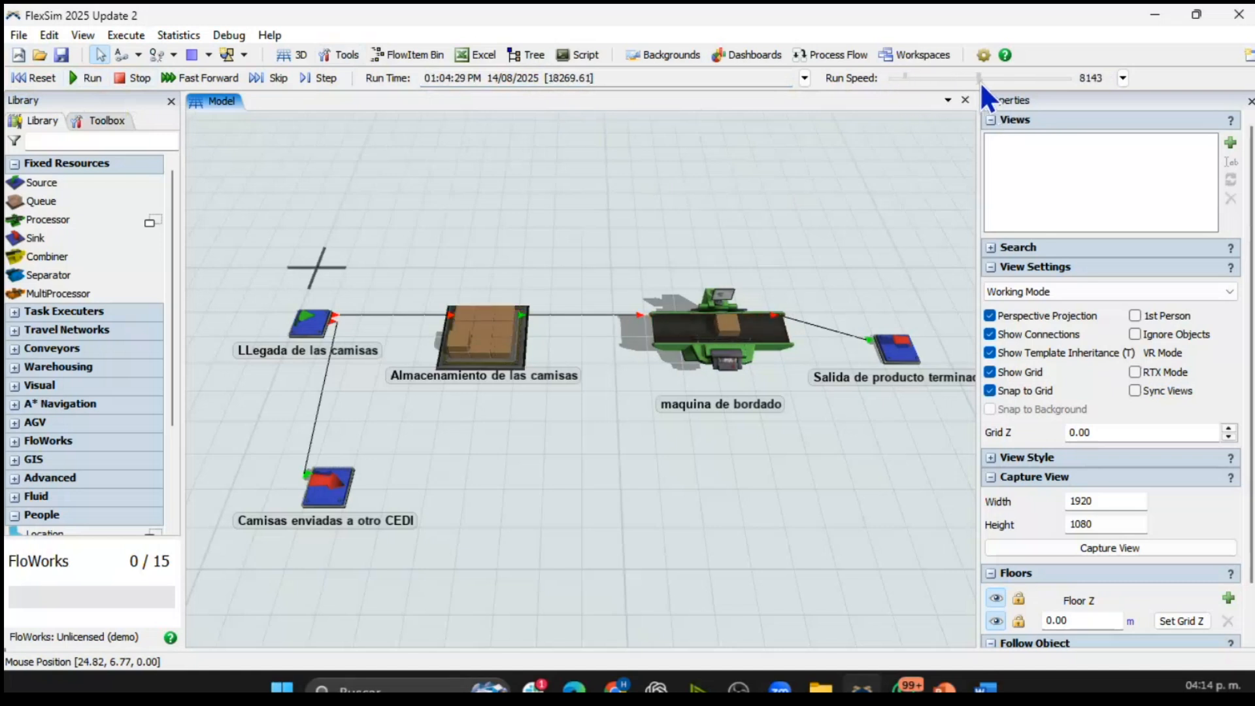
{"action": "left_click_drag", "start_coordinate": [979, 81], "coordinate": [931, 84]}
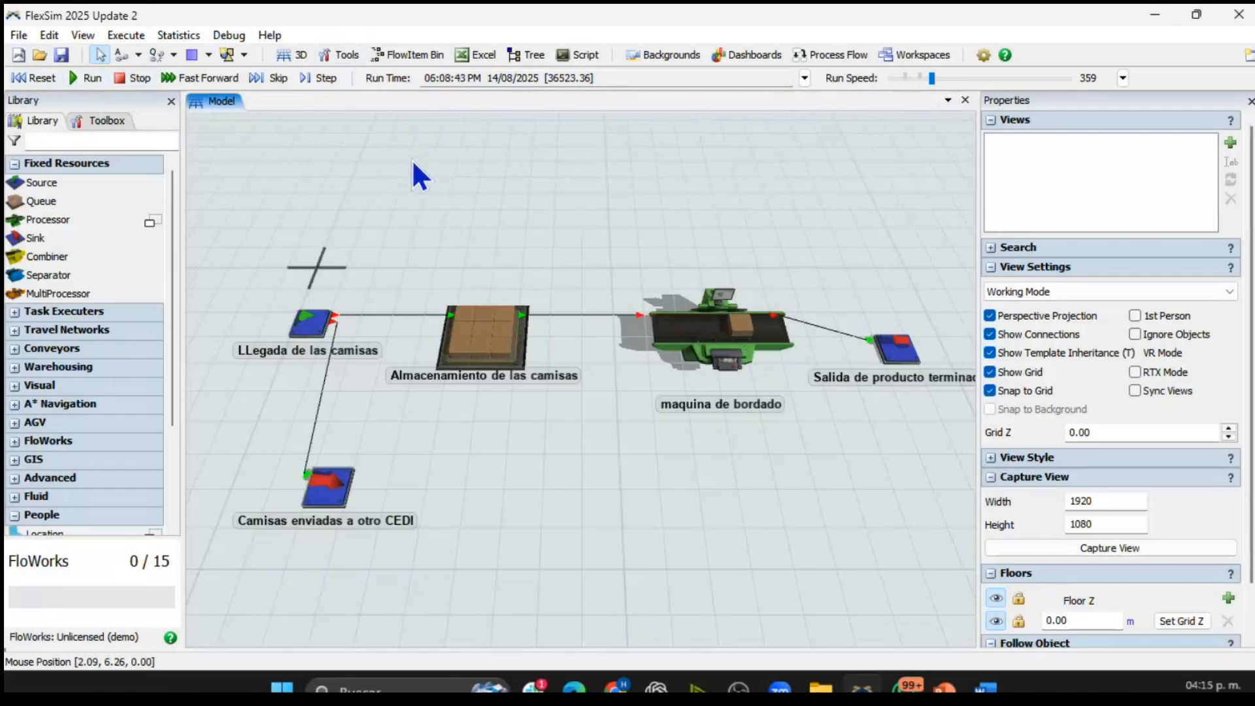
- Reset the model and enable a stop time at 04:00:00 p. m. on 14/08/2025
{"action": "left_click", "coordinate": [33, 78]}
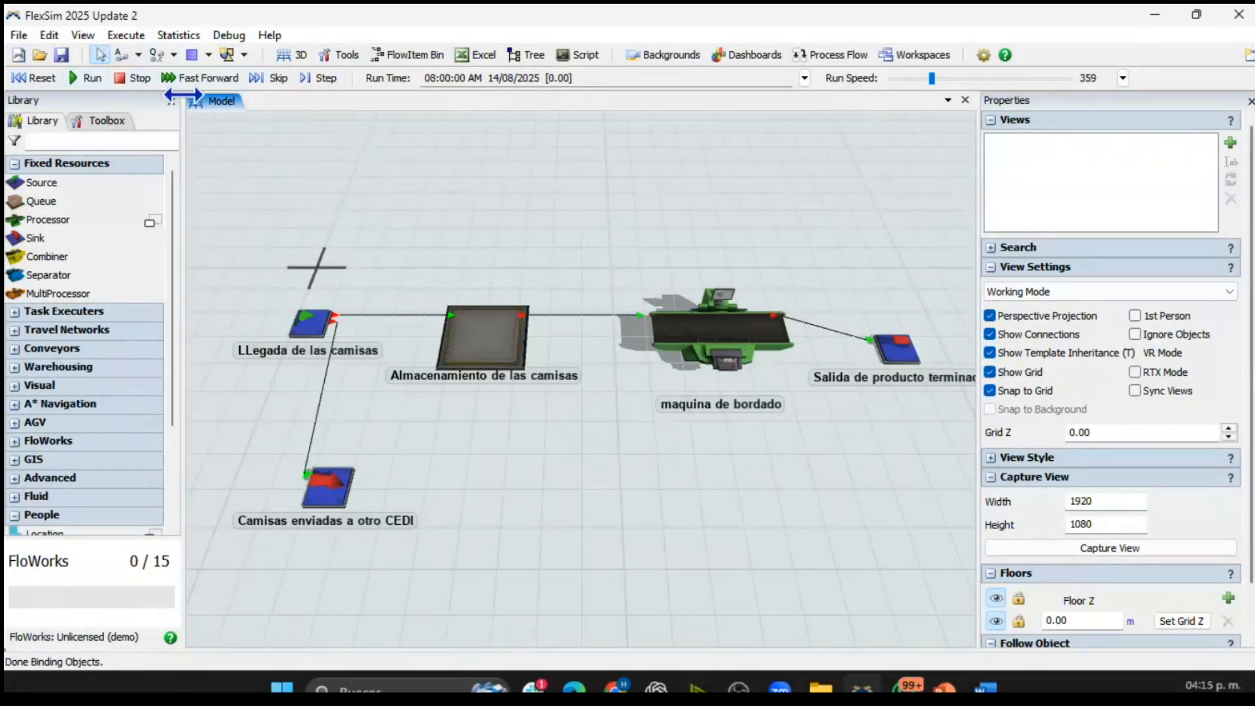
{"action": "left_click", "coordinate": [805, 77]}
{"action": "left_click", "coordinate": [810, 236]}
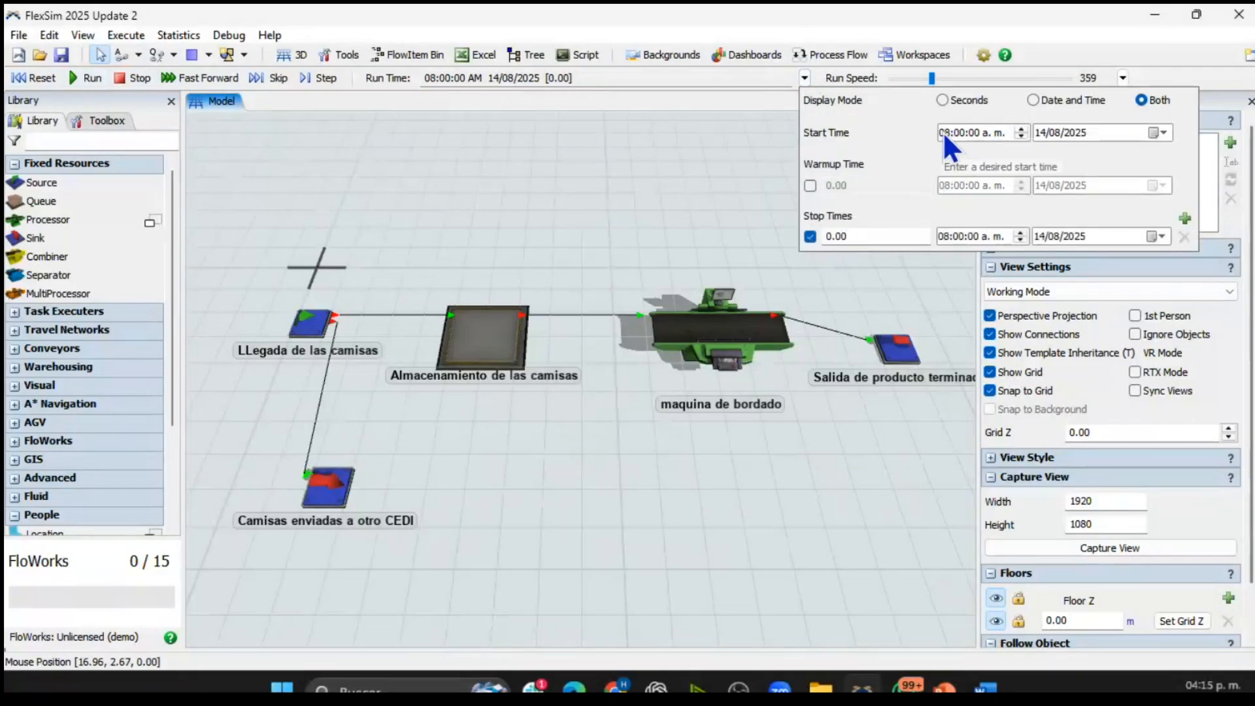
{"action": "left_click", "coordinate": [944, 237]}
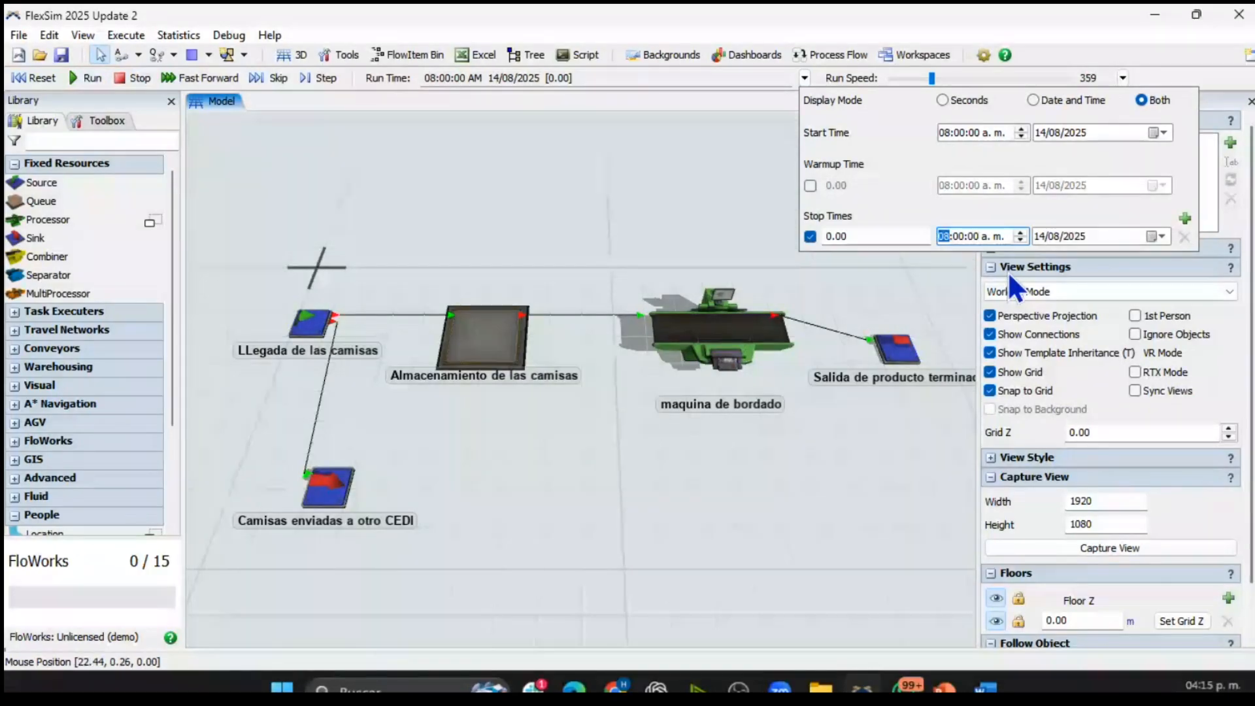
{"action": "left_click", "coordinate": [1019, 234]}
{"action": "left_click", "coordinate": [1019, 234]}
{"action": "left_click", "coordinate": [1018, 234]}
{"action": "left_click", "coordinate": [1018, 234]}
{"action": "left_click", "coordinate": [1019, 234]}
{"action": "left_click", "coordinate": [1019, 234]}
{"action": "left_click", "coordinate": [1018, 234]}
{"action": "left_click", "coordinate": [1018, 234]}
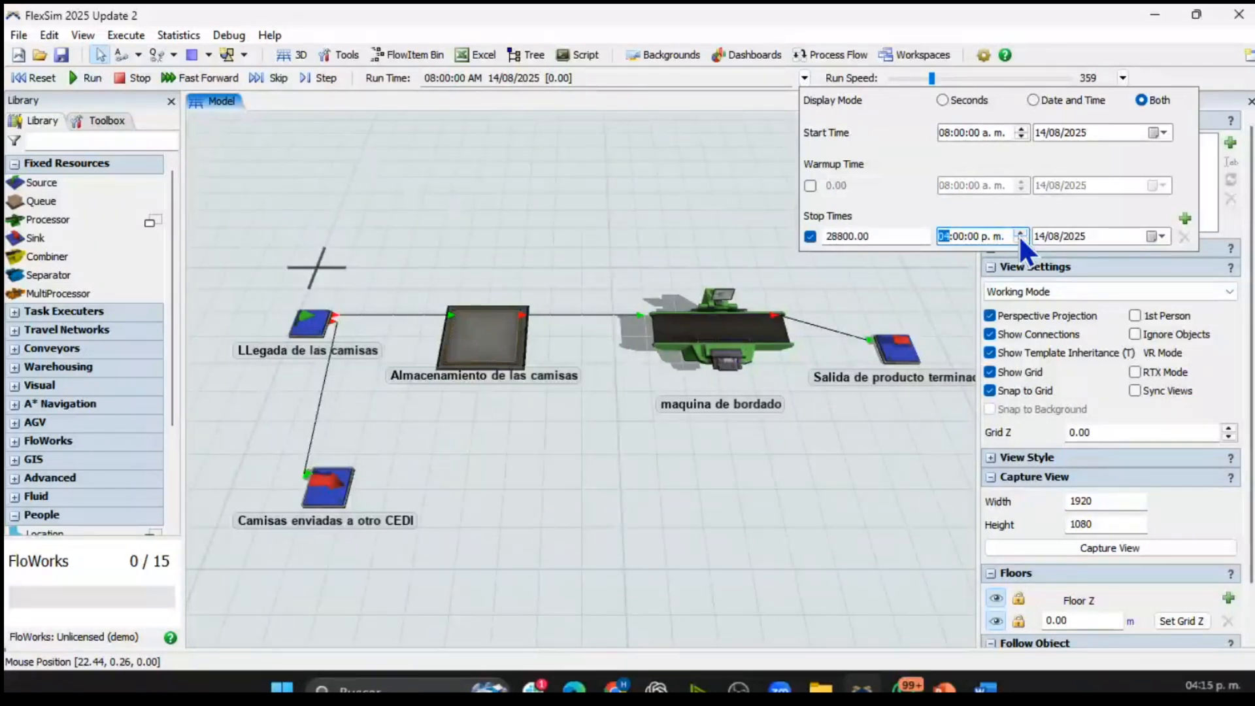
{"action": "double_click", "coordinate": [884, 236]}
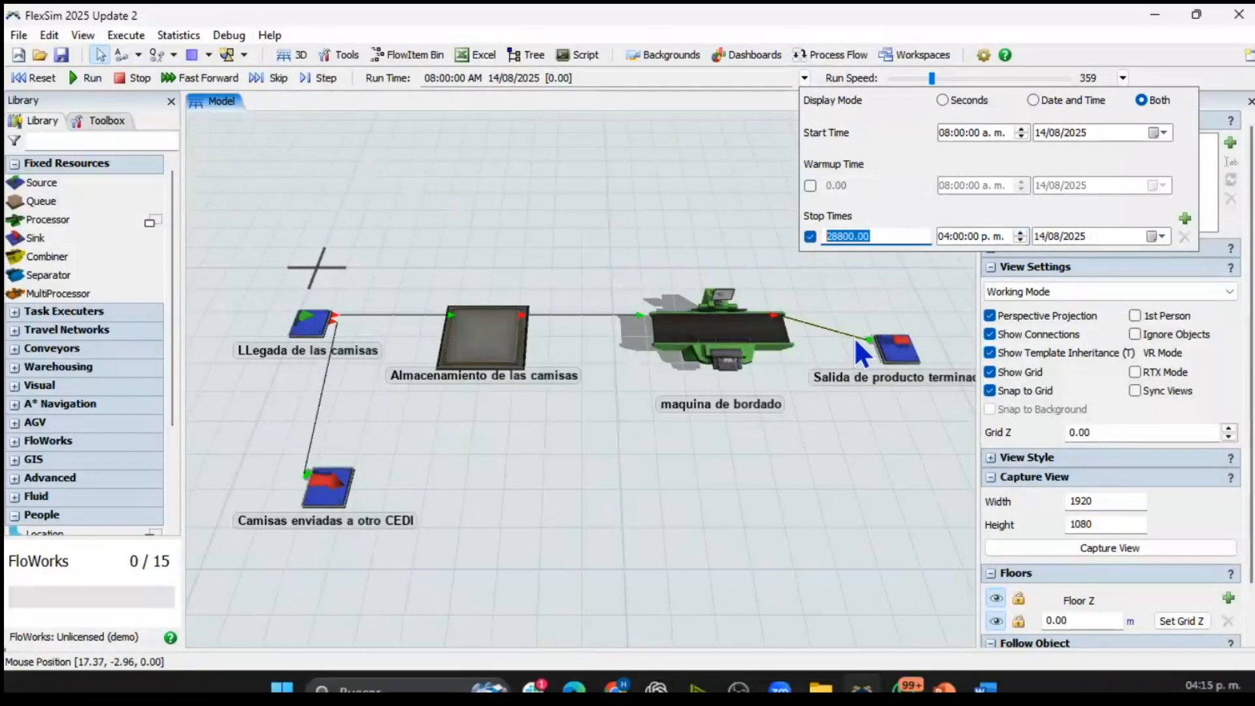
- Close the run time settings and run the model with the stop time enabled, lowering the run speed to 161
{"action": "left_click", "coordinate": [893, 463]}
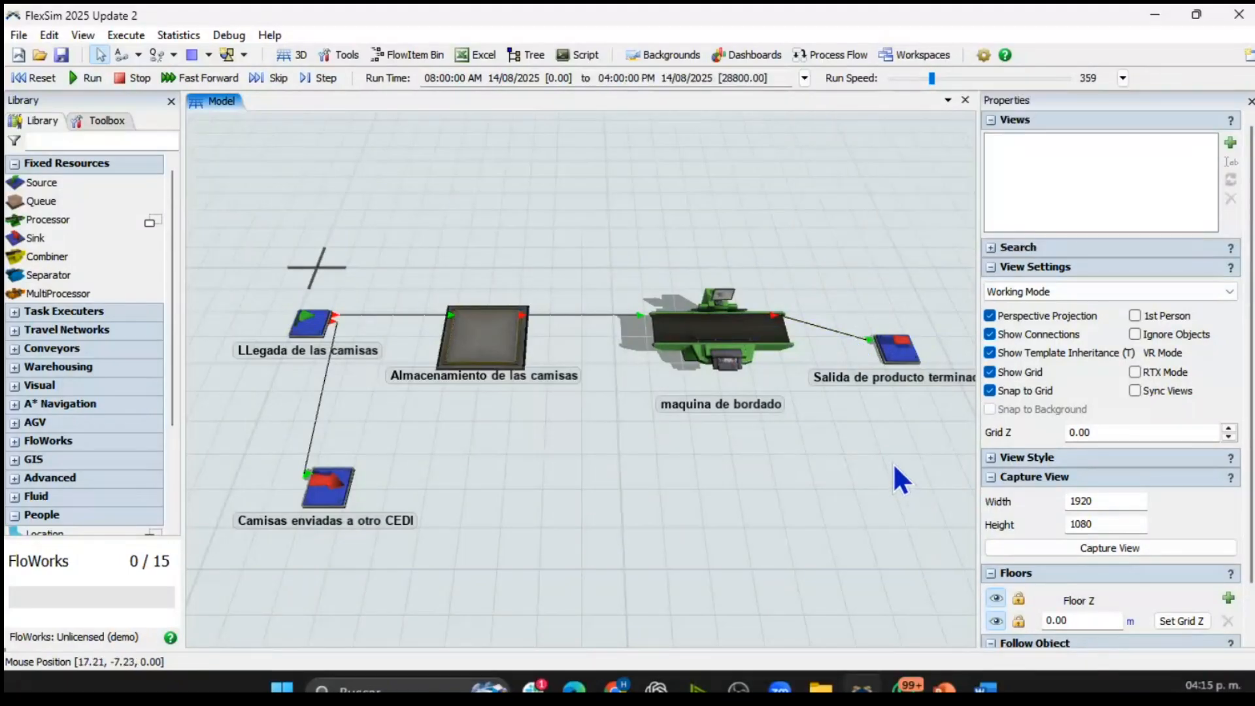
{"action": "scroll", "coordinate": [850, 470], "scroll_direction": "down", "scroll_amount": 3}
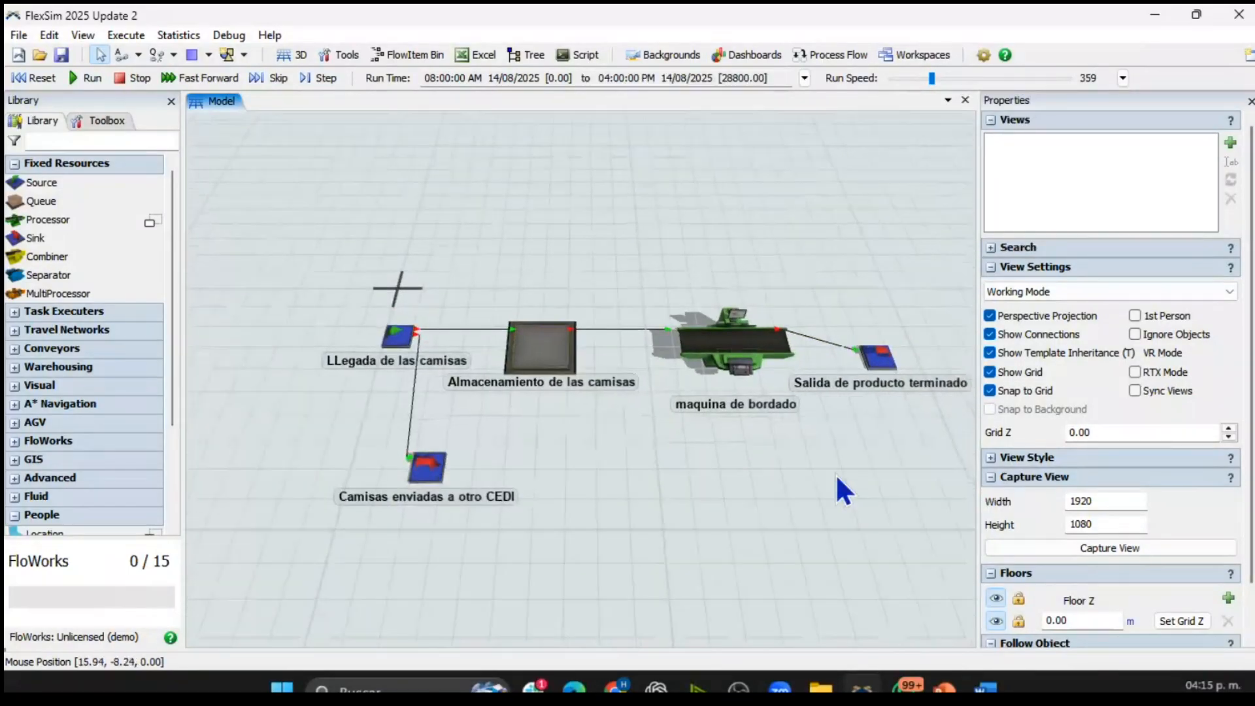
{"action": "left_click", "coordinate": [85, 78]}
{"action": "mouse_move", "coordinate": [932, 78]}
{"action": "left_mouse_down"}
{"action": "mouse_move", "coordinate": [915, 80]}
{"action": "mouse_move", "coordinate": [927, 82]}
{"action": "left_mouse_up"}
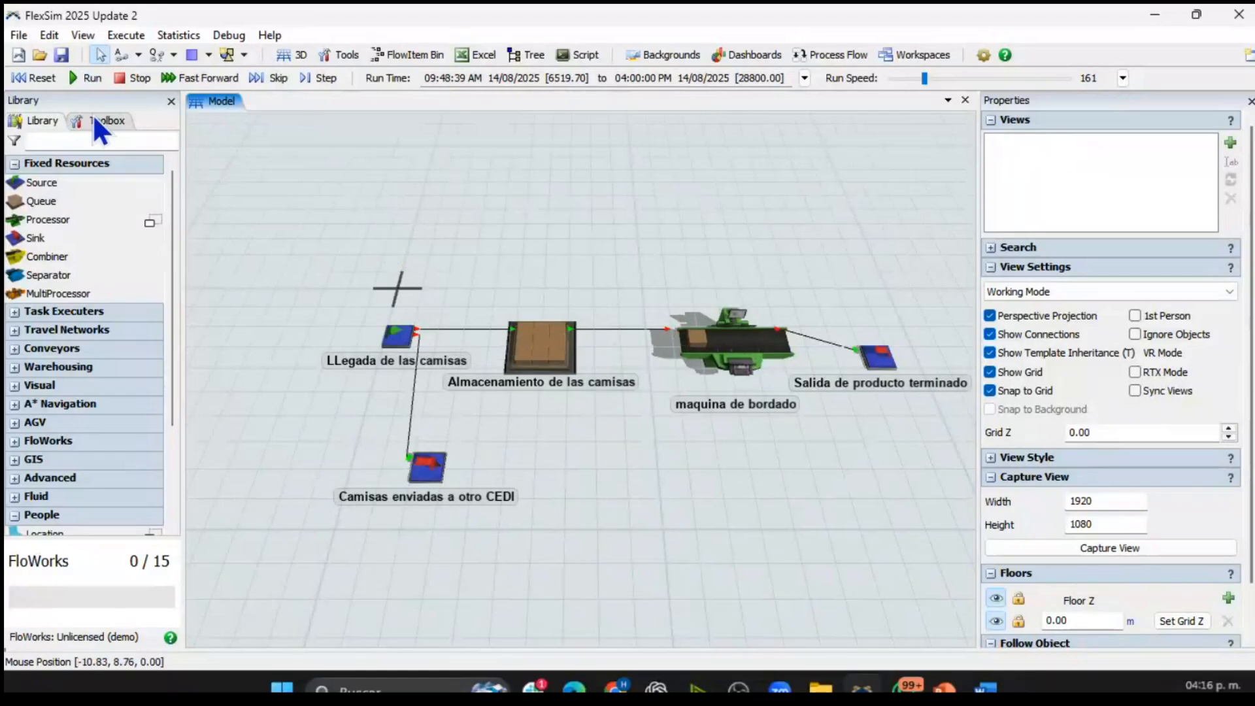
- Reset the model, expand the Task Executers library group, and rerun the simulation at a run speed of 58.95
{"action": "left_click", "coordinate": [21, 77]}
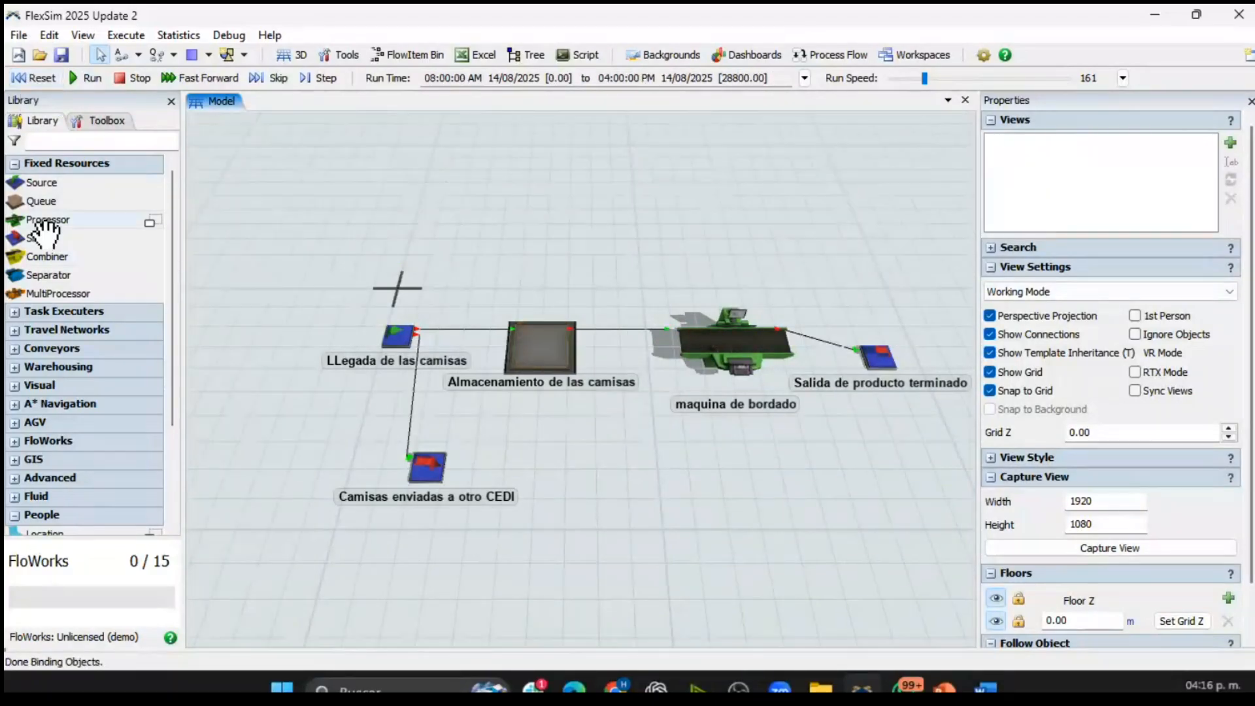
{"action": "left_click", "coordinate": [72, 316]}
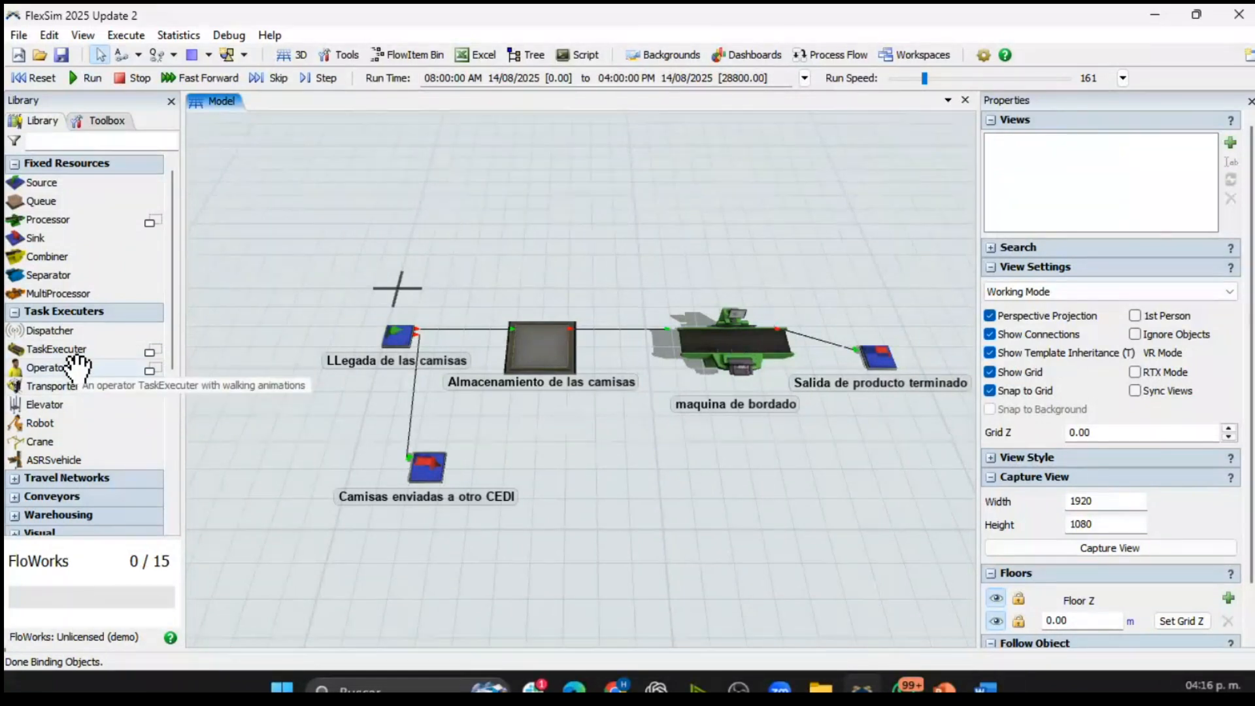
{"action": "left_click", "coordinate": [32, 80]}
{"action": "left_click", "coordinate": [89, 78]}
{"action": "mouse_move", "coordinate": [925, 79]}
{"action": "left_mouse_down"}
{"action": "mouse_move", "coordinate": [955, 75]}
{"action": "mouse_move", "coordinate": [918, 78]}
{"action": "left_mouse_up"}
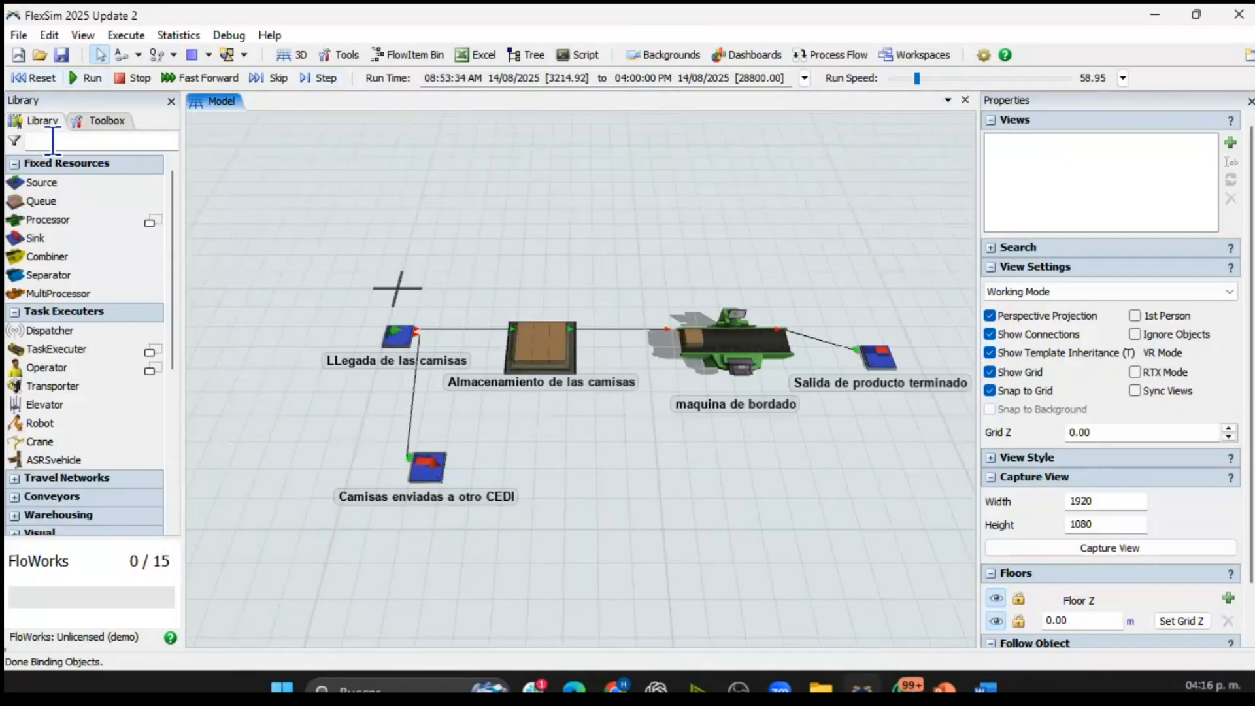
- Reset the model, place an Operator below Almacenamiento de las camisas, and create a center-port connection from the queue to it
{"action": "left_click", "coordinate": [21, 75]}
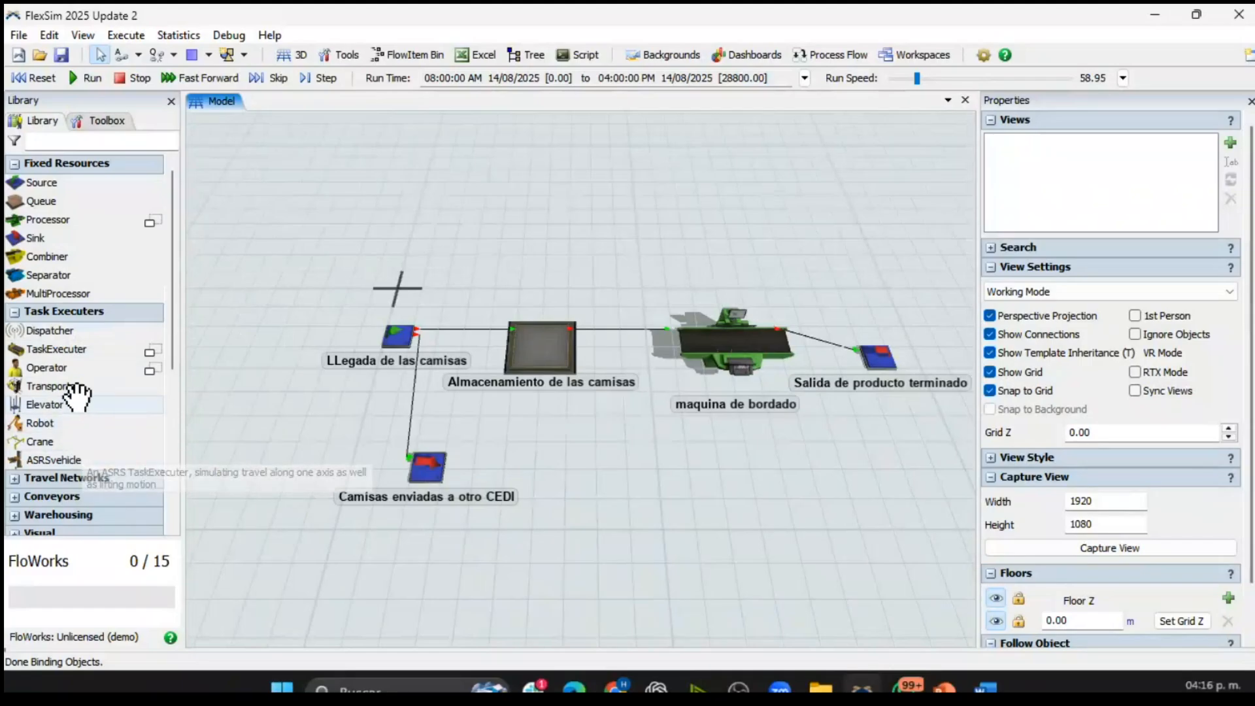
{"action": "left_click_drag", "start_coordinate": [118, 381], "coordinate": [575, 457]}
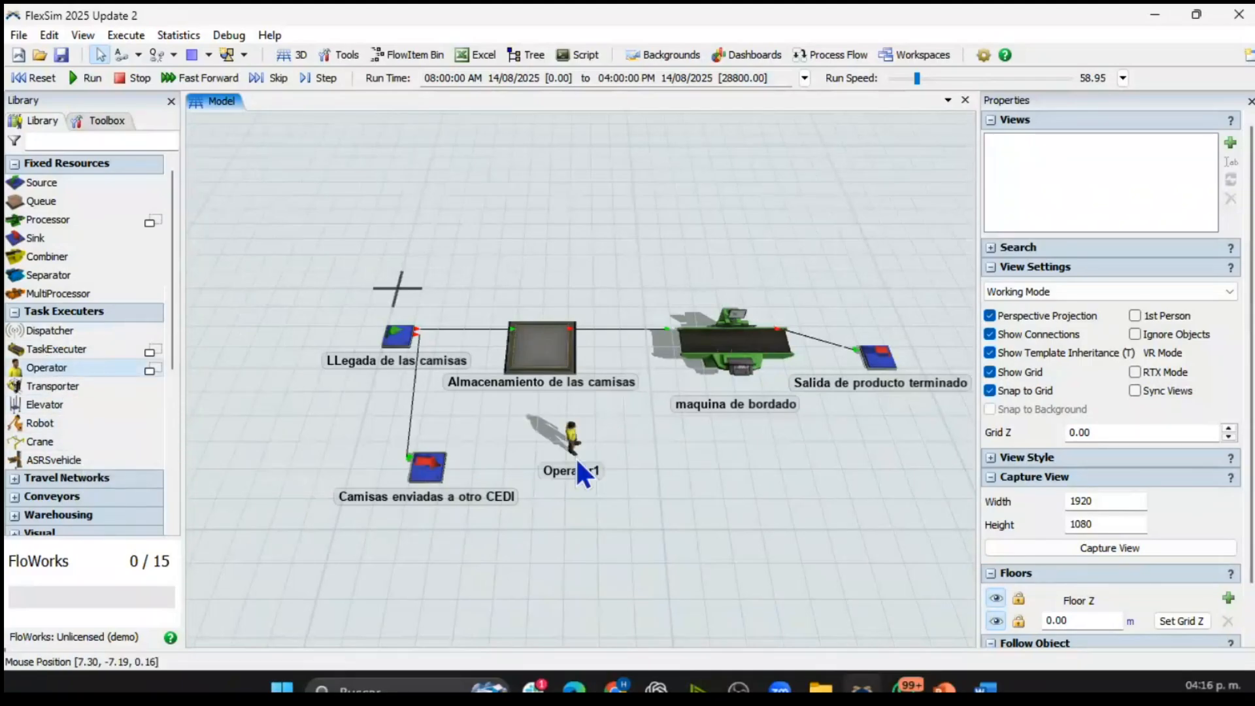
{"action": "mouse_move", "coordinate": [636, 680]}
{"action": "key", "text": "s"}
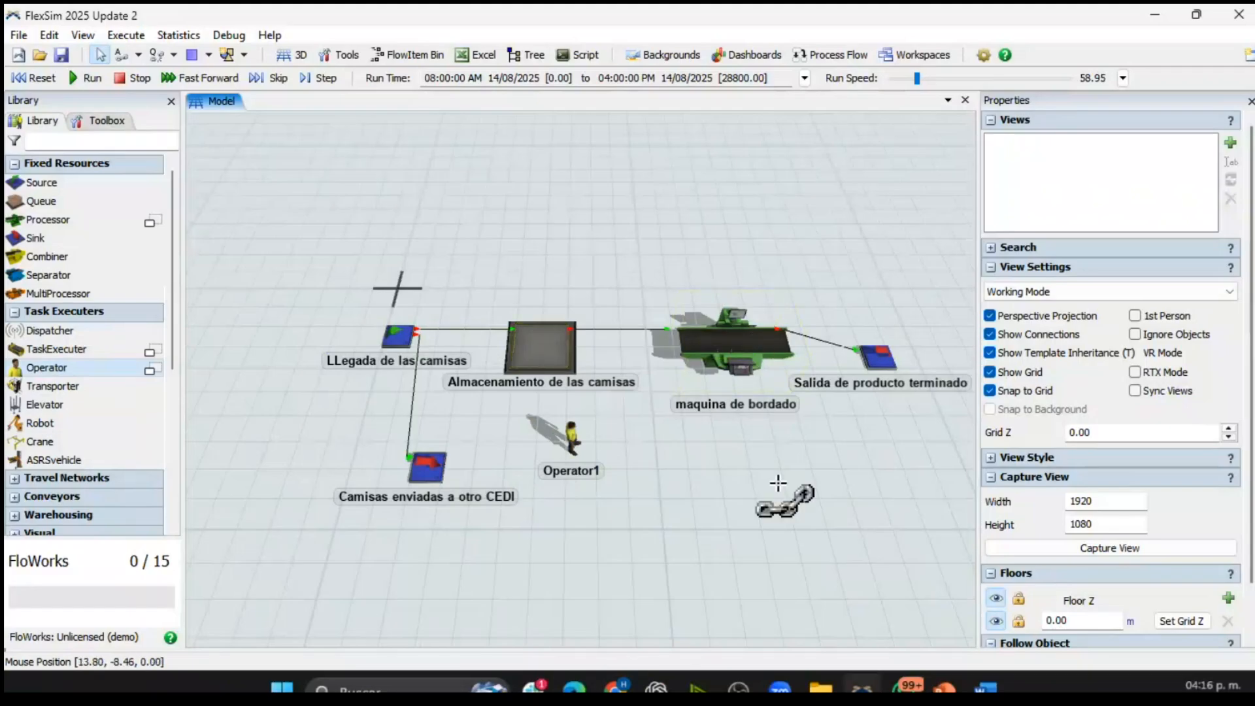
{"action": "left_click_drag", "start_coordinate": [527, 353], "coordinate": [572, 441]}
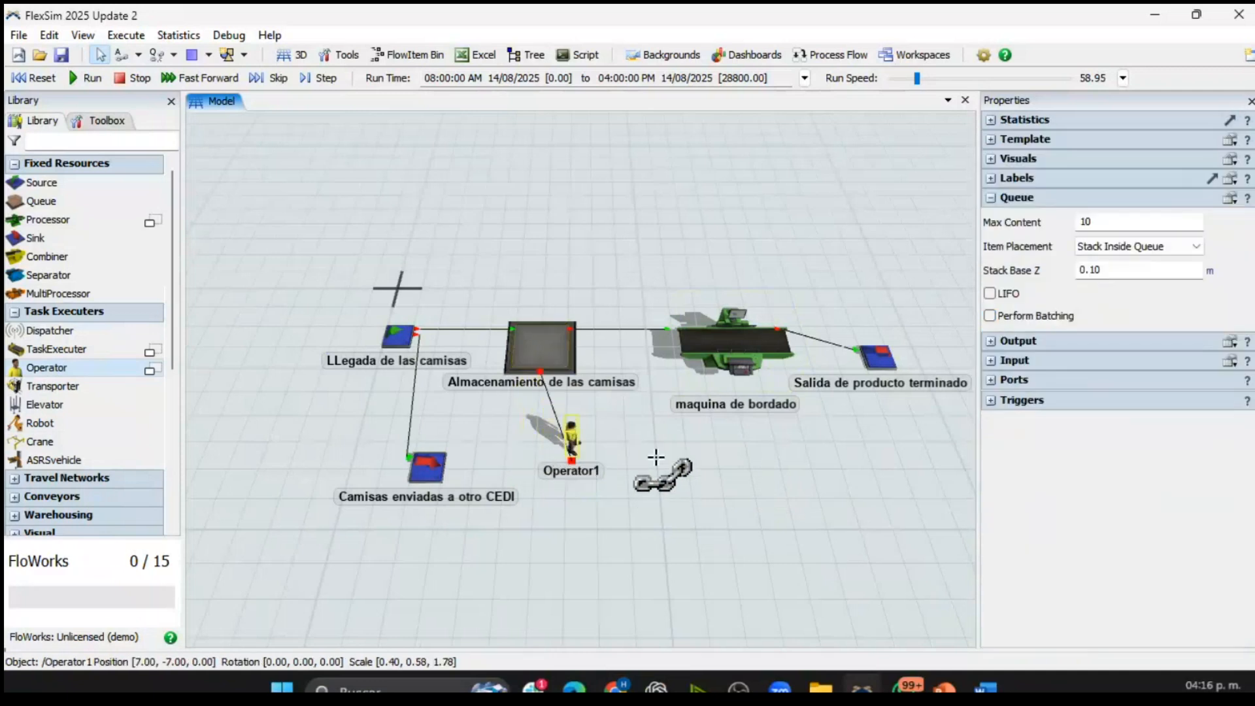
- Enable Use Transport in the output settings of Almacenamiento de las camisas
{"action": "left_click", "coordinate": [485, 360]}
{"action": "scroll", "coordinate": [485, 360], "scroll_direction": "up", "scroll_amount": 3}
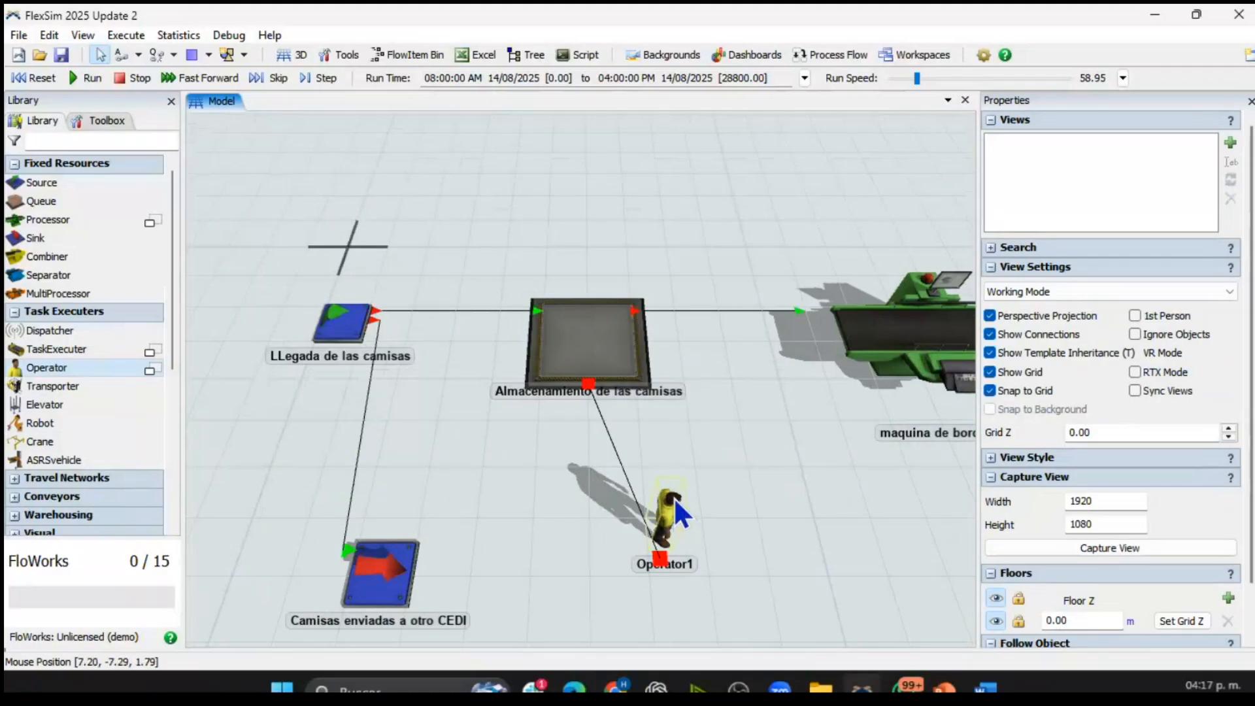
{"action": "left_click", "coordinate": [587, 345]}
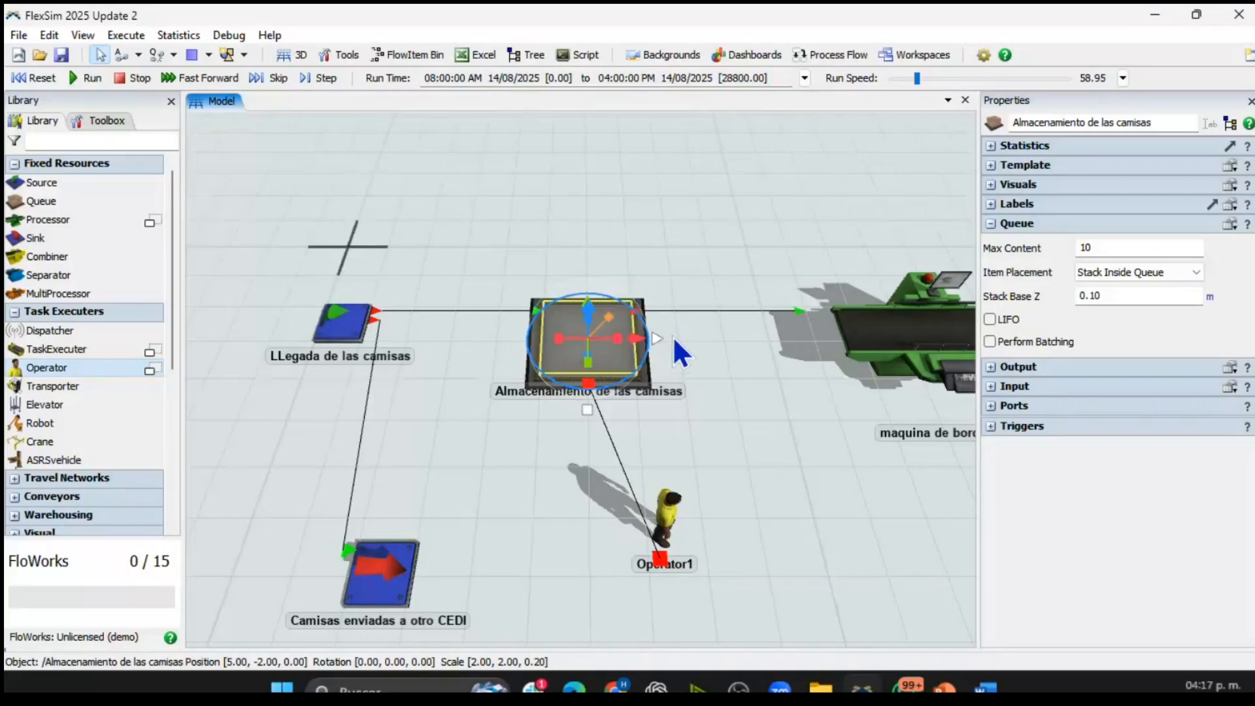
{"action": "left_click", "coordinate": [1008, 368]}
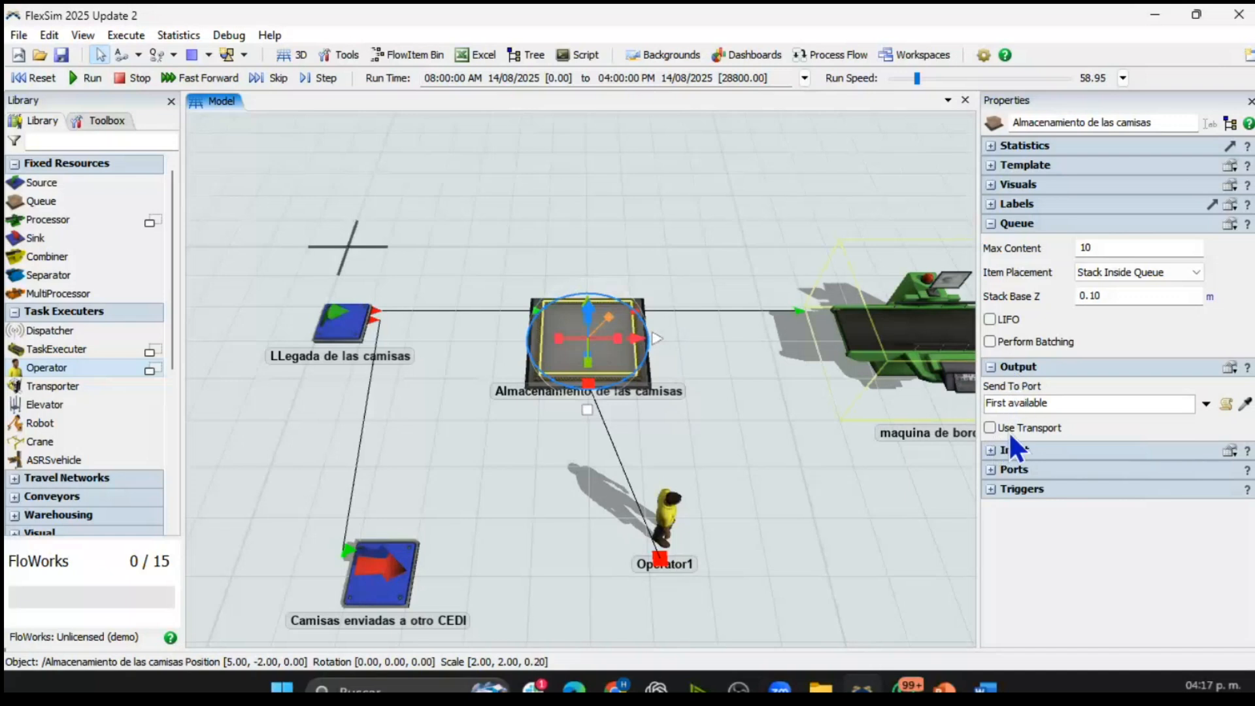
{"action": "left_click", "coordinate": [989, 428]}
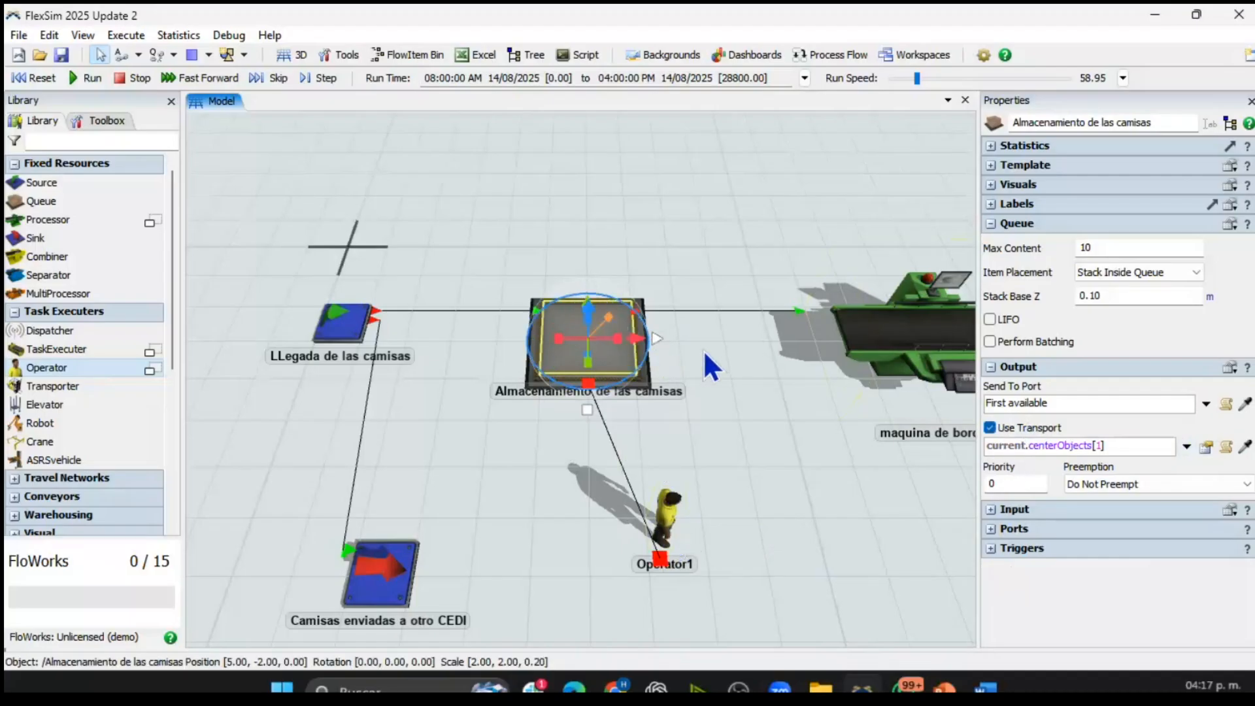
- Reset and run the model at a run speed of 6.28 to watch the operator carry shirts to maquina de bordado
{"action": "left_click", "coordinate": [732, 460]}
{"action": "scroll", "coordinate": [732, 460], "scroll_direction": "down", "scroll_amount": 3}
{"action": "left_click_drag", "start_coordinate": [799, 535], "coordinate": [702, 508]}
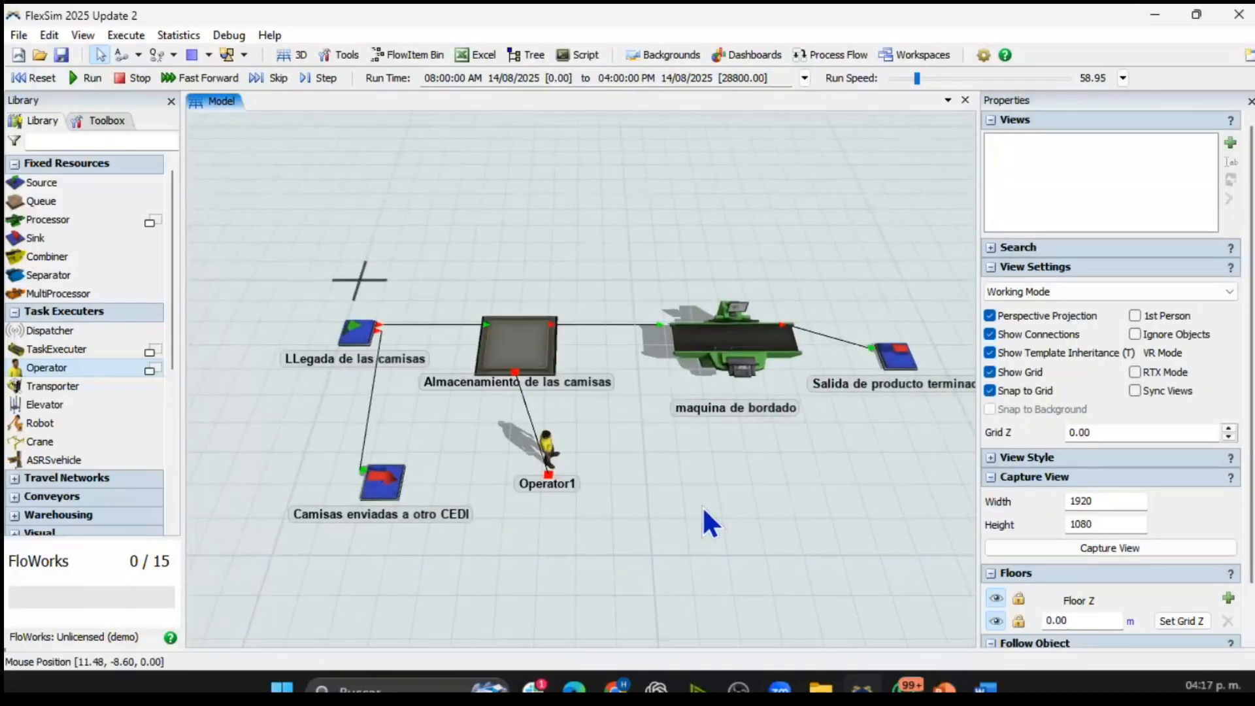
{"action": "left_click", "coordinate": [17, 78]}
{"action": "left_click", "coordinate": [80, 77]}
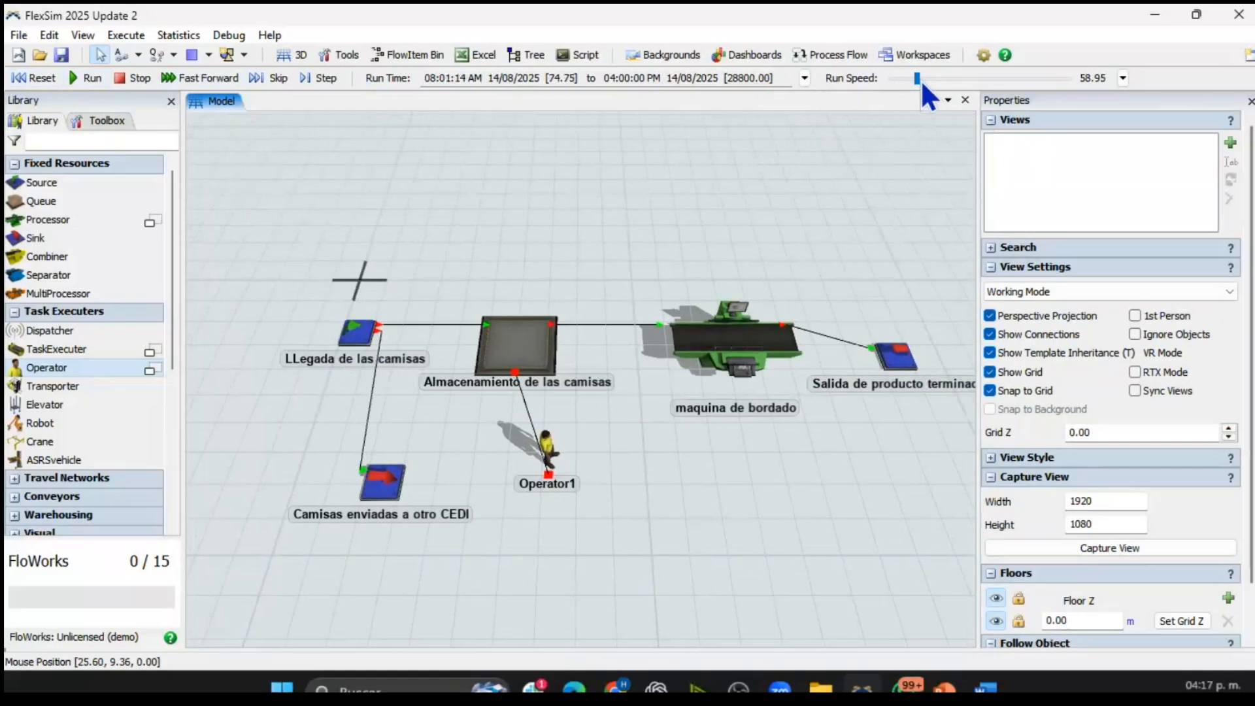
{"action": "mouse_move", "coordinate": [916, 83]}
{"action": "left_mouse_down"}
{"action": "mouse_move", "coordinate": [929, 80]}
{"action": "mouse_move", "coordinate": [895, 89]}
{"action": "mouse_move", "coordinate": [906, 88]}
{"action": "left_mouse_up"}
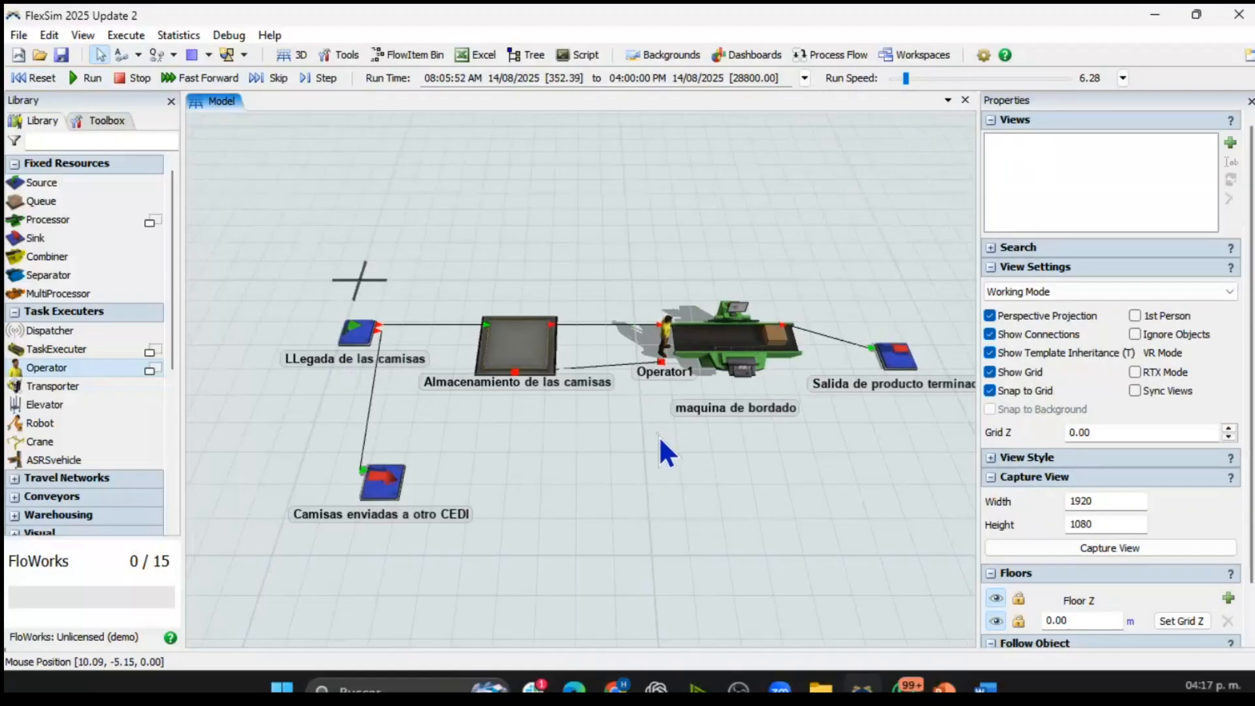
{"action": "scroll", "coordinate": [659, 435], "scroll_direction": "up", "scroll_amount": 2}
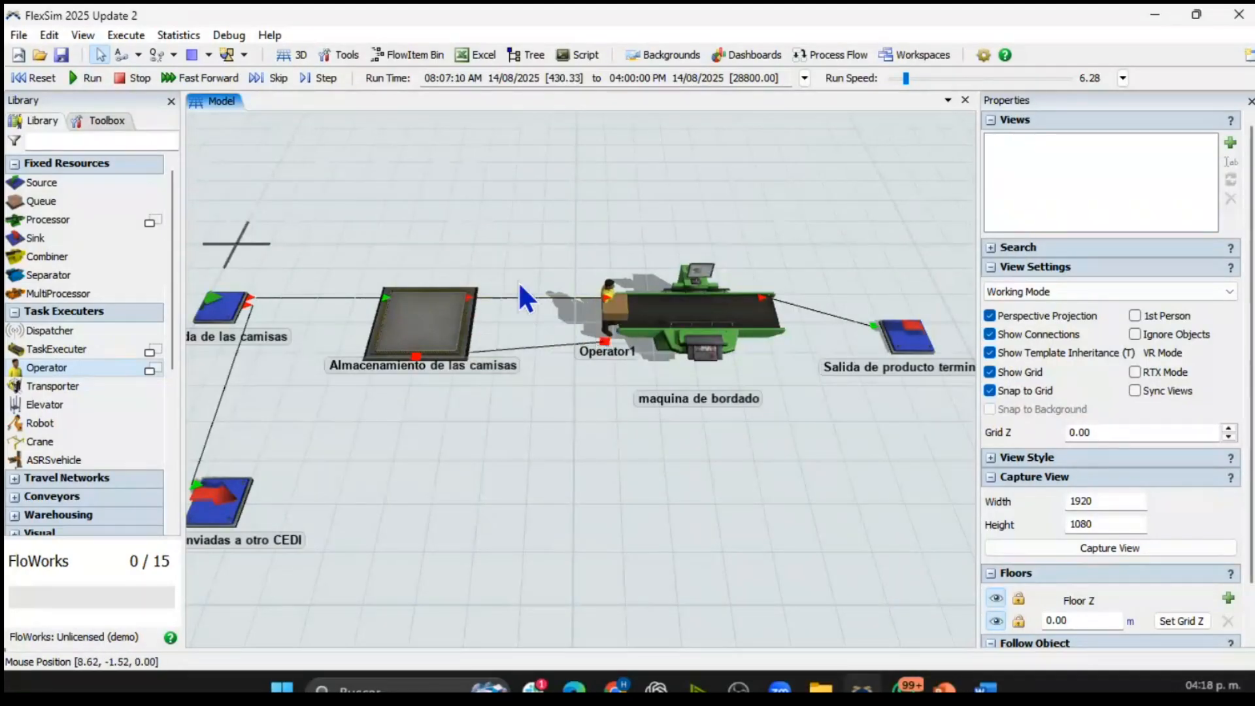
- Move Almacenamiento de las camisas far from maquina de bordado, to about X 1, Y 13, while the model runs
{"action": "left_click_drag", "start_coordinate": [440, 330], "coordinate": [406, 110]}
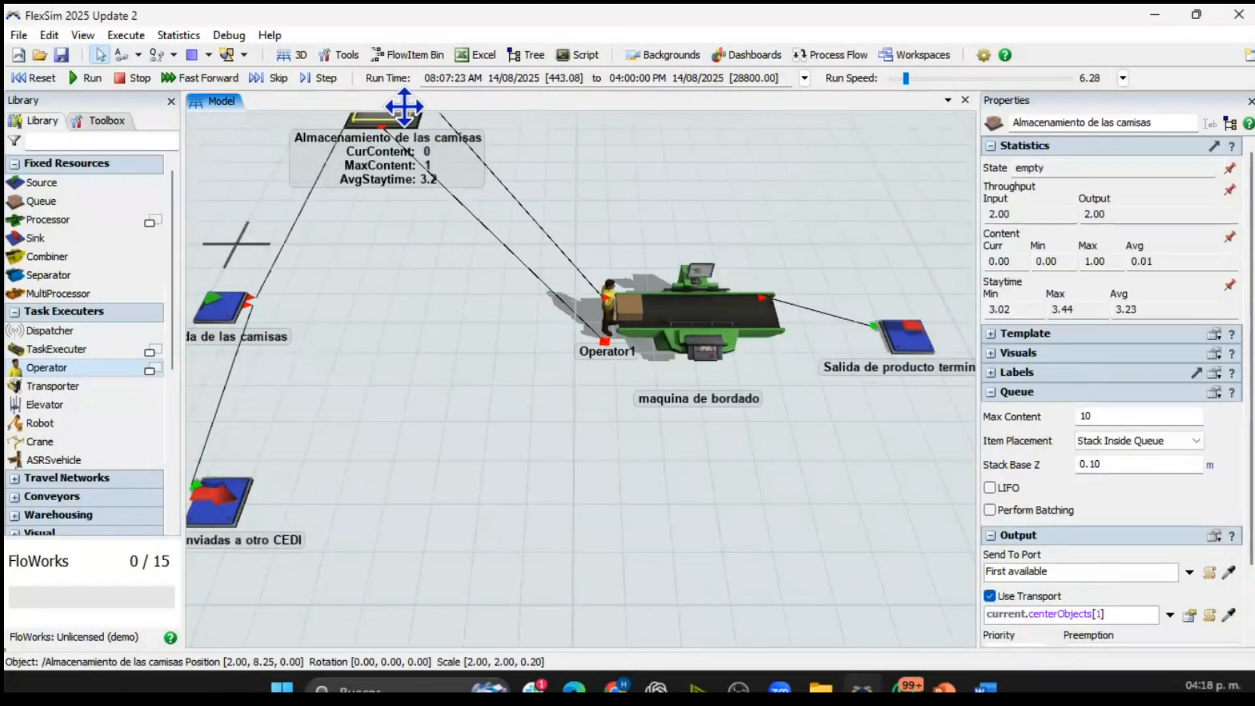
{"action": "left_click_drag", "start_coordinate": [425, 294], "coordinate": [436, 575]}
{"action": "scroll", "coordinate": [635, 344], "scroll_direction": "down", "scroll_amount": 2}
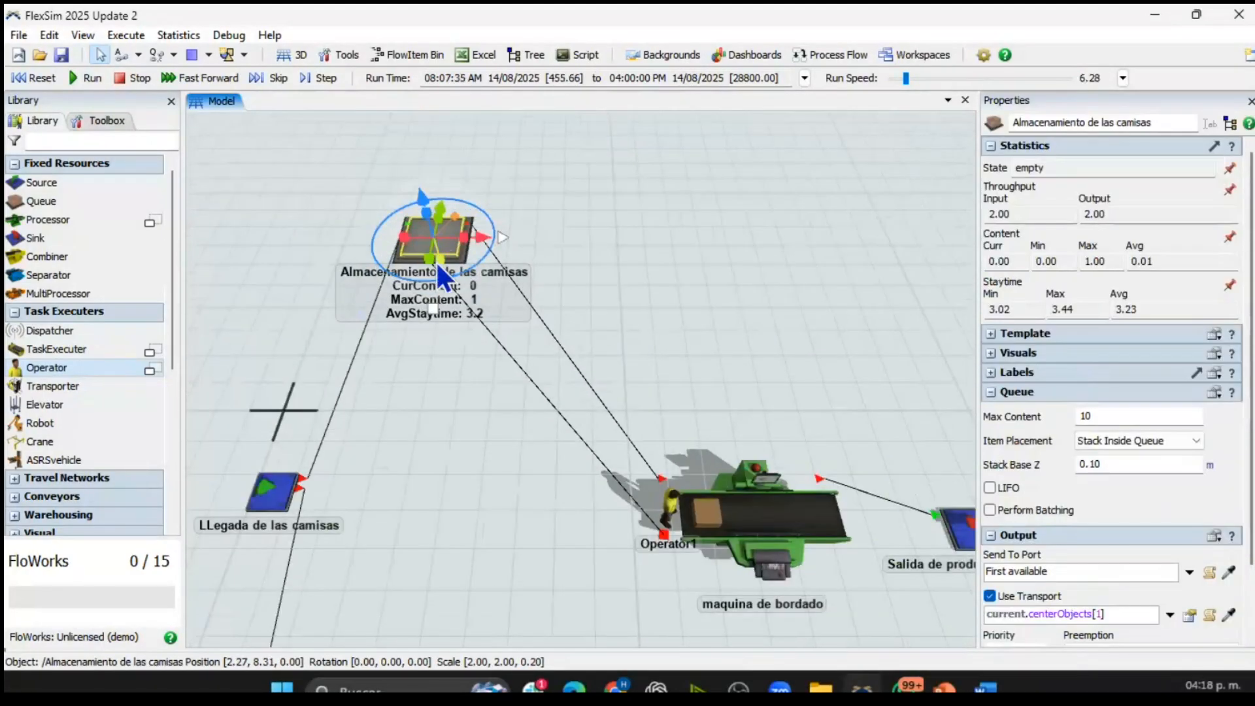
{"action": "left_click_drag", "start_coordinate": [458, 239], "coordinate": [427, 172]}
- Try a run speed of 8.00, then slow it to 1.99 and follow the operator's long trip from the queue to the machine
{"action": "mouse_move", "coordinate": [906, 77]}
{"action": "left_mouse_down"}
{"action": "mouse_move", "coordinate": [924, 78]}
{"action": "mouse_move", "coordinate": [907, 79]}
{"action": "left_mouse_up"}
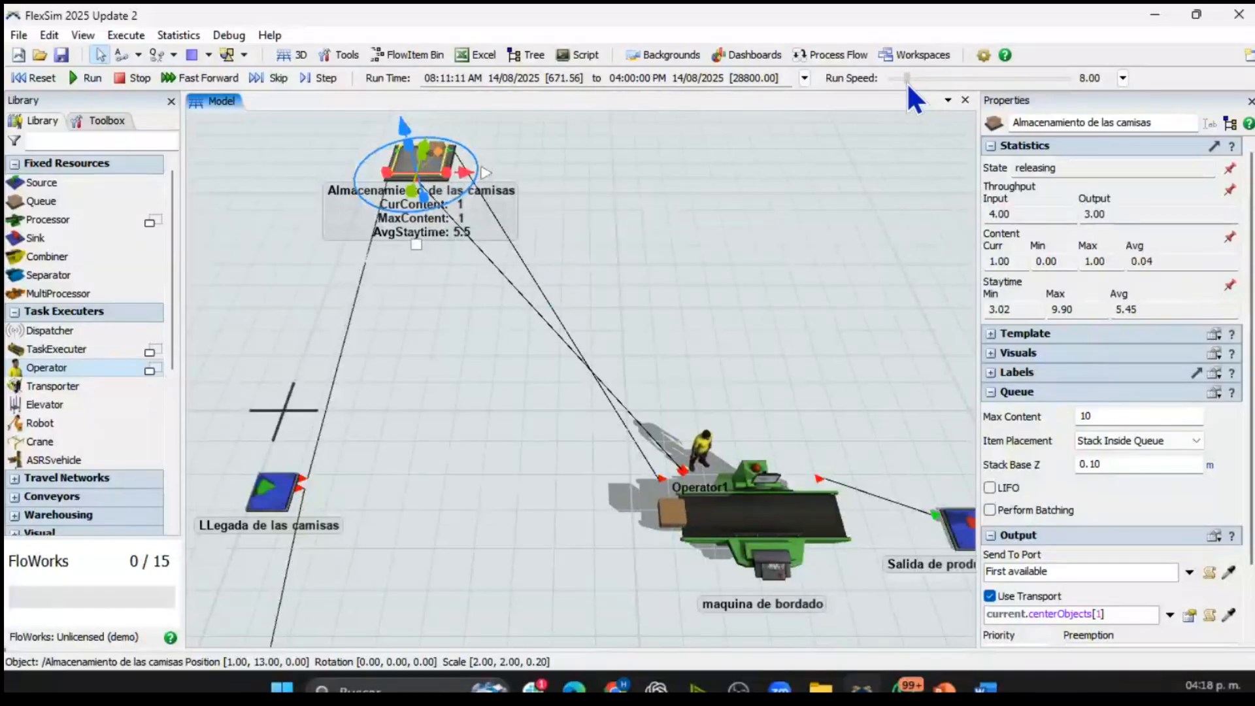
{"action": "left_click", "coordinate": [493, 217]}
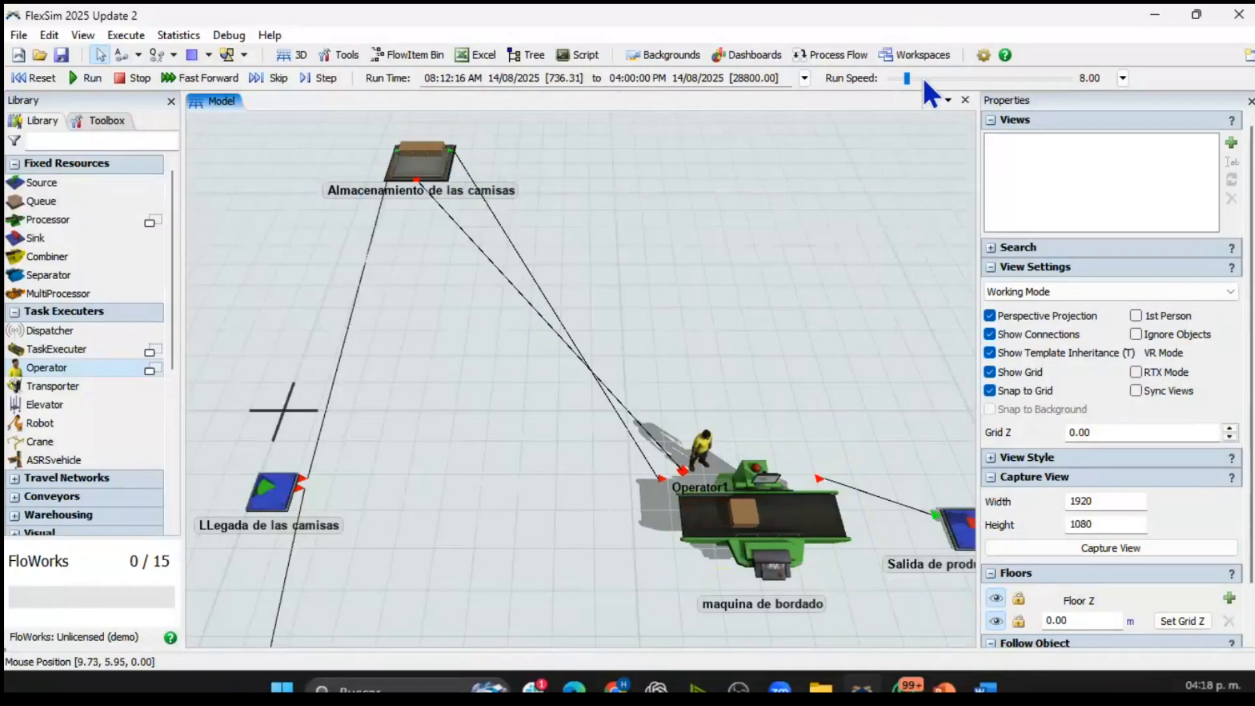
{"action": "left_click_drag", "start_coordinate": [912, 77], "coordinate": [902, 77]}
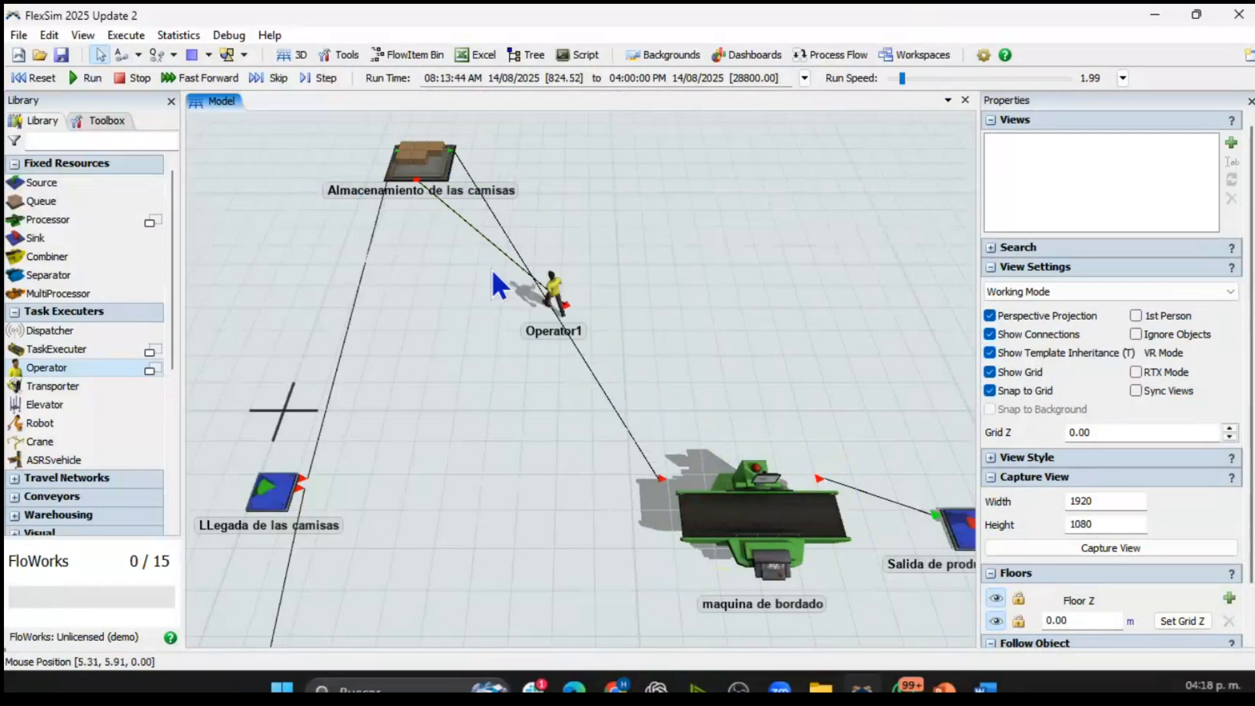
{"action": "scroll", "coordinate": [500, 268], "scroll_direction": "up", "scroll_amount": 5}
{"action": "mouse_move", "coordinate": [501, 268]}
{"action": "left_mouse_down"}
{"action": "mouse_move", "coordinate": [523, 232]}
{"action": "mouse_move", "coordinate": [505, 253]}
{"action": "left_mouse_up"}
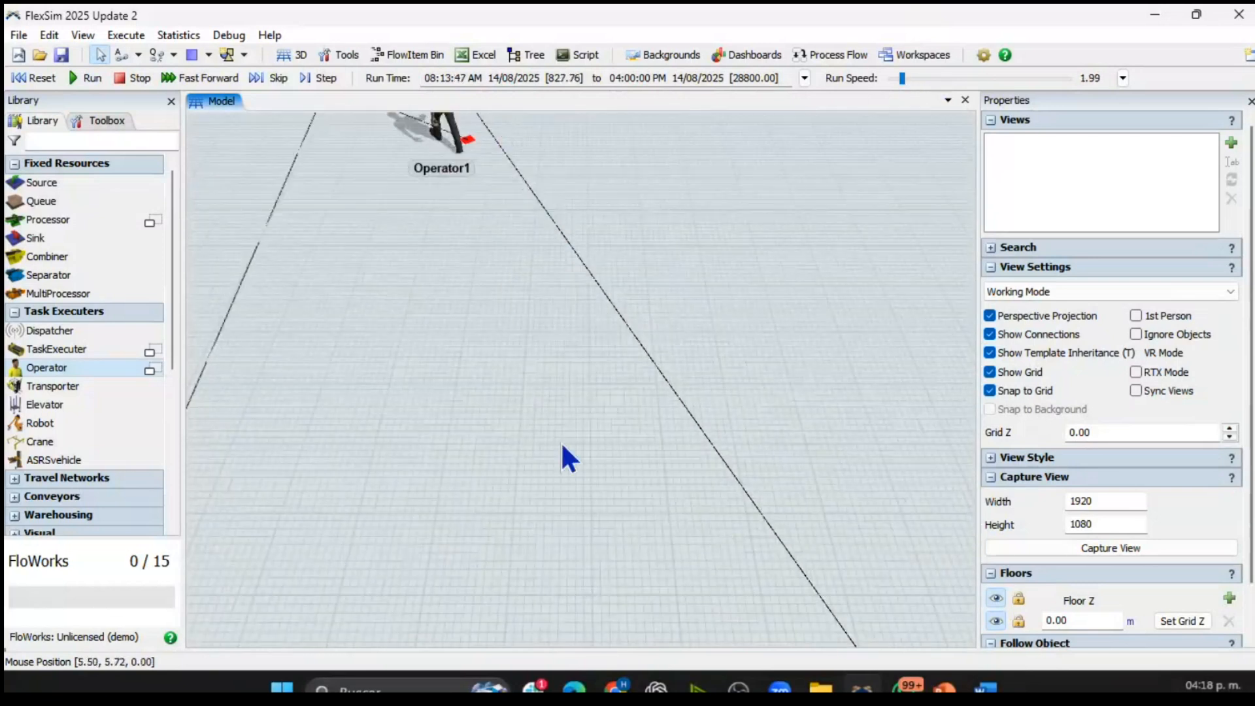
{"action": "left_click_drag", "start_coordinate": [540, 391], "coordinate": [543, 439]}
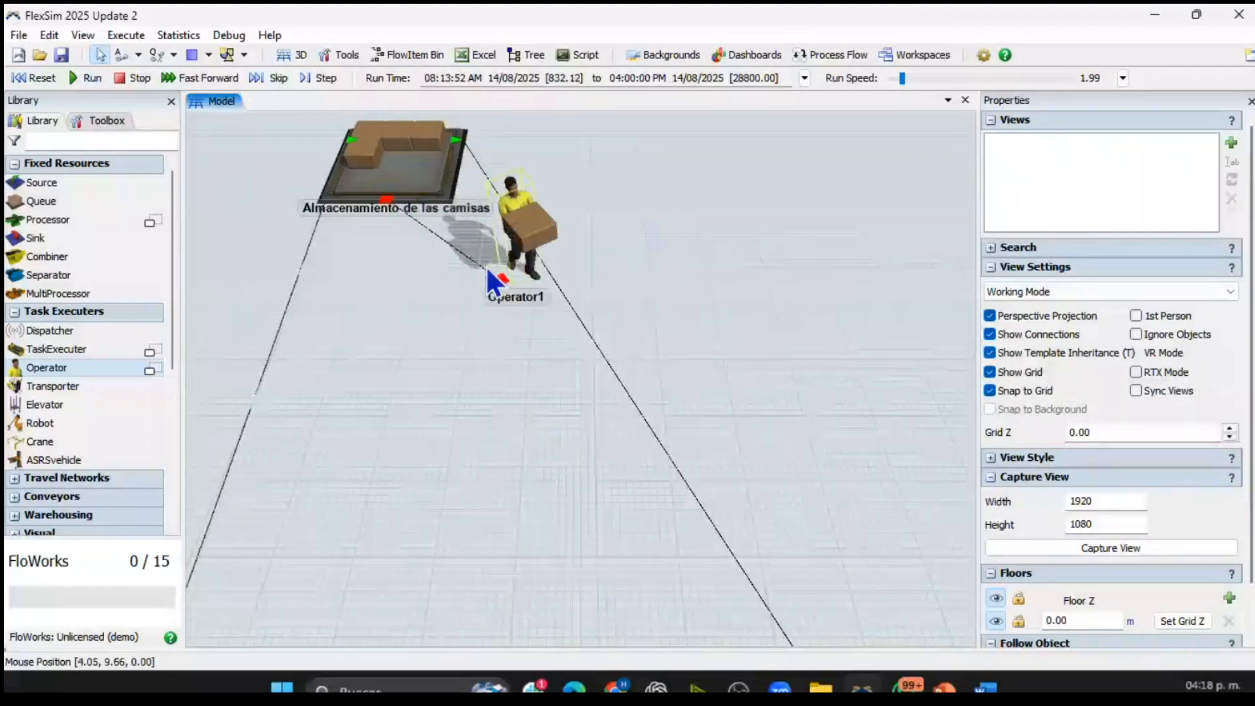
{"action": "left_click_drag", "start_coordinate": [532, 336], "coordinate": [481, 353]}
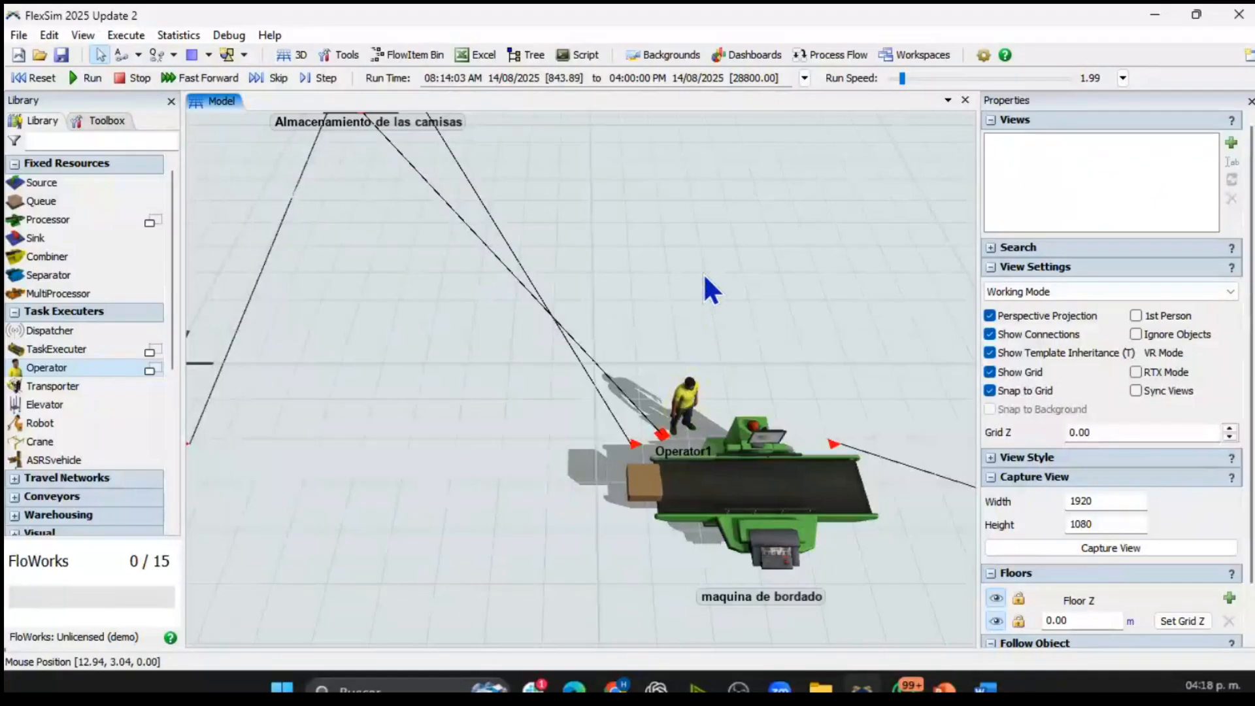
{"action": "scroll", "coordinate": [497, 301], "scroll_direction": "down", "scroll_amount": 3}
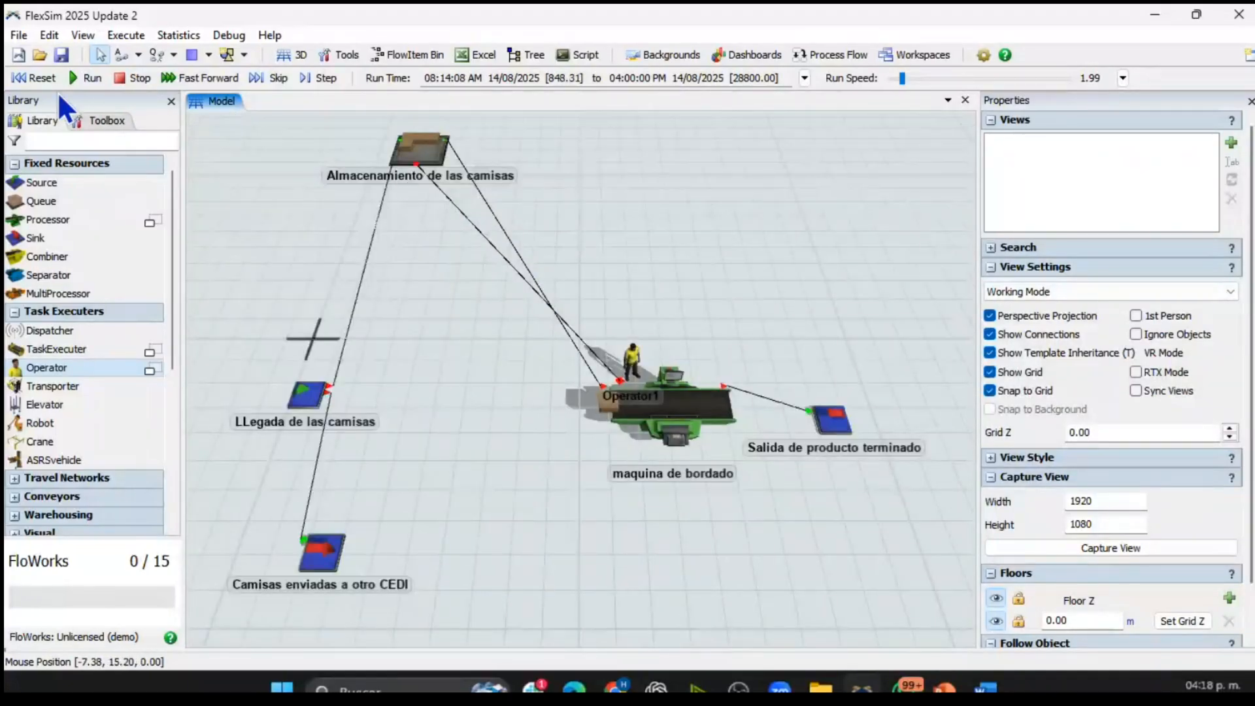
- Reset the model and move Almacenamiento de las camisas back in line between LLegada de las camisas and maquina de bordado
{"action": "left_click", "coordinate": [28, 78]}
{"action": "left_click_drag", "start_coordinate": [421, 154], "coordinate": [484, 411]}
{"action": "left_click", "coordinate": [552, 224]}
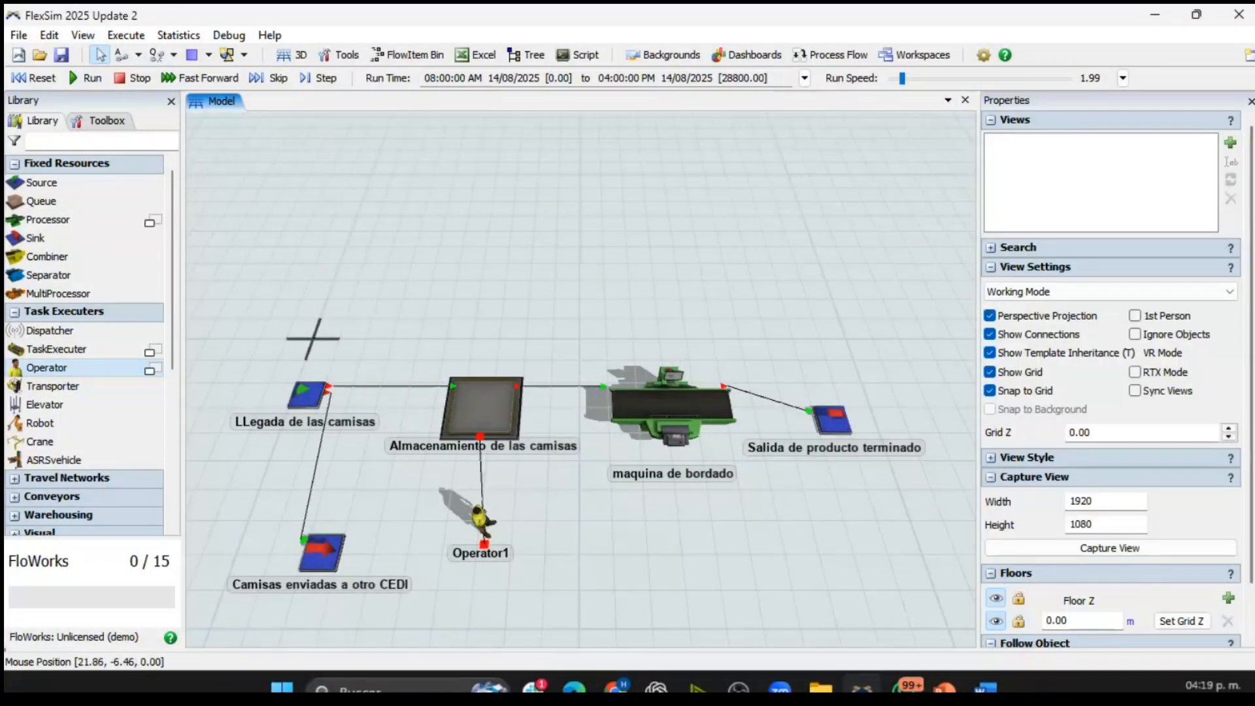
- Add a new dashboard beside the 3D model, zoom out to show the whole process, and widen the model view
{"action": "mouse_move", "coordinate": [945, 686]}
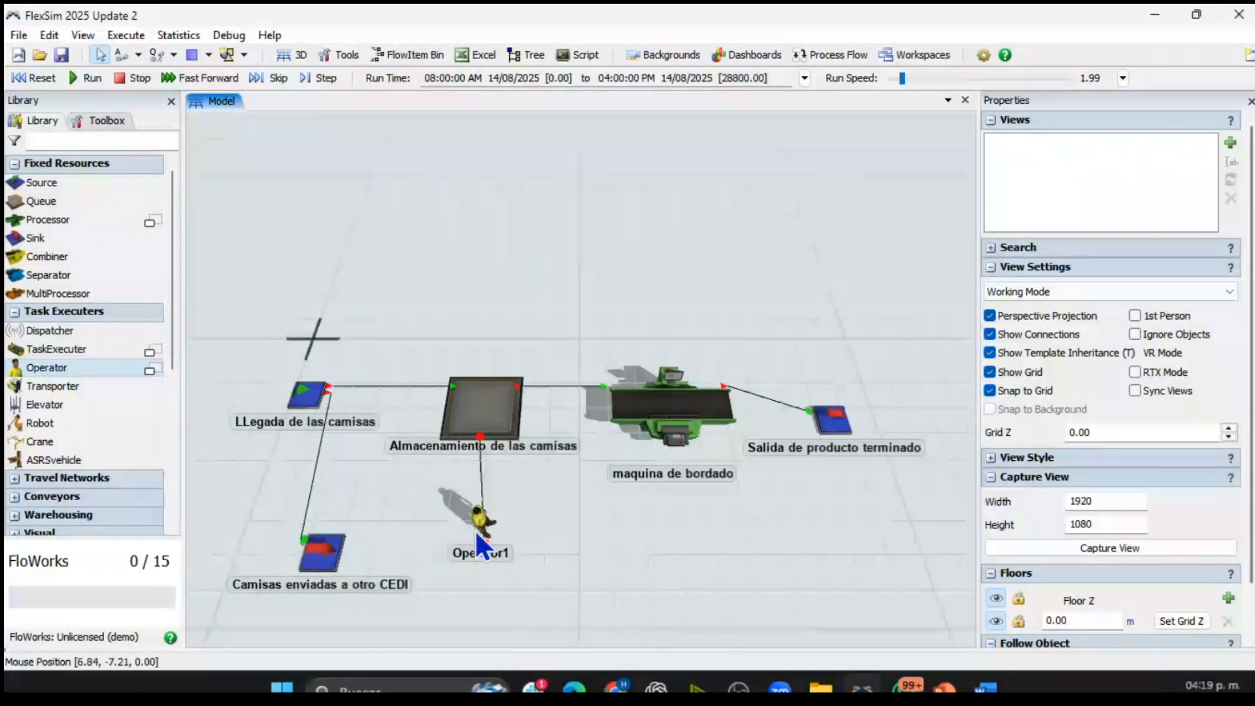
{"action": "left_click", "coordinate": [759, 56]}
{"action": "left_click", "coordinate": [785, 76]}
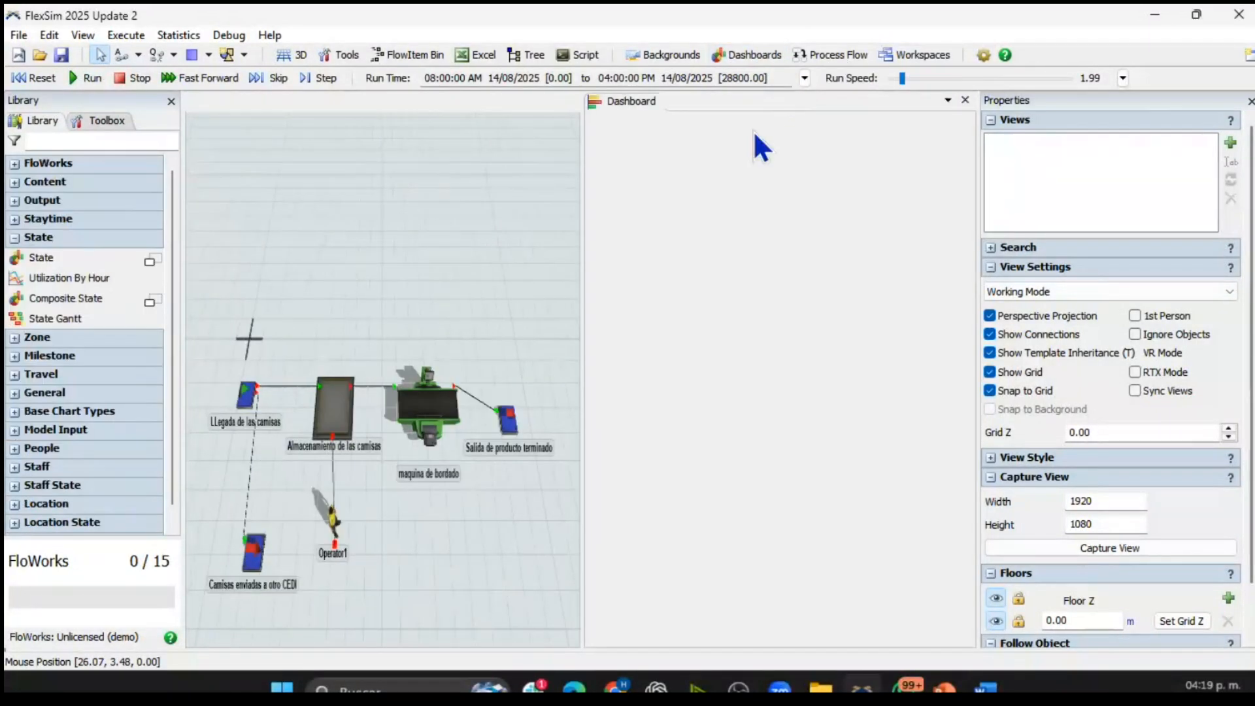
{"action": "scroll", "coordinate": [417, 233], "scroll_direction": "down", "scroll_amount": 3}
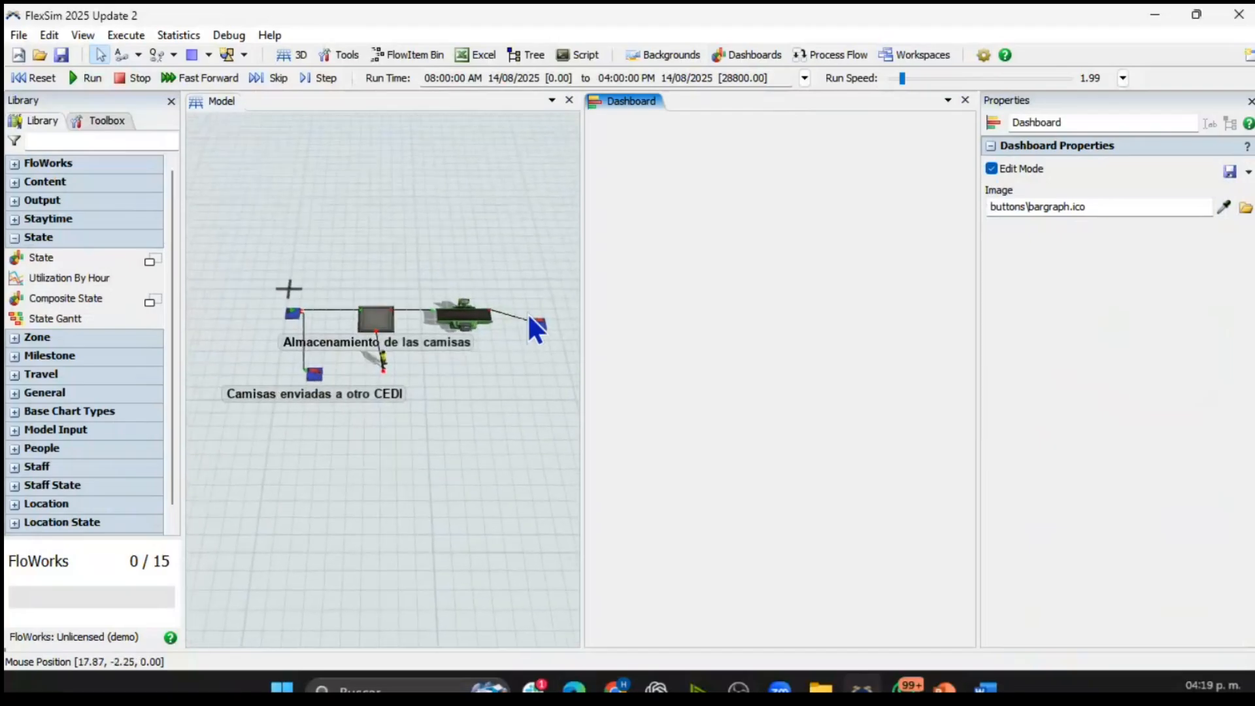
{"action": "left_click_drag", "start_coordinate": [584, 333], "coordinate": [631, 382]}
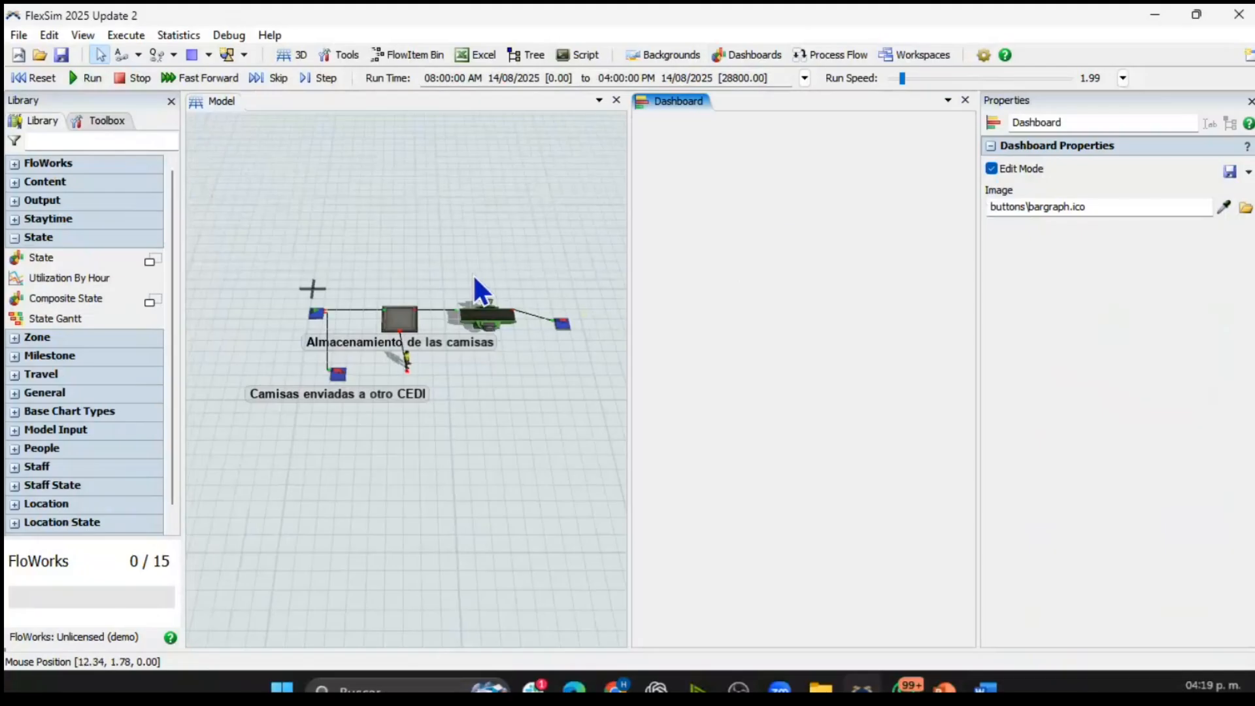
- Collapse the State charts, expand the Content charts in the dashboard library, and switch between the model and the dashboard
{"action": "left_click", "coordinate": [44, 237]}
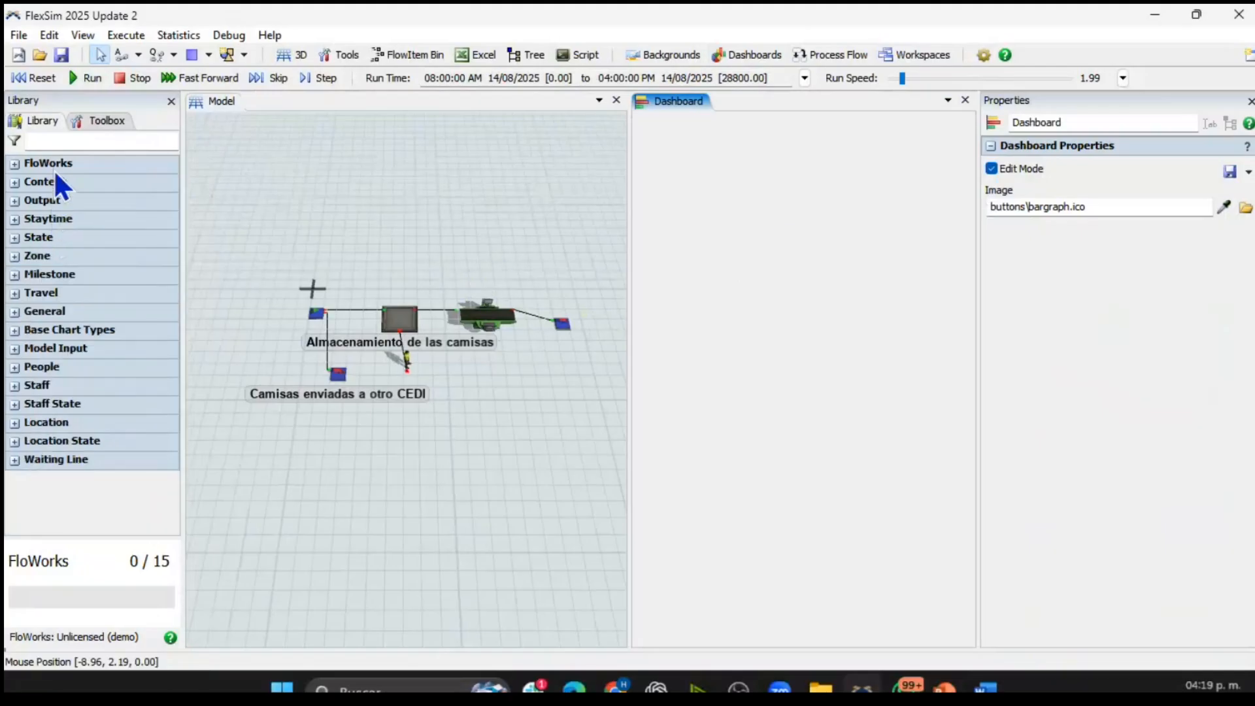
{"action": "left_click", "coordinate": [52, 182]}
{"action": "left_click", "coordinate": [428, 215]}
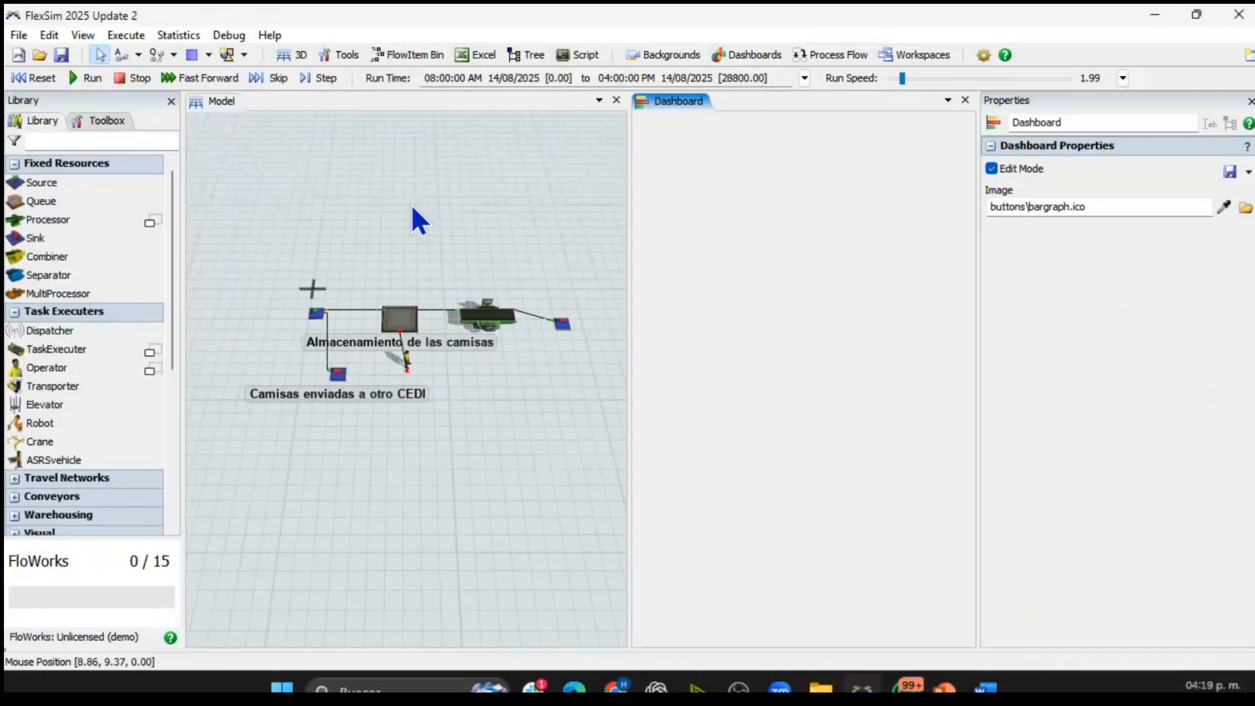
{"action": "left_click", "coordinate": [735, 232]}
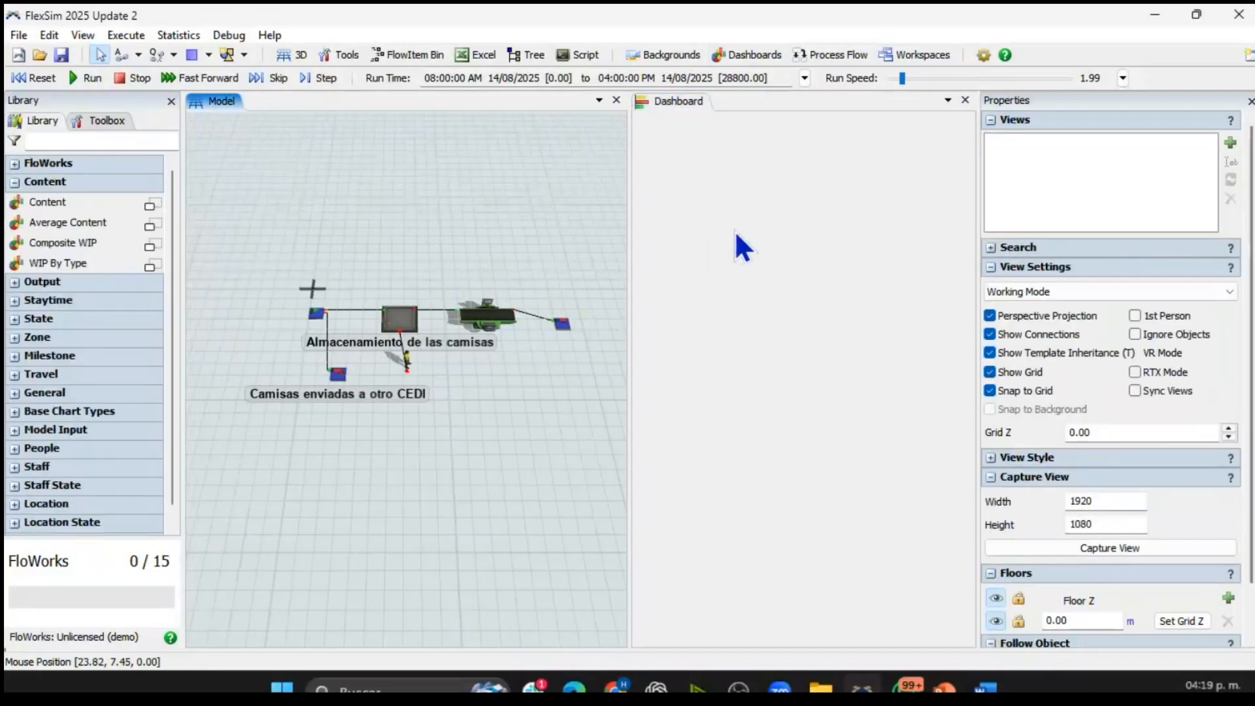
- Add an Output table from the Output charts to the dashboard and place it in the upper-left corner of the canvas
{"action": "left_click", "coordinate": [694, 116]}
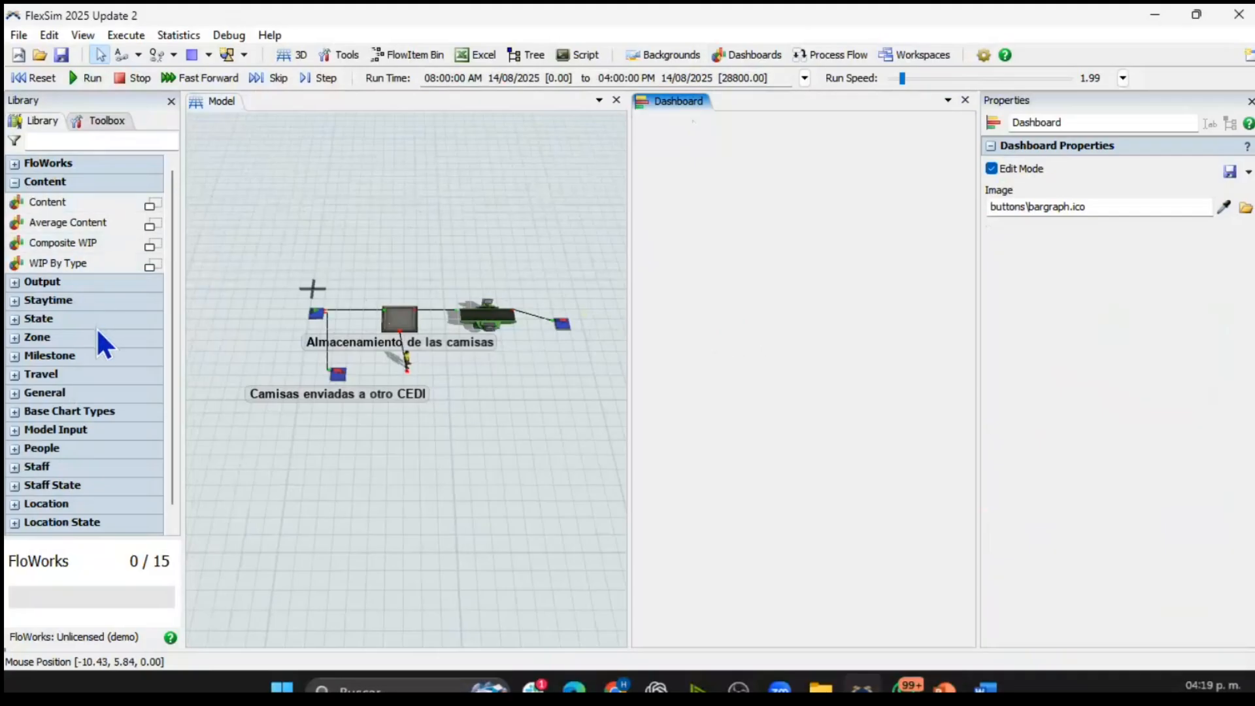
{"action": "left_click", "coordinate": [41, 283]}
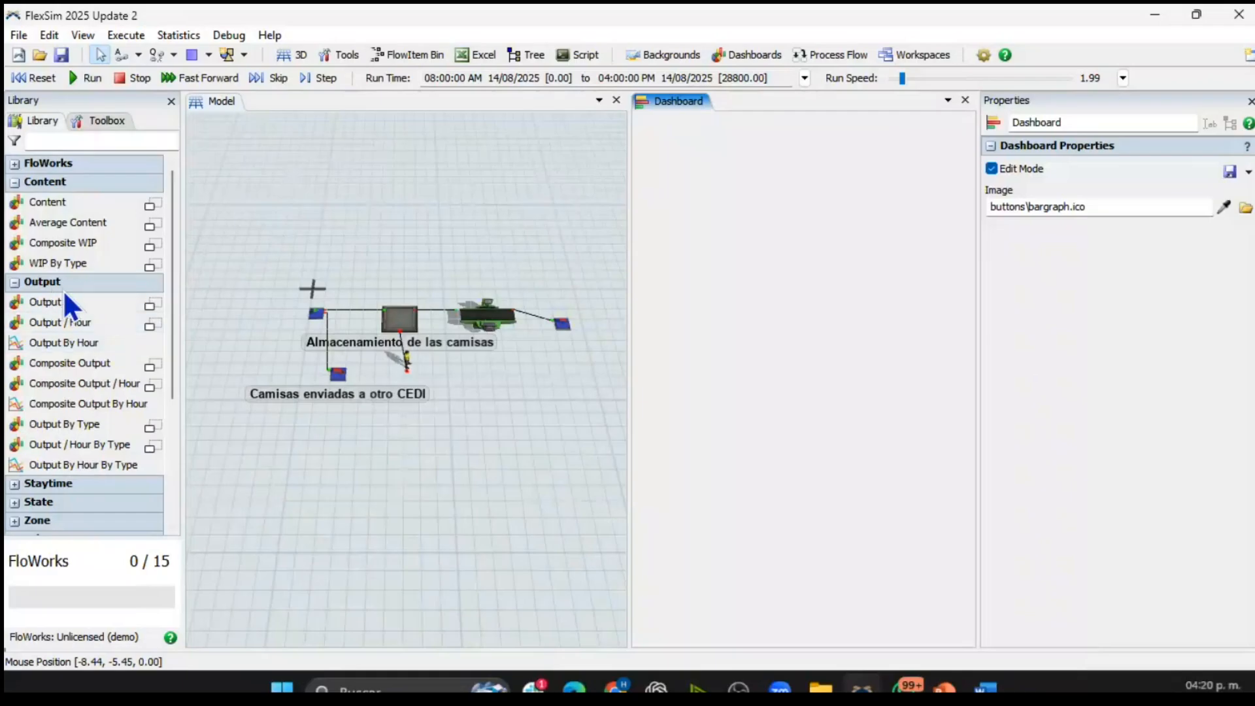
{"action": "left_click", "coordinate": [149, 302]}
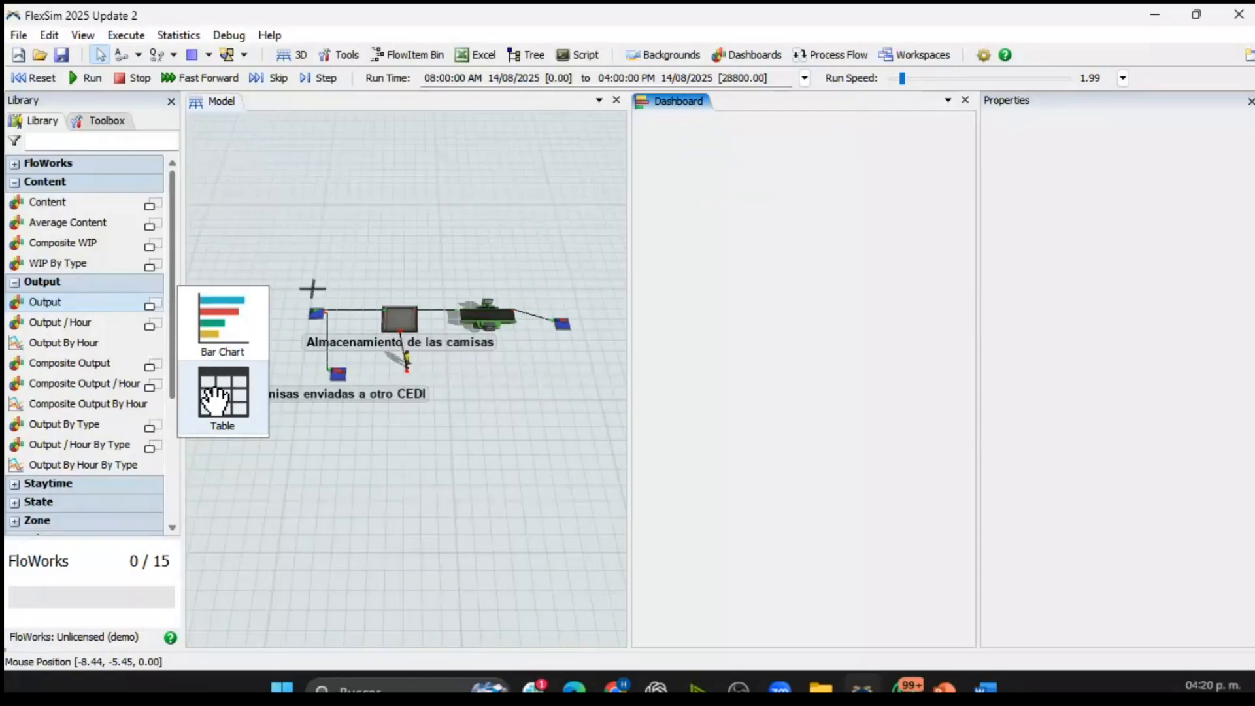
{"action": "left_click_drag", "start_coordinate": [214, 400], "coordinate": [651, 143]}
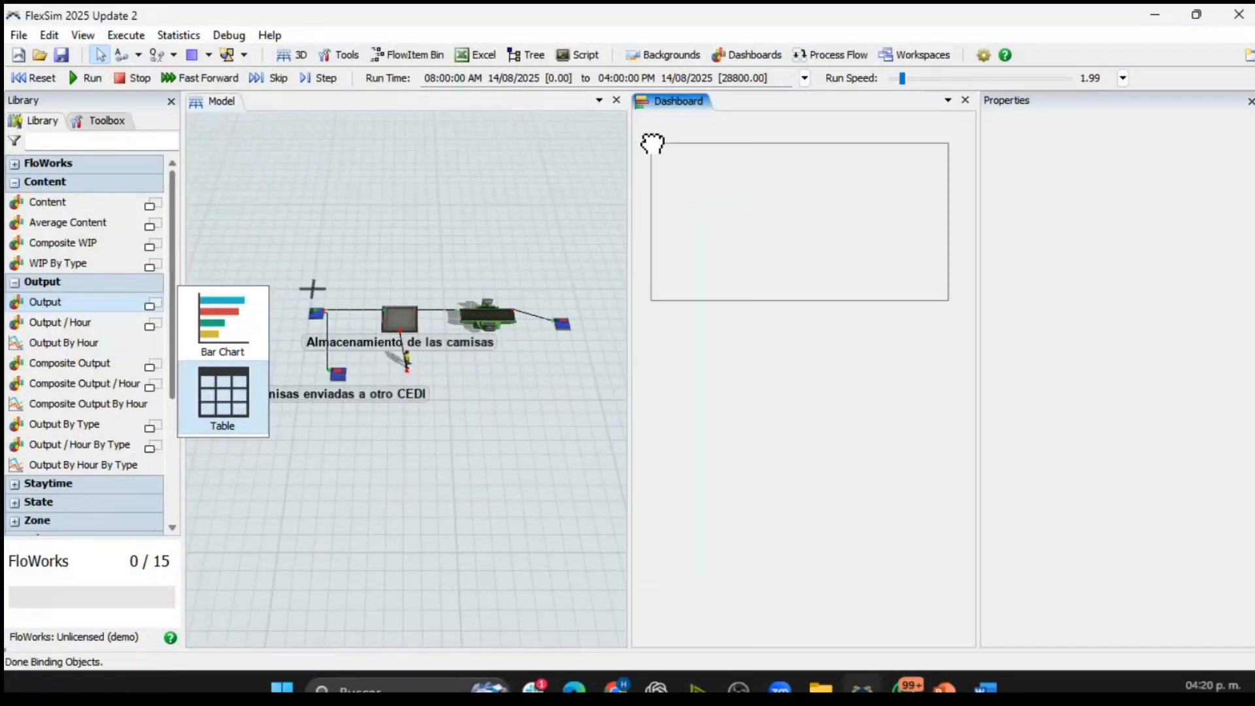
{"action": "left_click", "coordinate": [777, 157]}
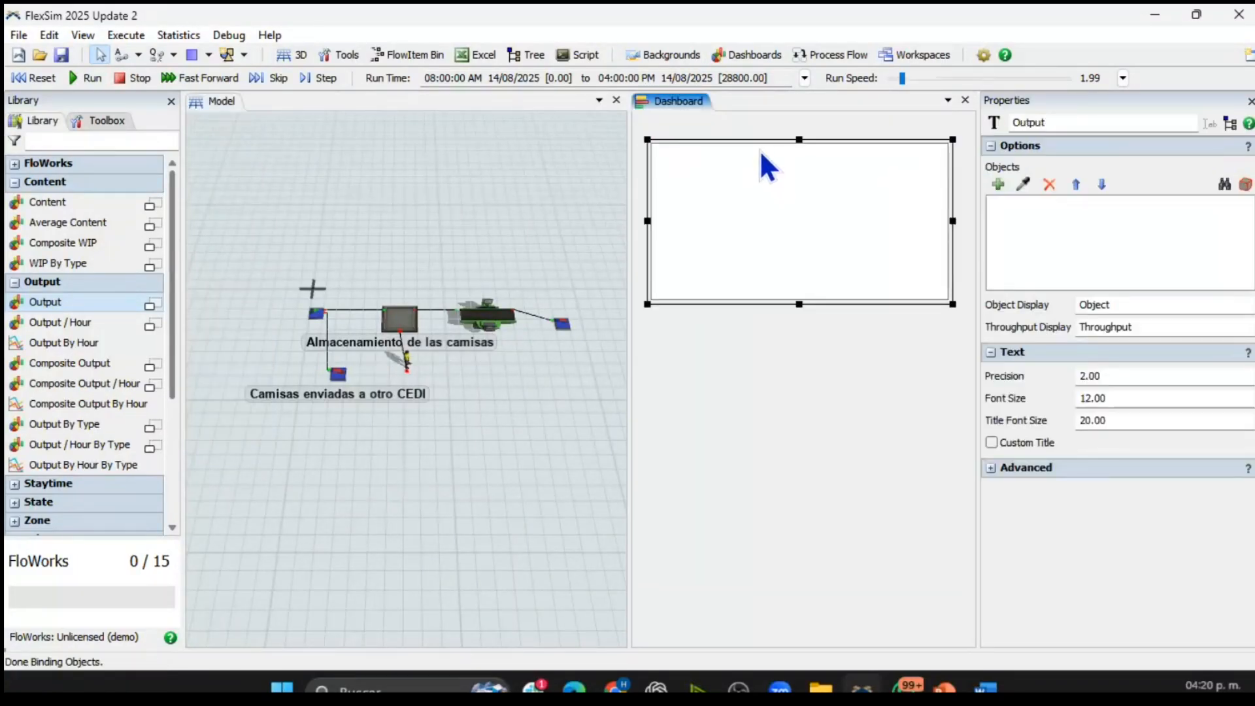
{"action": "left_click_drag", "start_coordinate": [757, 137], "coordinate": [735, 117]}
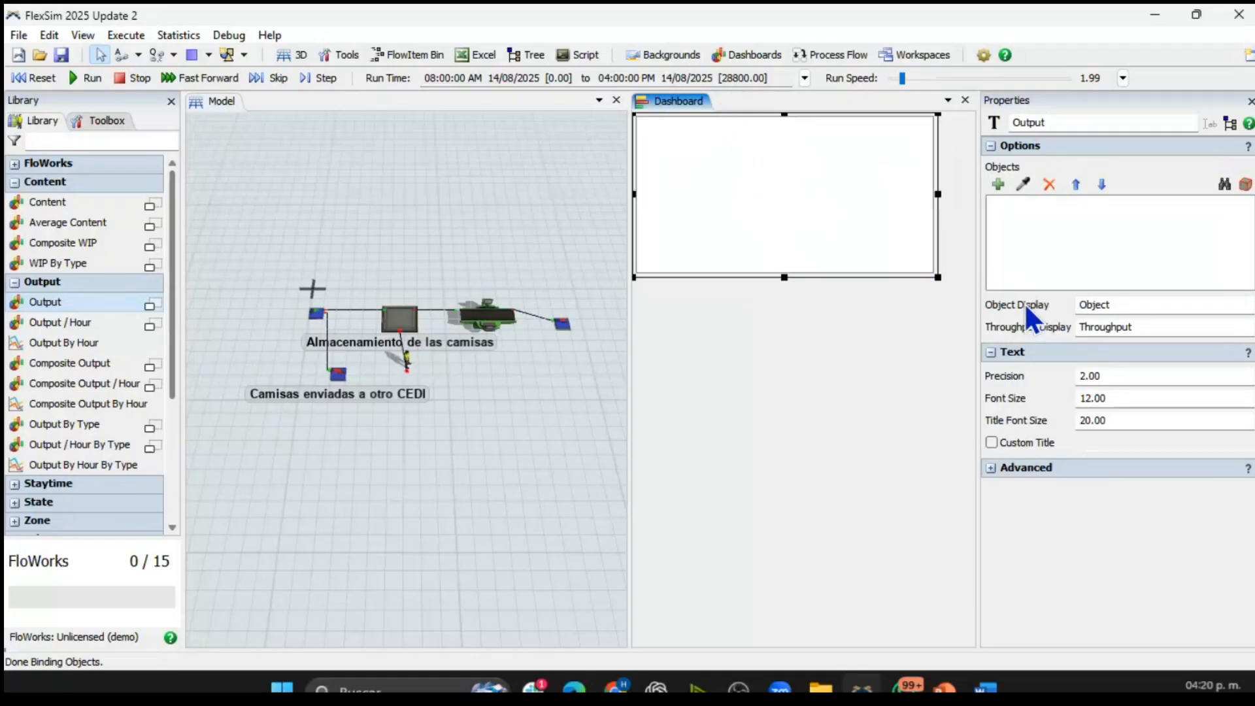
- Sample Salida de producto terminado and Camisas enviadas a otro CEDI as the objects of the Output table
{"action": "left_click", "coordinate": [1023, 185]}
{"action": "left_click", "coordinate": [558, 322]}
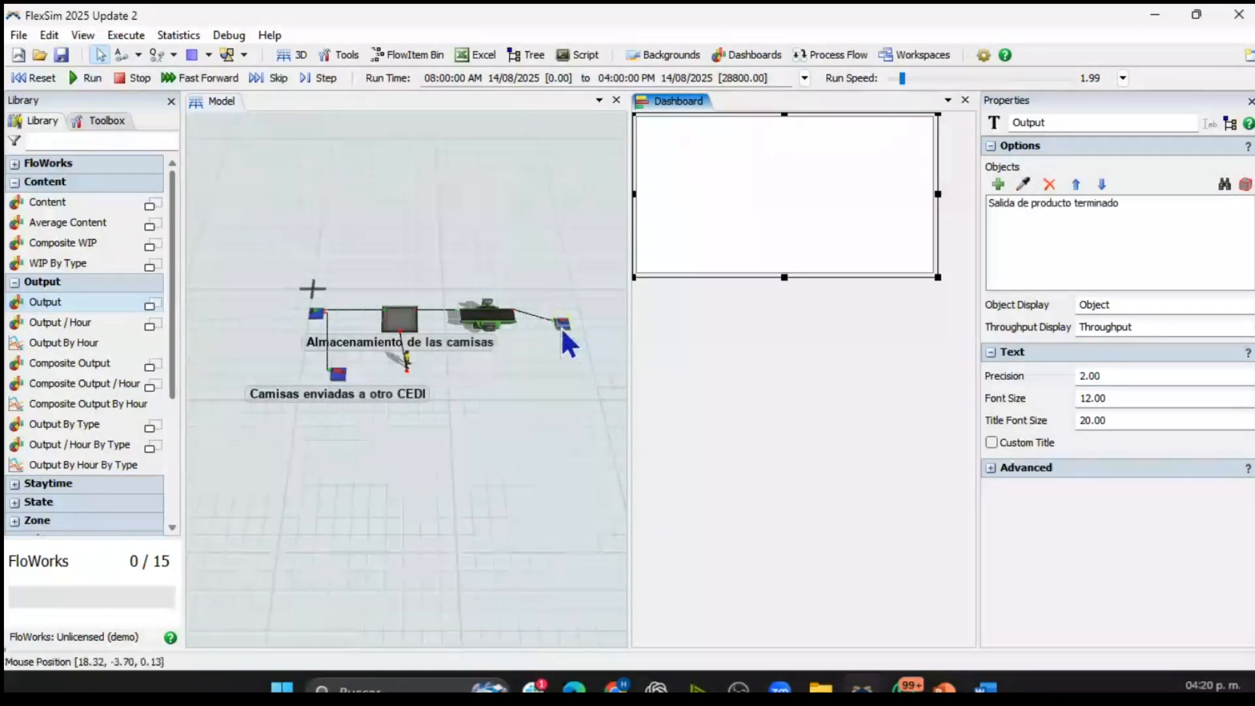
{"action": "left_click", "coordinate": [1024, 184]}
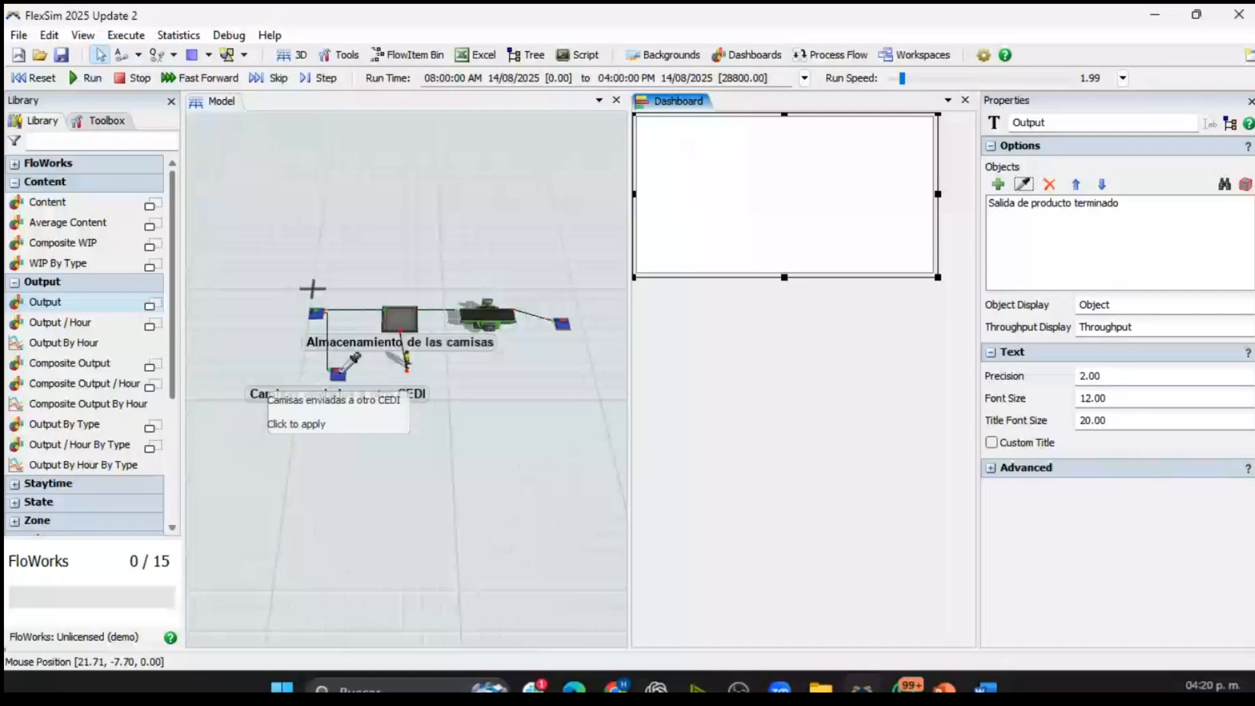
{"action": "left_click", "coordinate": [346, 366]}
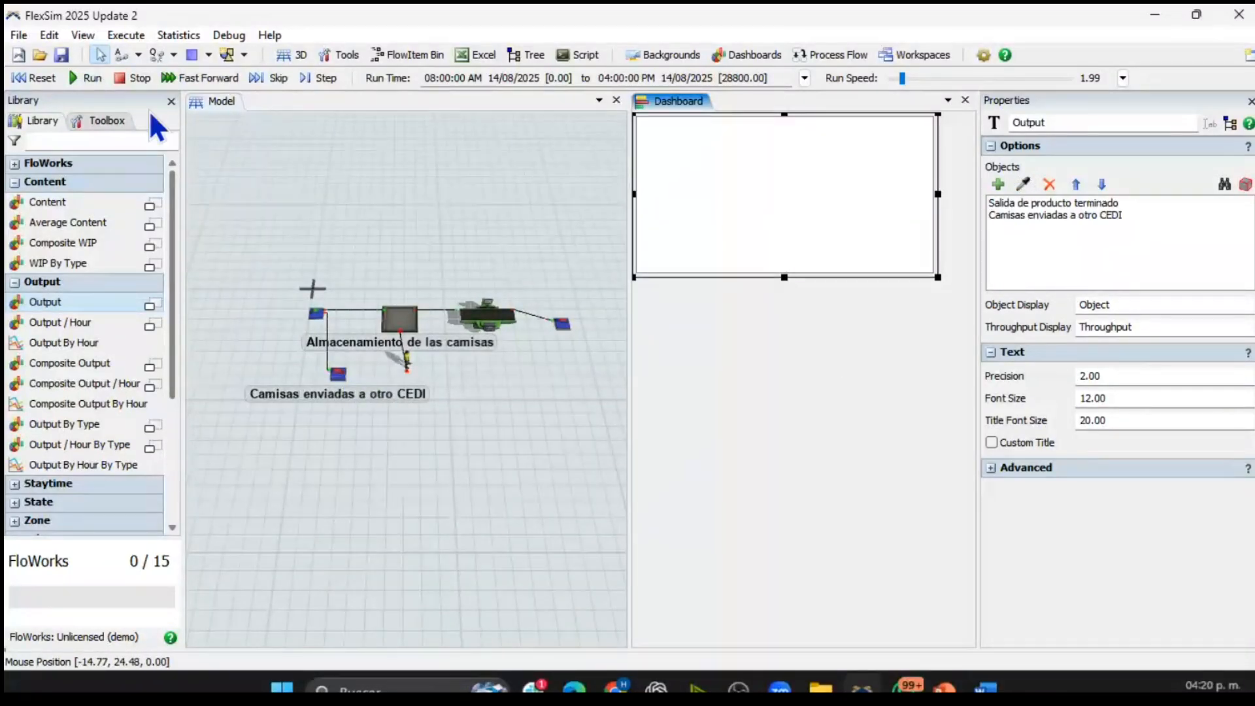
- Reset the model, fast-forward it to the end of the run, and shorten the Output table to fit its rows
{"action": "left_click", "coordinate": [30, 77]}
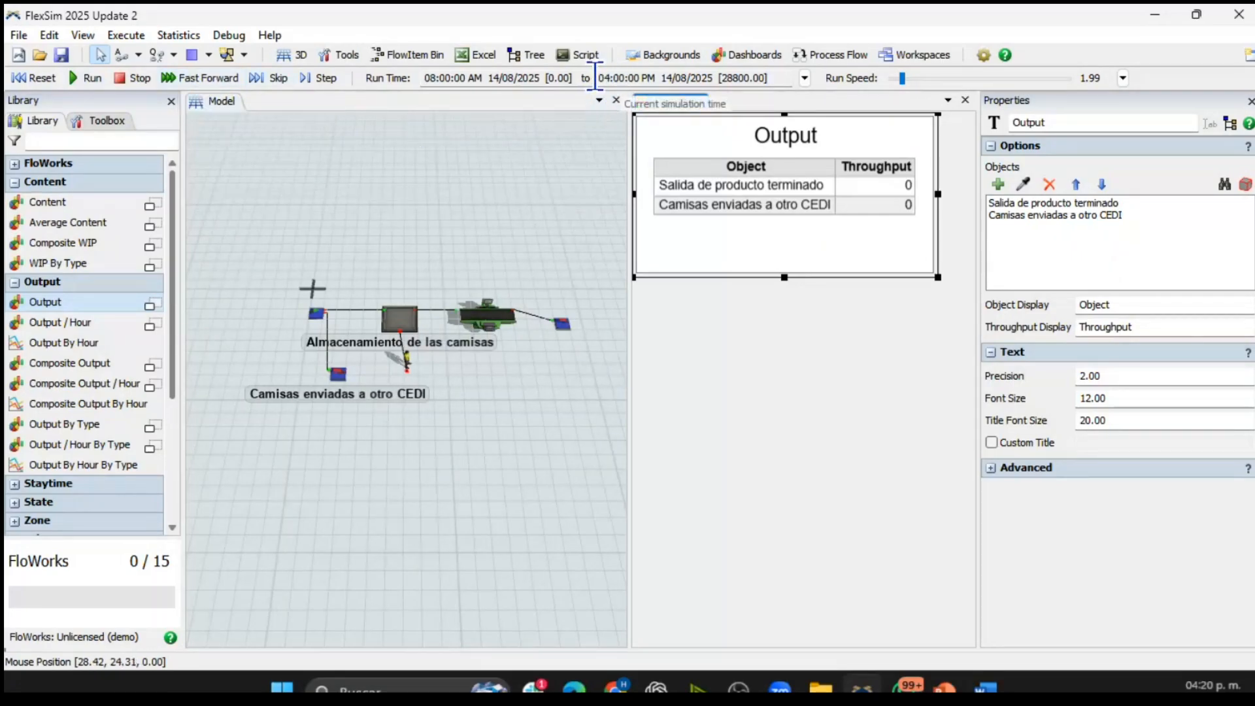
{"action": "left_click", "coordinate": [190, 80]}
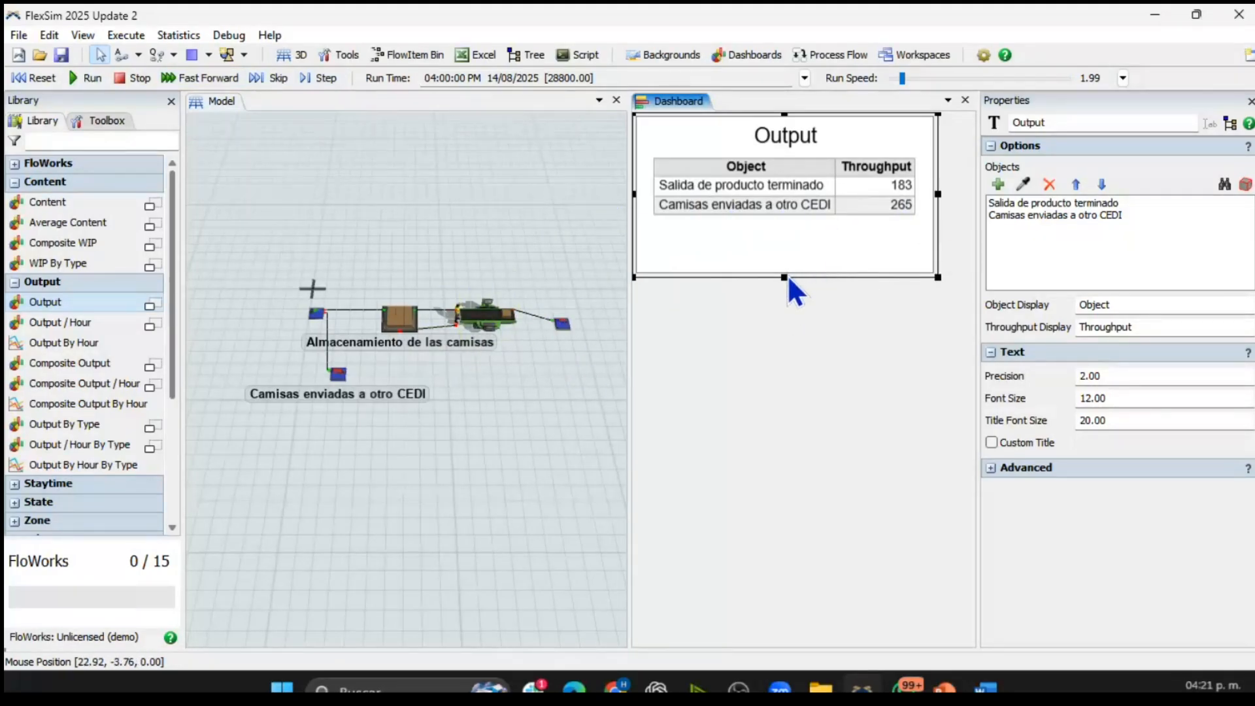
{"action": "left_click_drag", "start_coordinate": [784, 277], "coordinate": [784, 243]}
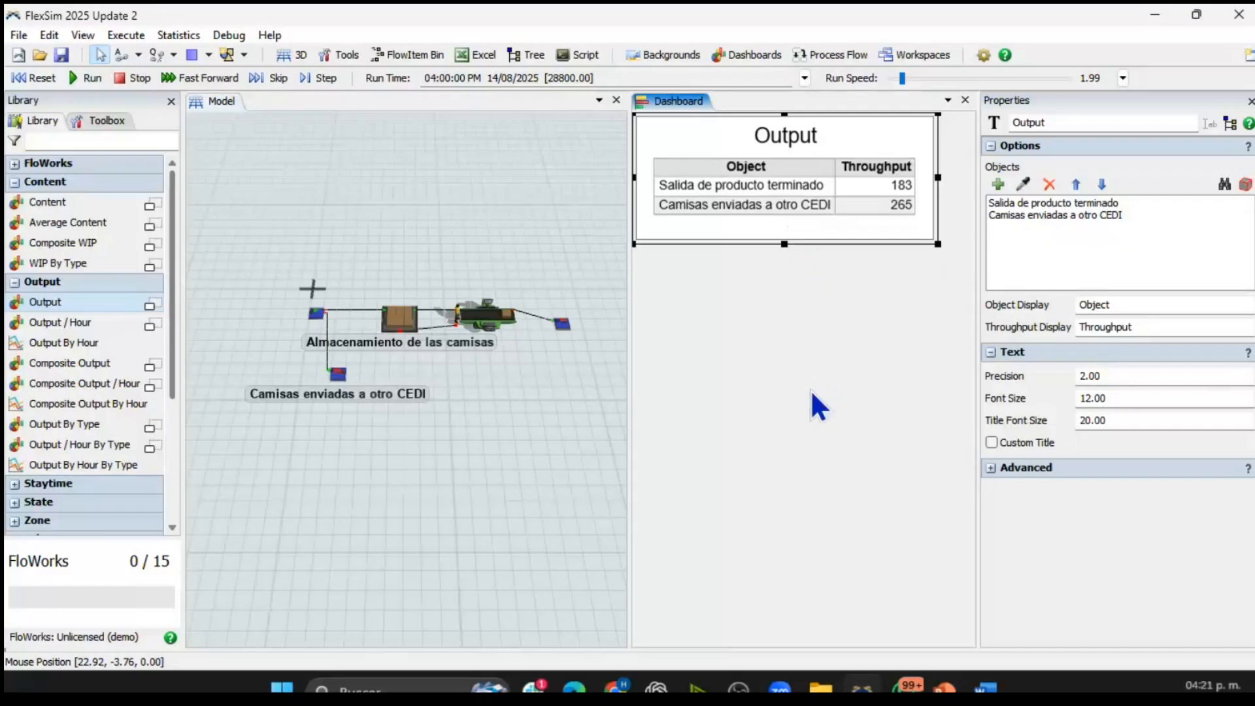
- Reset the model, add a State pie chart to the dashboard, and place it directly below the Output table
{"action": "left_click", "coordinate": [27, 78]}
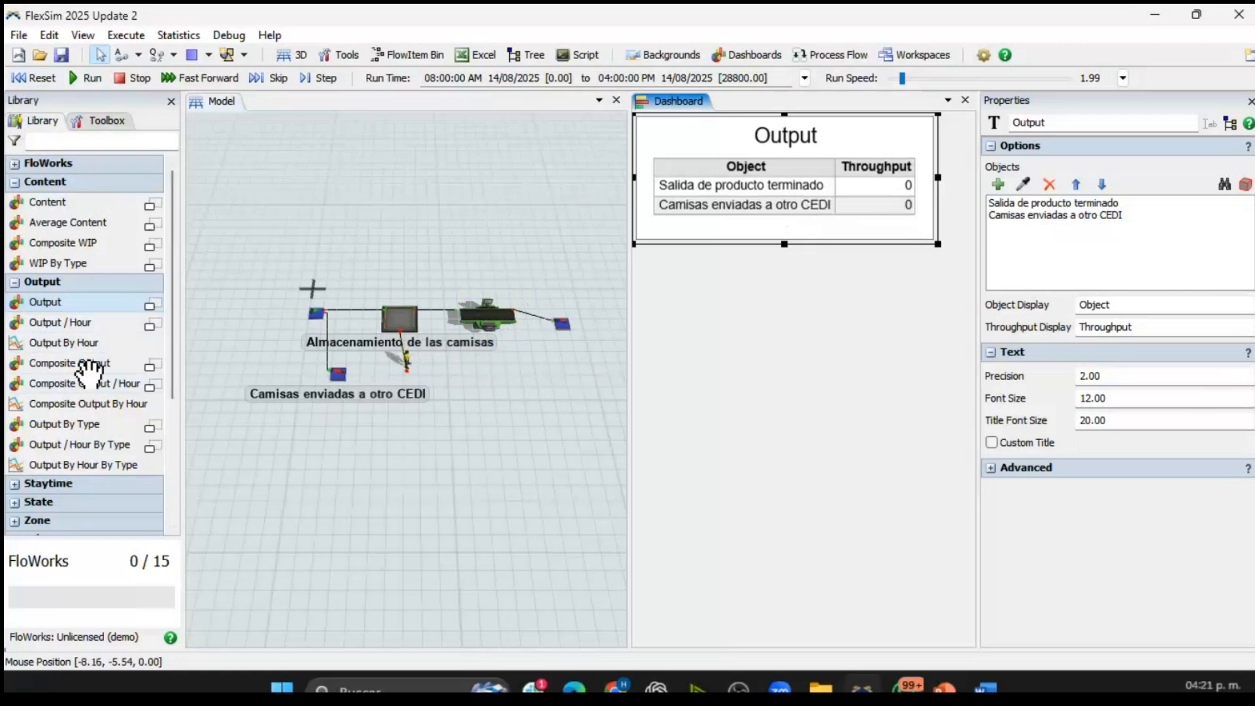
{"action": "left_click", "coordinate": [74, 281]}
{"action": "left_click", "coordinate": [75, 188]}
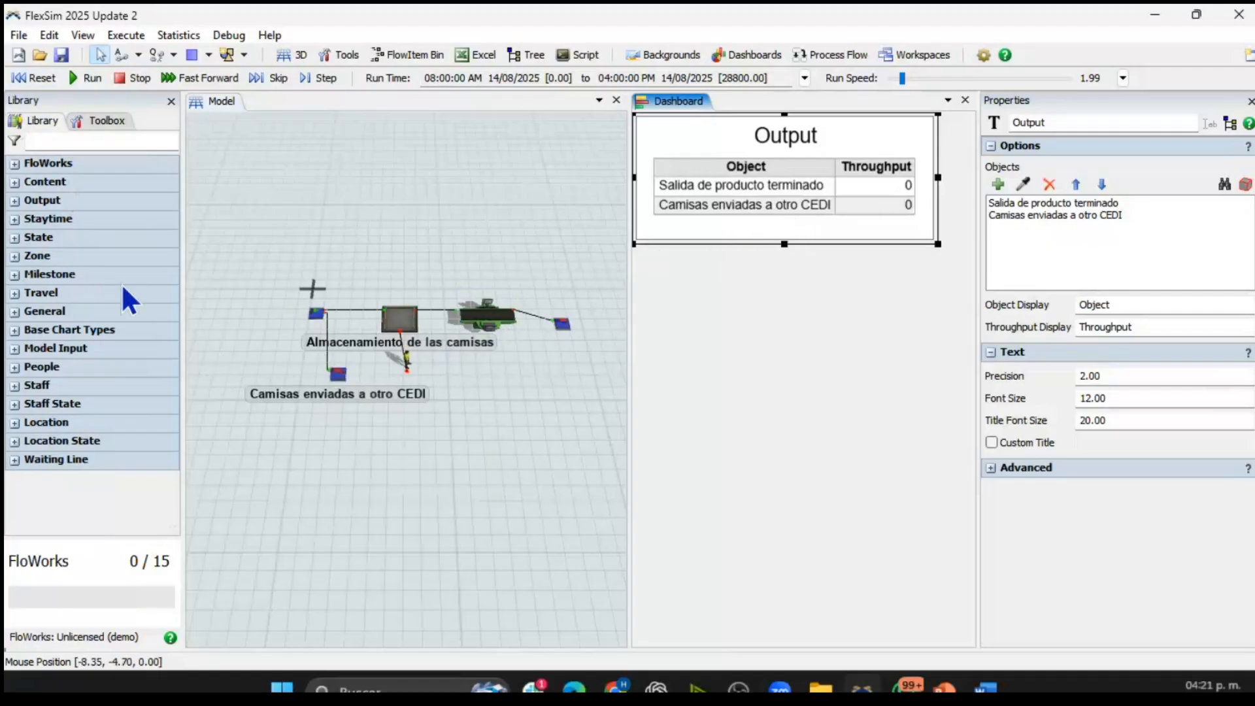
{"action": "left_click", "coordinate": [36, 238]}
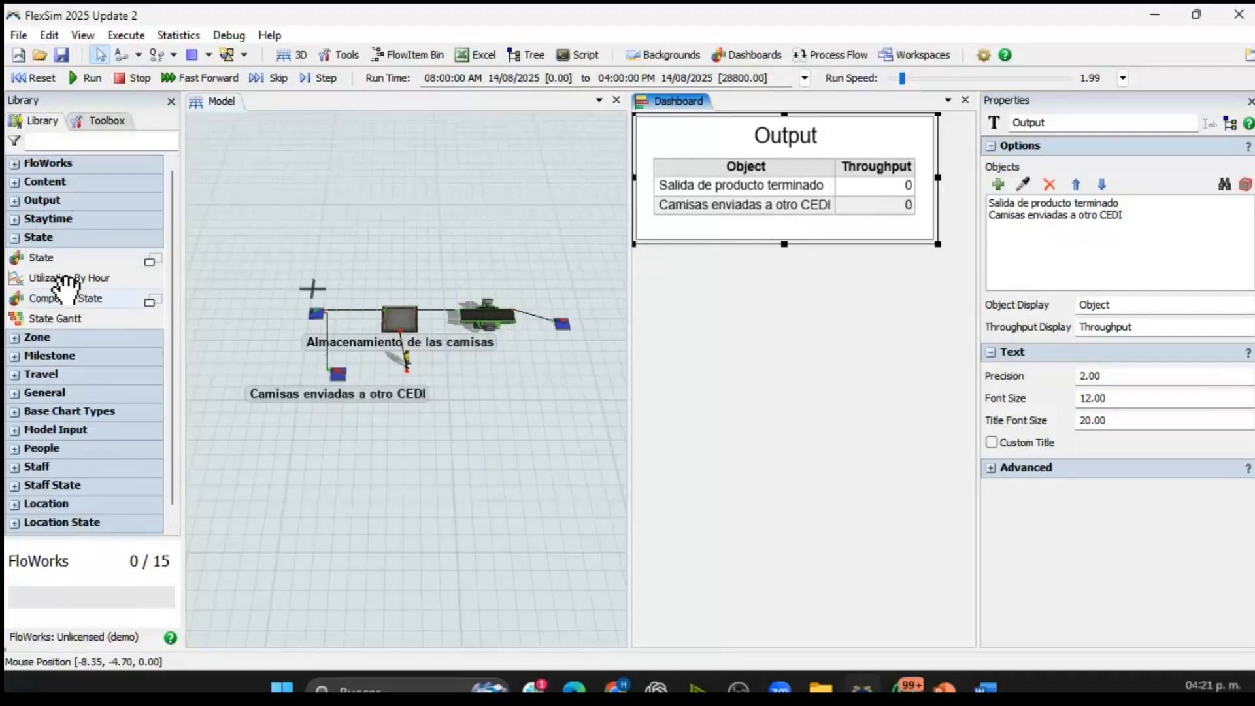
{"action": "left_click", "coordinate": [155, 257]}
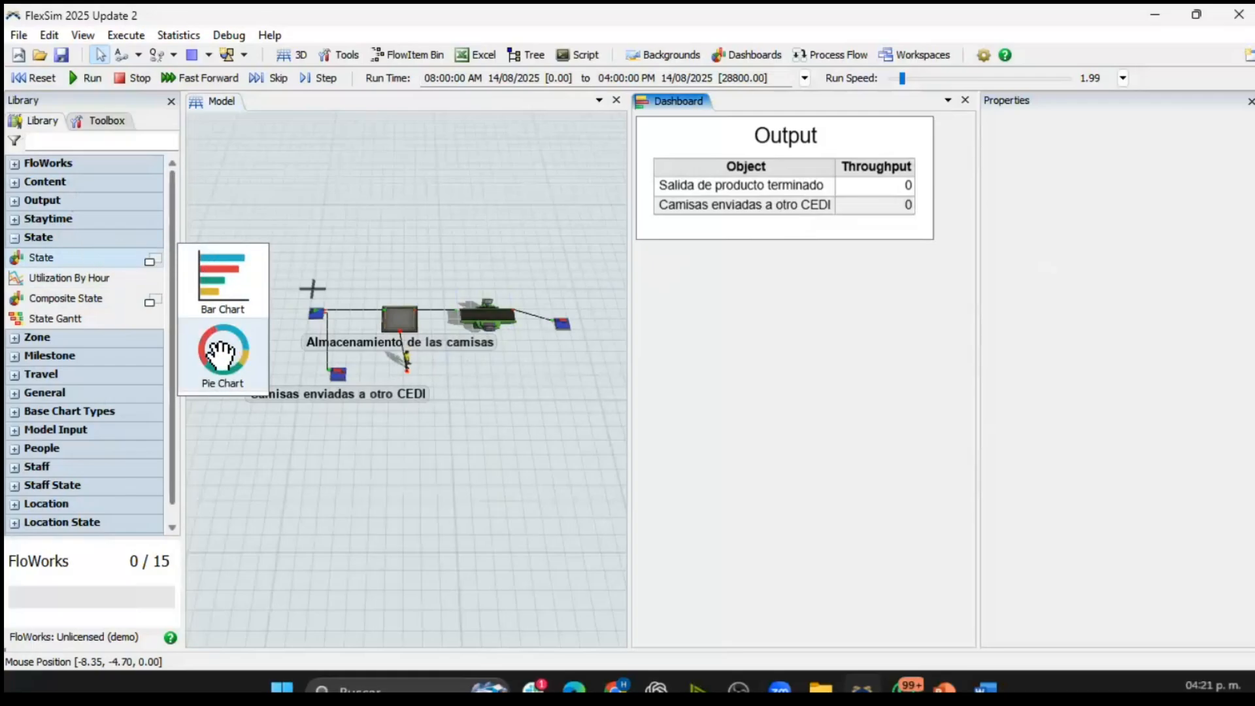
{"action": "mouse_move", "coordinate": [221, 355]}
{"action": "left_mouse_down"}
{"action": "mouse_move", "coordinate": [748, 333]}
{"action": "mouse_move", "coordinate": [692, 311]}
{"action": "mouse_move", "coordinate": [691, 353]}
{"action": "mouse_move", "coordinate": [218, 353]}
{"action": "left_mouse_up"}
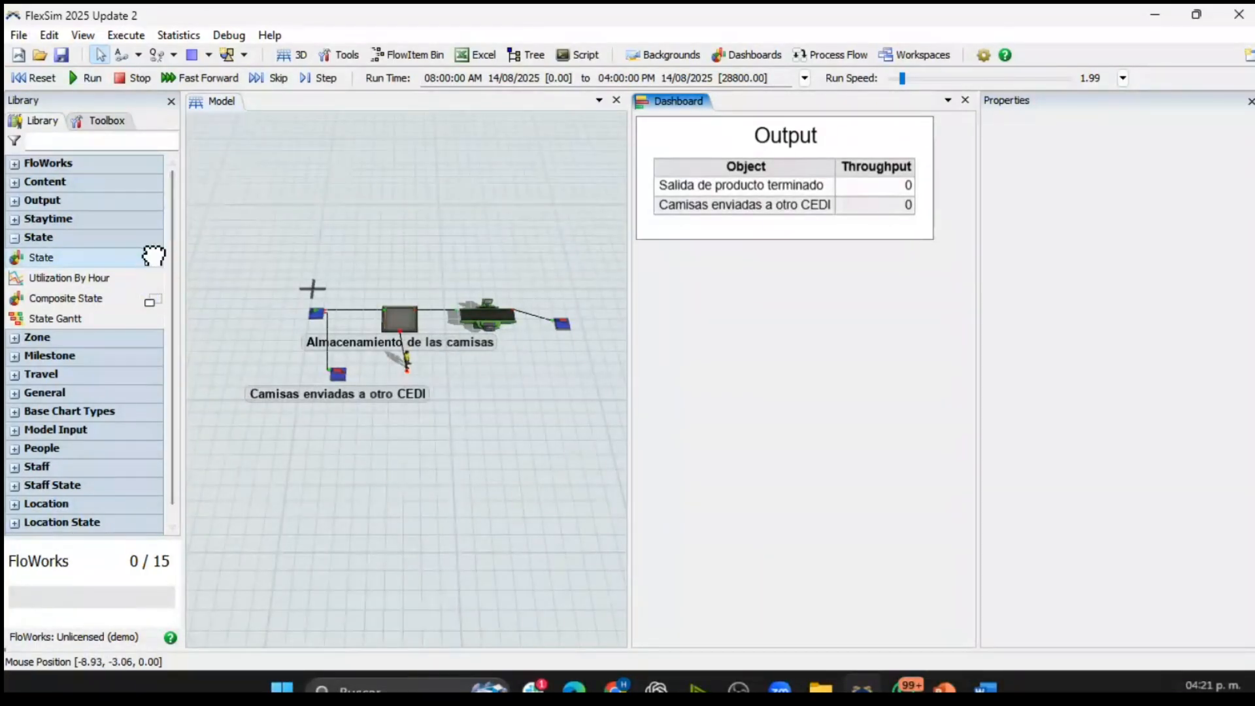
{"action": "left_click", "coordinate": [150, 259]}
{"action": "left_click_drag", "start_coordinate": [252, 357], "coordinate": [691, 302]}
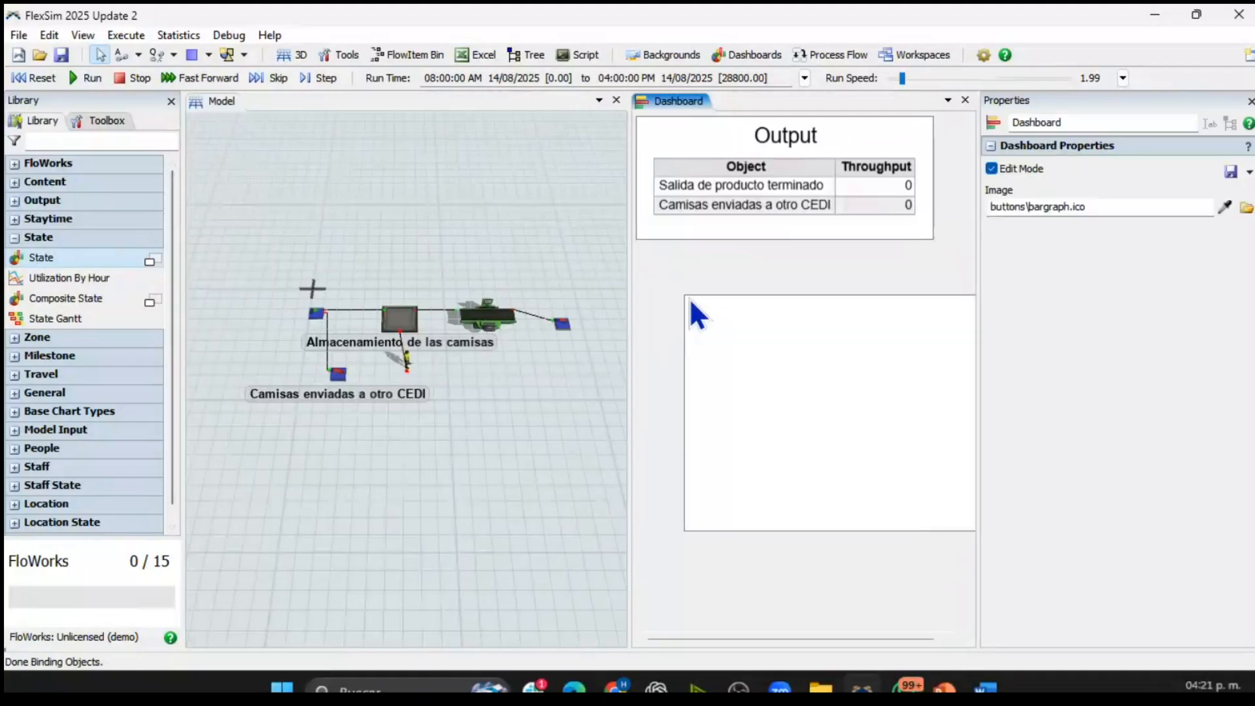
{"action": "left_click_drag", "start_coordinate": [817, 285], "coordinate": [754, 251]}
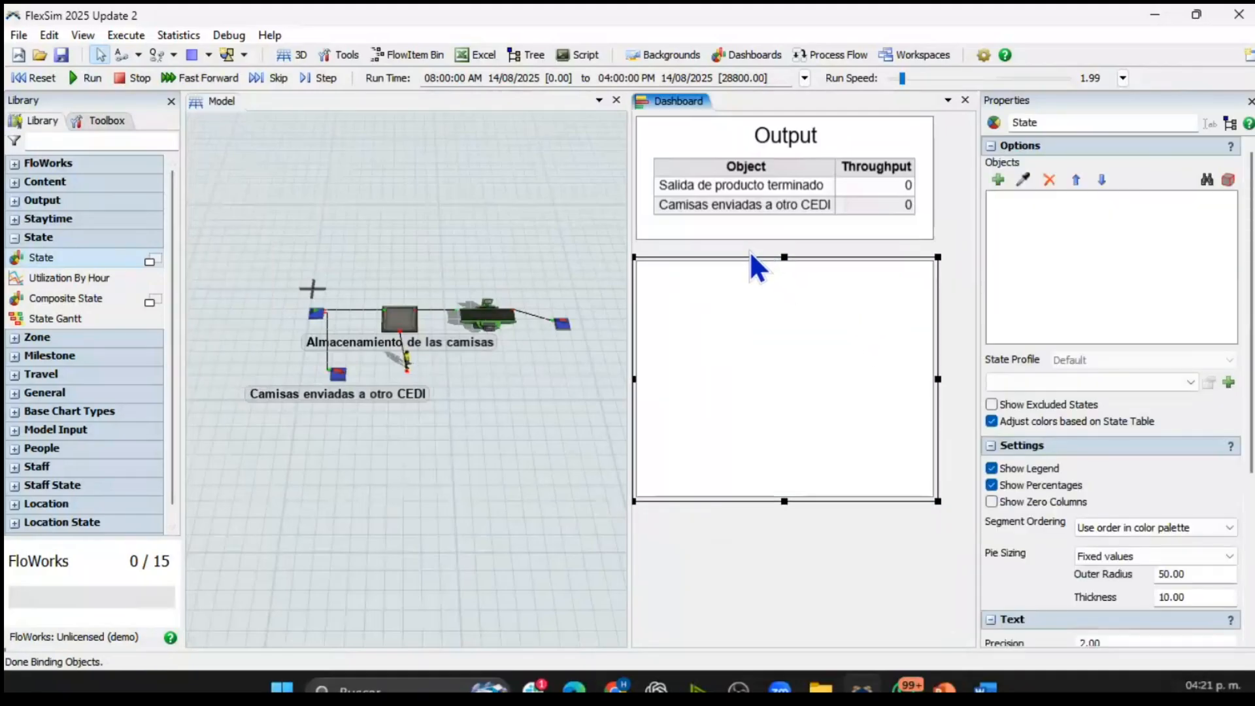
- Sample maquina de bordado and Operator1 as the objects of the State pie chart
{"action": "scroll", "coordinate": [513, 324], "scroll_direction": "up", "scroll_amount": 3}
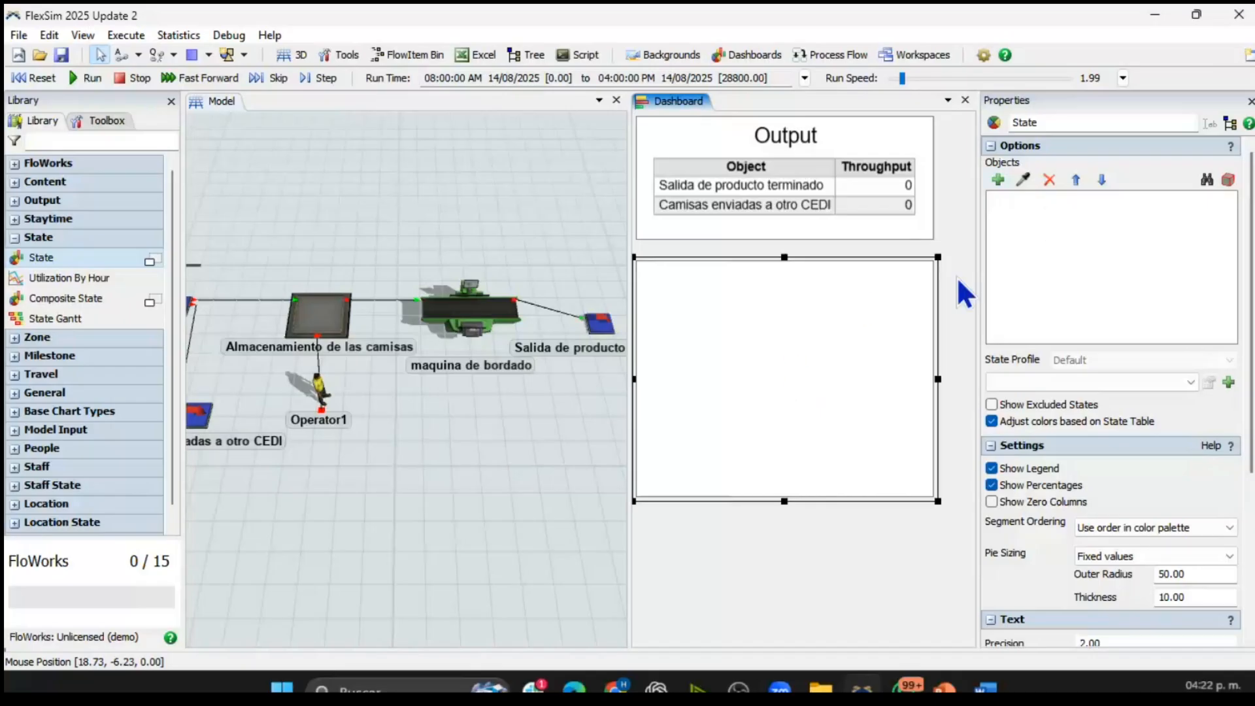
{"action": "left_click", "coordinate": [1023, 180]}
{"action": "left_click", "coordinate": [492, 299]}
{"action": "left_click", "coordinate": [1023, 180]}
{"action": "left_click", "coordinate": [319, 391]}
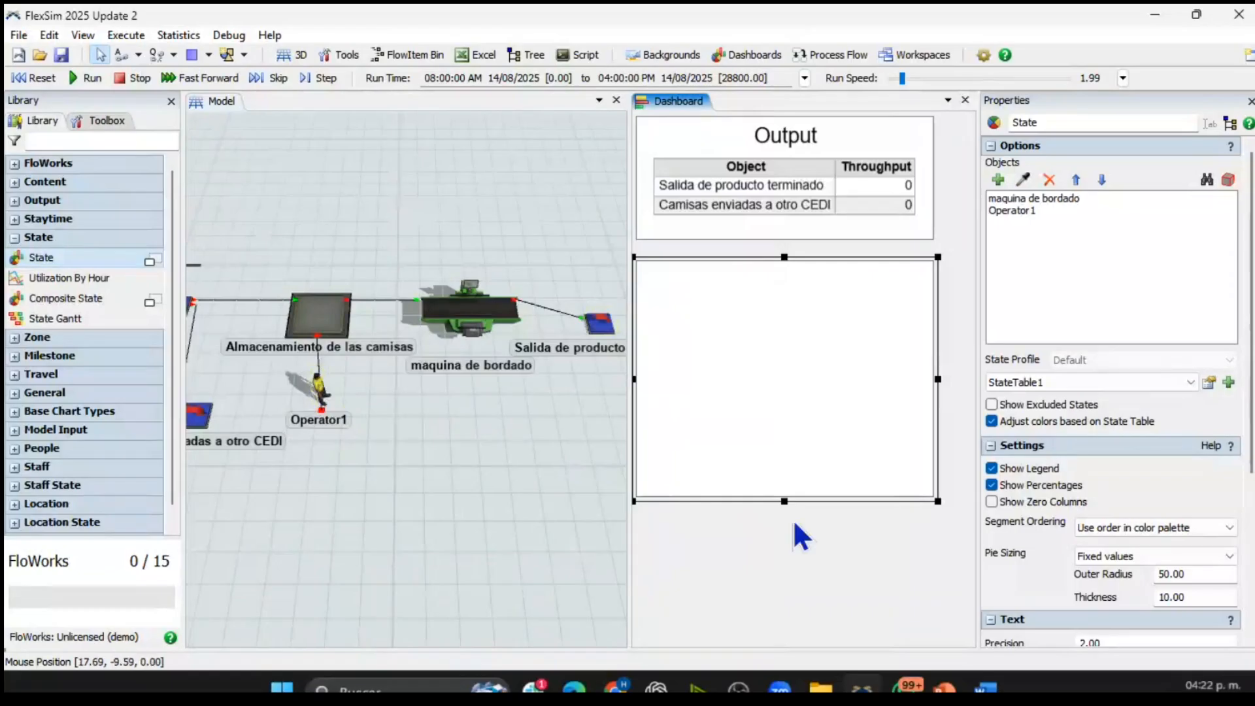
- Fast-forward the model through the full run, examine the state percentages of the machine and the operator, and reset it
{"action": "left_click", "coordinate": [37, 78]}
{"action": "left_click", "coordinate": [200, 78]}
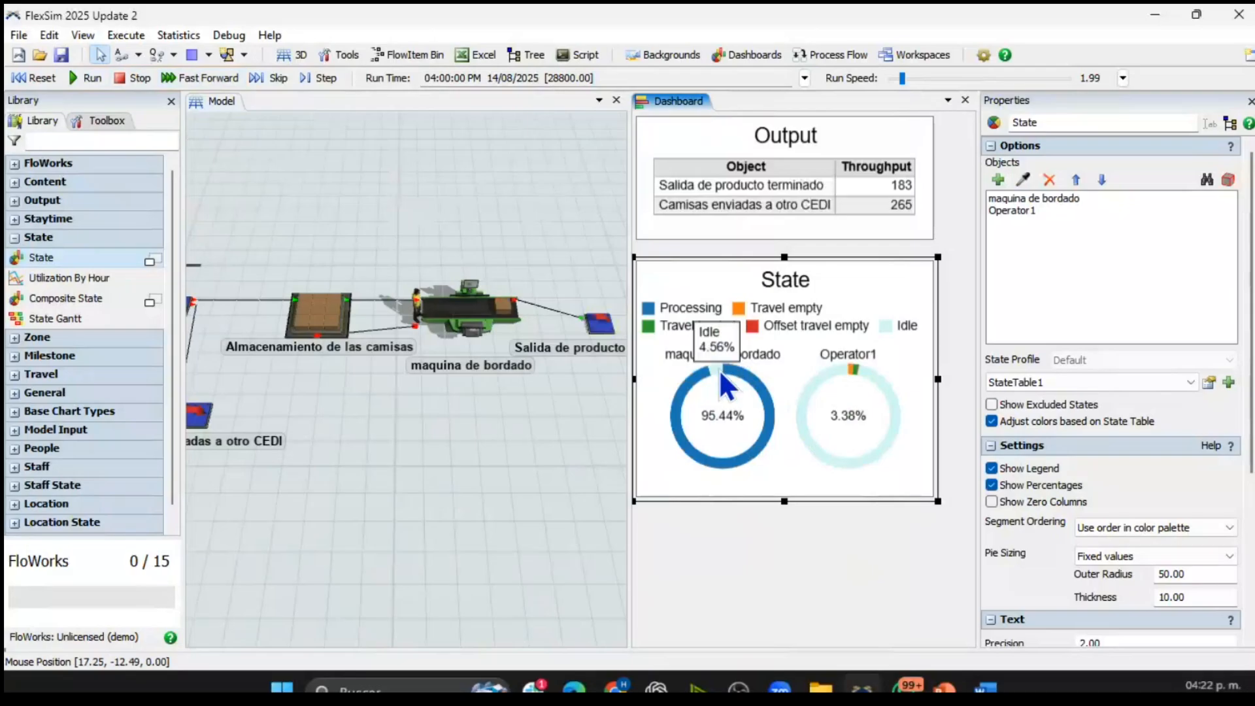
{"action": "mouse_move", "coordinate": [748, 387]}
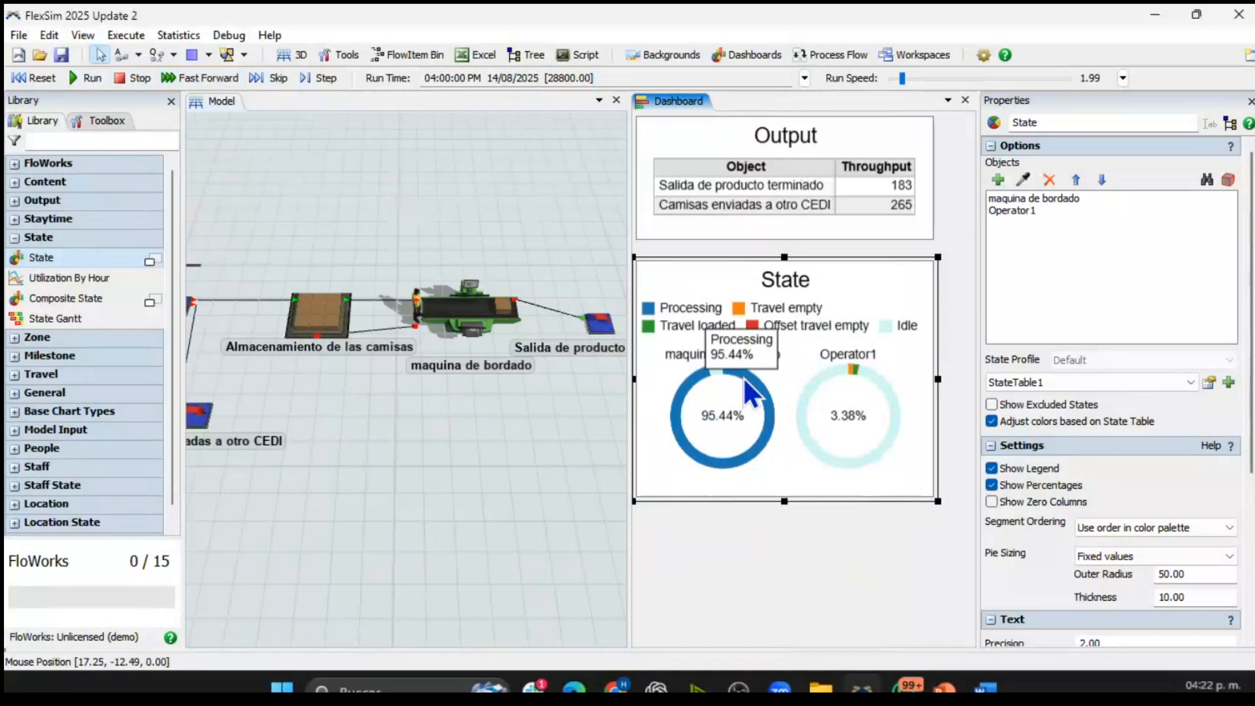
{"action": "mouse_move", "coordinate": [719, 368]}
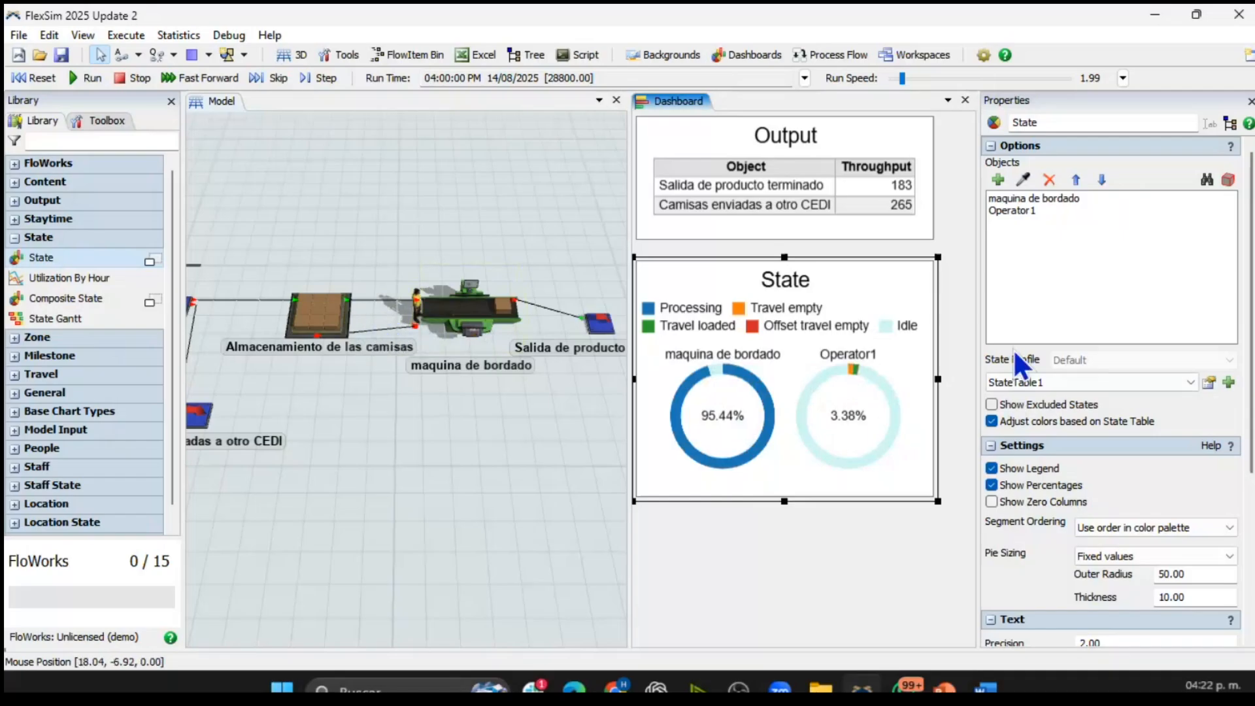
{"action": "mouse_move", "coordinate": [881, 384]}
{"action": "left_click", "coordinate": [41, 77]}
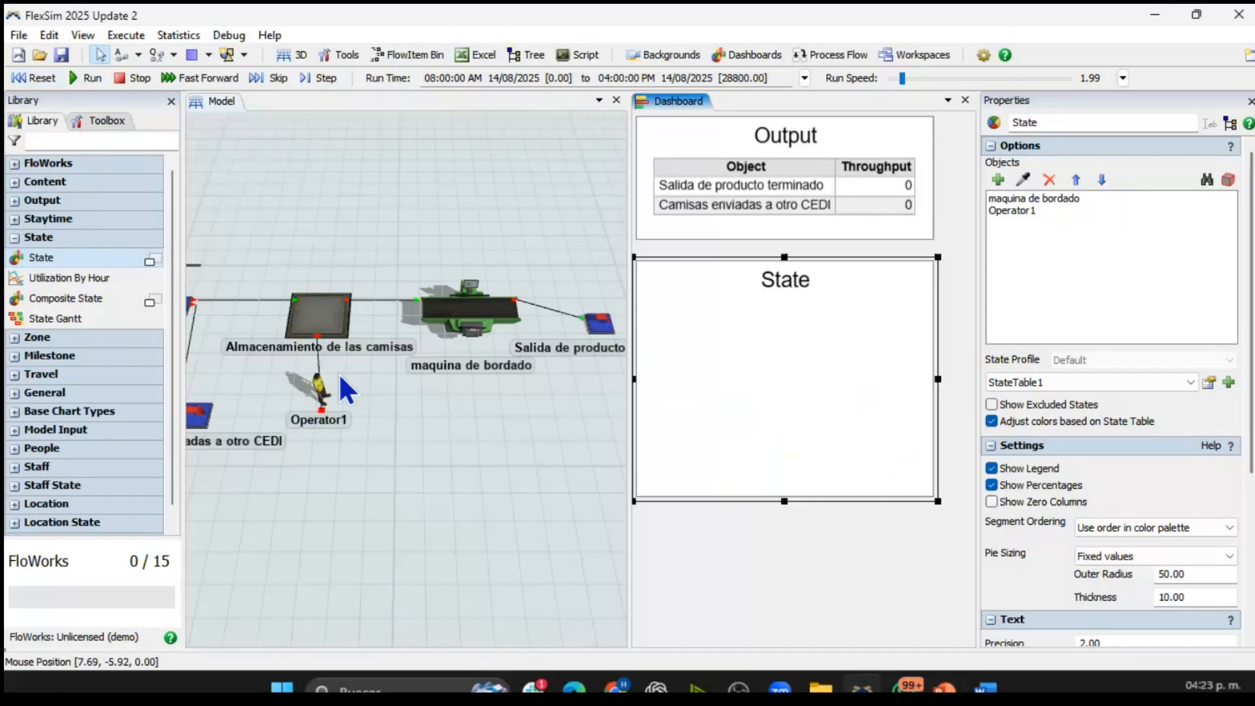
- Open the Parameters model parameter table, dock it below the 3D model, and enlarge the model view above it
{"action": "scroll", "coordinate": [398, 471], "scroll_direction": "down", "scroll_amount": 4}
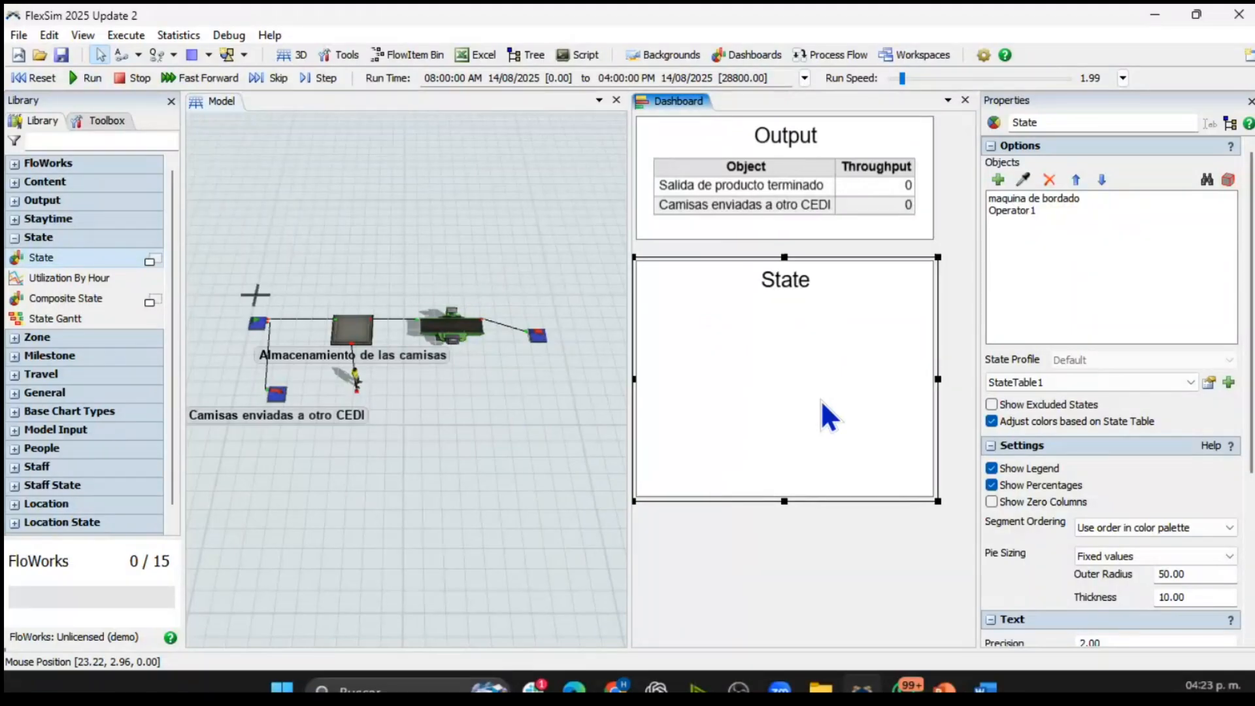
{"action": "left_click", "coordinate": [412, 108]}
{"action": "left_click", "coordinate": [92, 123]}
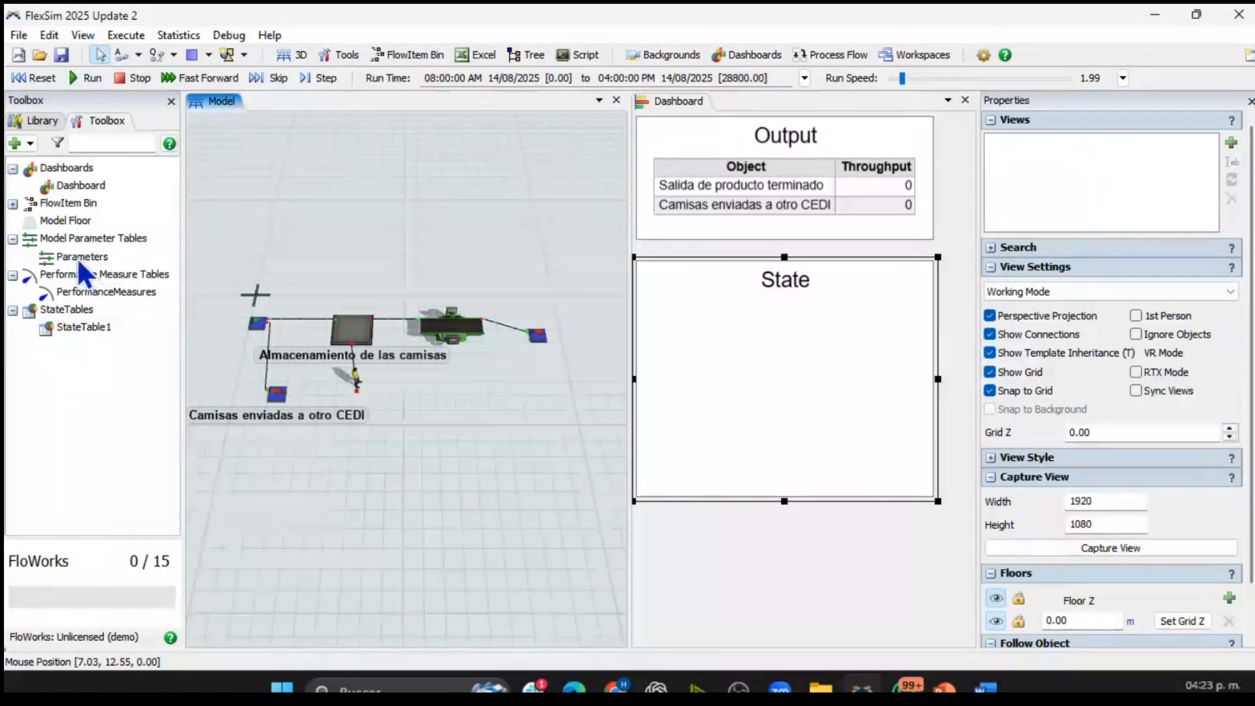
{"action": "double_click", "coordinate": [79, 257]}
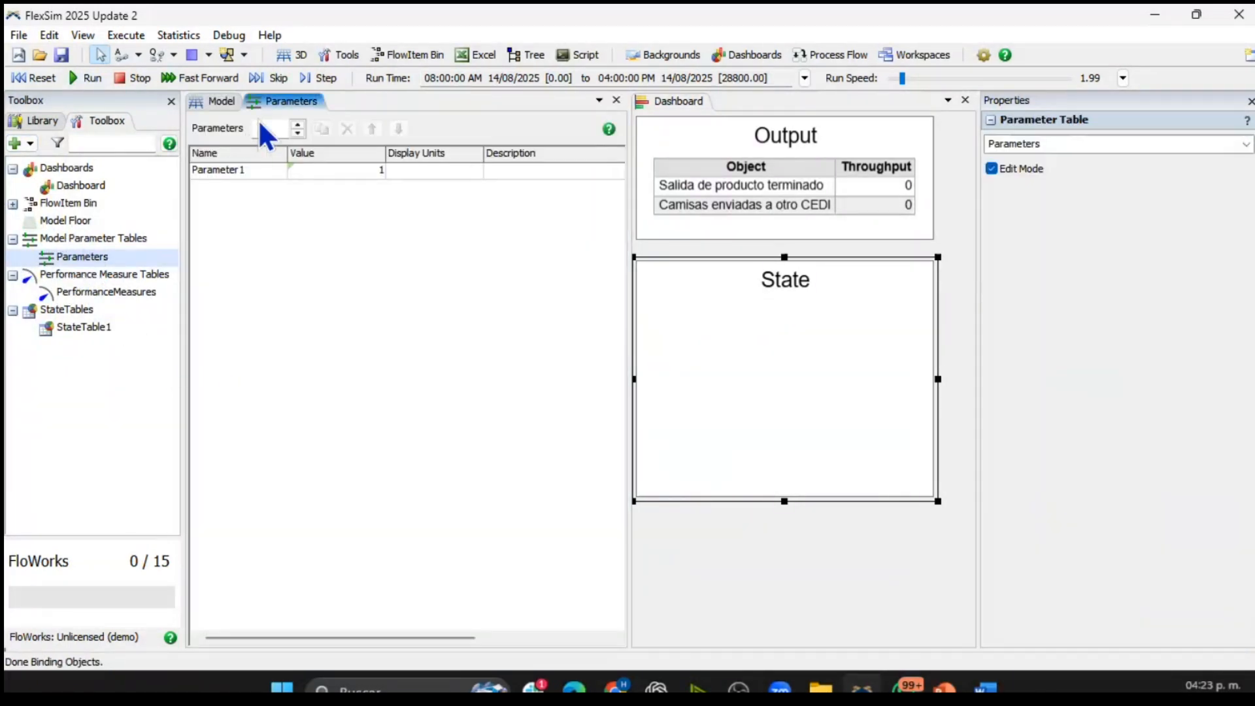
{"action": "left_click_drag", "start_coordinate": [282, 103], "coordinate": [399, 410]}
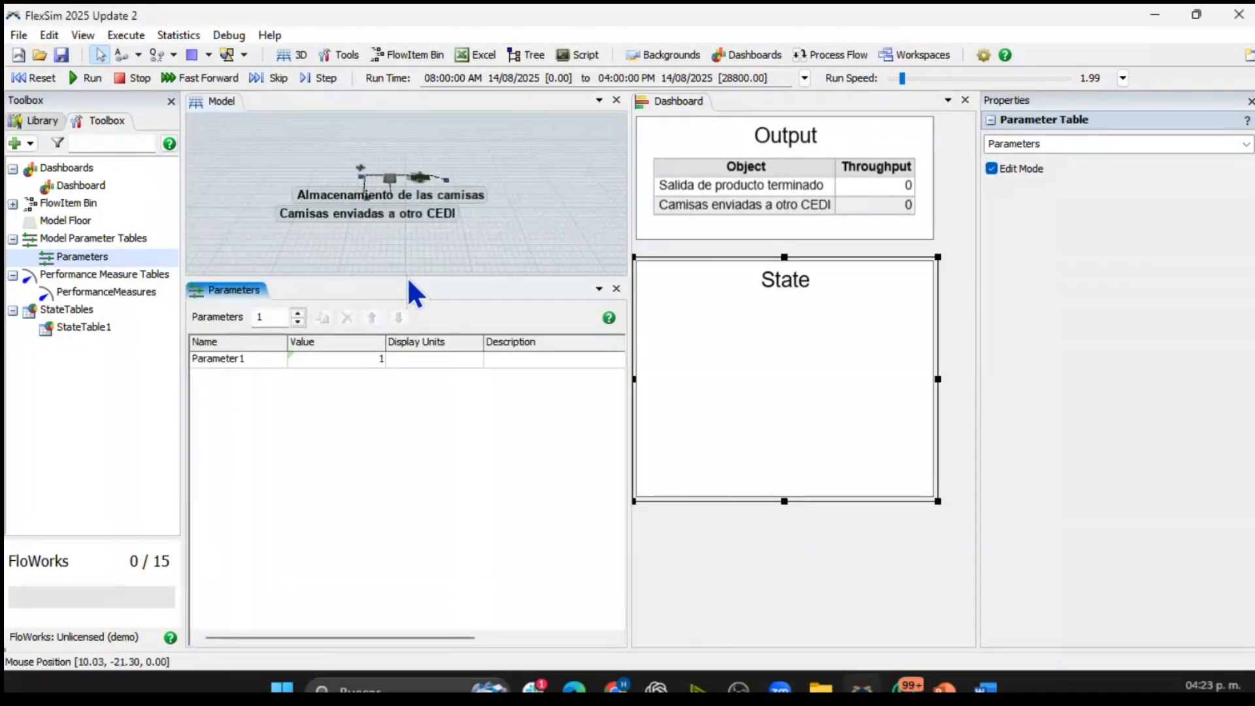
{"action": "left_click_drag", "start_coordinate": [410, 278], "coordinate": [402, 485]}
{"action": "scroll", "coordinate": [338, 359], "scroll_direction": "up", "scroll_amount": 5}
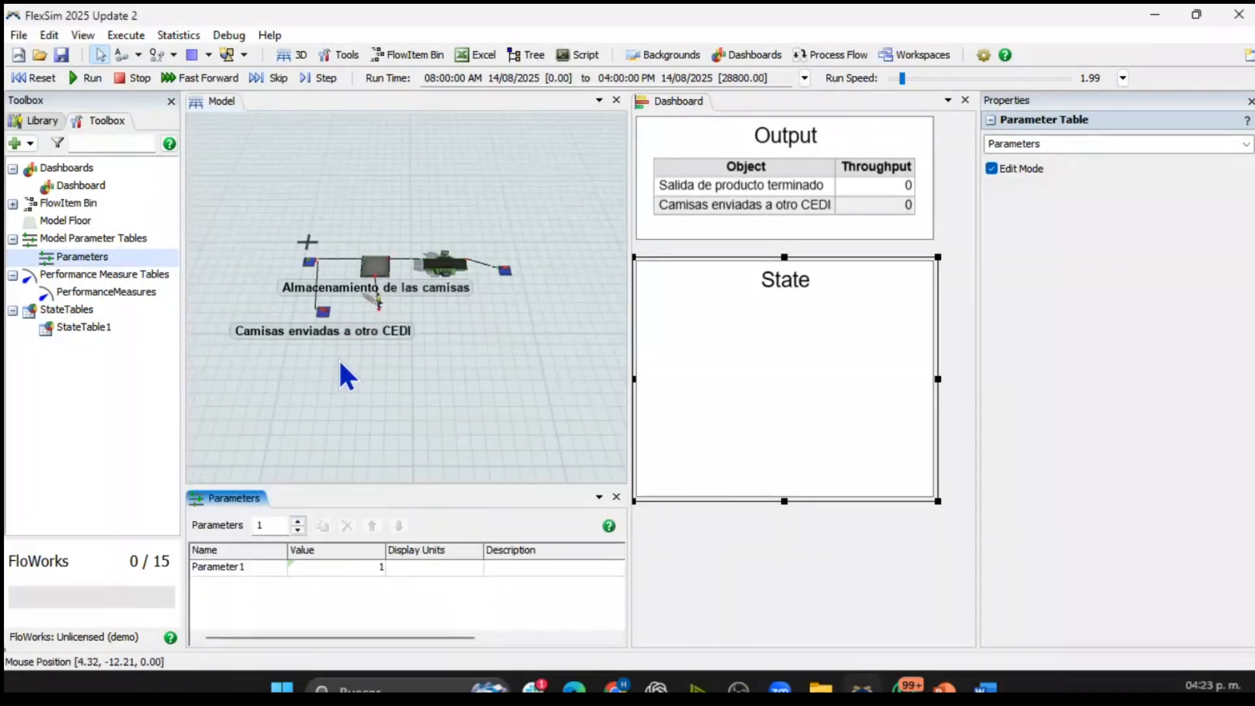
{"action": "left_click_drag", "start_coordinate": [499, 391], "coordinate": [468, 421]}
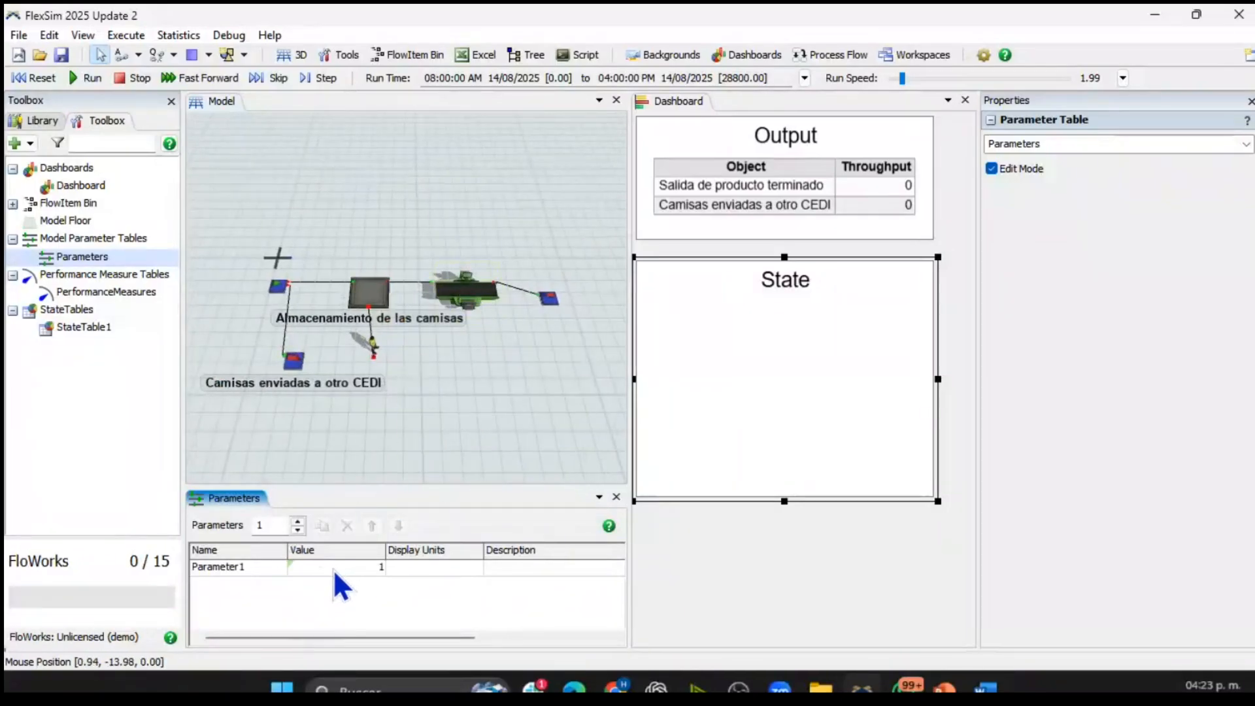
- Rename Parameter1 in the Parameters table as Maqs de bordado
{"action": "left_click", "coordinate": [237, 566]}
{"action": "type", "text": "Maq de bordado"}
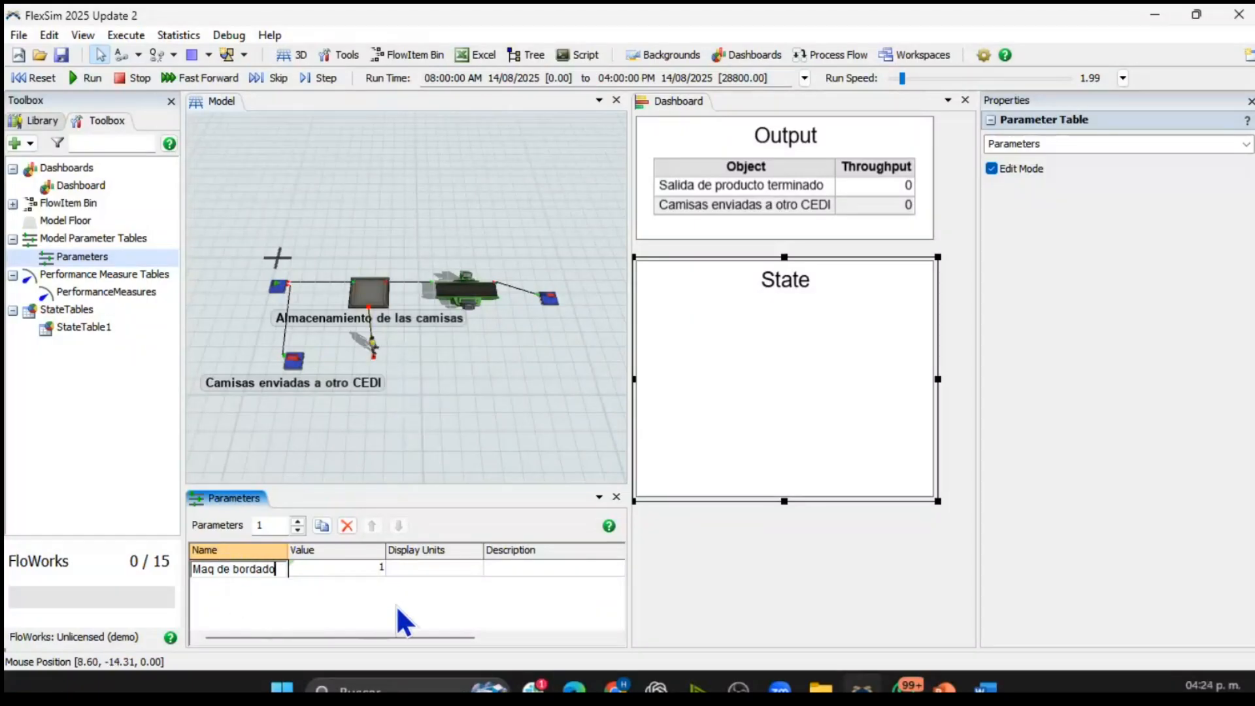
{"action": "left_click", "coordinate": [210, 569]}
{"action": "type", "text": "s"}
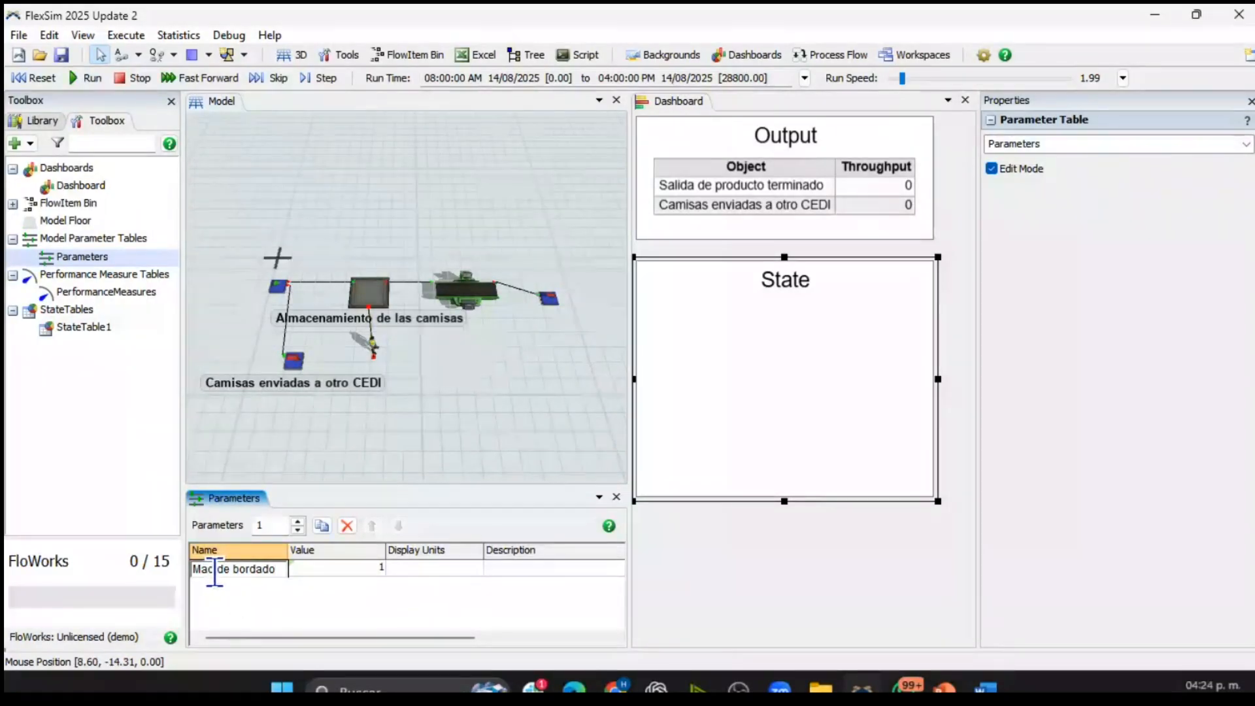
{"action": "left_click", "coordinate": [355, 619]}
- Enlarge the Parameters table below the 3D model to make room for the parameter's value settings
{"action": "left_click", "coordinate": [357, 570]}
{"action": "left_click", "coordinate": [396, 568]}
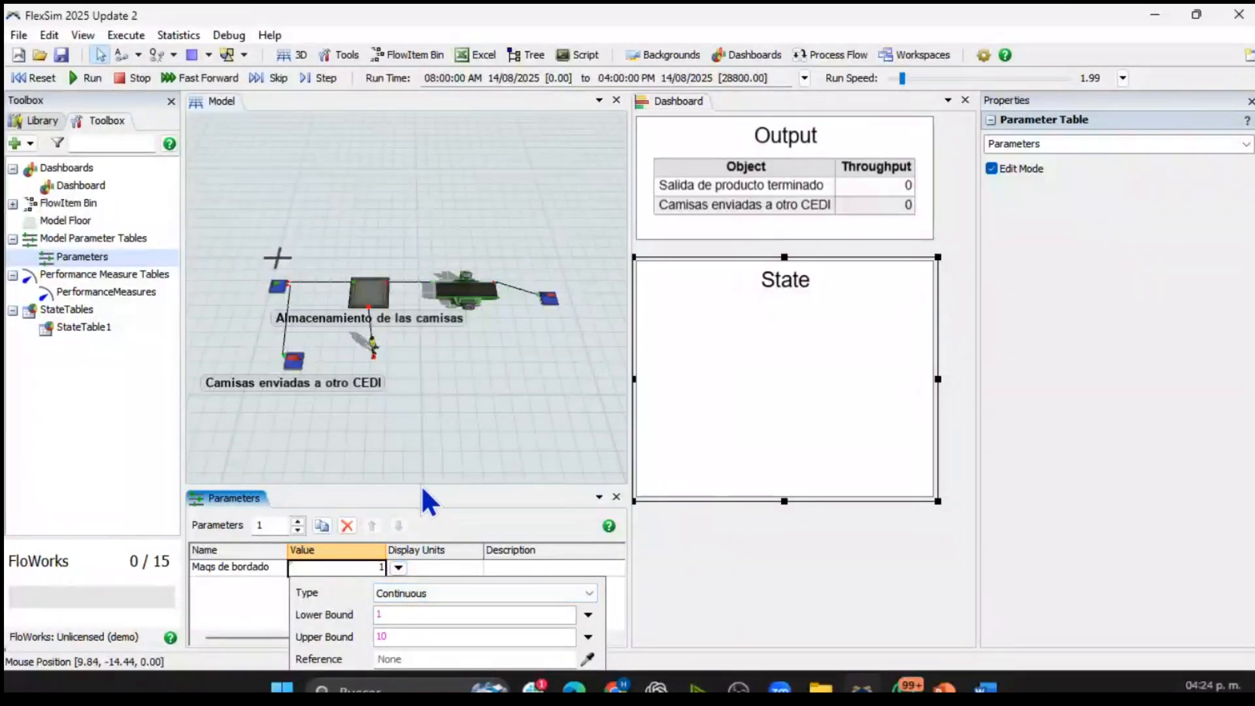
{"action": "left_click_drag", "start_coordinate": [420, 484], "coordinate": [418, 445]}
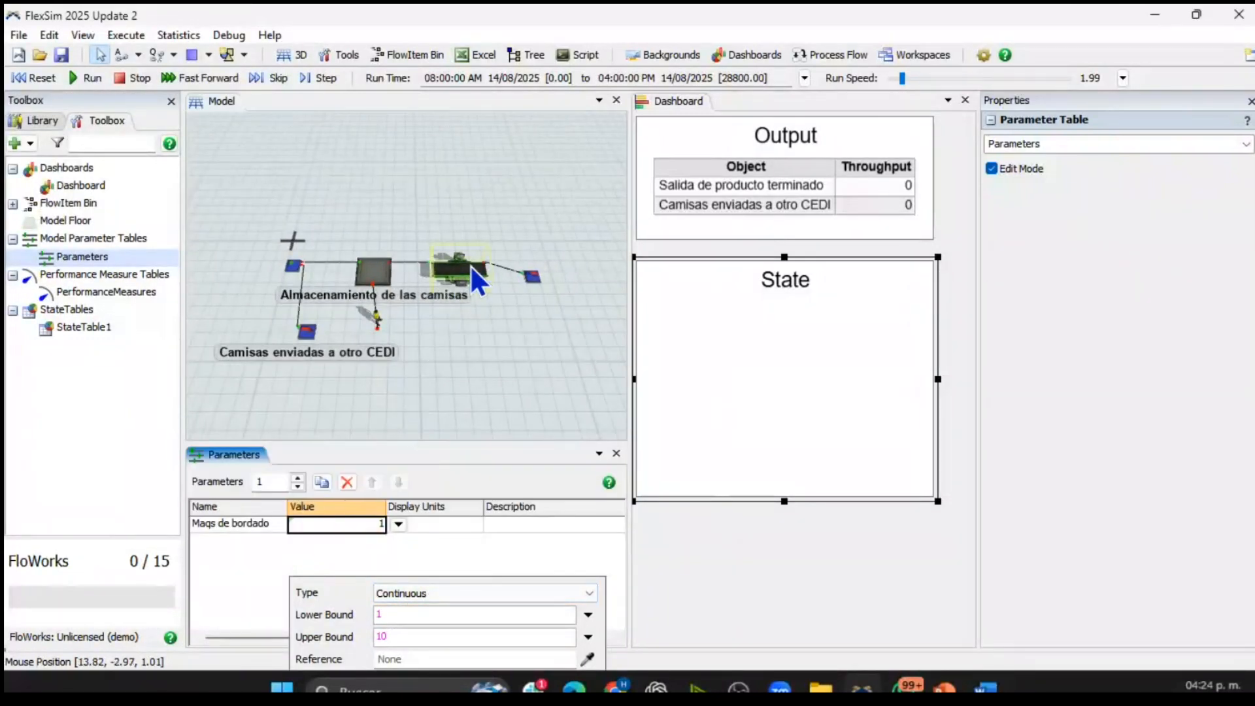
{"action": "left_click", "coordinate": [494, 562]}
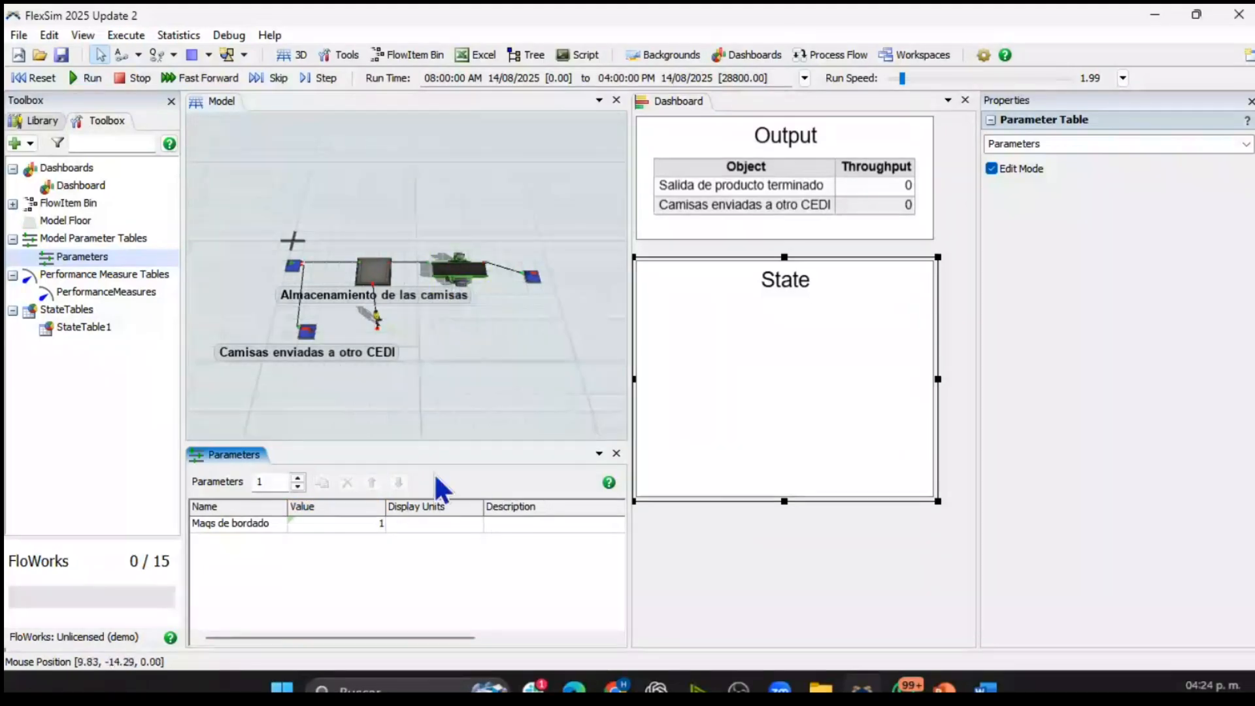
- Set the Maqs de bordado parameter's type to Integer with a lower bound of 1 and an upper bound of 3
{"action": "left_click", "coordinate": [354, 523]}
{"action": "left_click", "coordinate": [398, 525]}
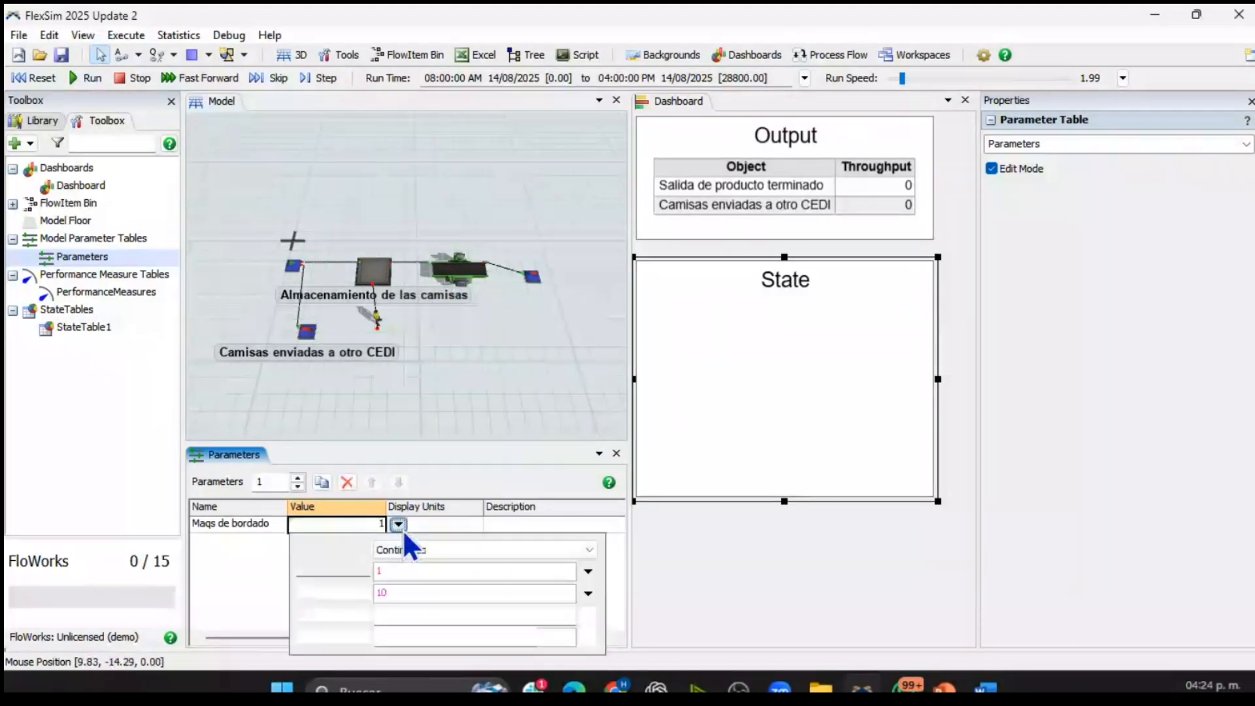
{"action": "left_click", "coordinate": [428, 553]}
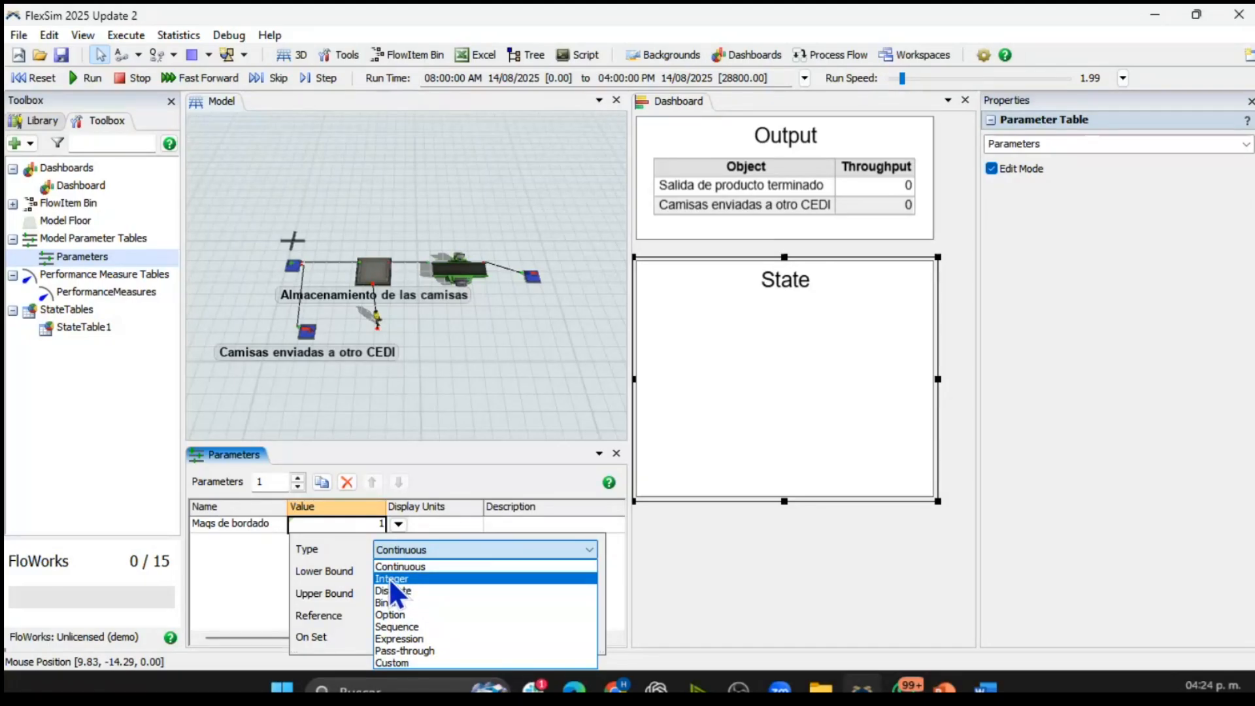
{"action": "left_click", "coordinate": [414, 580]}
{"action": "left_click_drag", "start_coordinate": [409, 570], "coordinate": [340, 570]}
{"action": "left_click_drag", "start_coordinate": [416, 593], "coordinate": [331, 593]}
{"action": "type", "text": "4"}
{"action": "key", "text": "BackSpace"}
{"action": "type", "text": "3"}
{"action": "left_click", "coordinate": [443, 571]}
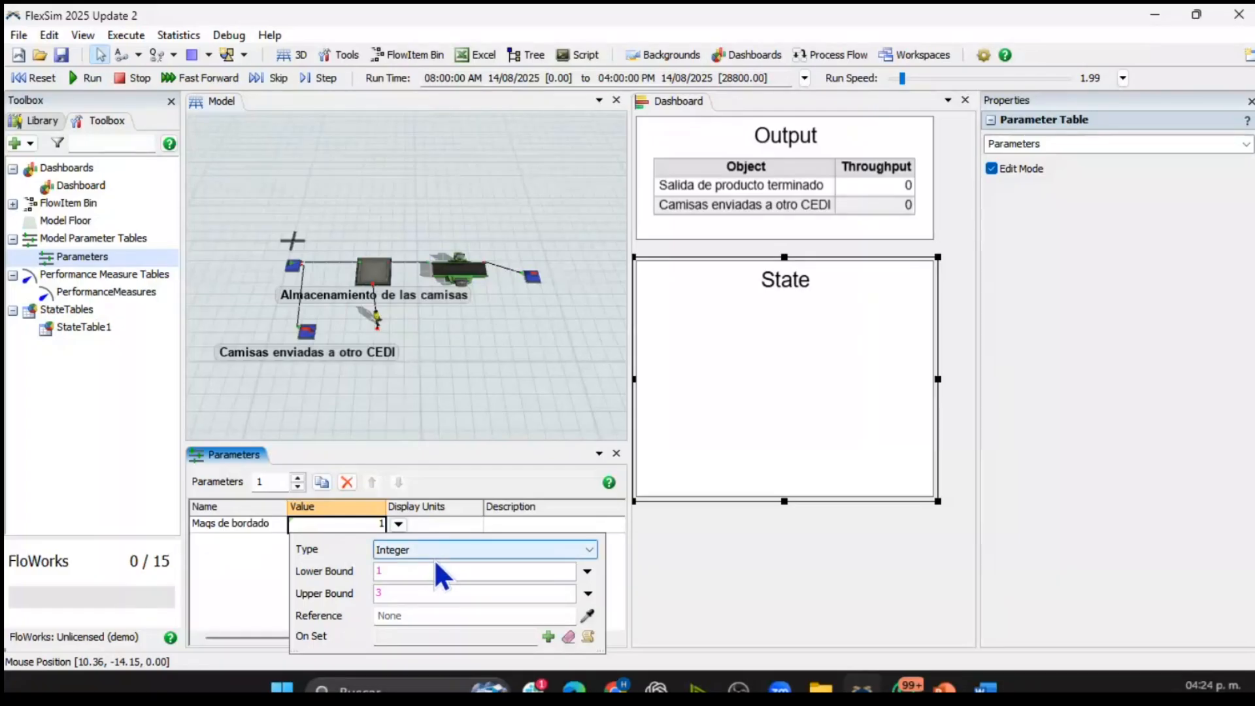
- Reference the Almacenamiento de las camisas queue in the Maqs de bordado parameter, with Delete and Copy Out Objects on set
{"action": "left_click", "coordinate": [591, 616]}
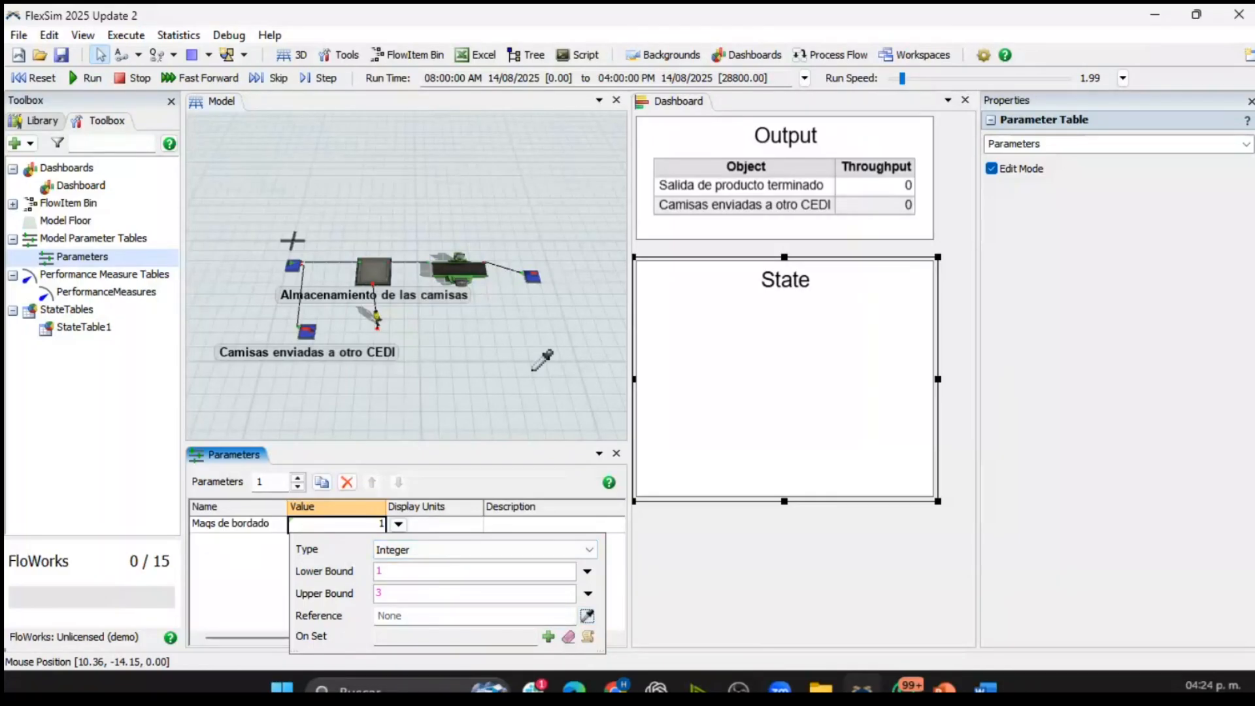
{"action": "left_click", "coordinate": [375, 269]}
{"action": "left_click", "coordinate": [497, 309]}
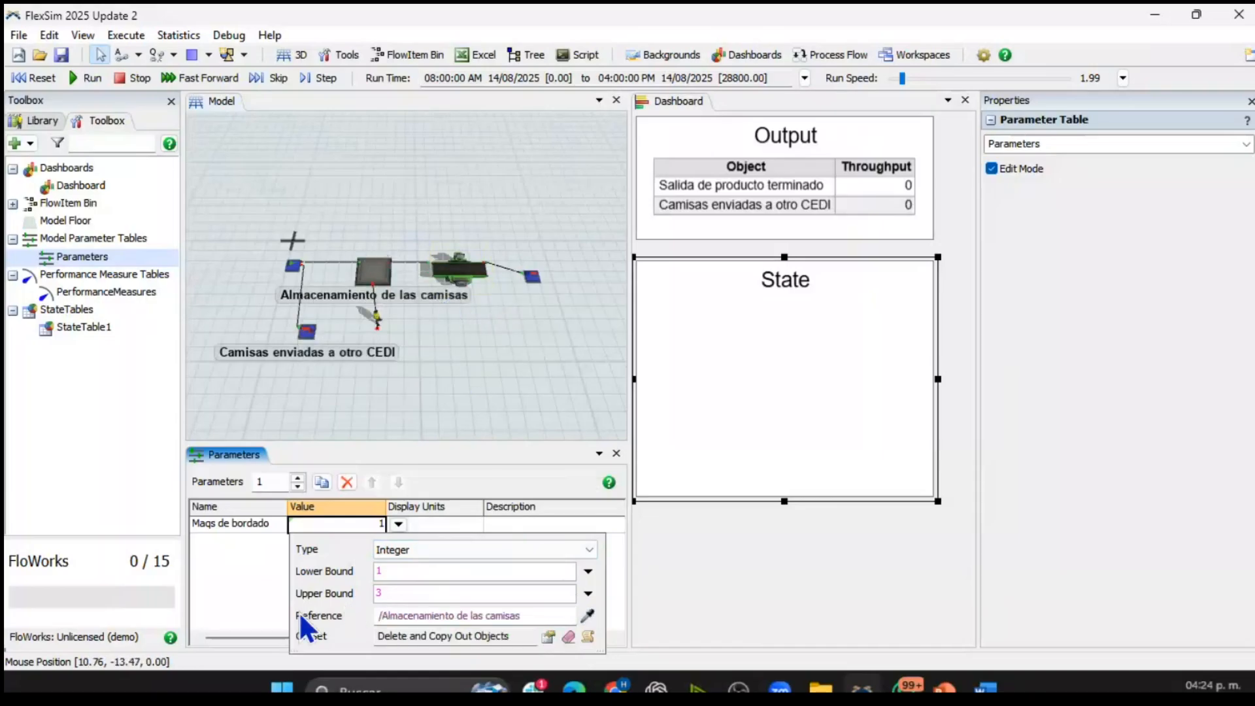
{"action": "left_click", "coordinate": [264, 588]}
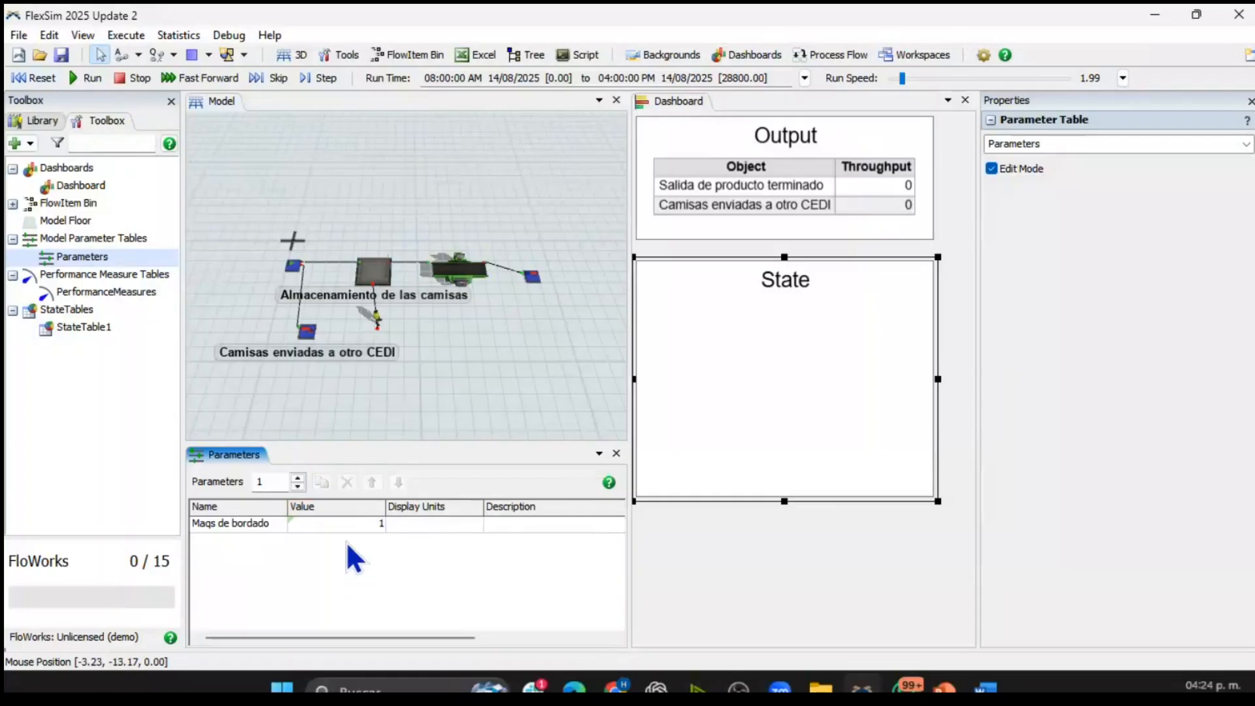
- Try the Maqs de bordado parameter with value 3, reset the model, and move the copied machine away from the original
{"action": "left_click", "coordinate": [337, 525]}
{"action": "type", "text": "3"}
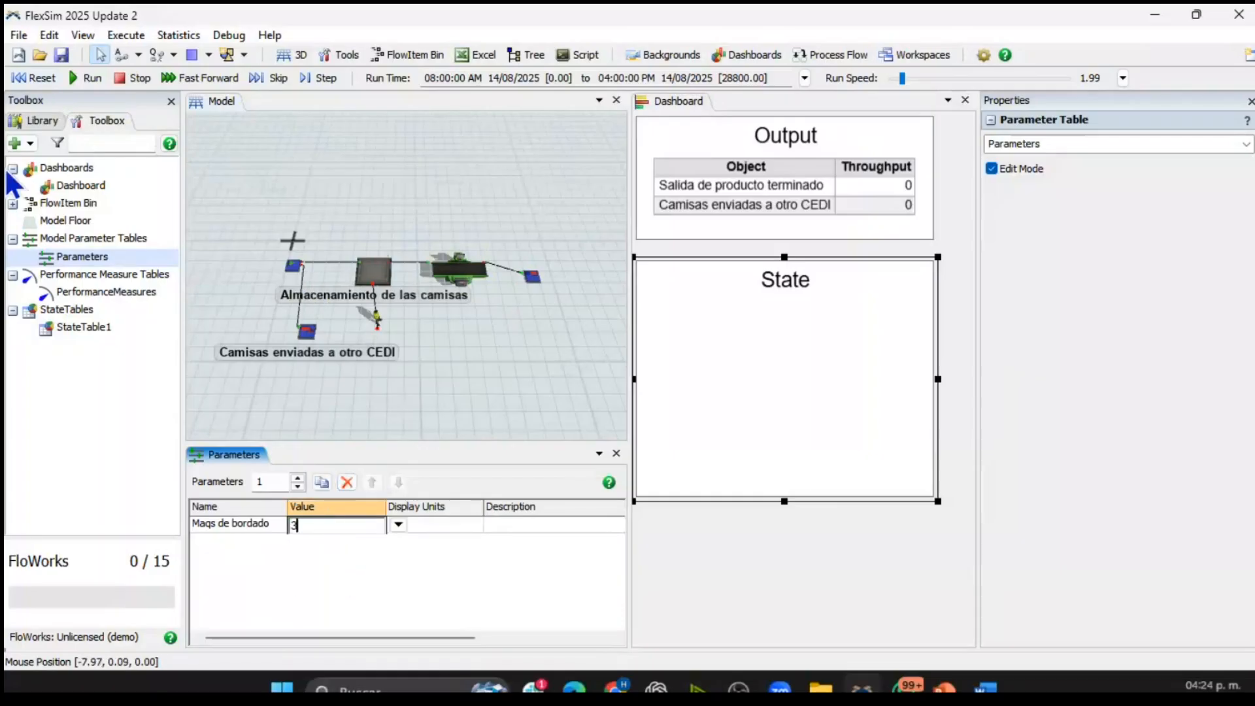
{"action": "left_click", "coordinate": [36, 76]}
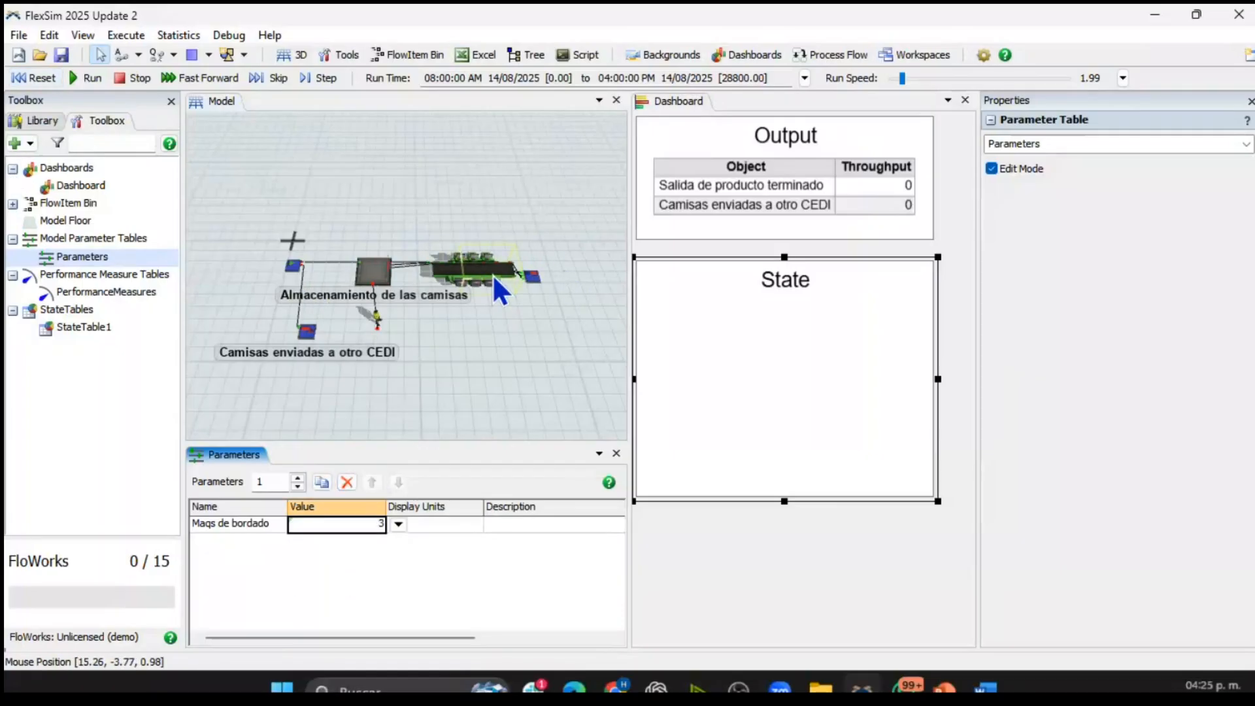
{"action": "left_click_drag", "start_coordinate": [480, 273], "coordinate": [475, 361]}
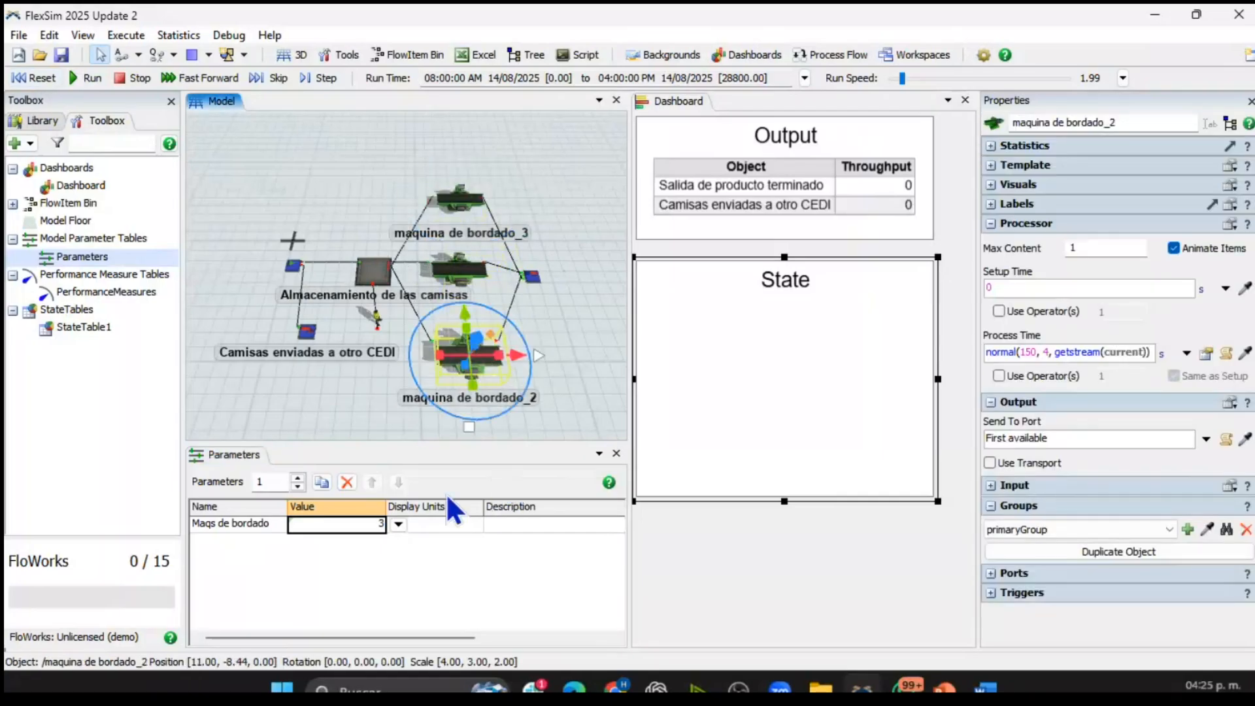
- Return the Maqs de bordado parameter to 1 and reset the model
{"action": "left_click", "coordinate": [347, 528]}
{"action": "type", "text": "1"}
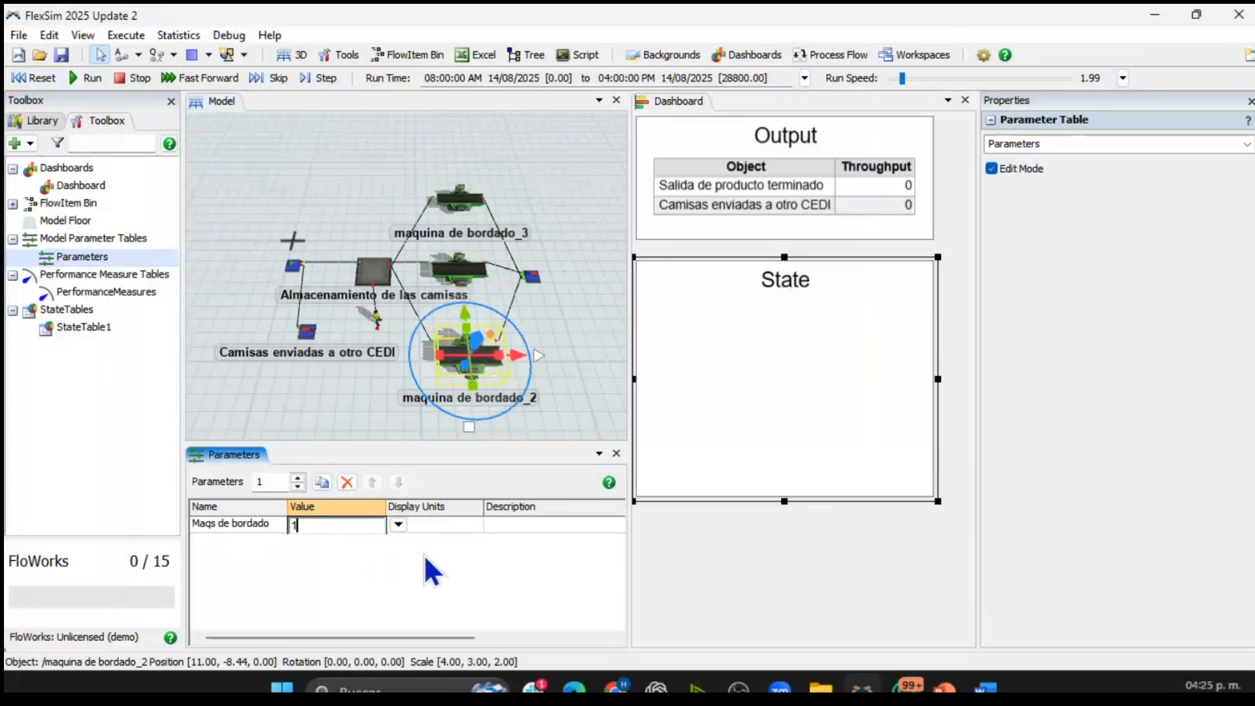
{"action": "key", "text": "Return"}
{"action": "left_click", "coordinate": [27, 78]}
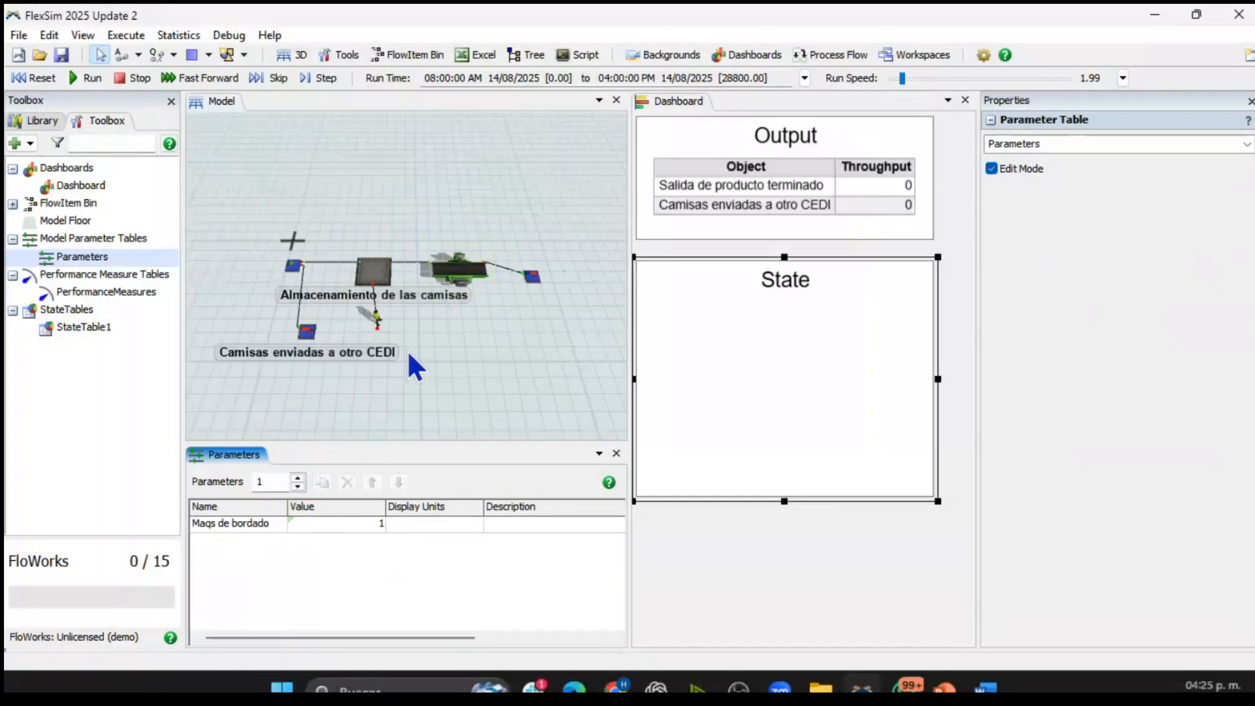
- Open the PerformanceMeasures table and dock it alongside the Parameters table below the 3D model
{"action": "double_click", "coordinate": [92, 291]}
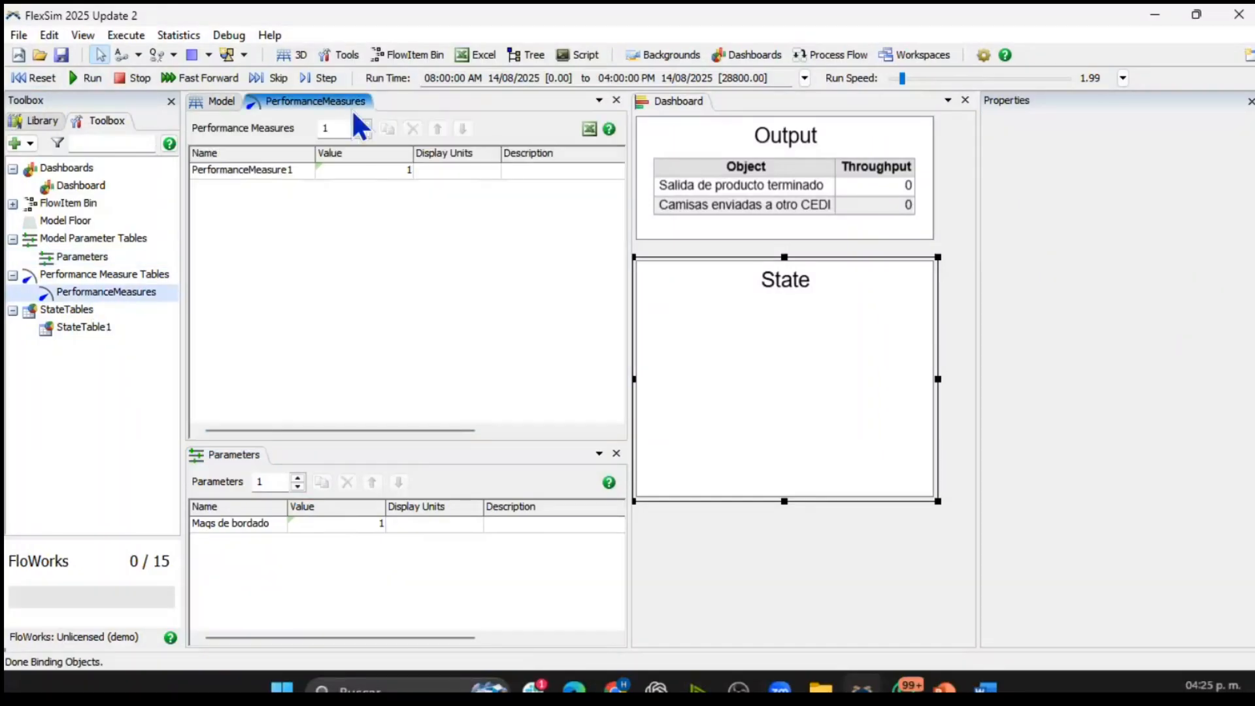
{"action": "left_click_drag", "start_coordinate": [317, 104], "coordinate": [239, 467]}
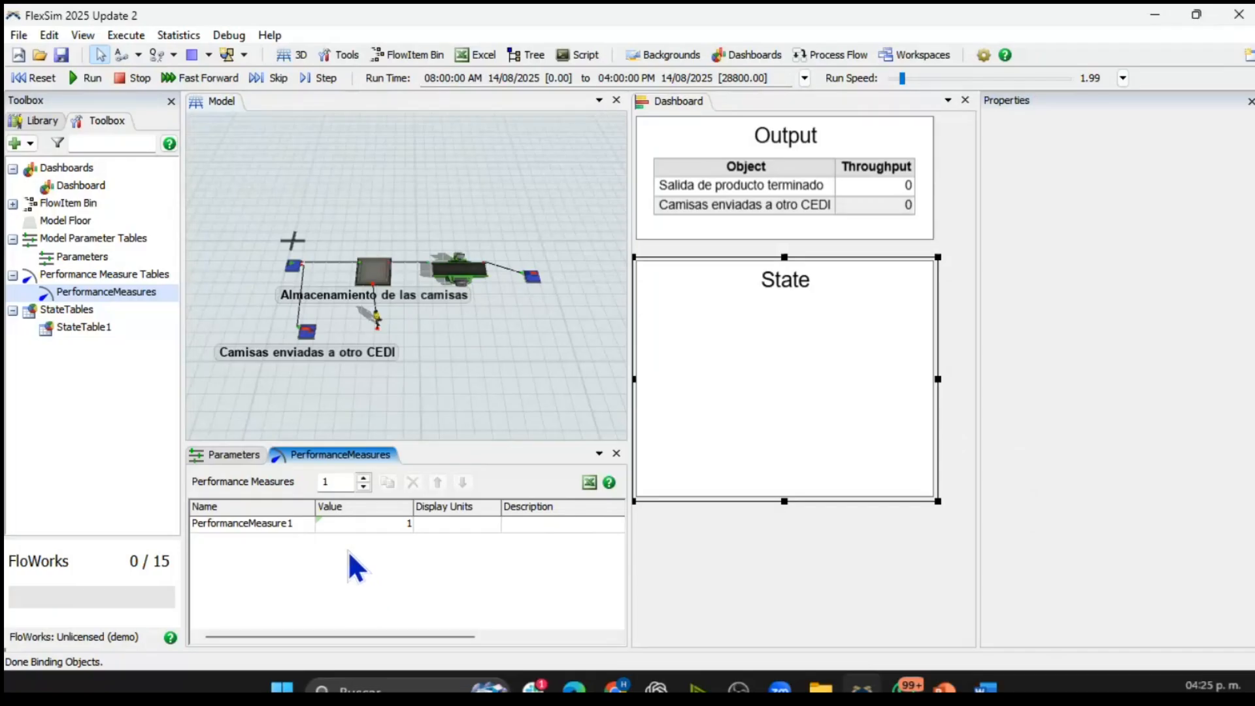
{"action": "left_click", "coordinate": [368, 524]}
{"action": "left_click", "coordinate": [257, 522]}
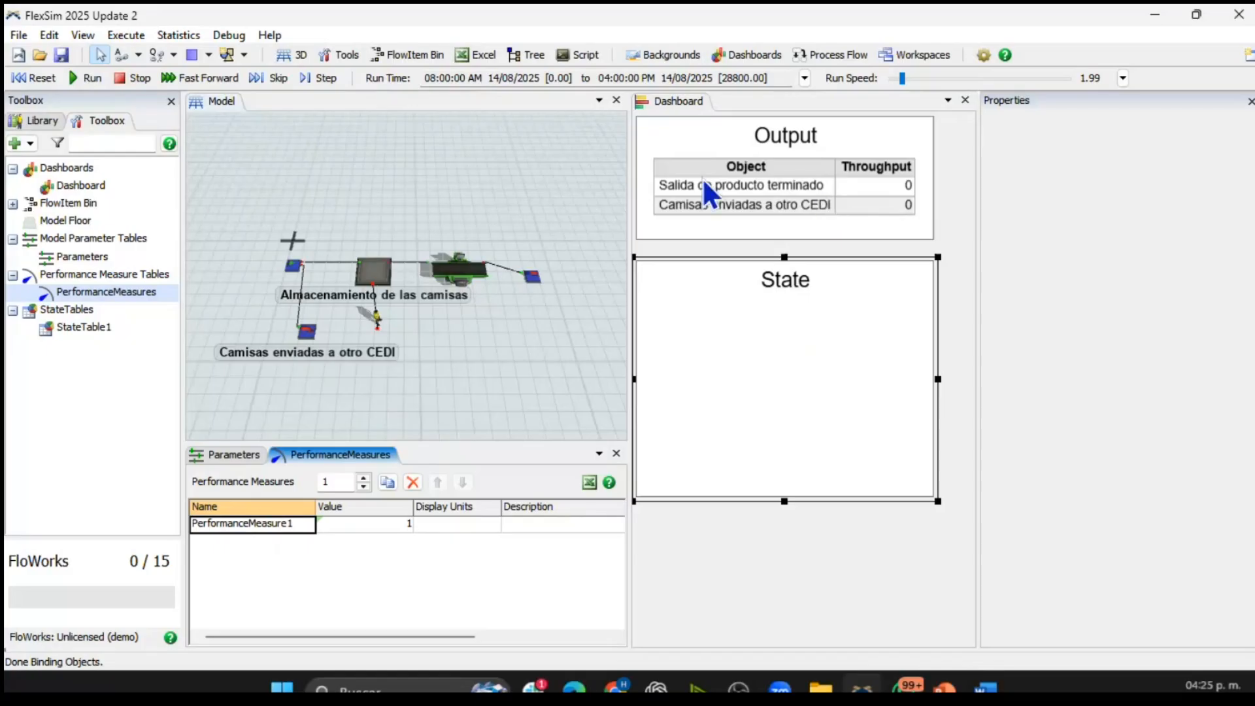
- Remove Camisas enviadas a otro CEDI from the Output chart's objects
{"action": "left_click", "coordinate": [704, 202]}
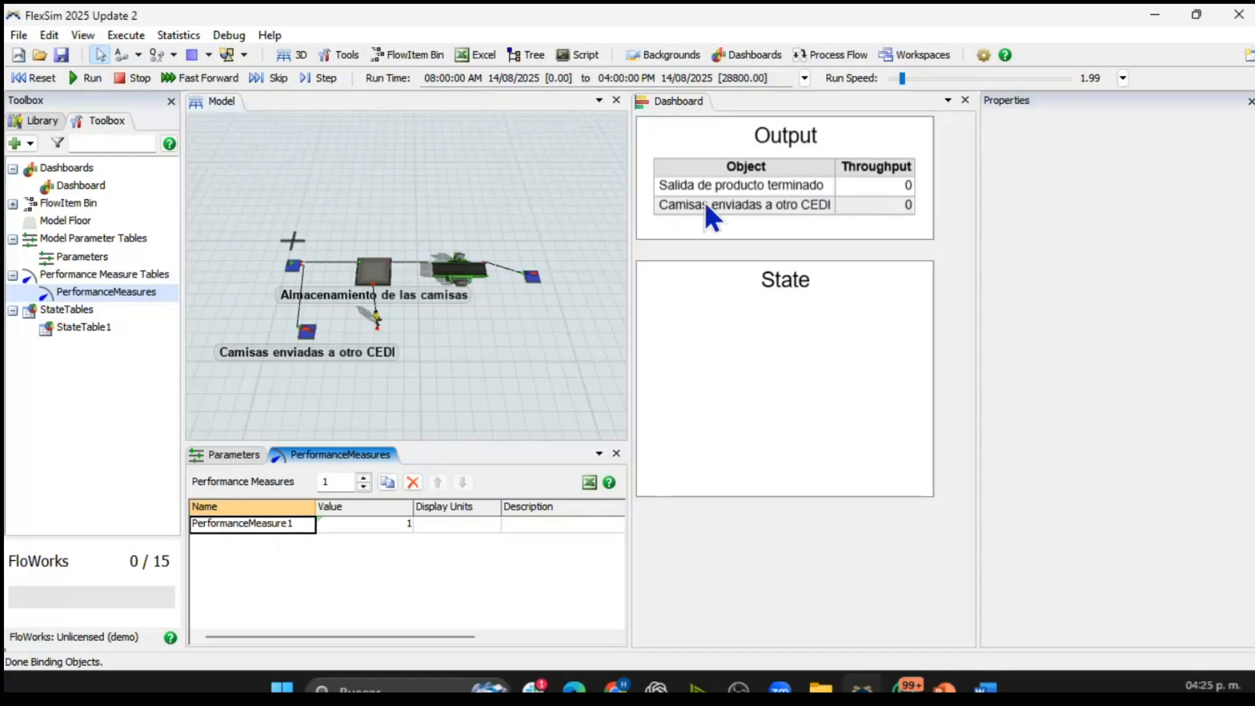
{"action": "left_click", "coordinate": [794, 184]}
{"action": "left_click", "coordinate": [1031, 215]}
{"action": "left_click", "coordinate": [1046, 187]}
- Duplicate the Output chart and place the copy directly below the original, shifting the State chart down to make room
{"action": "left_click", "coordinate": [802, 290]}
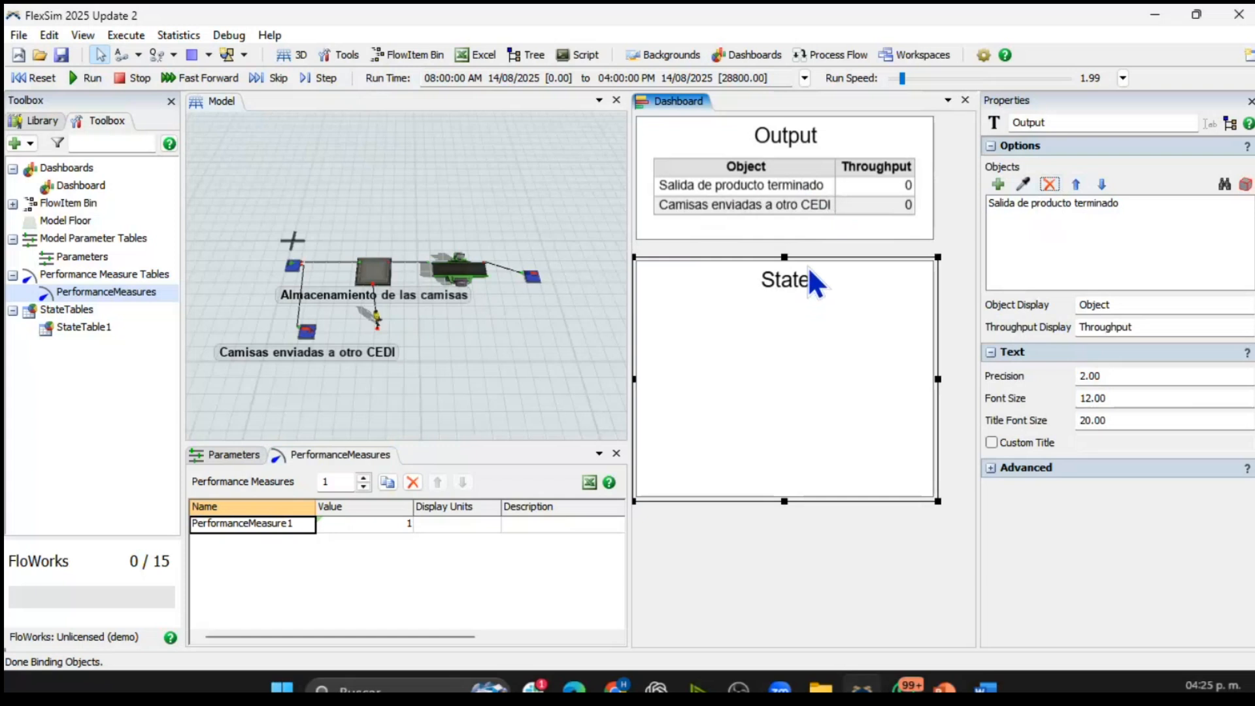
{"action": "left_click_drag", "start_coordinate": [806, 266], "coordinate": [794, 358]}
{"action": "left_click", "coordinate": [841, 231]}
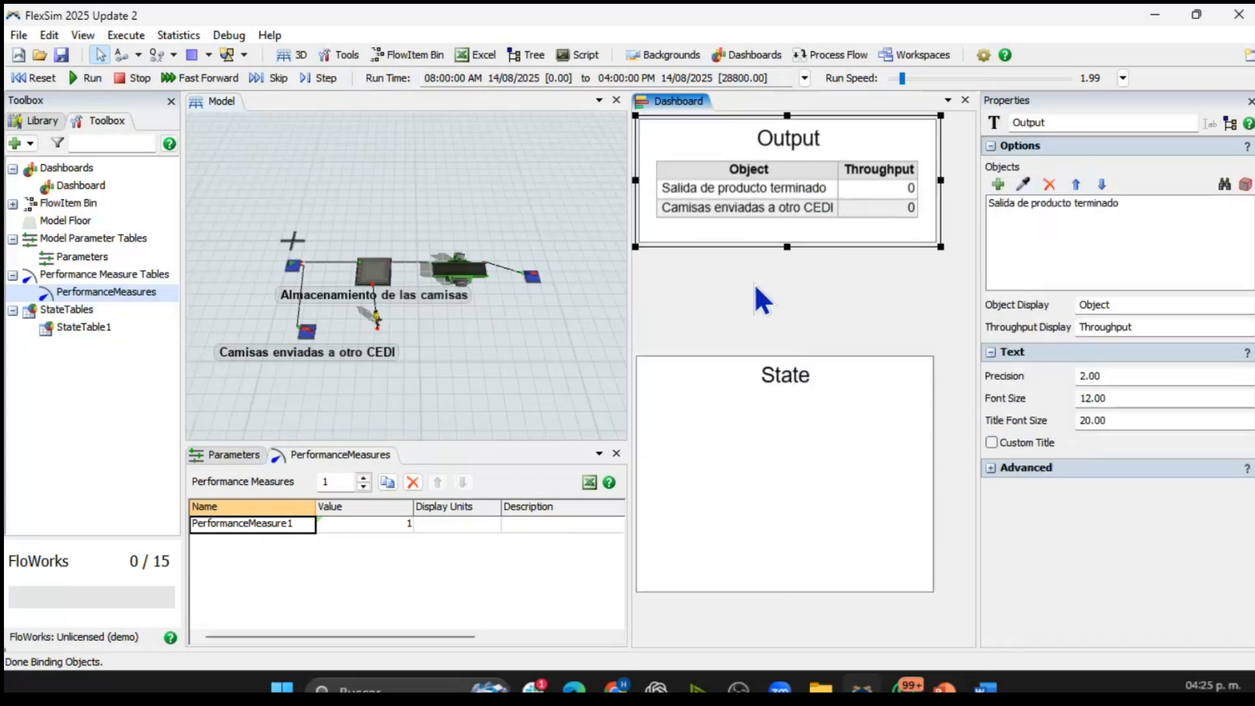
{"action": "key", "text": "ctrl+c"}
{"action": "key", "text": "ctrl+v"}
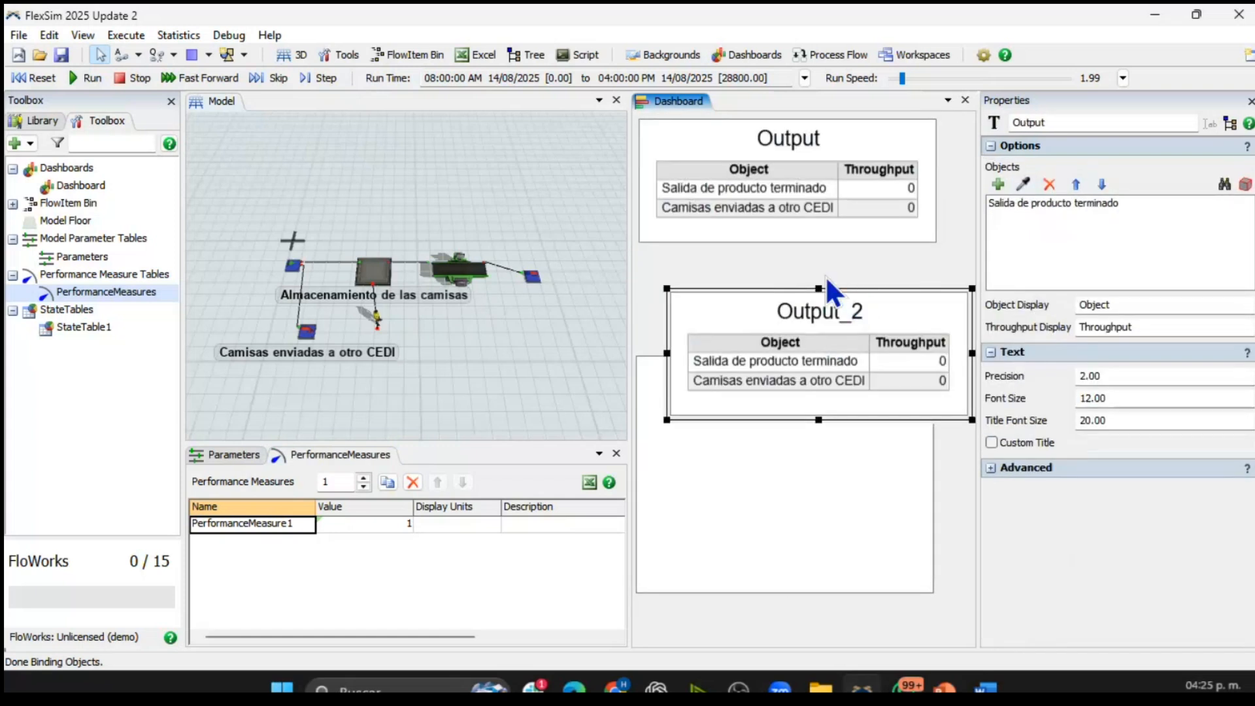
{"action": "left_click_drag", "start_coordinate": [854, 293], "coordinate": [821, 246]}
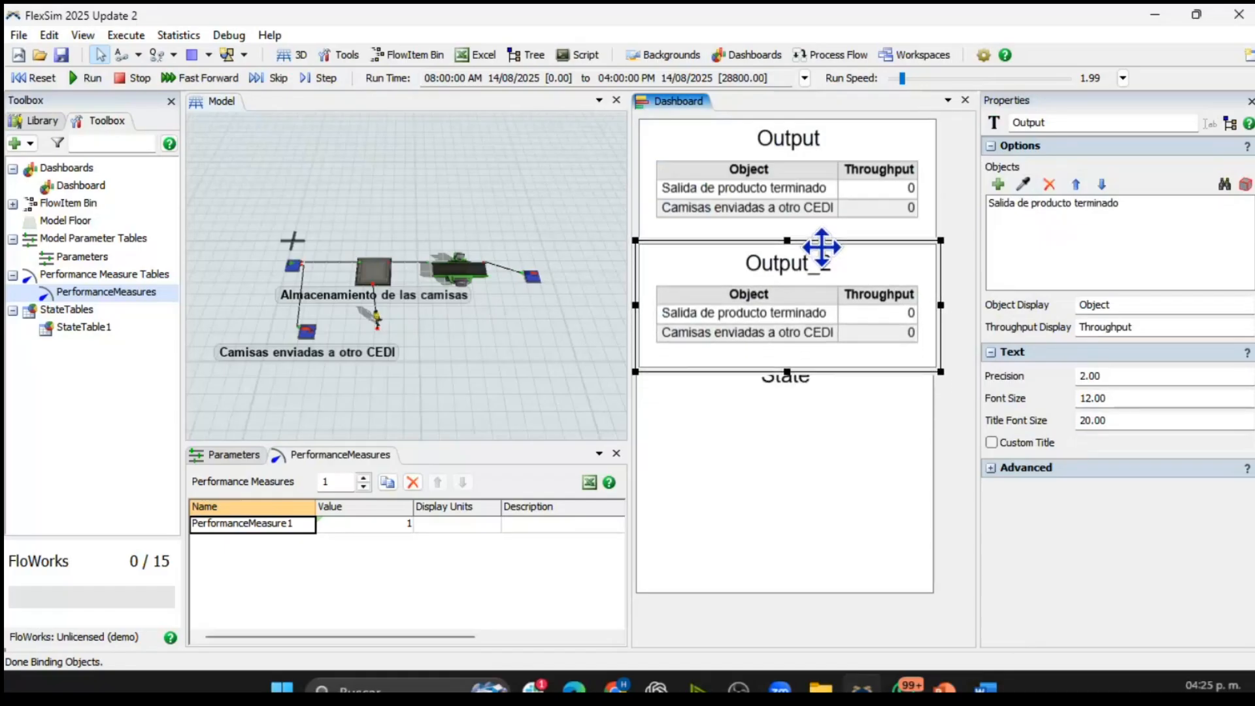
{"action": "left_click_drag", "start_coordinate": [834, 352], "coordinate": [835, 386]}
- Replace the object in the Output_2 chart with Camisas enviadas a otro CEDI, and fast-forward the model through the full run
{"action": "left_click", "coordinate": [841, 288]}
{"action": "left_click", "coordinate": [814, 177]}
{"action": "left_click", "coordinate": [840, 315]}
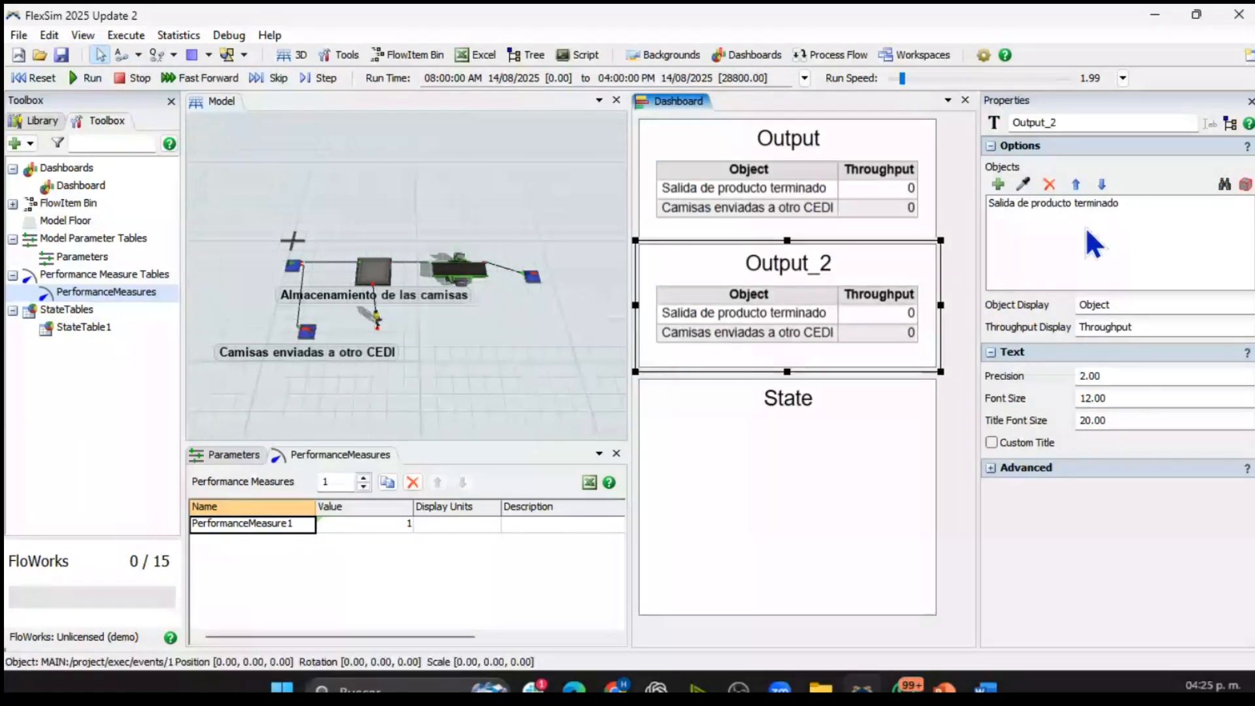
{"action": "left_click", "coordinate": [1039, 203]}
{"action": "left_click", "coordinate": [1049, 184]}
{"action": "left_click", "coordinate": [1024, 184]}
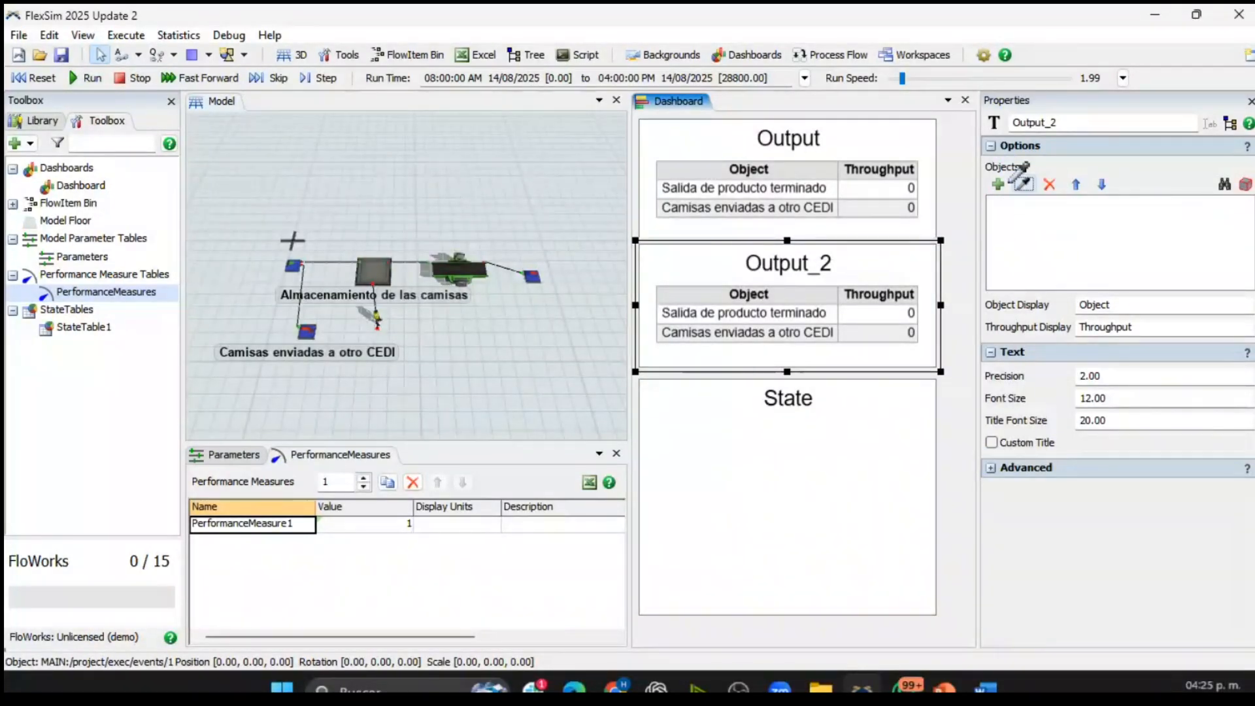
{"action": "left_click", "coordinate": [305, 332]}
{"action": "left_click", "coordinate": [856, 182]}
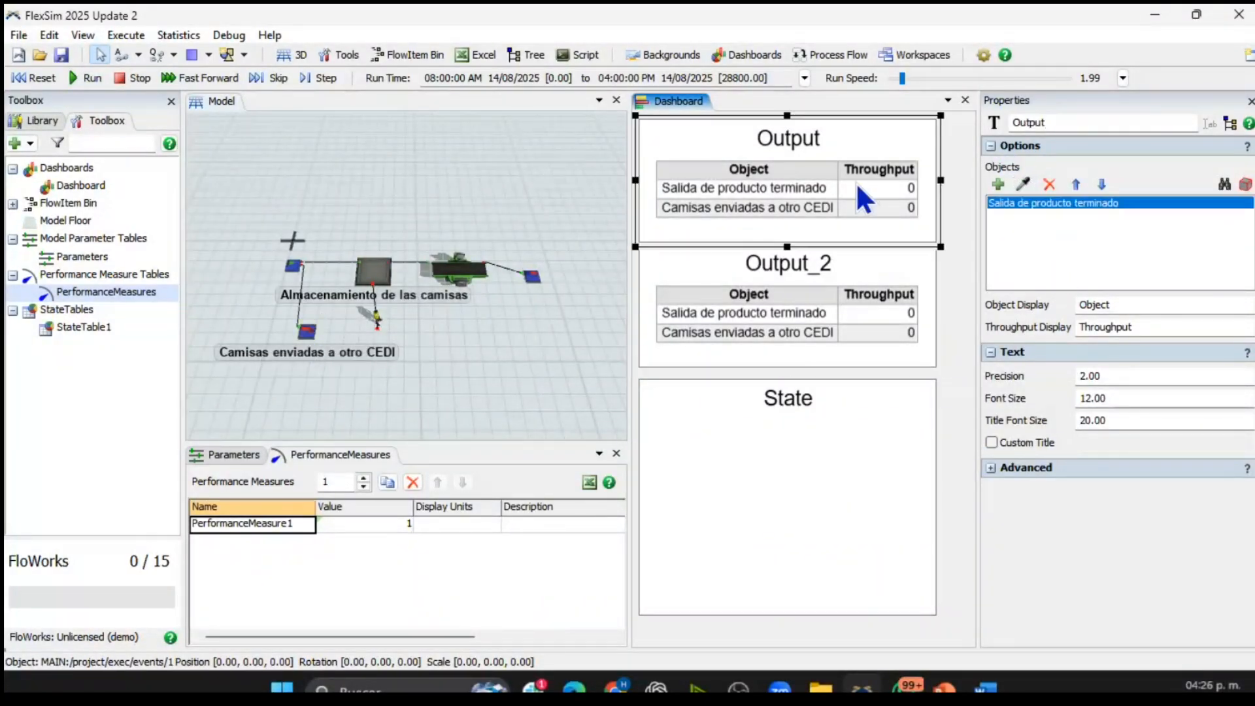
{"action": "left_click", "coordinate": [164, 77]}
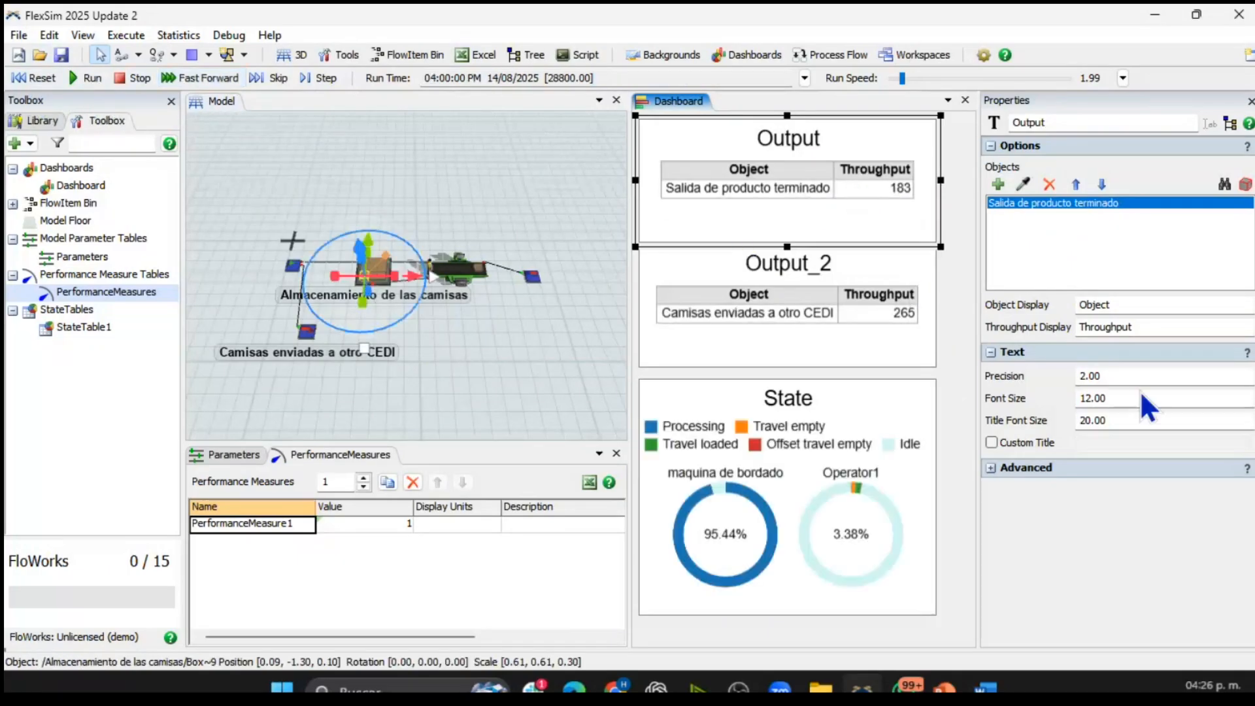
- Give the Output_2 chart the custom title "enviados a otro CEDI"
{"action": "left_click", "coordinate": [829, 308]}
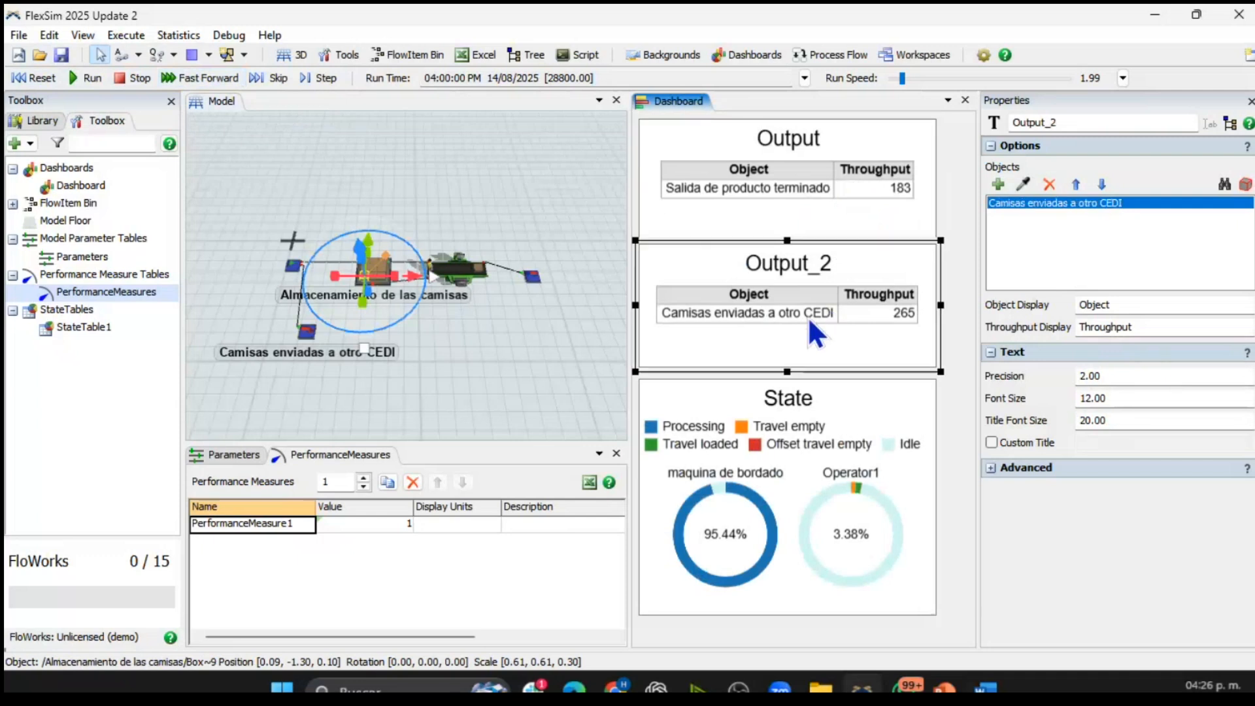
{"action": "left_click", "coordinate": [1014, 444]}
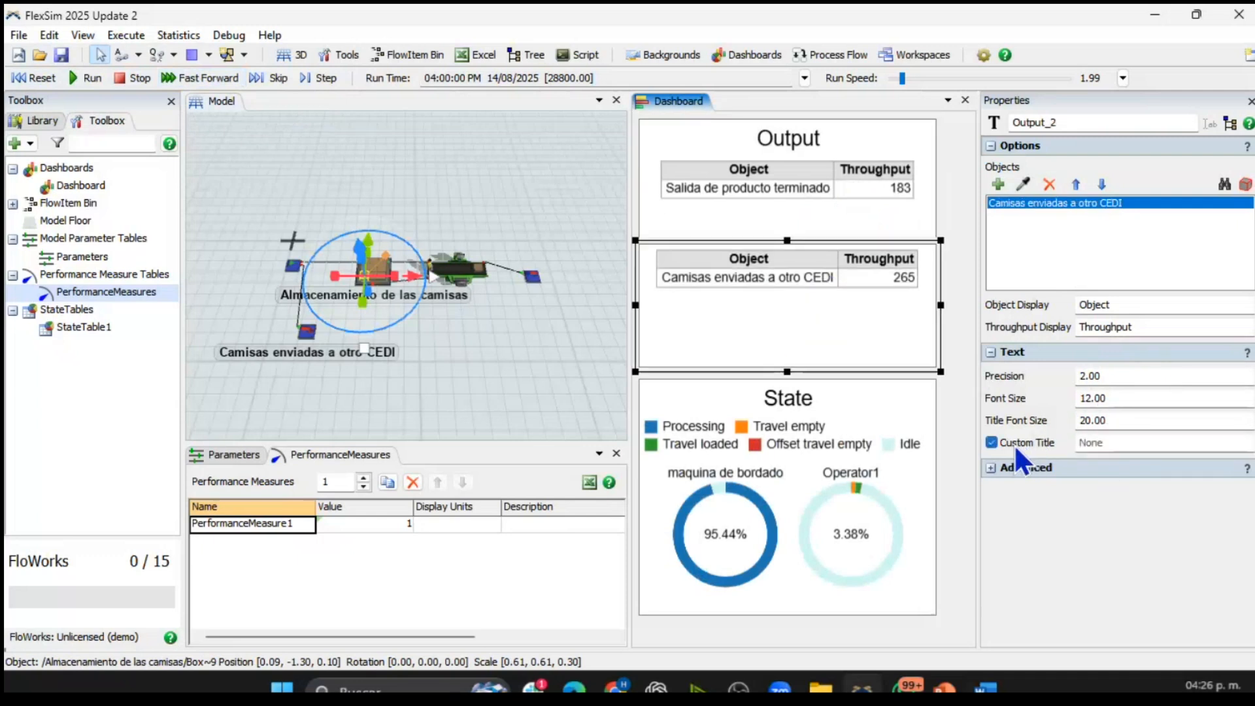
{"action": "left_click", "coordinate": [1135, 444]}
{"action": "type", "text": "enviados a otro "}
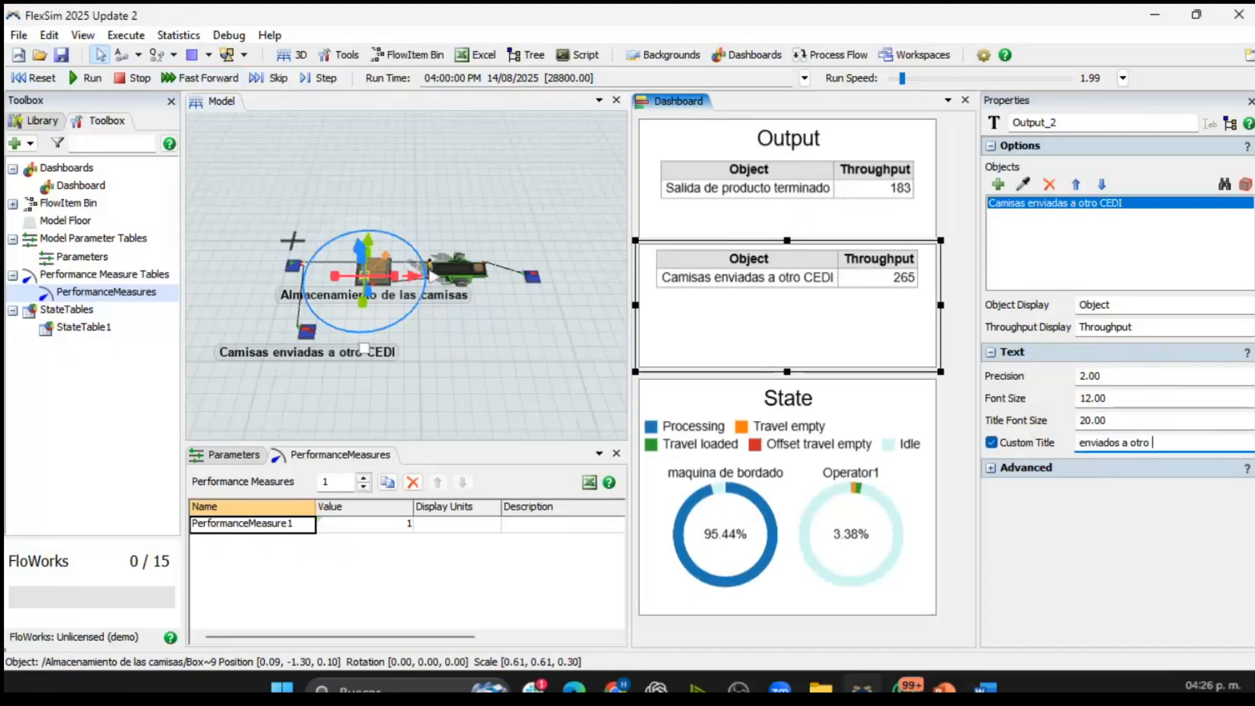
{"action": "type", "text": "CEDI"}
- Give the Output chart for Salida de producto terminado the custom title "PT"
{"action": "left_click", "coordinate": [812, 210]}
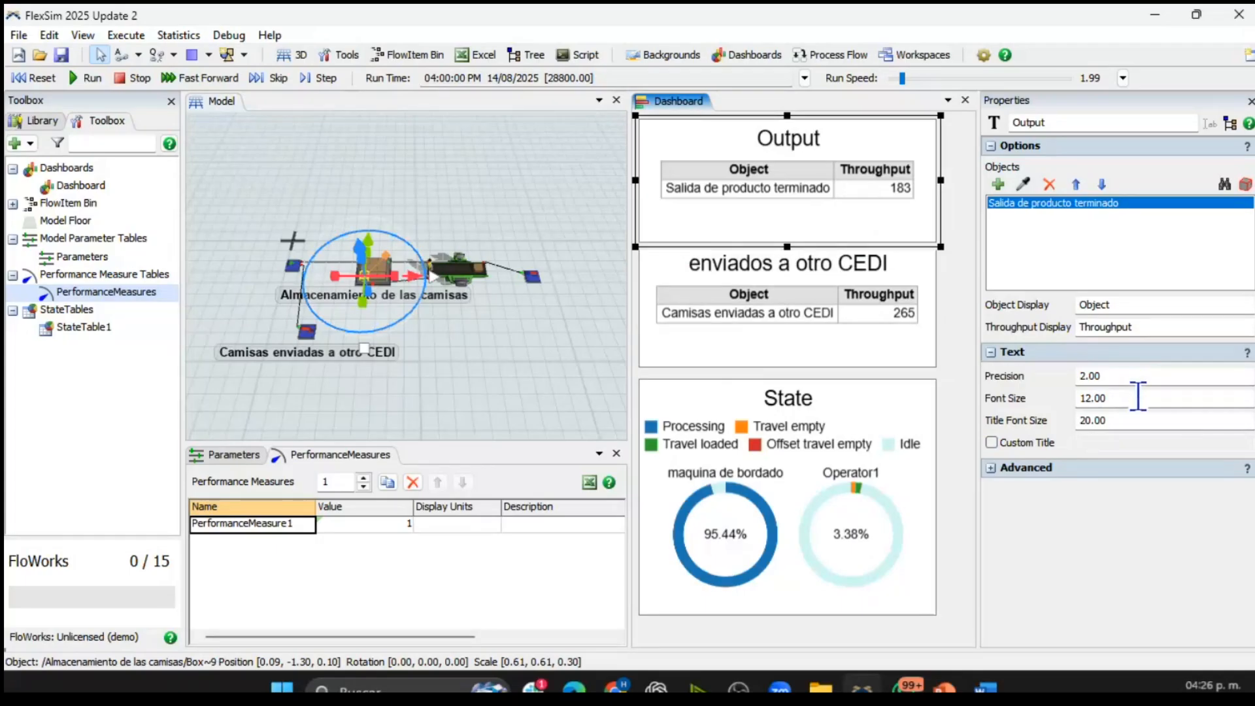
{"action": "left_click", "coordinate": [992, 443]}
{"action": "left_click", "coordinate": [1137, 442]}
{"action": "type", "text": "PT"}
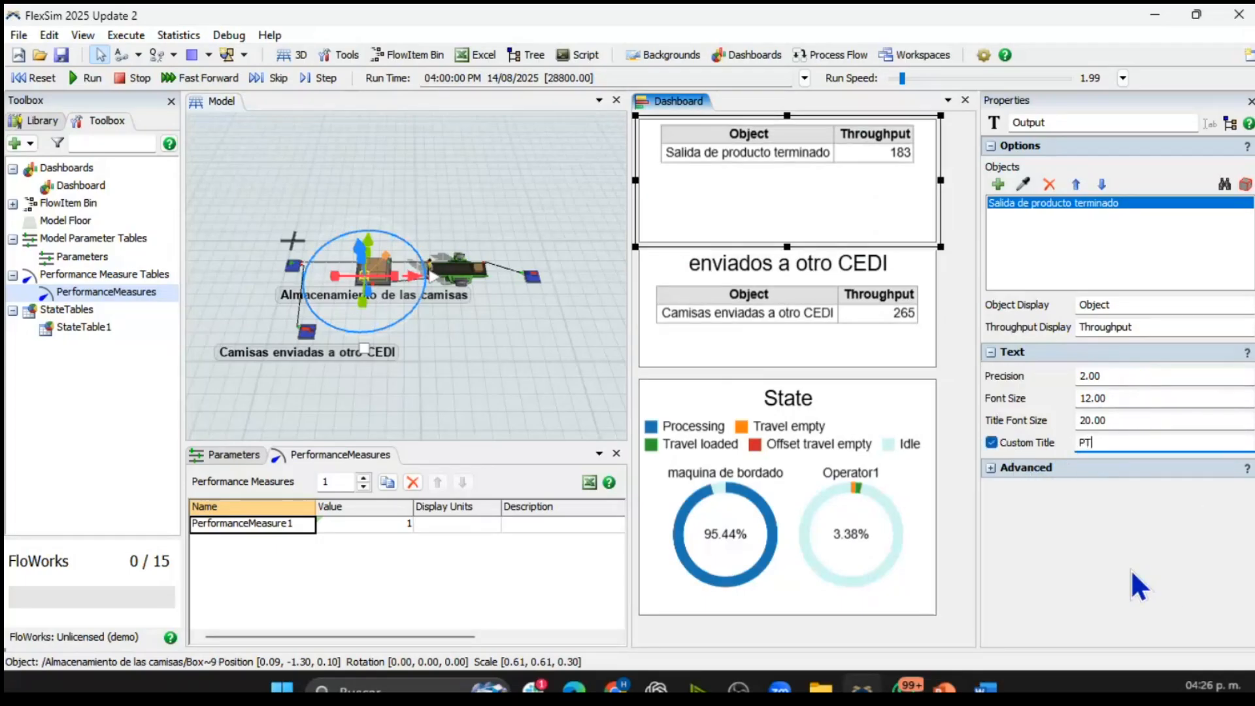
{"action": "key", "text": "Return"}
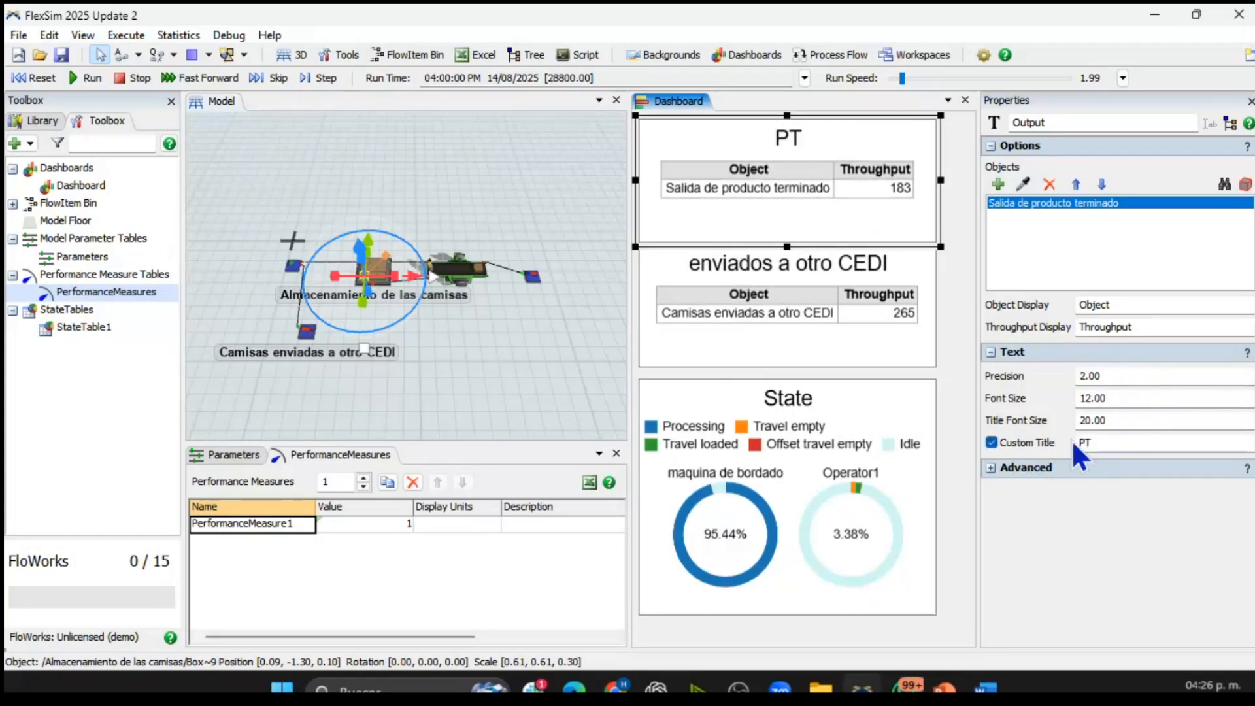
{"action": "left_click", "coordinate": [550, 363]}
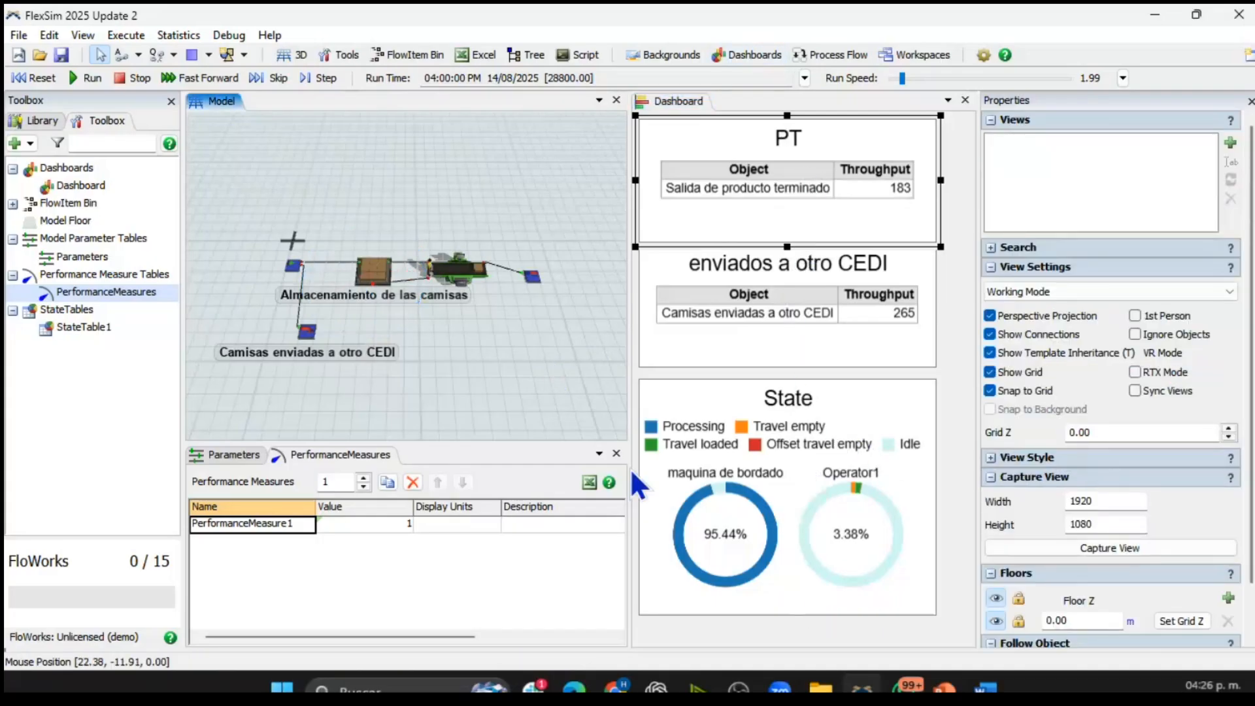
- Link the value of PerformanceMeasure1 to the Throughput Maximum of the PT chart
{"action": "left_click", "coordinate": [327, 530]}
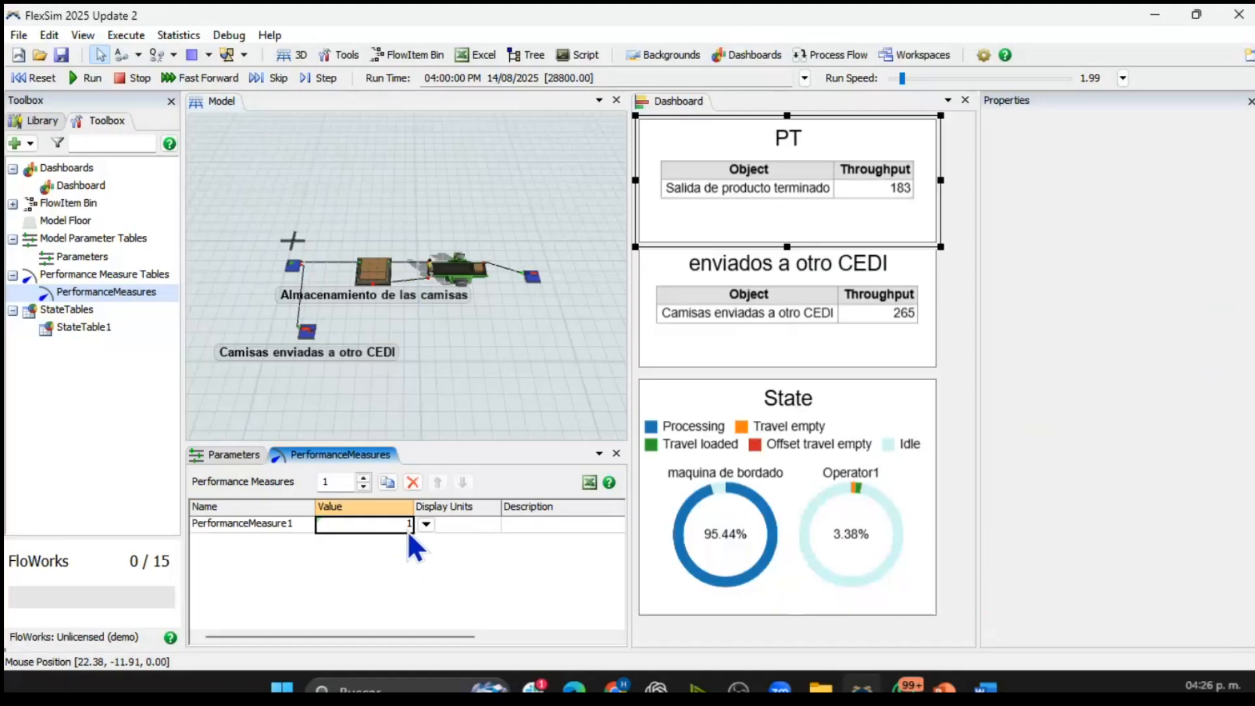
{"action": "left_click", "coordinate": [425, 524]}
{"action": "left_click", "coordinate": [633, 550]}
{"action": "left_click", "coordinate": [789, 209]}
{"action": "mouse_move", "coordinate": [891, 224]}
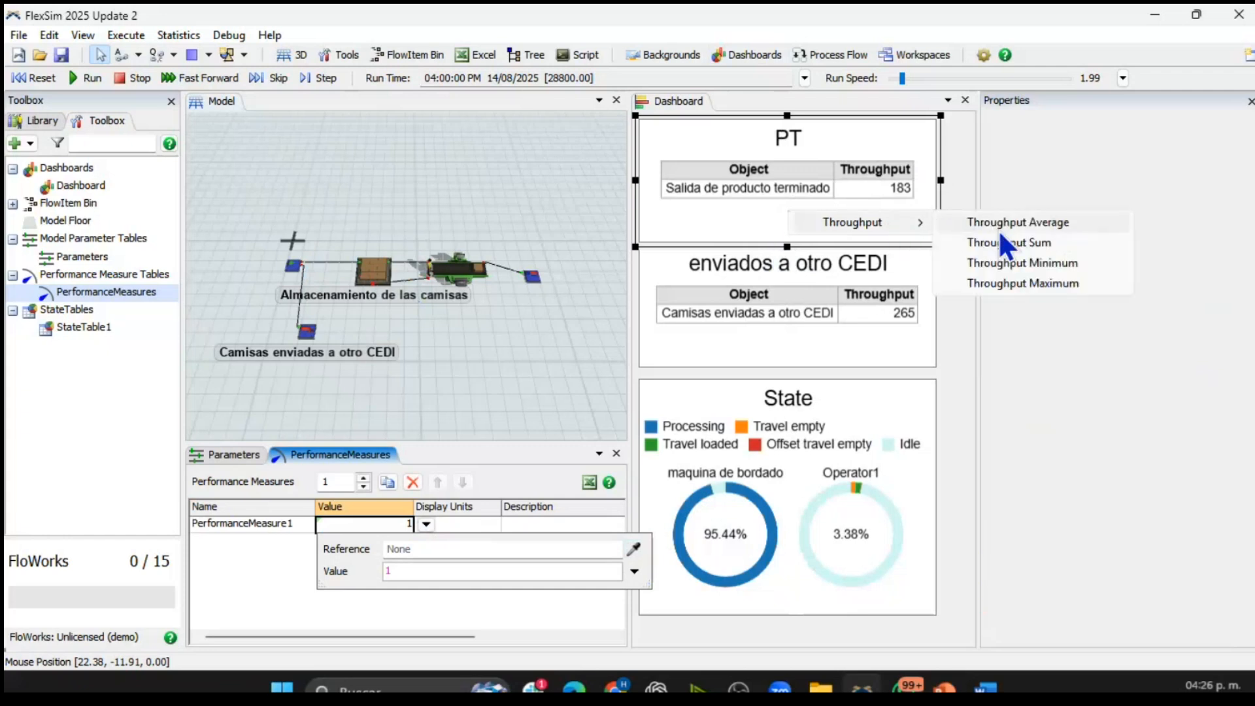
{"action": "left_click", "coordinate": [1038, 283]}
{"action": "left_click", "coordinate": [247, 602]}
- Add a second performance measure and link its value to the Throughput Maximum of the "enviados a otro CEDI" chart
{"action": "left_click", "coordinate": [363, 478]}
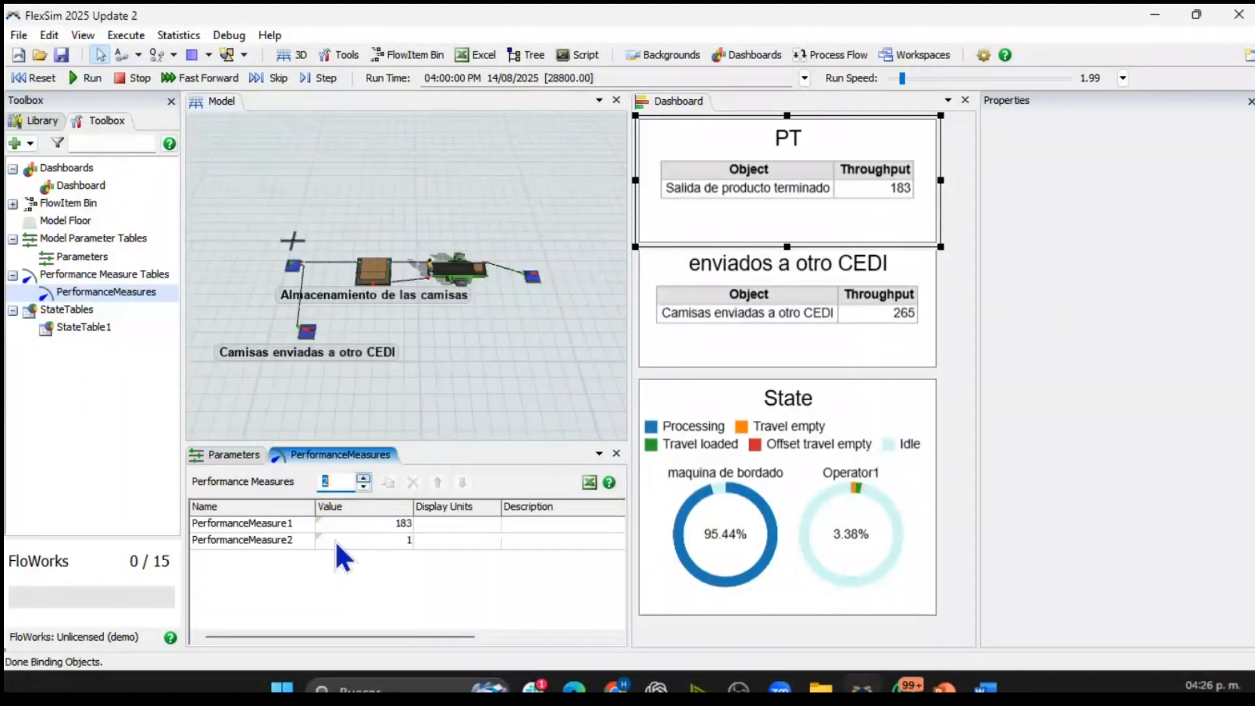
{"action": "left_click", "coordinate": [385, 540]}
{"action": "left_click", "coordinate": [426, 540]}
{"action": "left_click", "coordinate": [632, 566]}
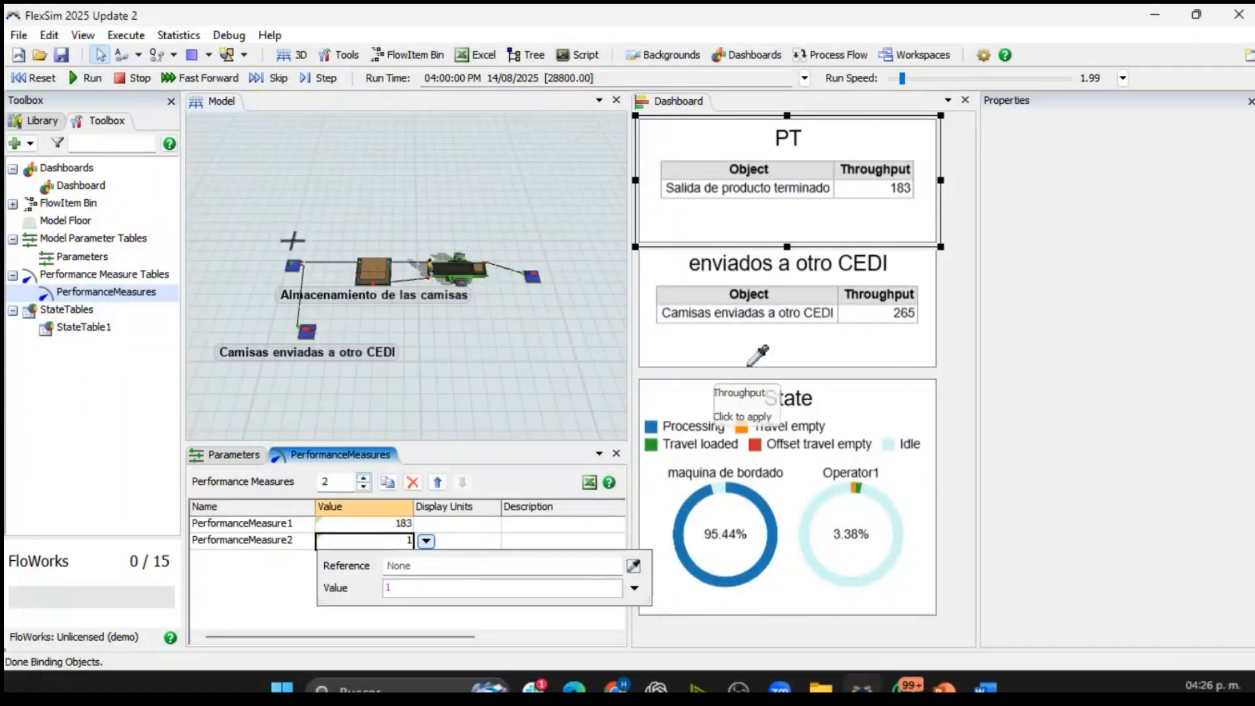
{"action": "left_click", "coordinate": [870, 336]}
{"action": "mouse_move", "coordinate": [970, 352]}
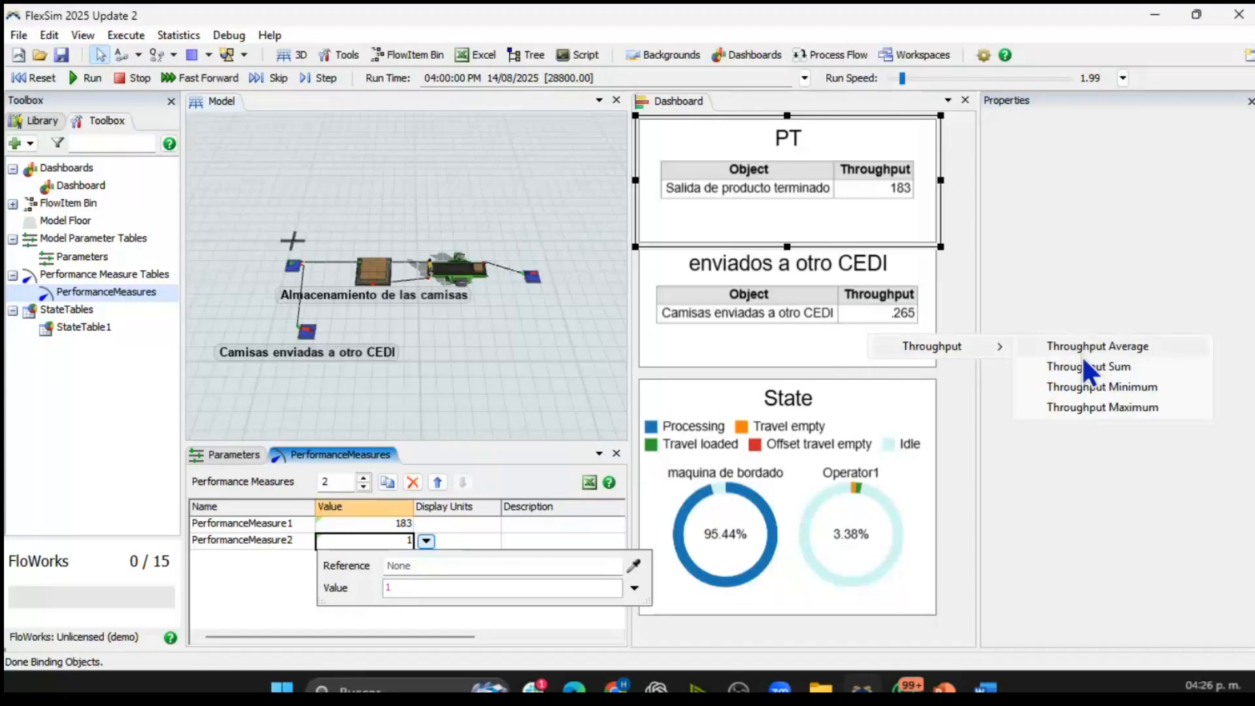
{"action": "left_click", "coordinate": [1111, 406]}
{"action": "left_click", "coordinate": [243, 583]}
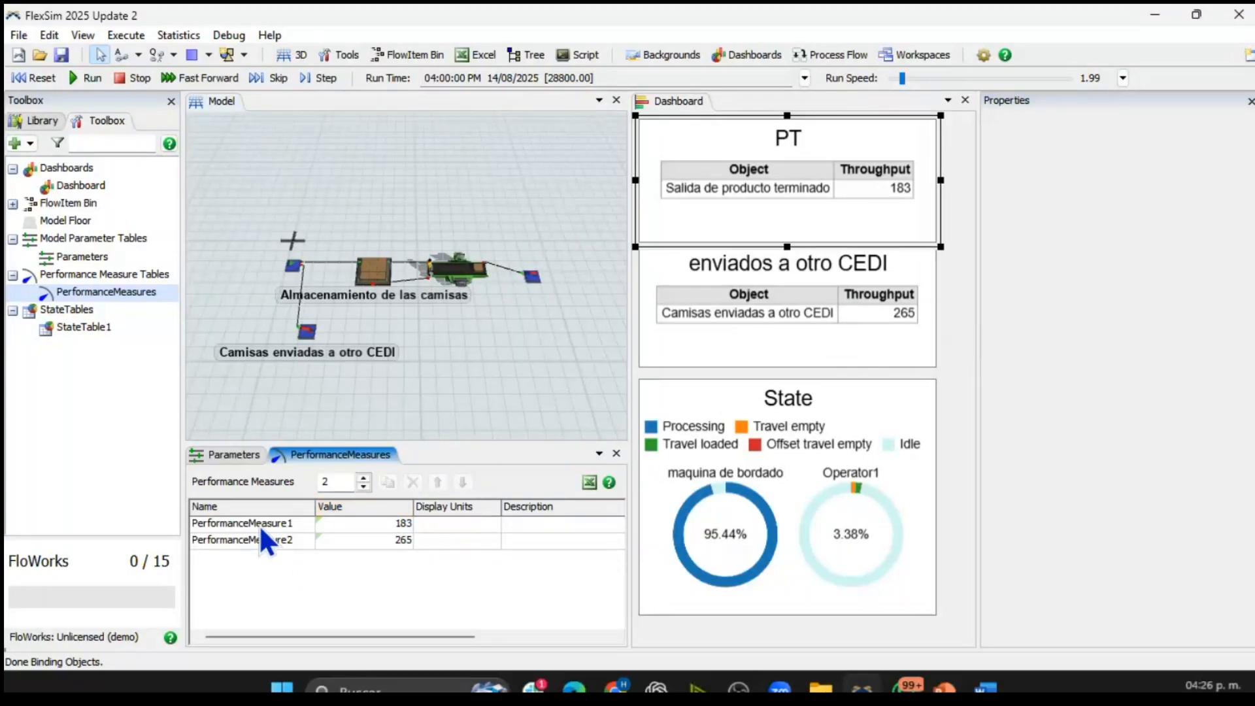
- Rename the first performance measure as PT
{"action": "left_click", "coordinate": [254, 528]}
{"action": "double_click", "coordinate": [253, 523]}
{"action": "type", "text": "PT"}
- Rename the second performance measure as "enviados a otro CEDI", copying the custom title of its chart
{"action": "left_click", "coordinate": [916, 348]}
{"action": "left_click_drag", "start_coordinate": [1191, 442], "coordinate": [991, 443]}
{"action": "key", "text": "ctrl+c"}
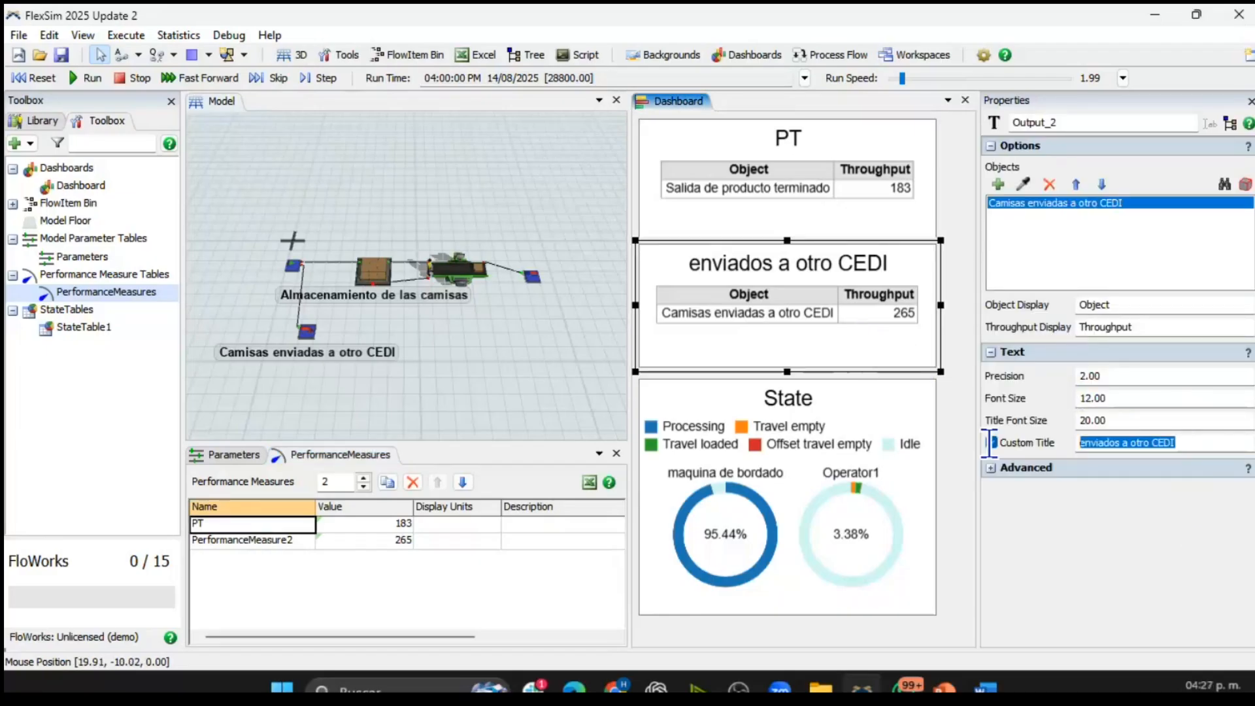
{"action": "left_click", "coordinate": [257, 539]}
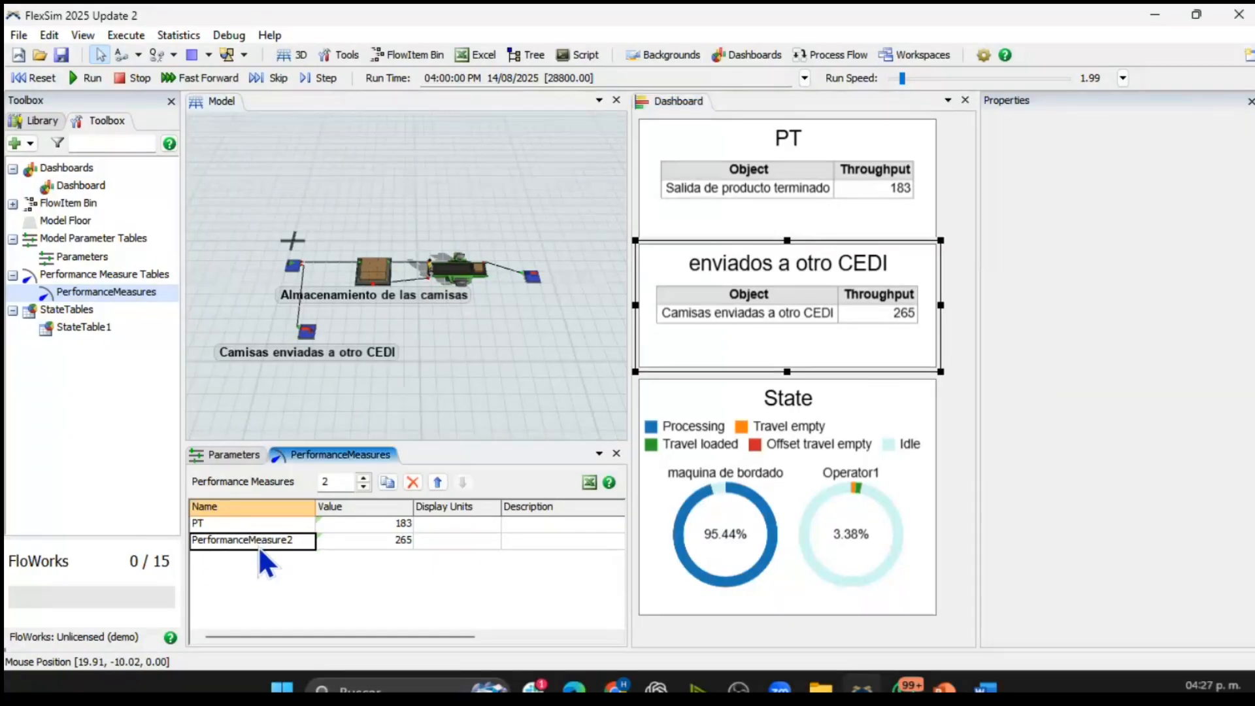
{"action": "double_click", "coordinate": [295, 547]}
{"action": "key", "text": "ctrl+v"}
{"action": "left_click", "coordinate": [316, 575]}
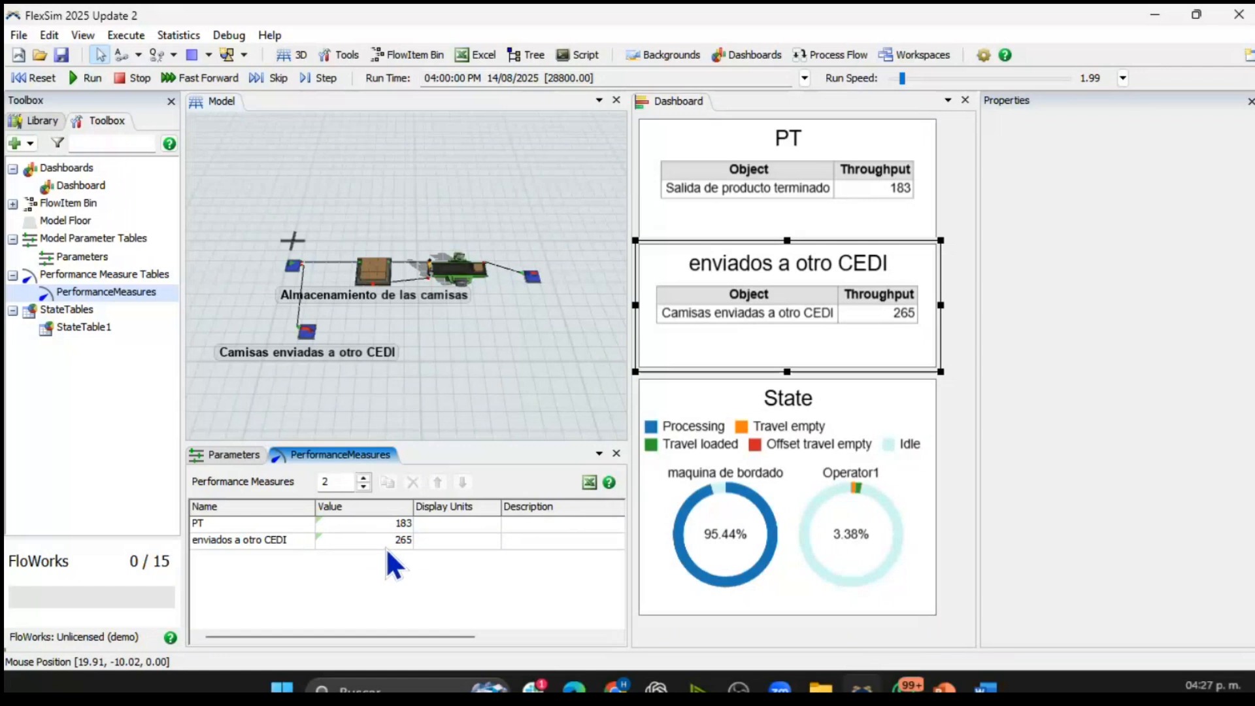
- Open the Experimenter and set the stop time of Experiment1 to 28800
{"action": "left_click", "coordinate": [187, 34]}
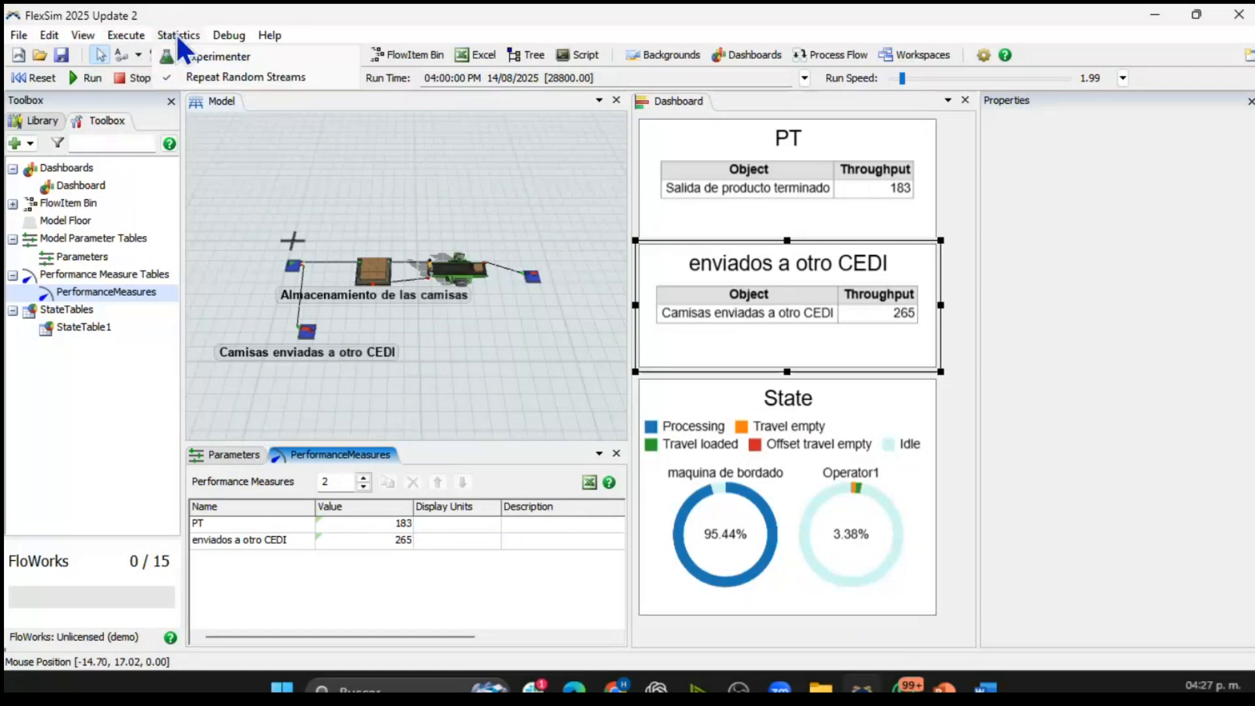
{"action": "left_click", "coordinate": [207, 56]}
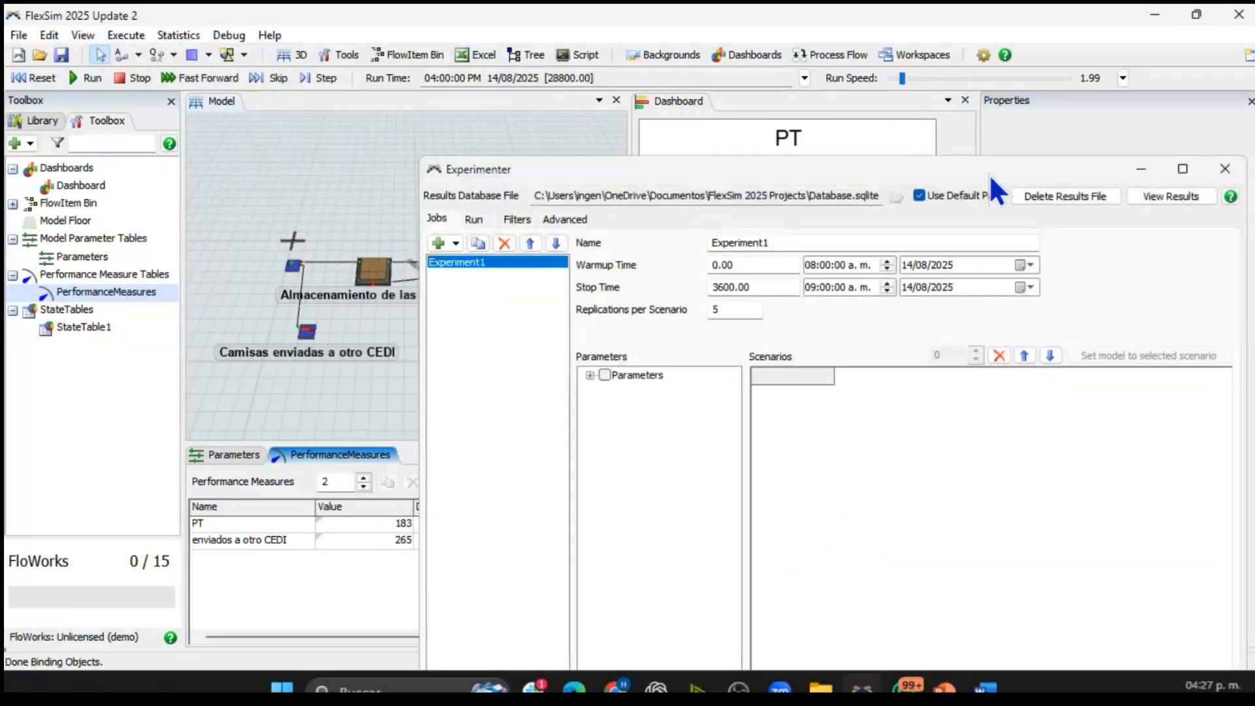
{"action": "left_click_drag", "start_coordinate": [993, 167], "coordinate": [764, 89]}
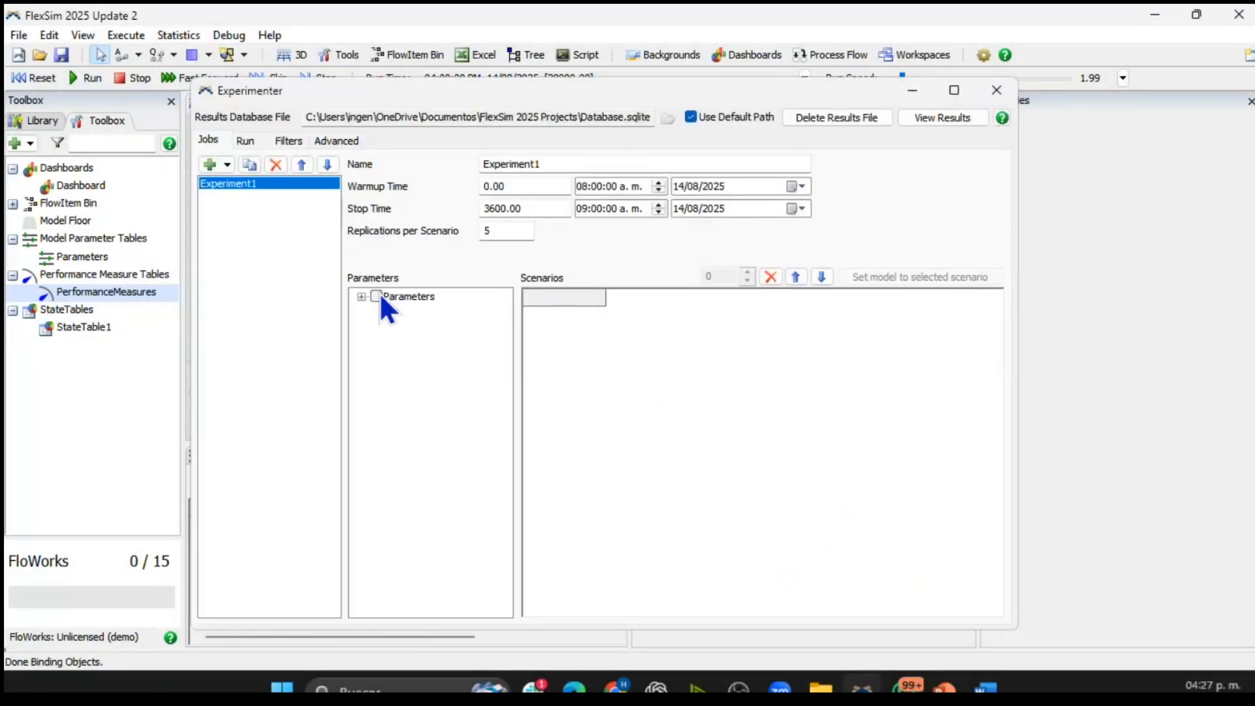
{"action": "left_click_drag", "start_coordinate": [547, 210], "coordinate": [370, 202]}
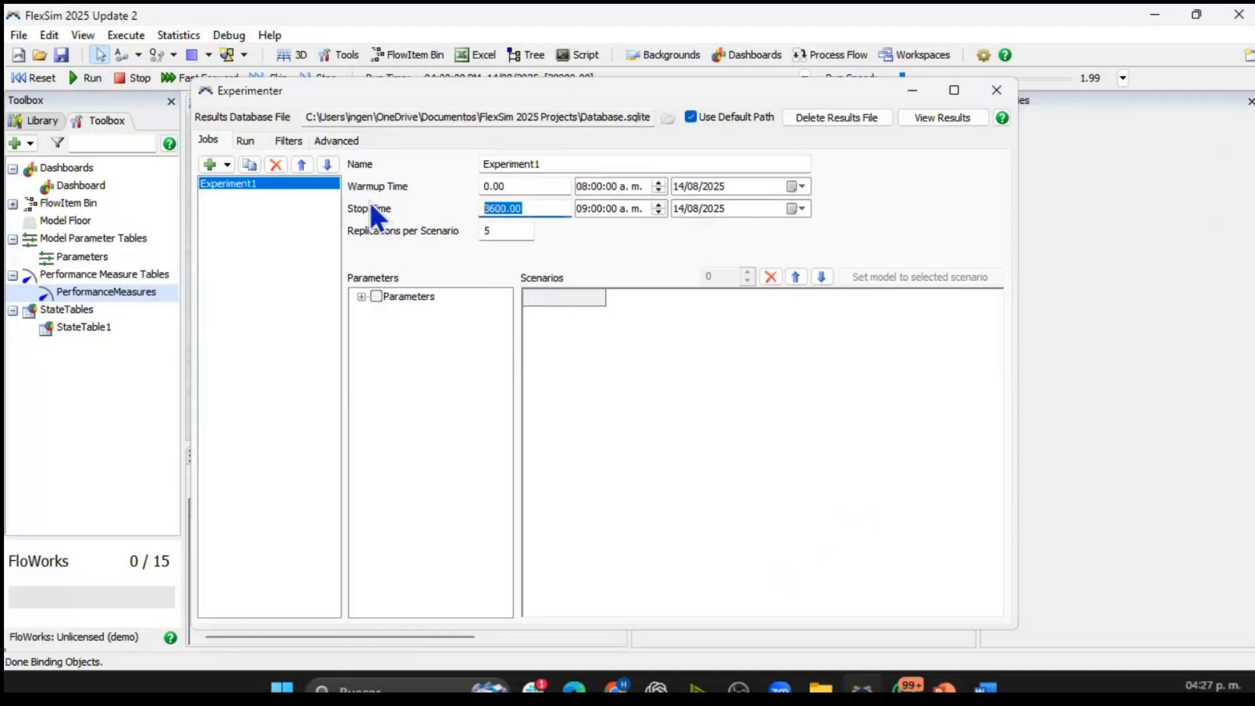
{"action": "type", "text": "28000"}
{"action": "left_click_drag", "start_coordinate": [540, 208], "coordinate": [449, 190]}
{"action": "type", "text": "280"}
{"action": "key", "text": "BackSpace"}
{"action": "key", "text": "BackSpace"}
{"action": "type", "text": "8800"}
{"action": "key", "text": "Tab"}
{"action": "left_click", "coordinate": [585, 191]}
{"action": "left_click", "coordinate": [584, 210]}
- Set the replications per scenario to 10 and include the Maqs de bordado parameter in Experiment1
{"action": "double_click", "coordinate": [495, 230]}
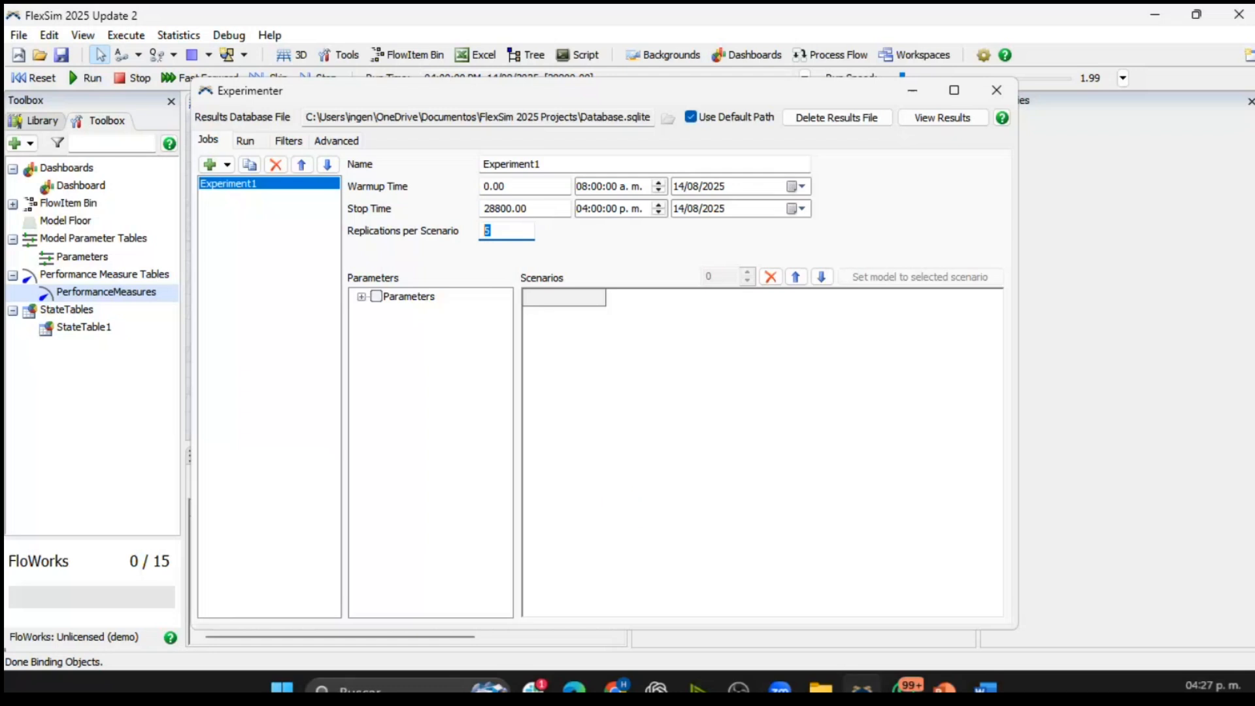
{"action": "type", "text": "10"}
{"action": "left_click", "coordinate": [361, 296]}
{"action": "left_click", "coordinate": [377, 297]}
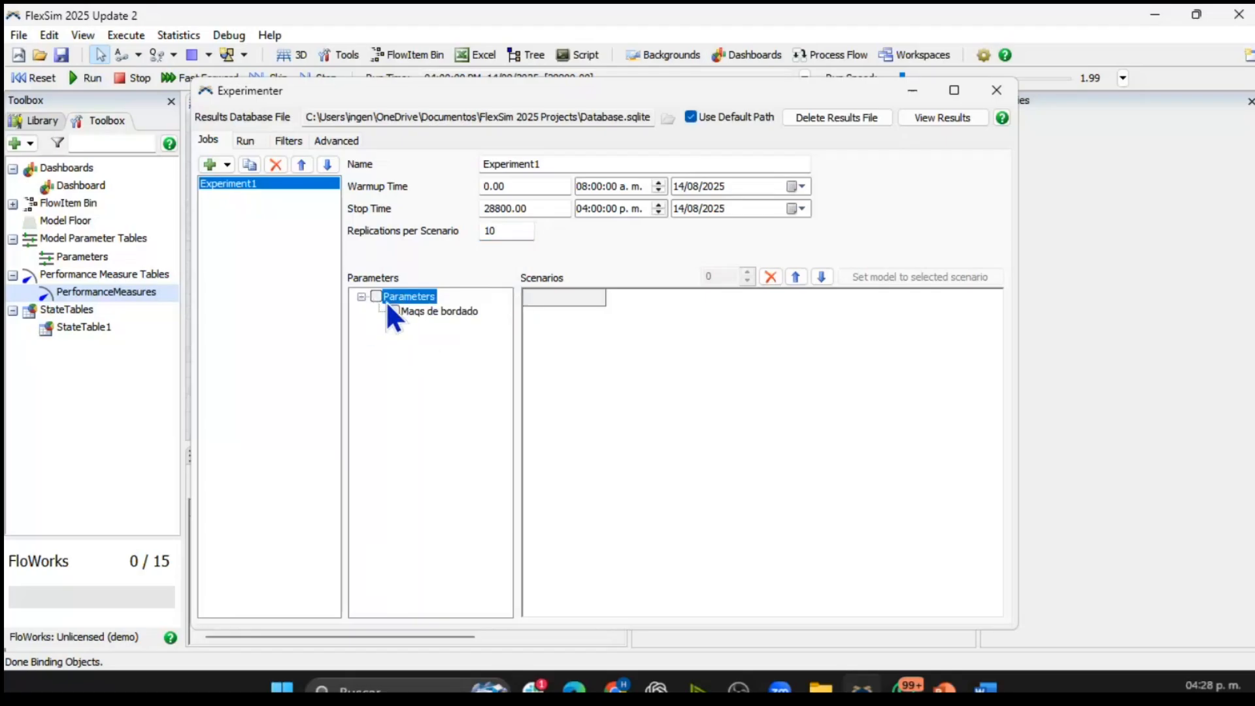
{"action": "left_click_drag", "start_coordinate": [782, 90], "coordinate": [930, 87]}
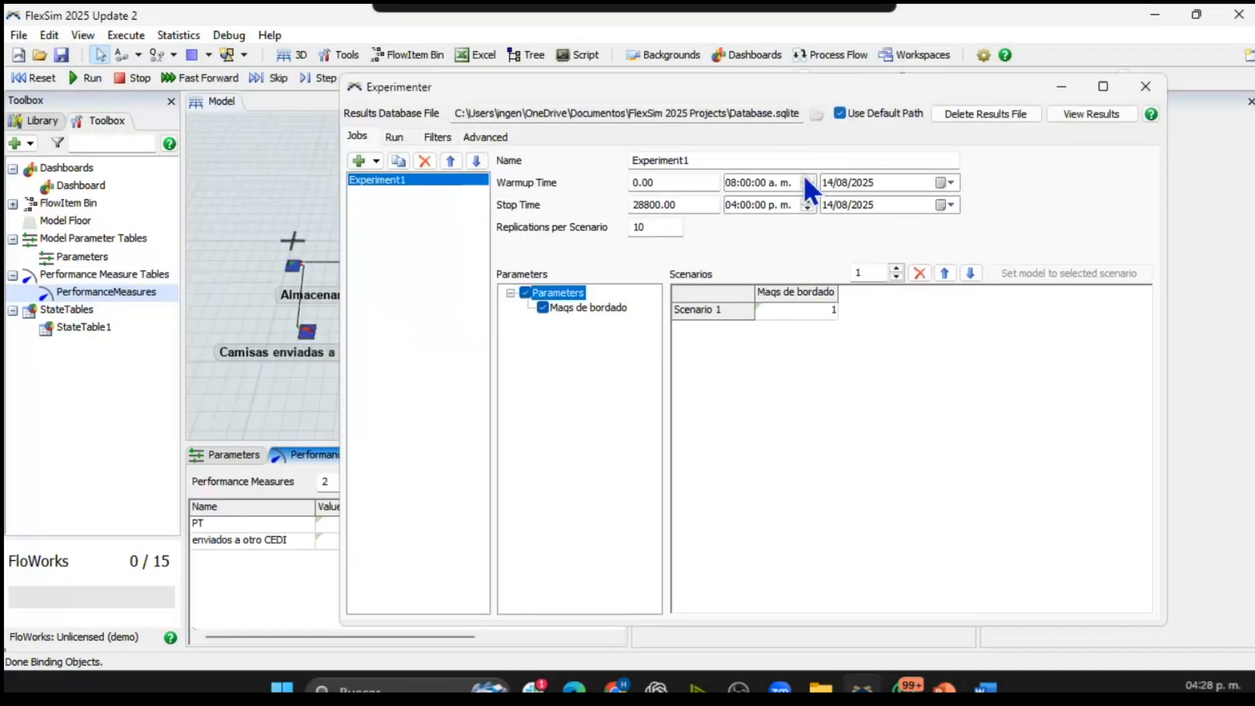
- Create three scenarios in Experiment1 with Maqs de bordado values of 1, 2 and 3
{"action": "left_click", "coordinate": [222, 456]}
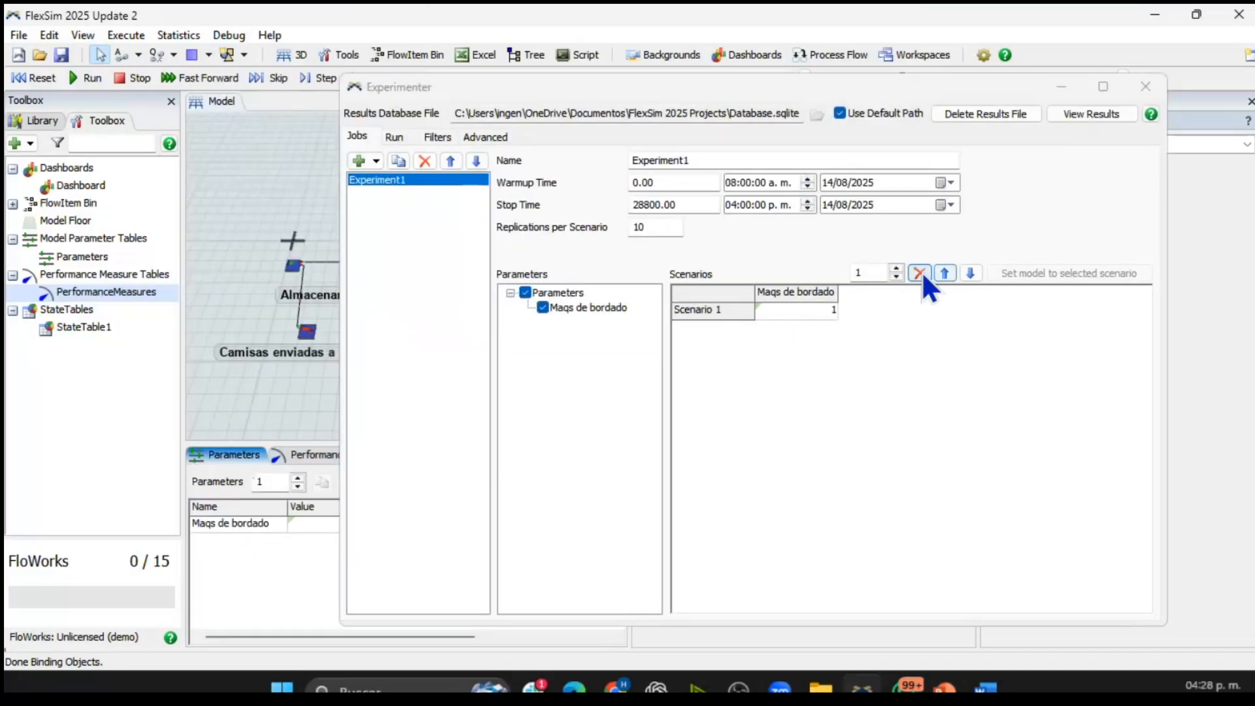
{"action": "left_click", "coordinate": [897, 269]}
{"action": "left_click", "coordinate": [897, 269]}
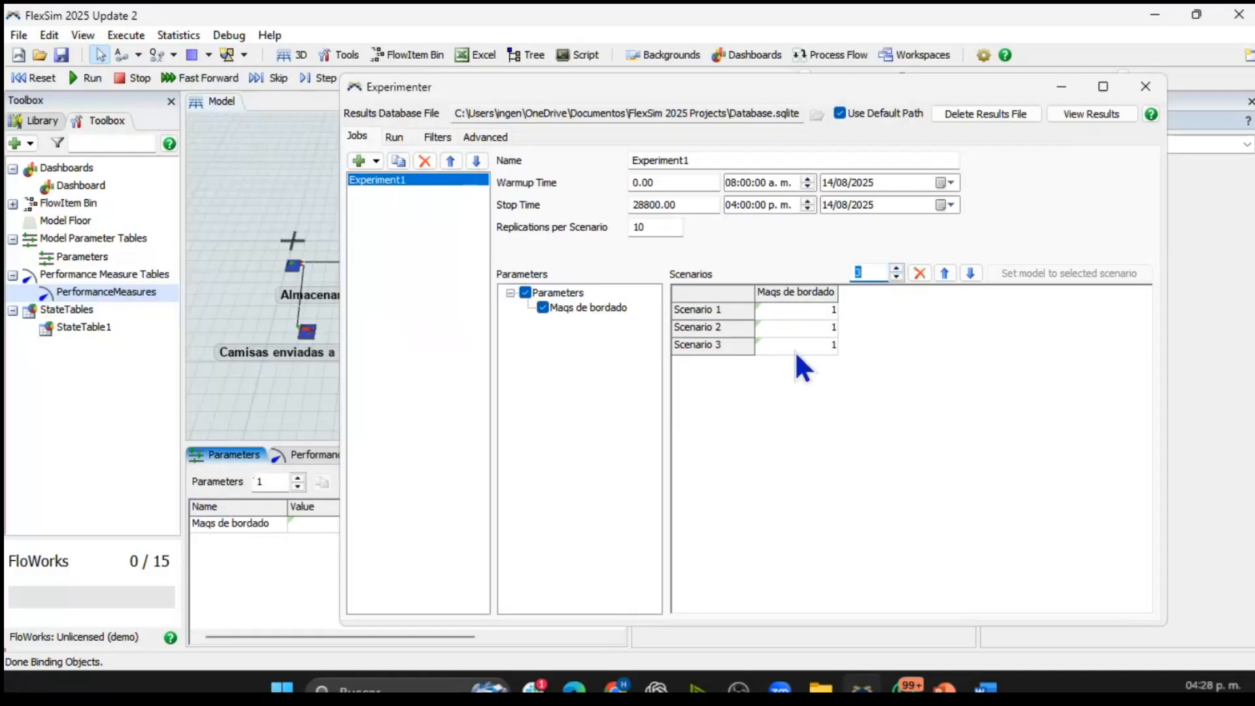
{"action": "left_click", "coordinate": [814, 309]}
{"action": "left_click", "coordinate": [822, 328]}
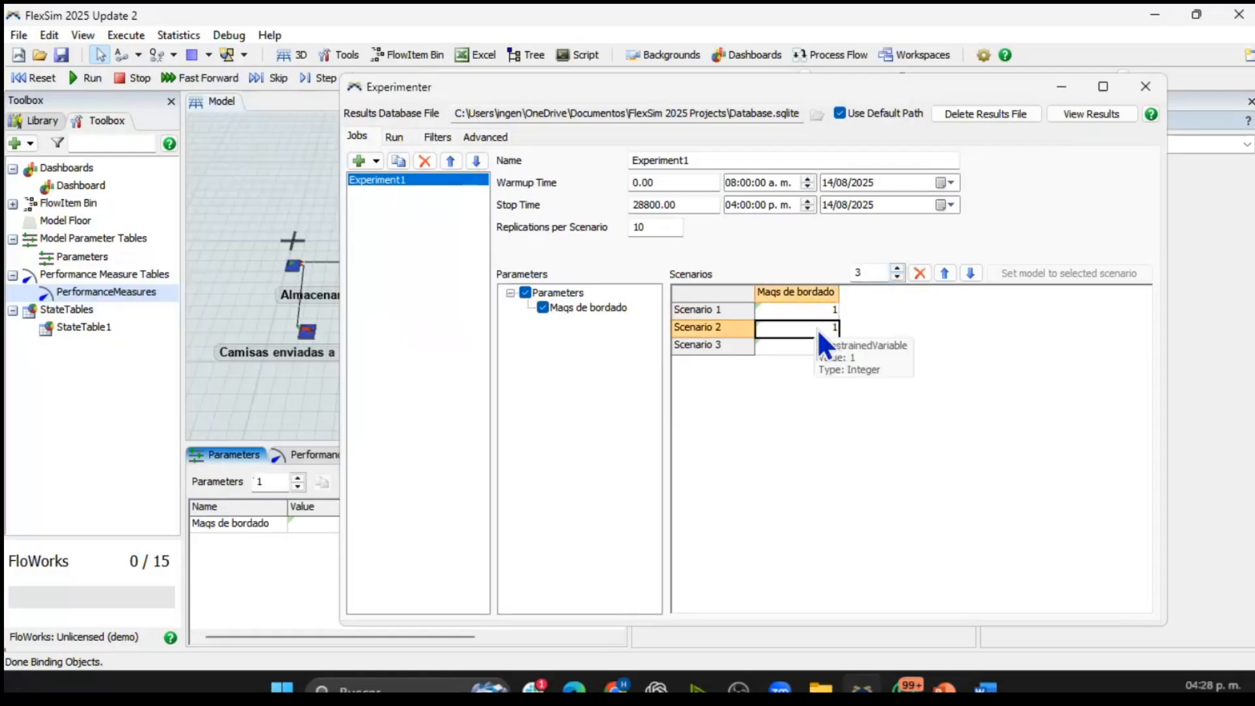
{"action": "type", "text": "2"}
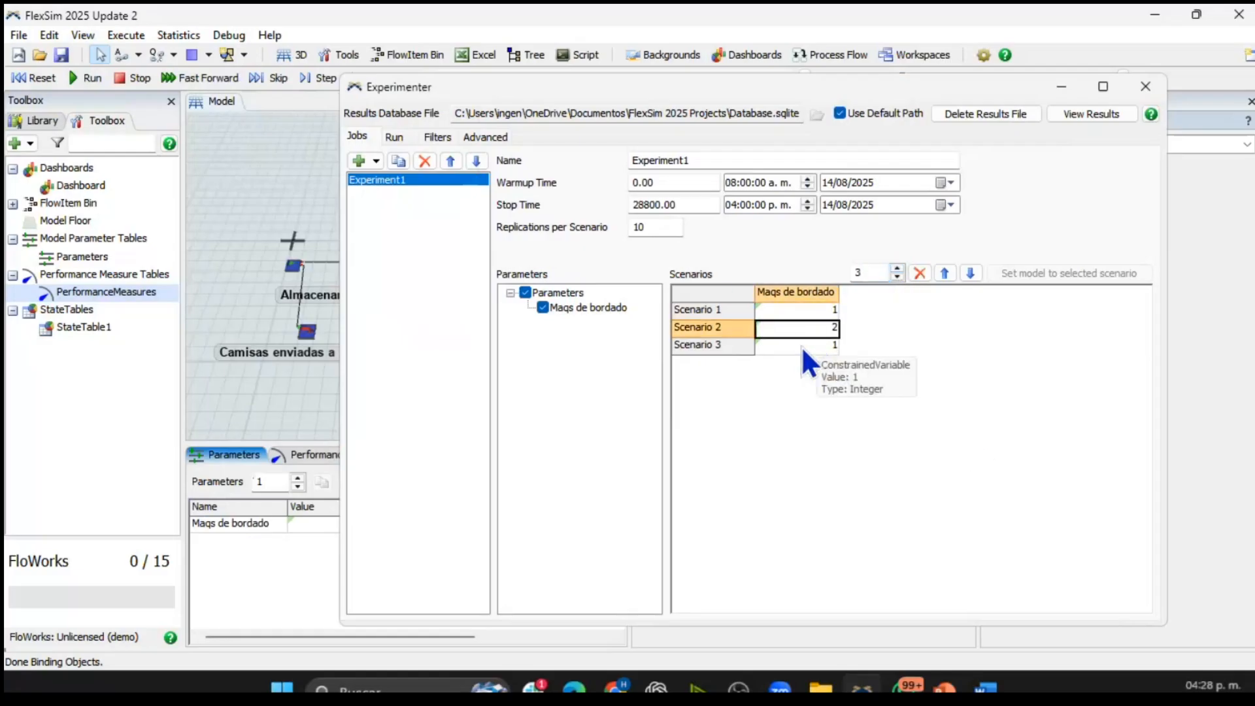
{"action": "left_click", "coordinate": [801, 347]}
{"action": "type", "text": "3"}
{"action": "key", "text": "Return"}
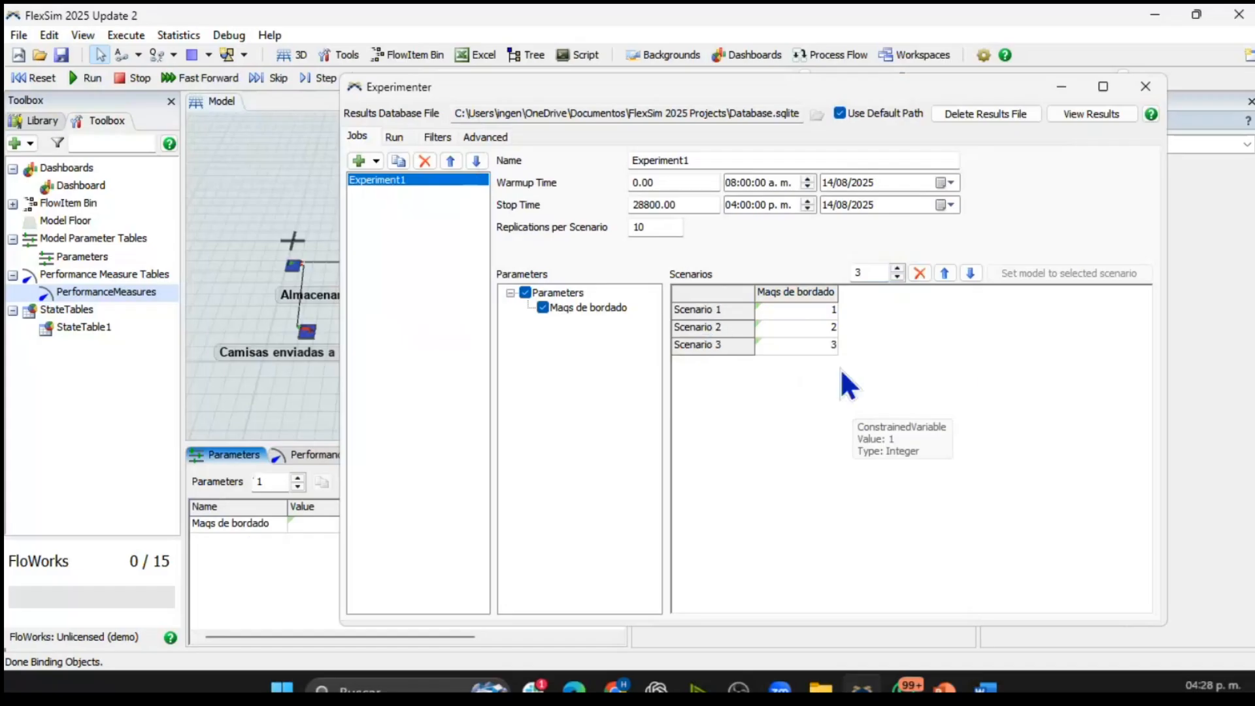
- Run all replications of the three Experiment1 scenarios
{"action": "left_click_drag", "start_coordinate": [911, 81], "coordinate": [912, 286]}
{"action": "left_click_drag", "start_coordinate": [563, 169], "coordinate": [562, 136]}
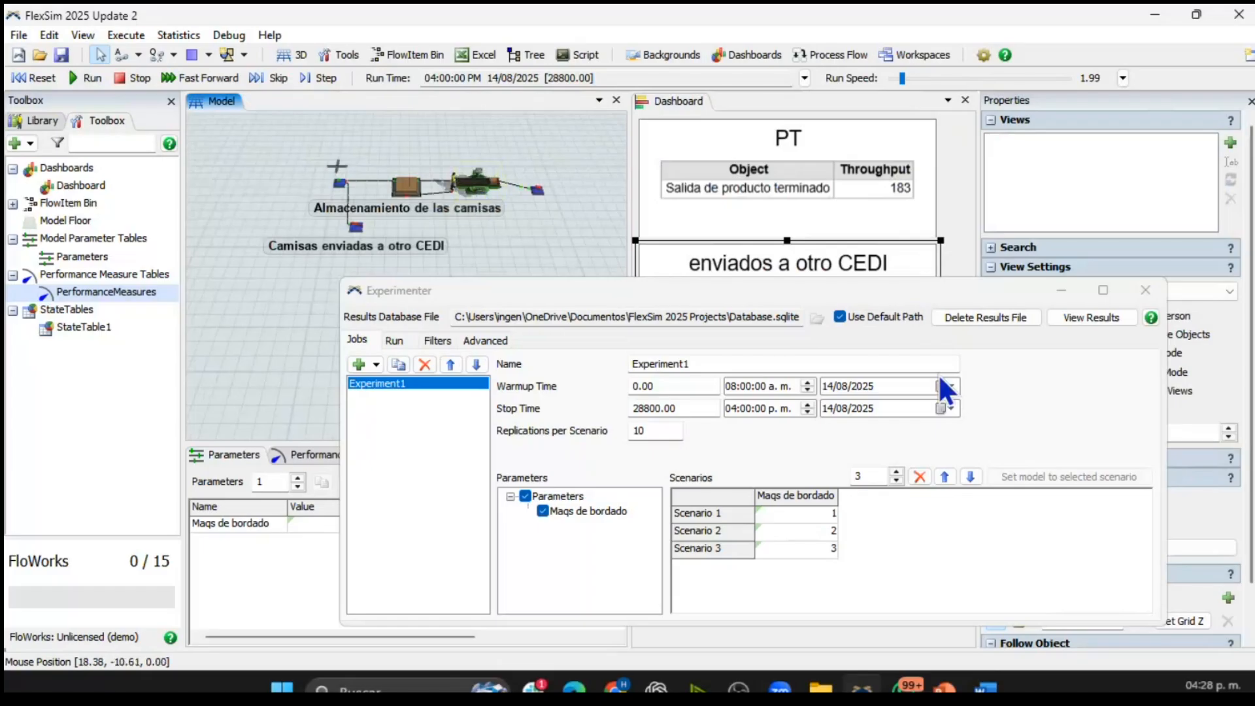
{"action": "left_click_drag", "start_coordinate": [912, 291], "coordinate": [931, 274]}
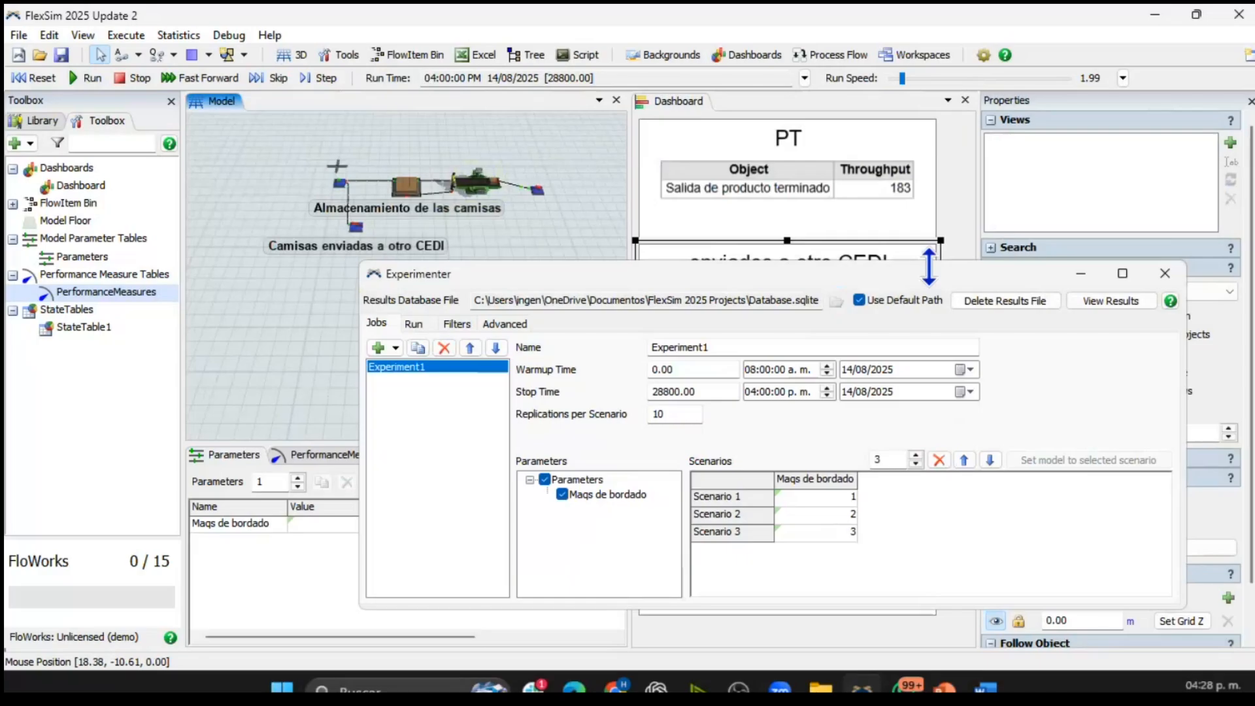
{"action": "left_click_drag", "start_coordinate": [929, 262], "coordinate": [930, 248]}
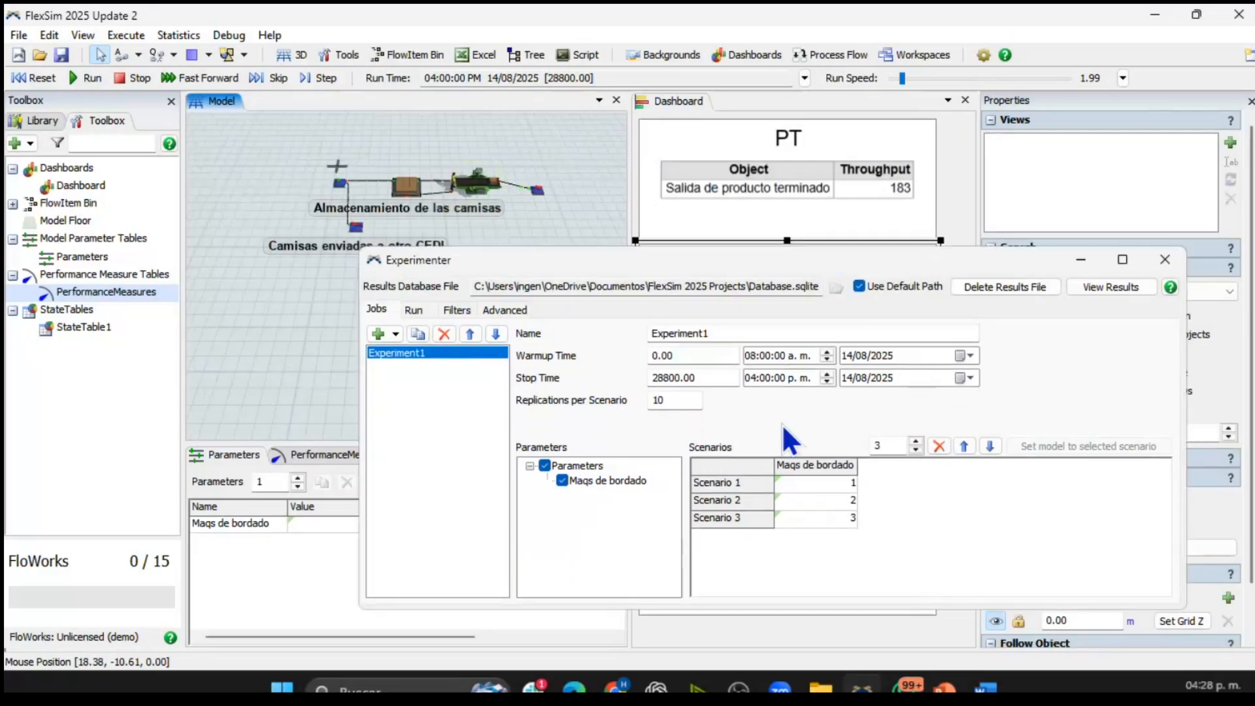
{"action": "left_click", "coordinate": [413, 310]}
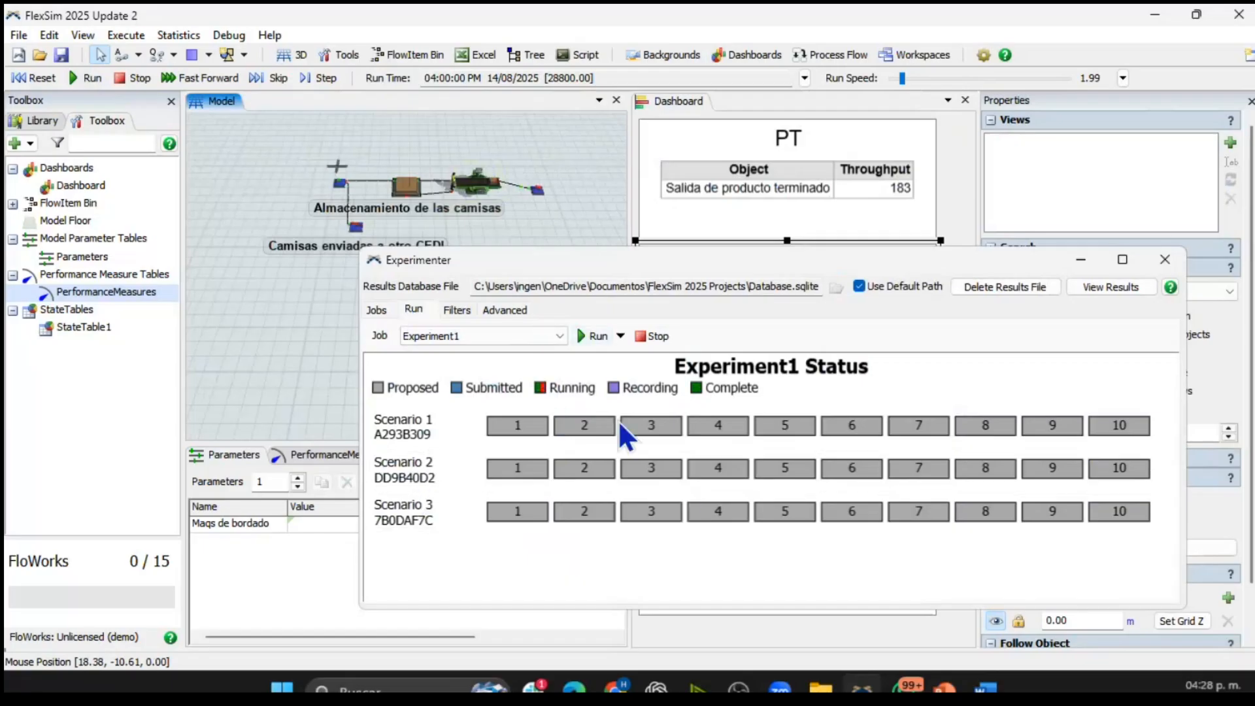
{"action": "left_click", "coordinate": [582, 336]}
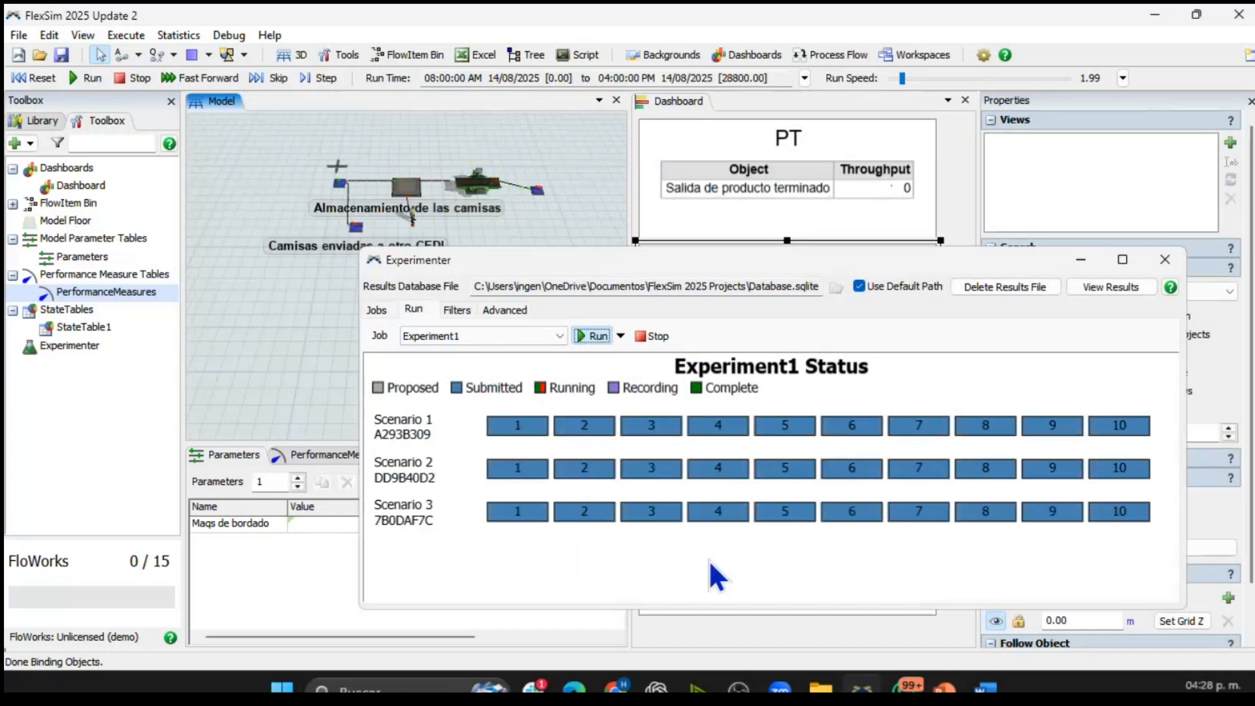
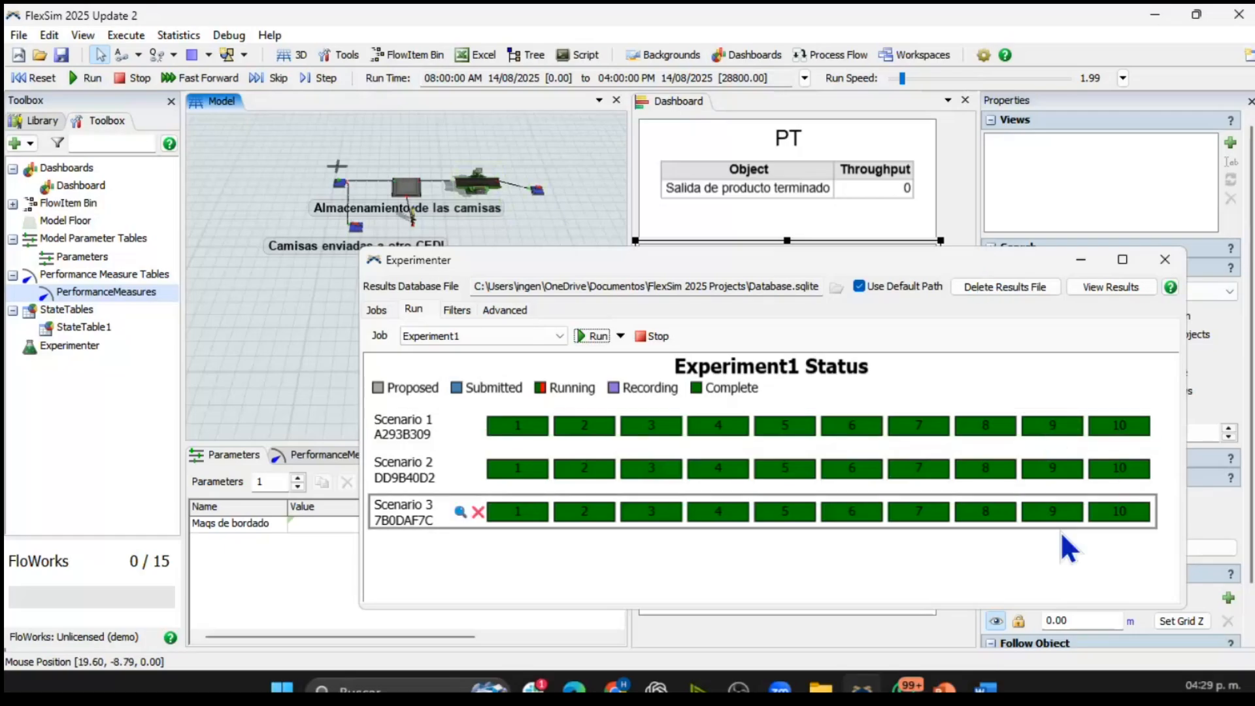
- Open the experiment results and compare the selectable performance measures with those defined in the PerformanceMeasures table
{"action": "left_click", "coordinate": [1104, 287]}
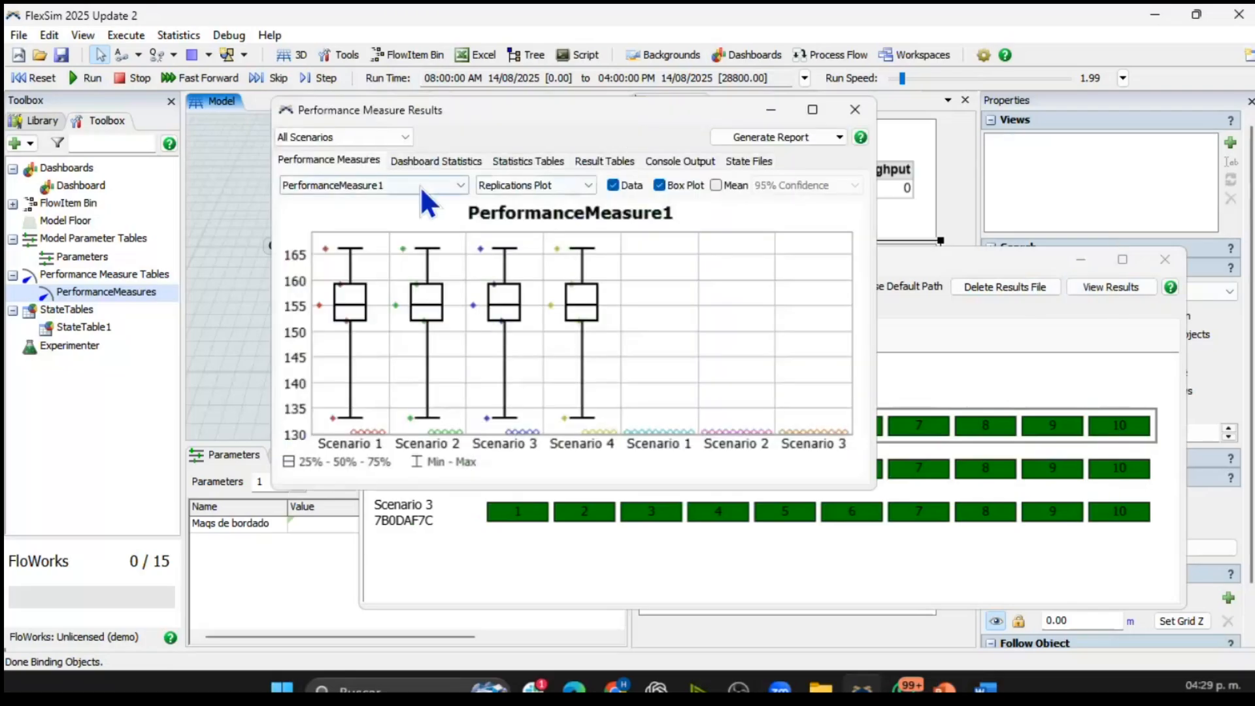
{"action": "left_click", "coordinate": [421, 186]}
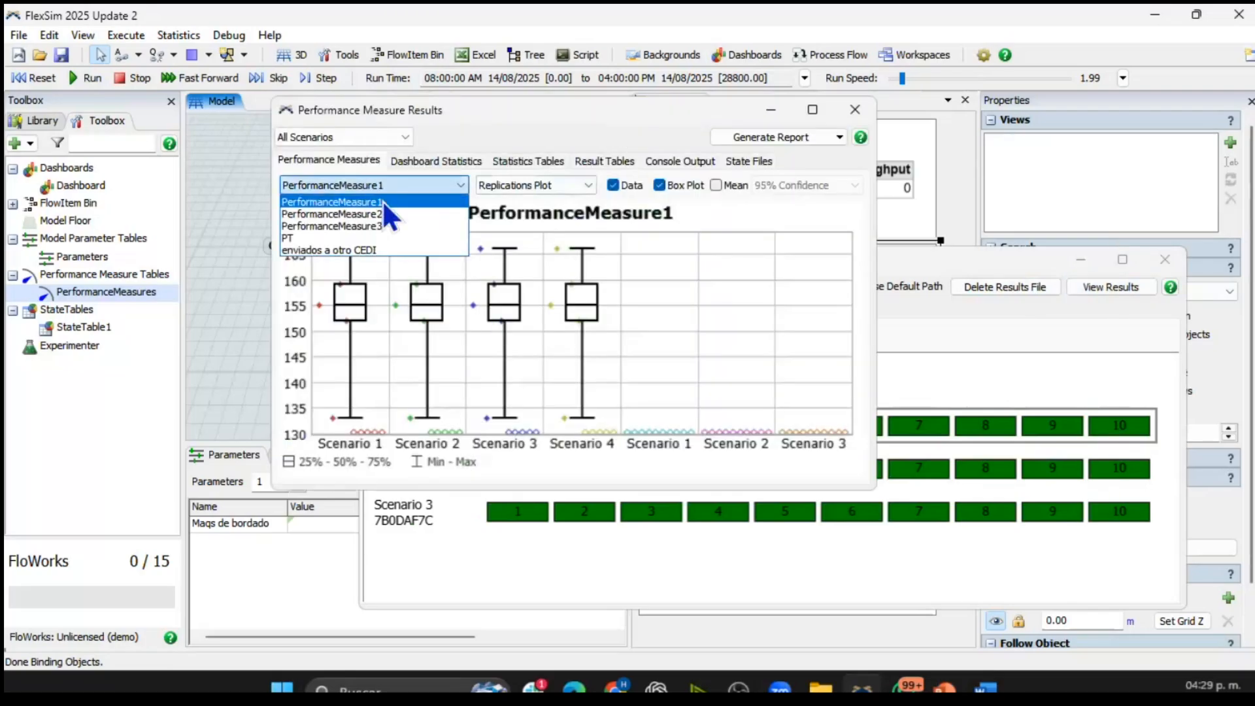
{"action": "left_click", "coordinate": [265, 542]}
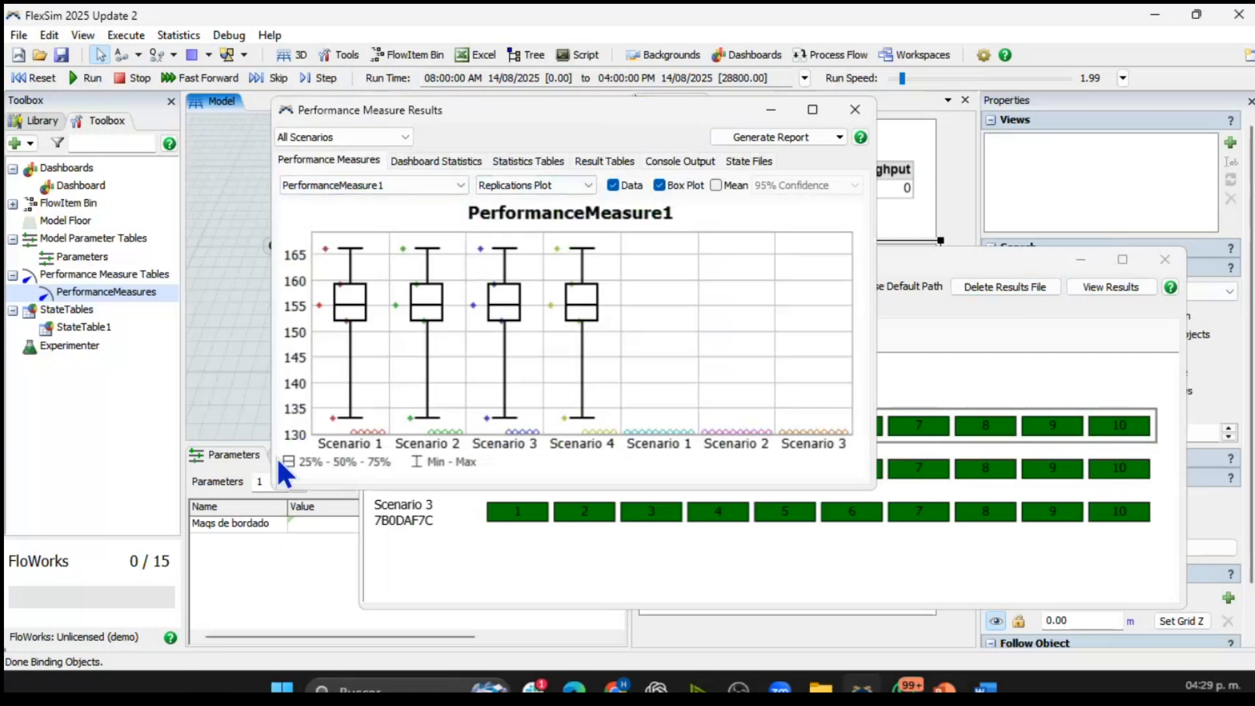
{"action": "left_click_drag", "start_coordinate": [270, 386], "coordinate": [355, 387]}
{"action": "left_click", "coordinate": [320, 439]}
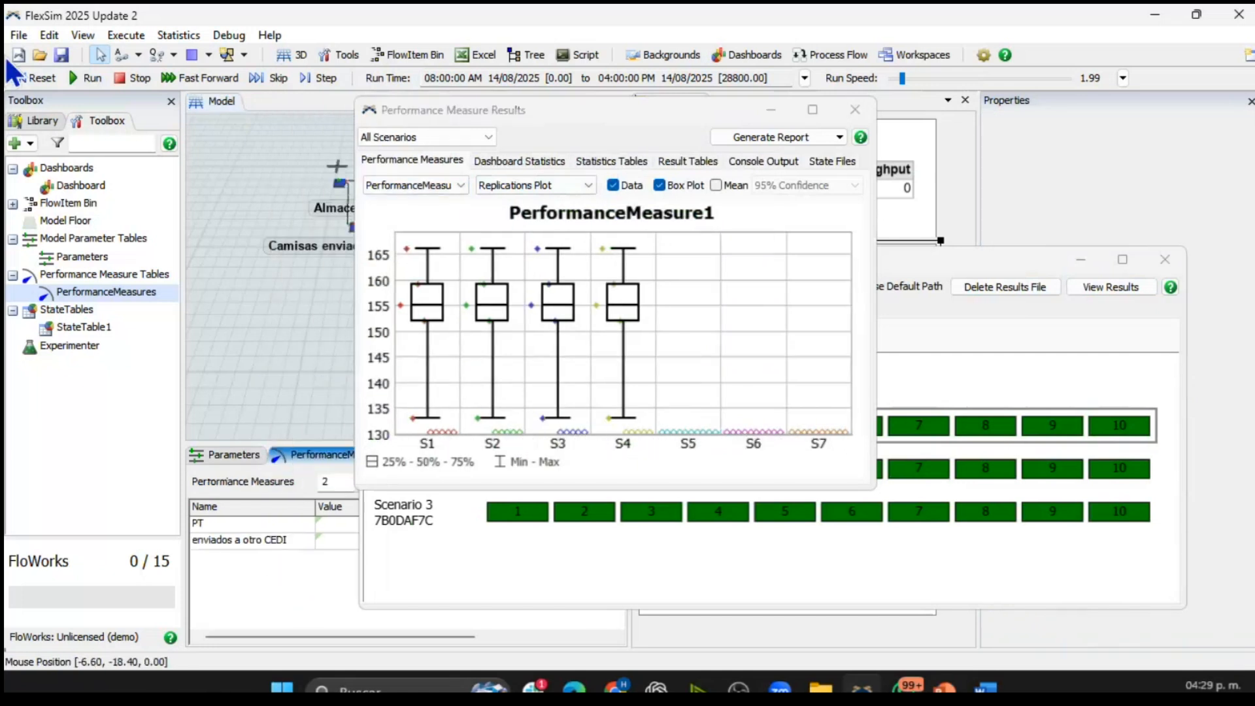
- Delete the experiment's existing results database file and reset the model
{"action": "left_click", "coordinate": [35, 78]}
{"action": "left_click", "coordinate": [993, 260]}
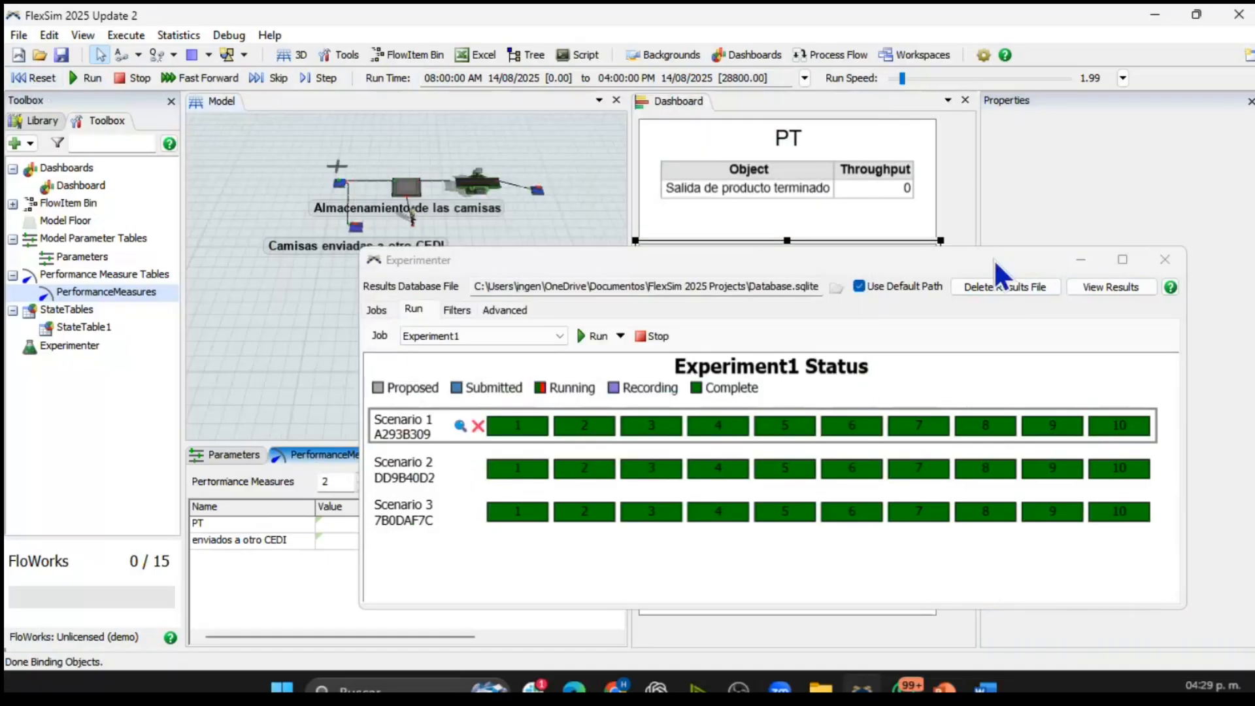
{"action": "left_click", "coordinate": [987, 288]}
{"action": "left_click", "coordinate": [686, 420]}
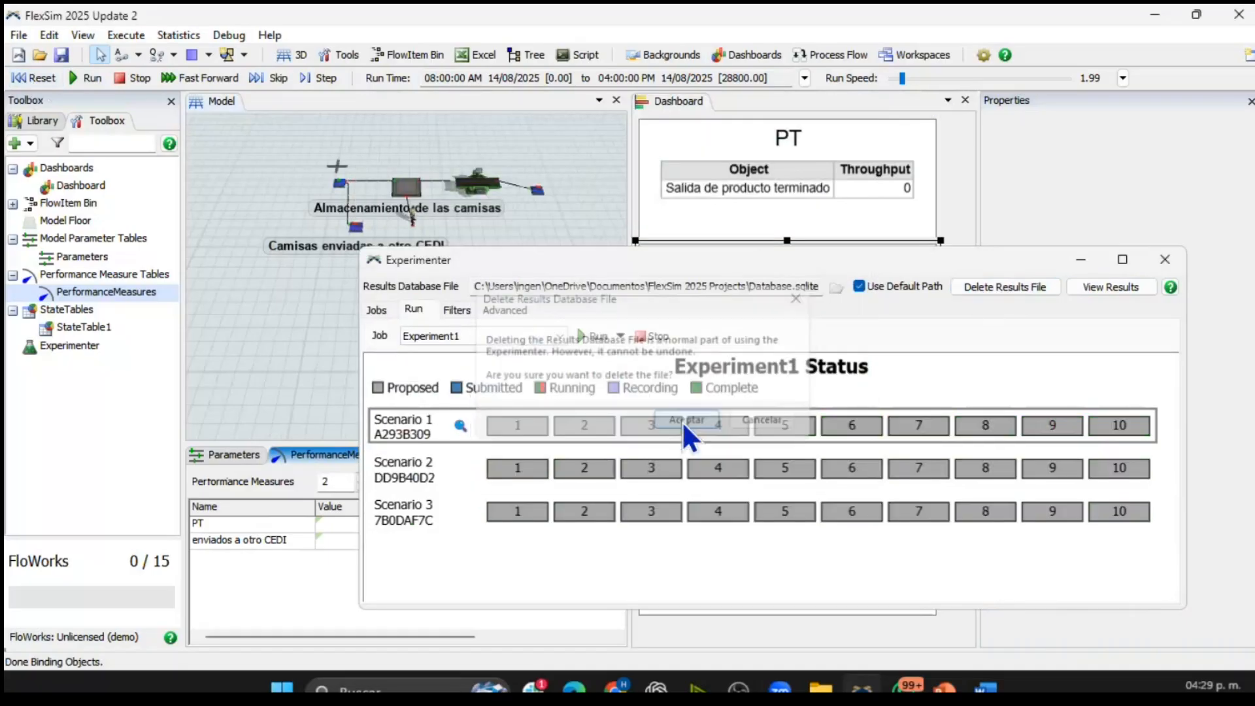
{"action": "left_click", "coordinate": [34, 79]}
- Run Experiment1 again with the results file cleared and open the PT replications plot for all scenarios
{"action": "left_click", "coordinate": [1106, 286]}
{"action": "left_click", "coordinate": [585, 336]}
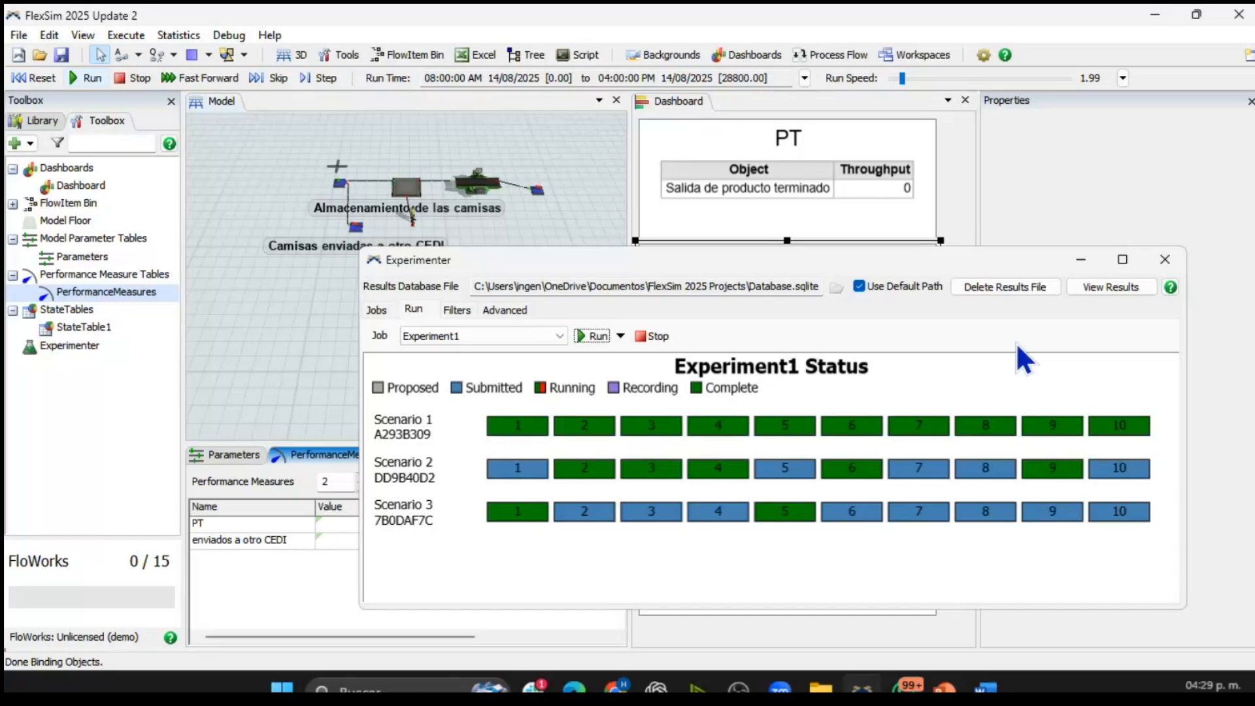
{"action": "left_click", "coordinate": [1105, 289]}
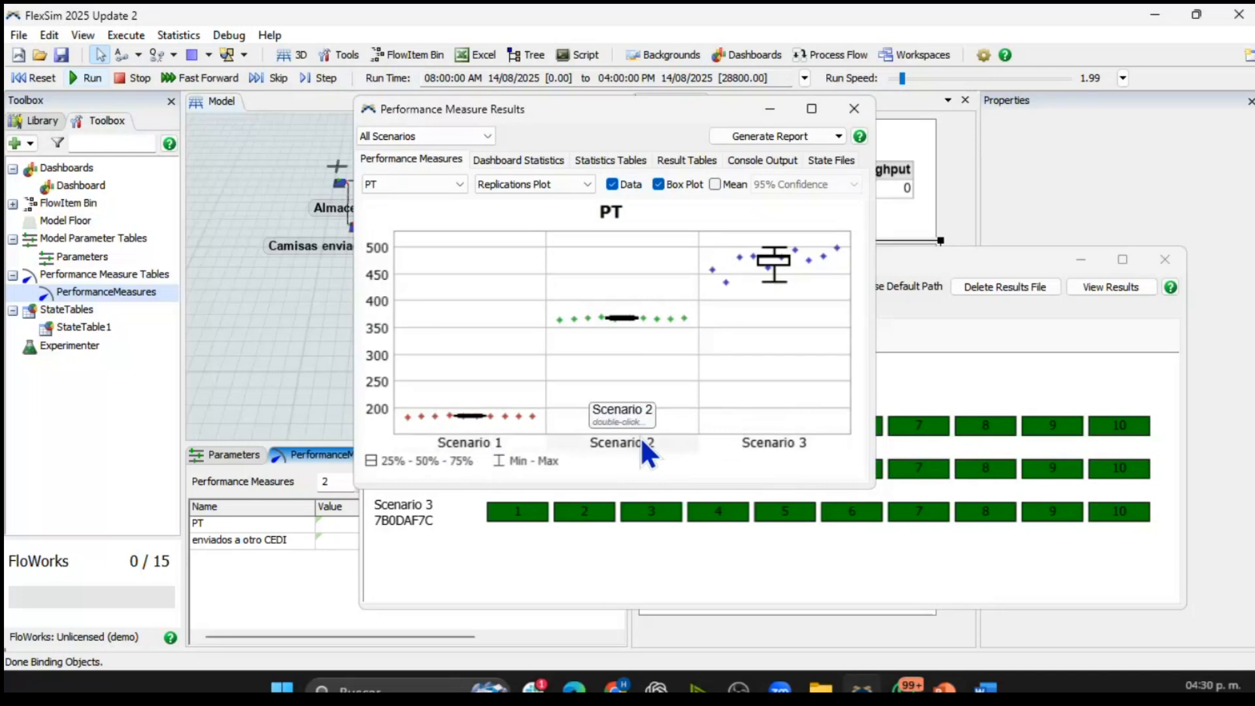
- Examine the PT replications plot across the three scenarios and close the performance measure results
{"action": "mouse_move", "coordinate": [823, 257]}
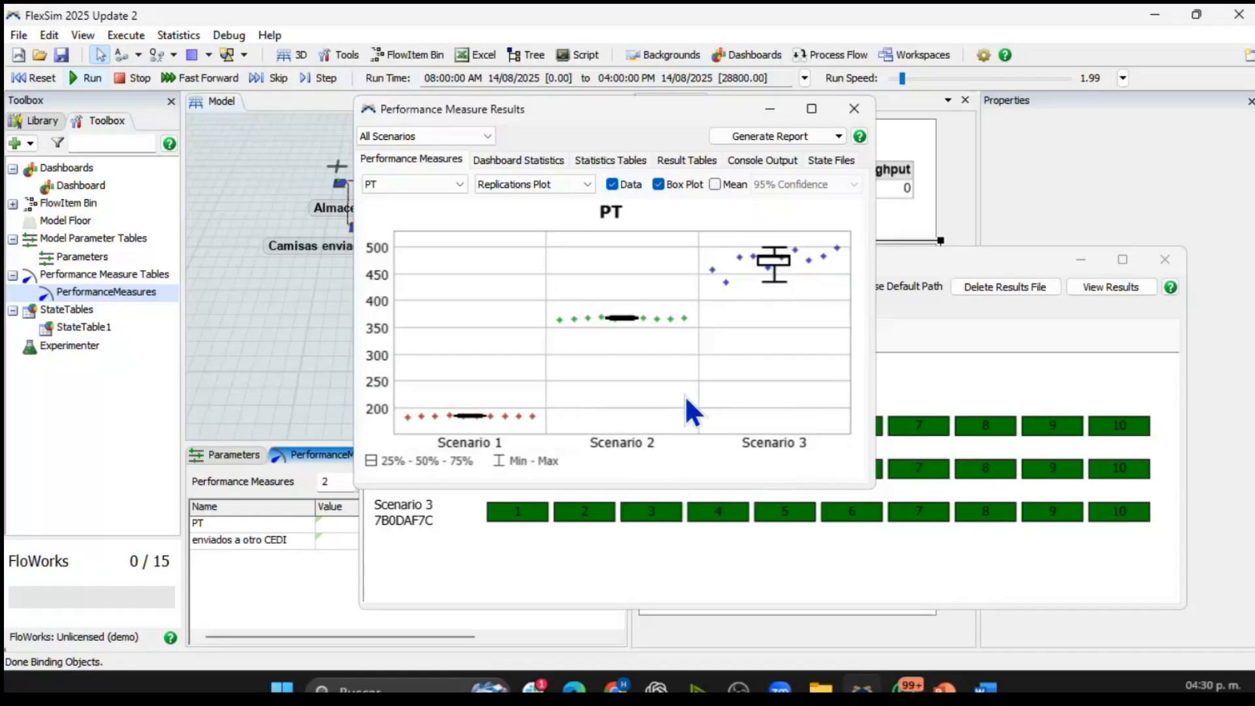
{"action": "mouse_move", "coordinate": [787, 286]}
{"action": "mouse_move", "coordinate": [478, 510]}
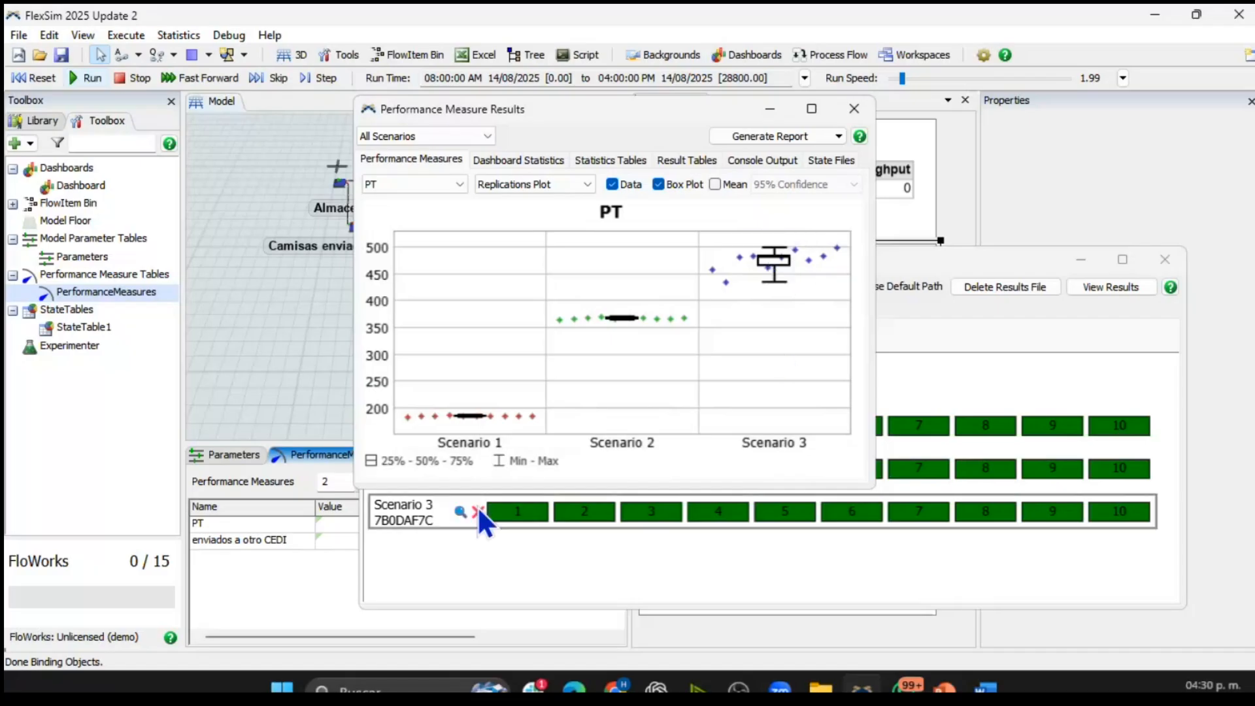
{"action": "left_click", "coordinate": [854, 109]}
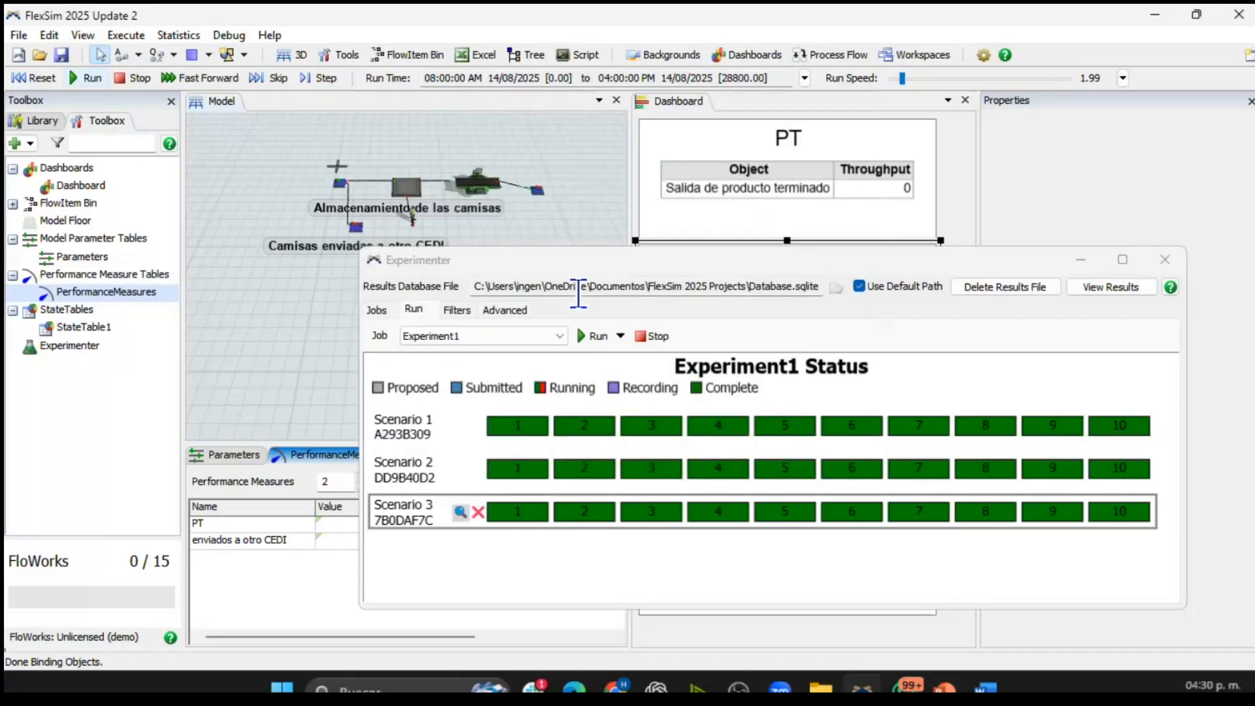
- Set the upper bound of the Maqs de bordado parameter to 5 in the Parameters table
{"action": "left_click", "coordinate": [377, 310]}
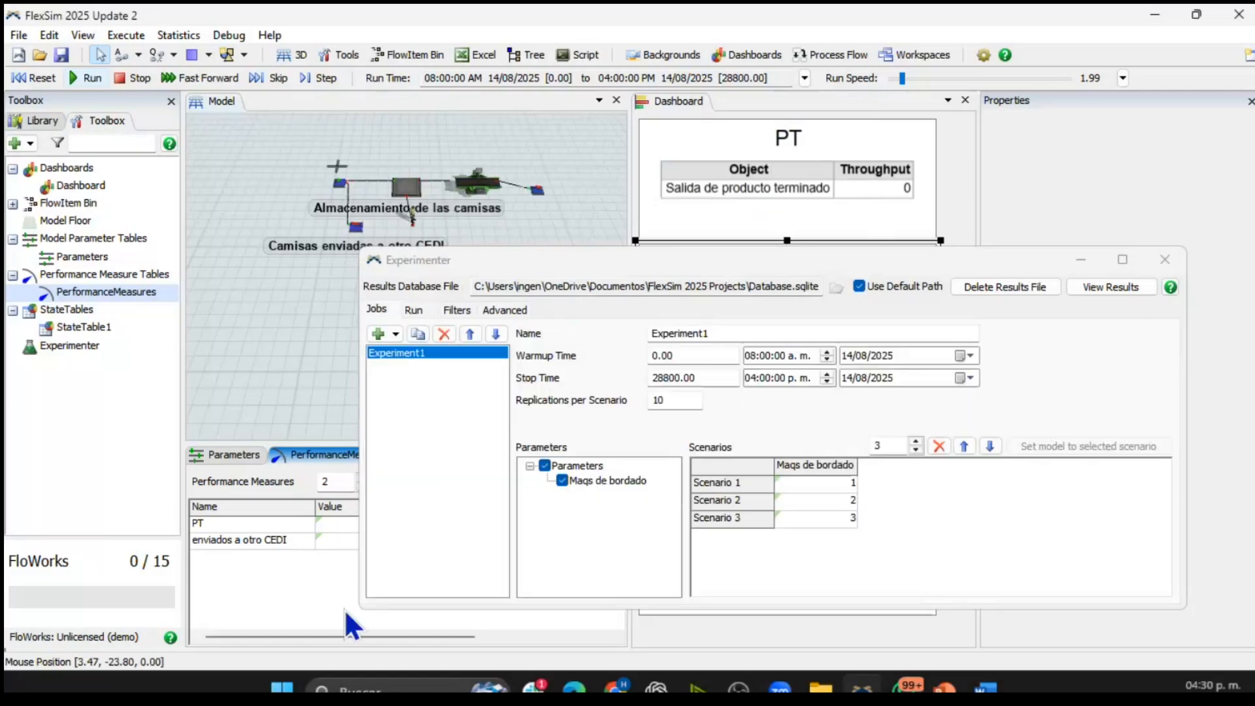
{"action": "left_click", "coordinate": [231, 454]}
{"action": "left_click_drag", "start_coordinate": [362, 341], "coordinate": [494, 350]}
{"action": "left_click", "coordinate": [370, 527]}
{"action": "left_click", "coordinate": [398, 524]}
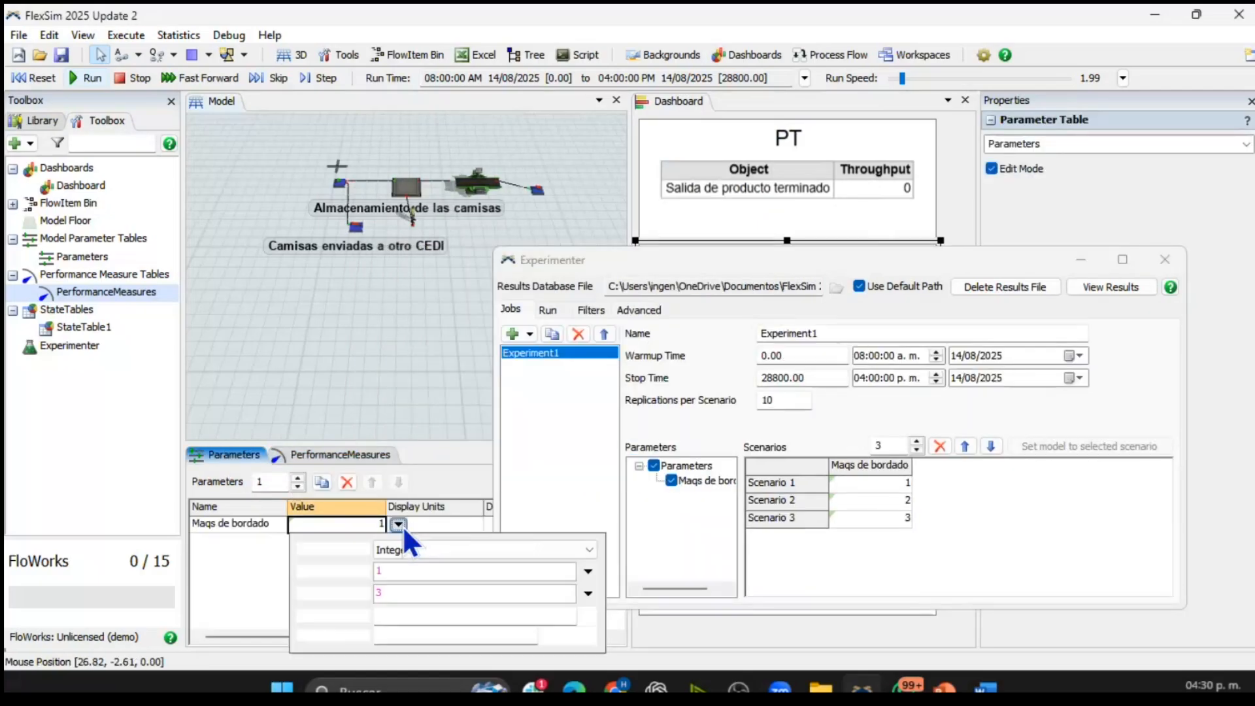
{"action": "left_click", "coordinate": [426, 586]}
{"action": "type", "text": "5"}
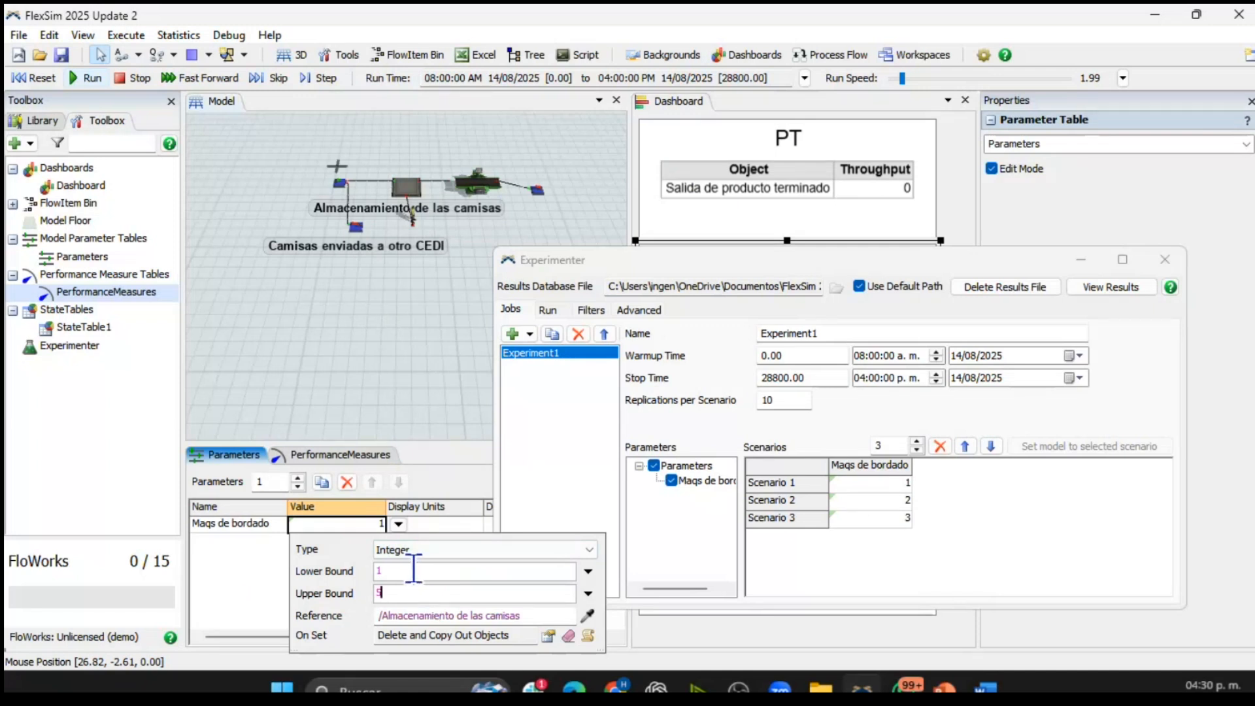
{"action": "left_click", "coordinate": [936, 477]}
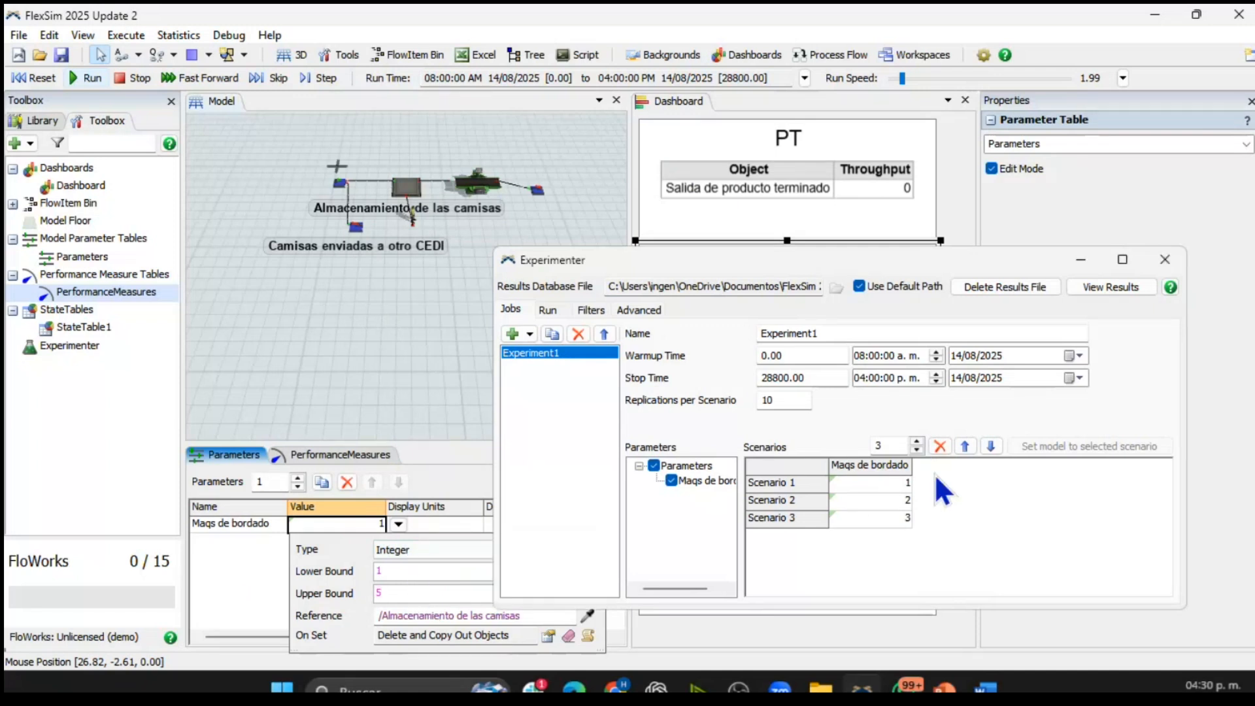
- Add two more scenarios to Experiment1 with Maqs de bordado values of 4 and 5
{"action": "left_click", "coordinate": [917, 441]}
{"action": "left_click", "coordinate": [917, 441]}
{"action": "left_click", "coordinate": [904, 536]}
{"action": "type", "text": "4"}
{"action": "left_click", "coordinate": [887, 556]}
{"action": "type", "text": "5"}
{"action": "left_click", "coordinate": [982, 543]}
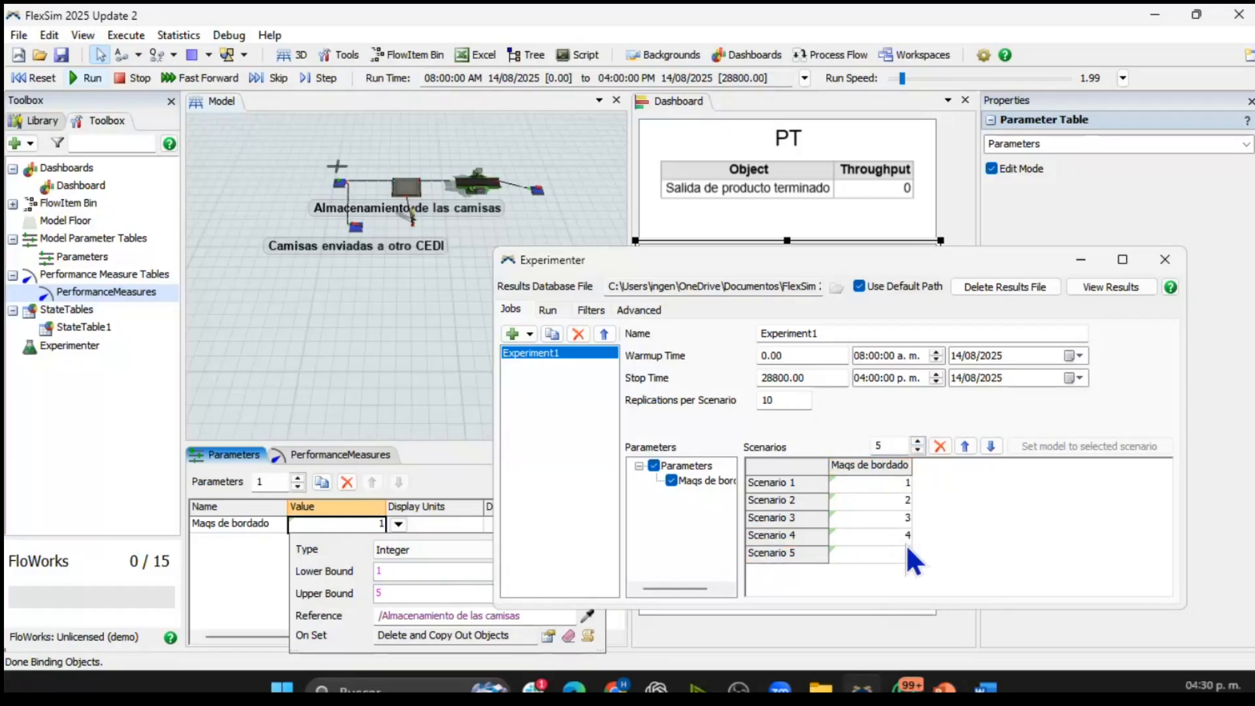
- Delete the existing results database file and run Experiment1 for all five scenarios
{"action": "left_click", "coordinate": [547, 310]}
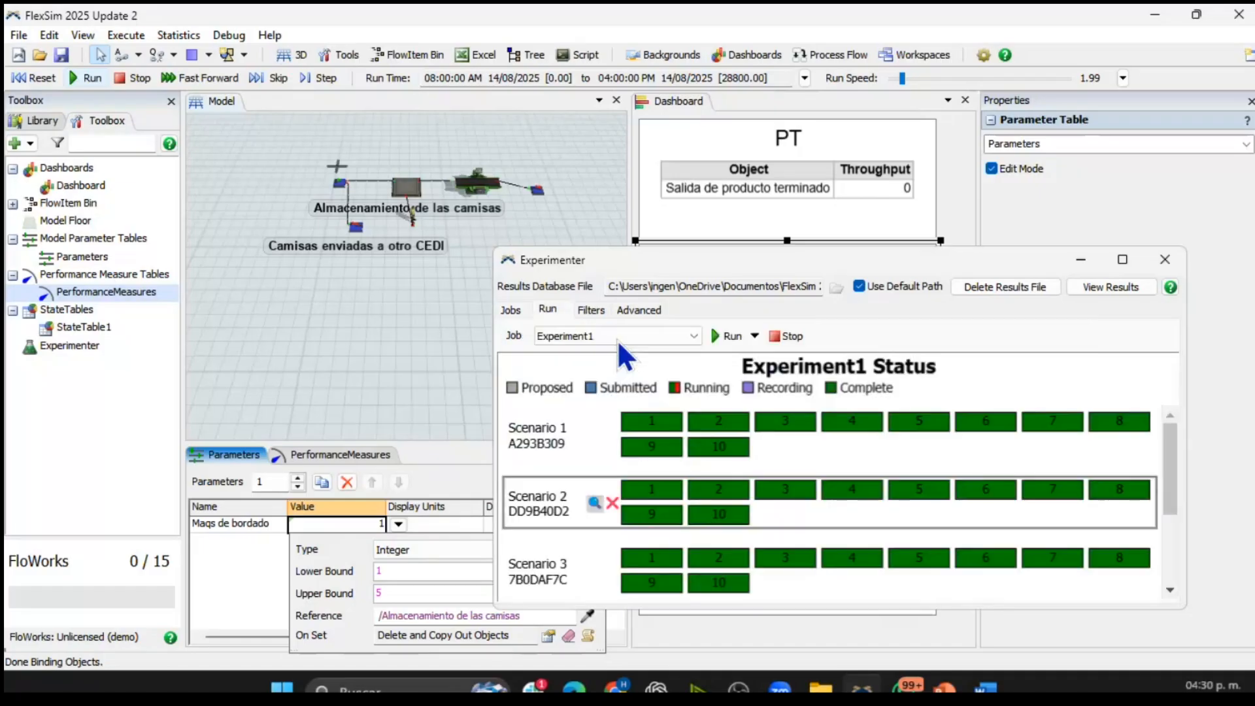
{"action": "left_click", "coordinate": [1018, 288]}
{"action": "left_click", "coordinate": [681, 421]}
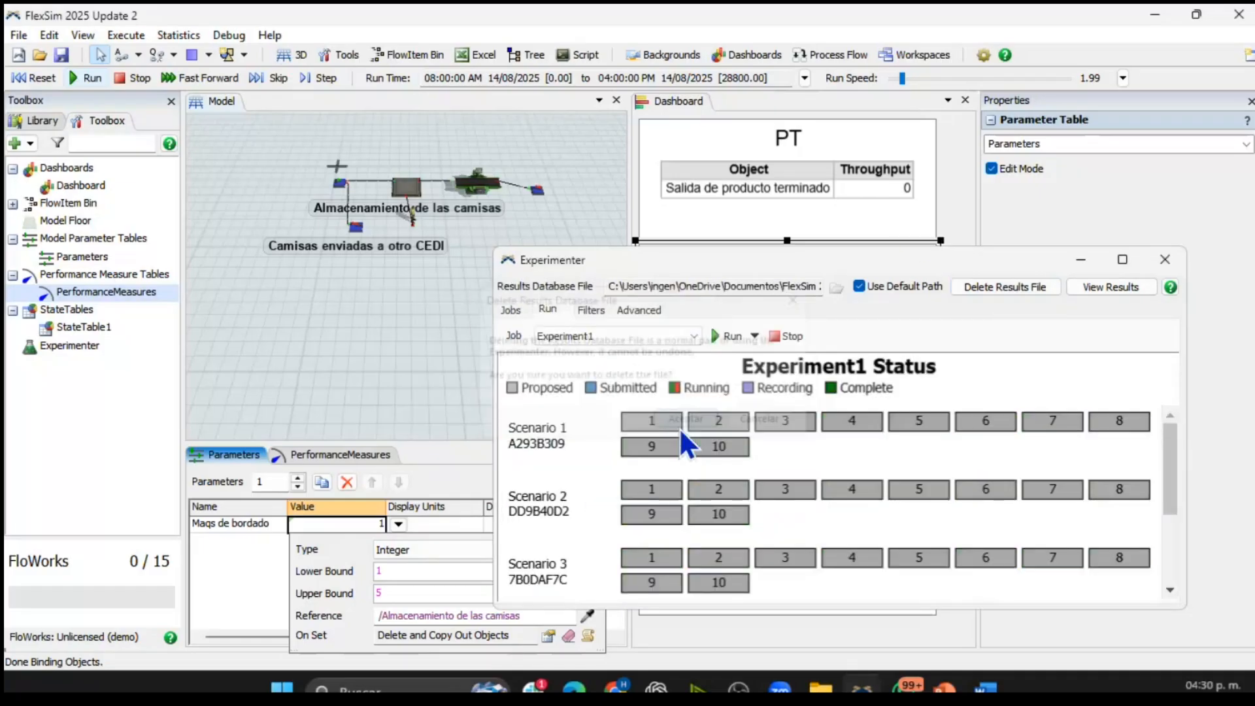
{"action": "left_click", "coordinate": [724, 337]}
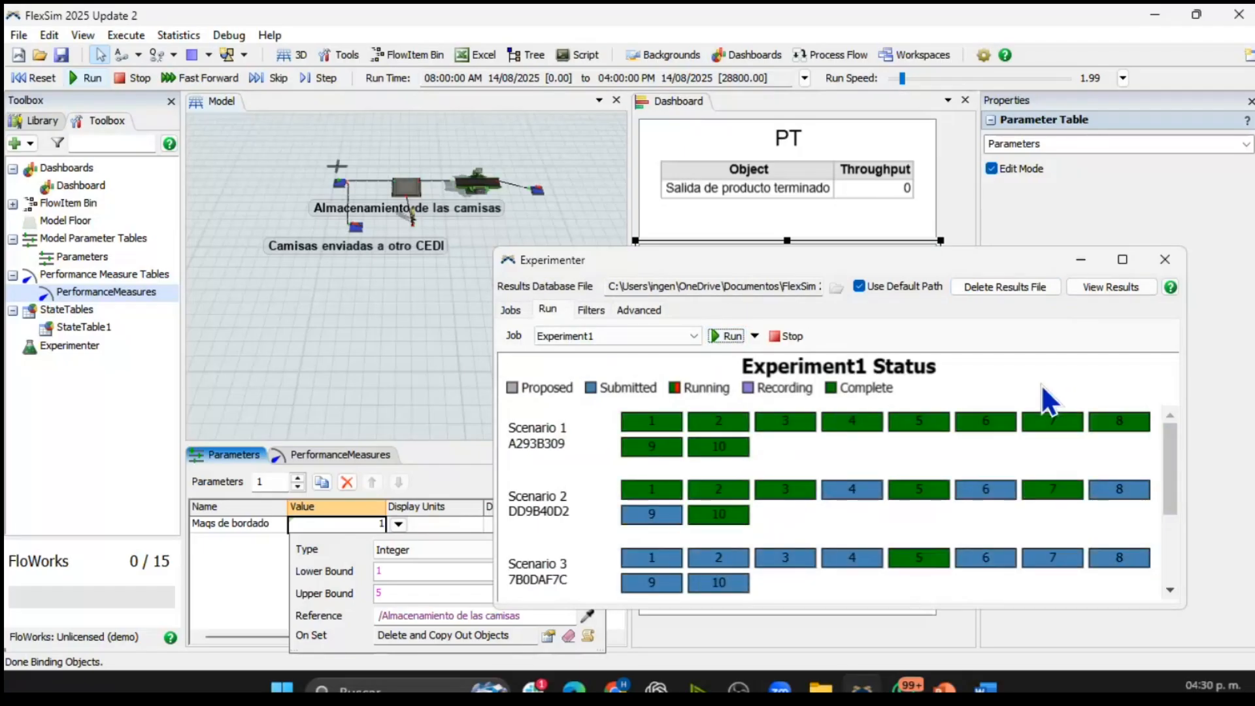
{"action": "scroll", "coordinate": [991, 485], "scroll_direction": "down", "scroll_amount": 2}
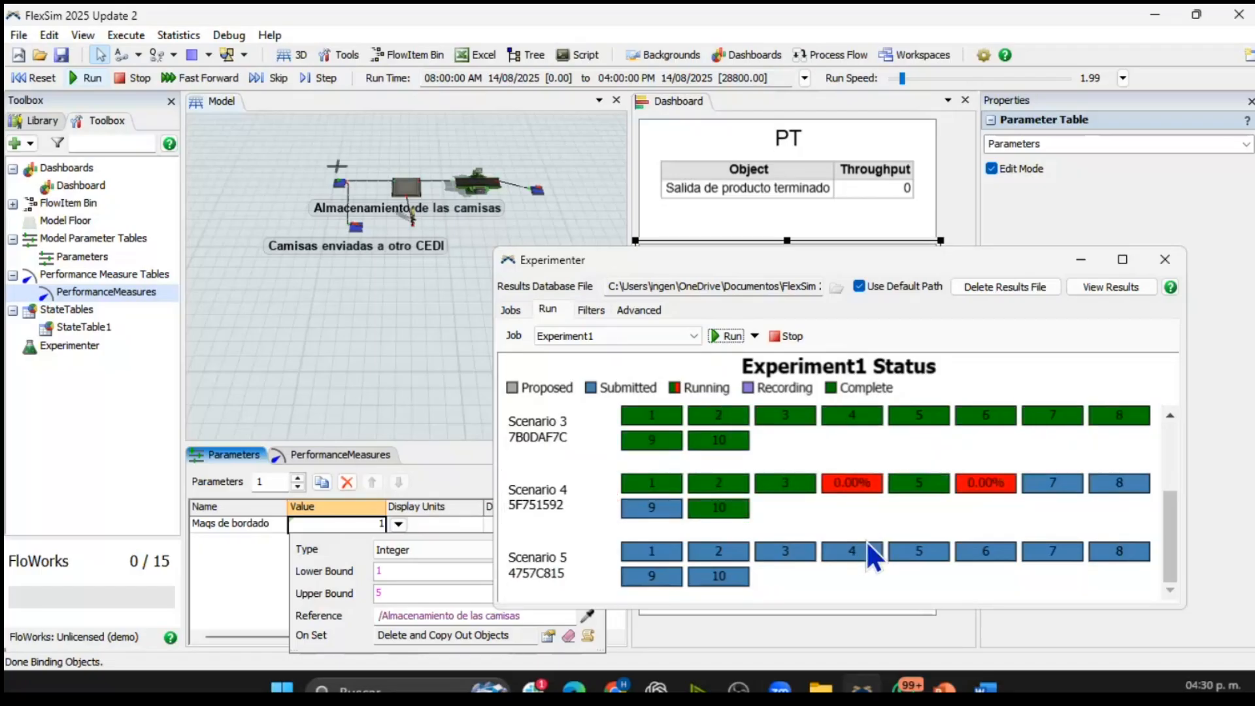
{"action": "scroll", "coordinate": [930, 508], "scroll_direction": "up", "scroll_amount": 3}
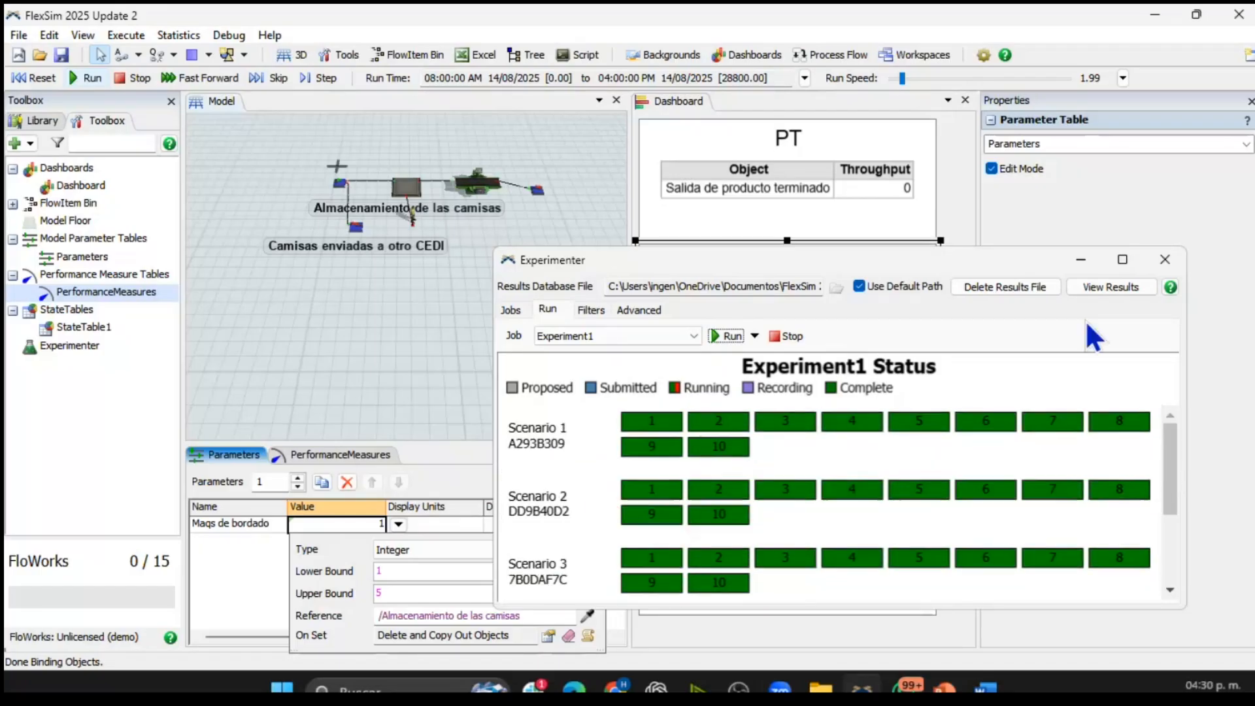
- Open the experiment results full-screen and compare the PT replications plot across the five scenarios
{"action": "left_click", "coordinate": [1098, 292]}
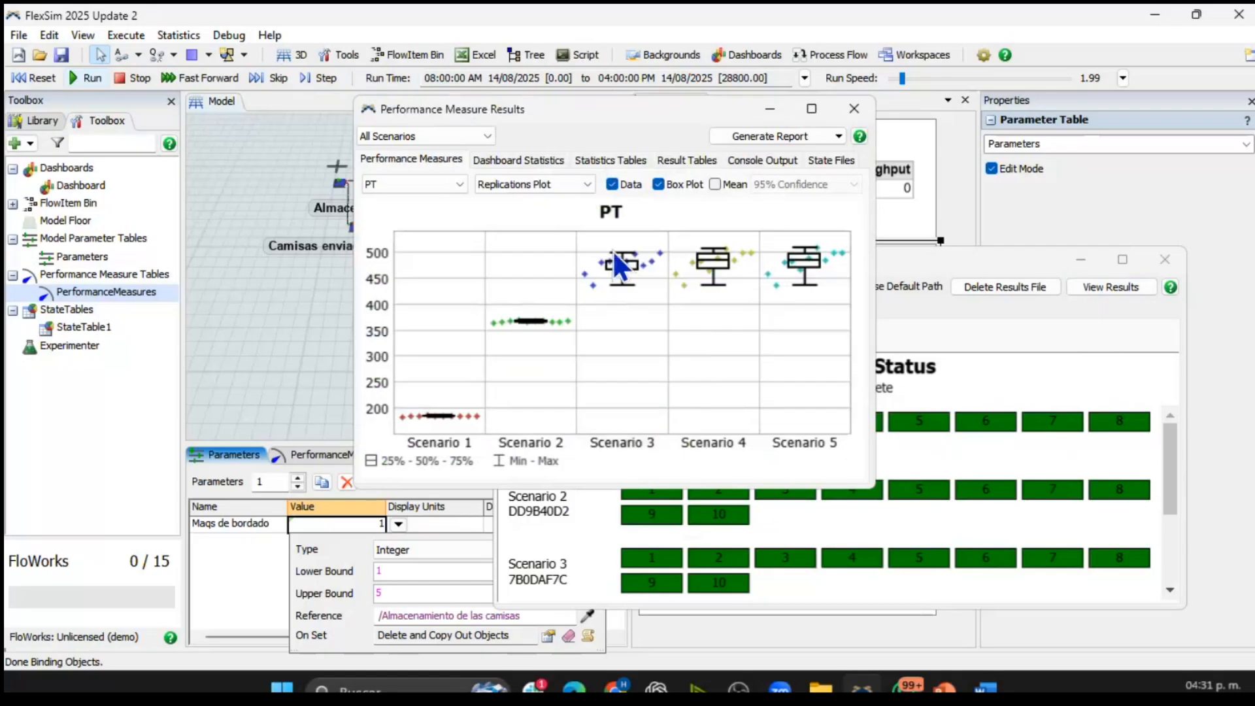
{"action": "mouse_move", "coordinate": [621, 264]}
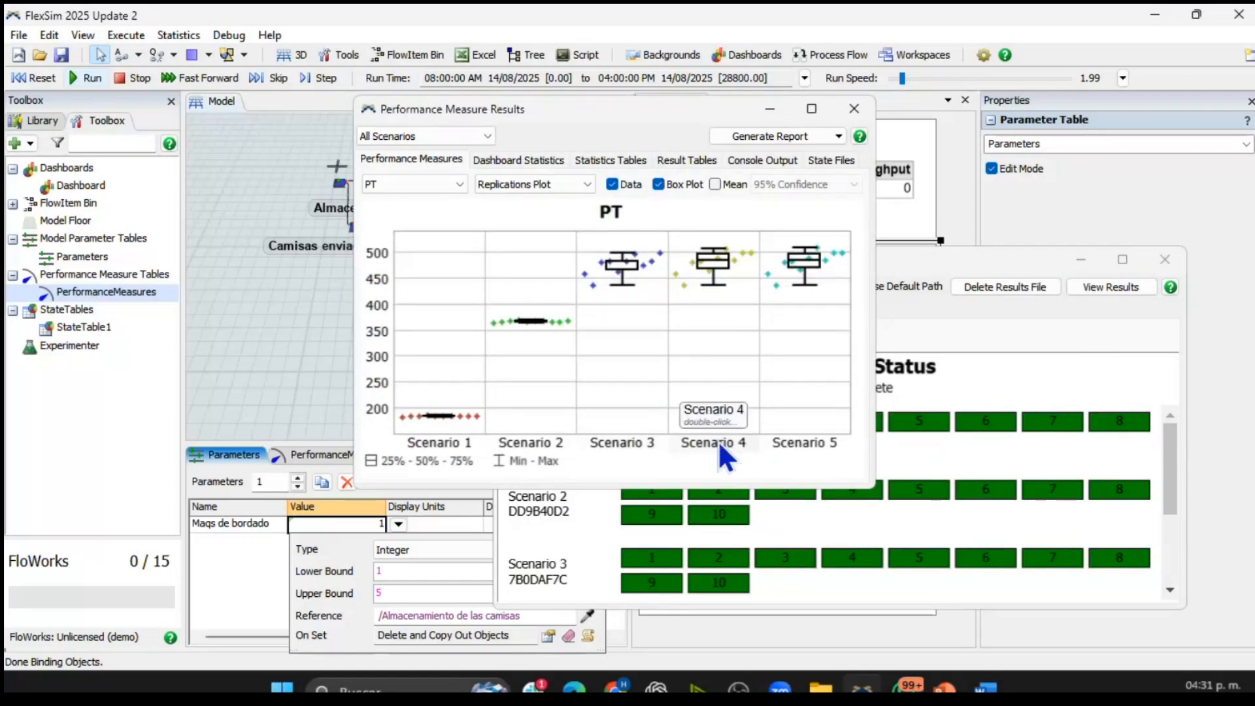
{"action": "mouse_move", "coordinate": [712, 260]}
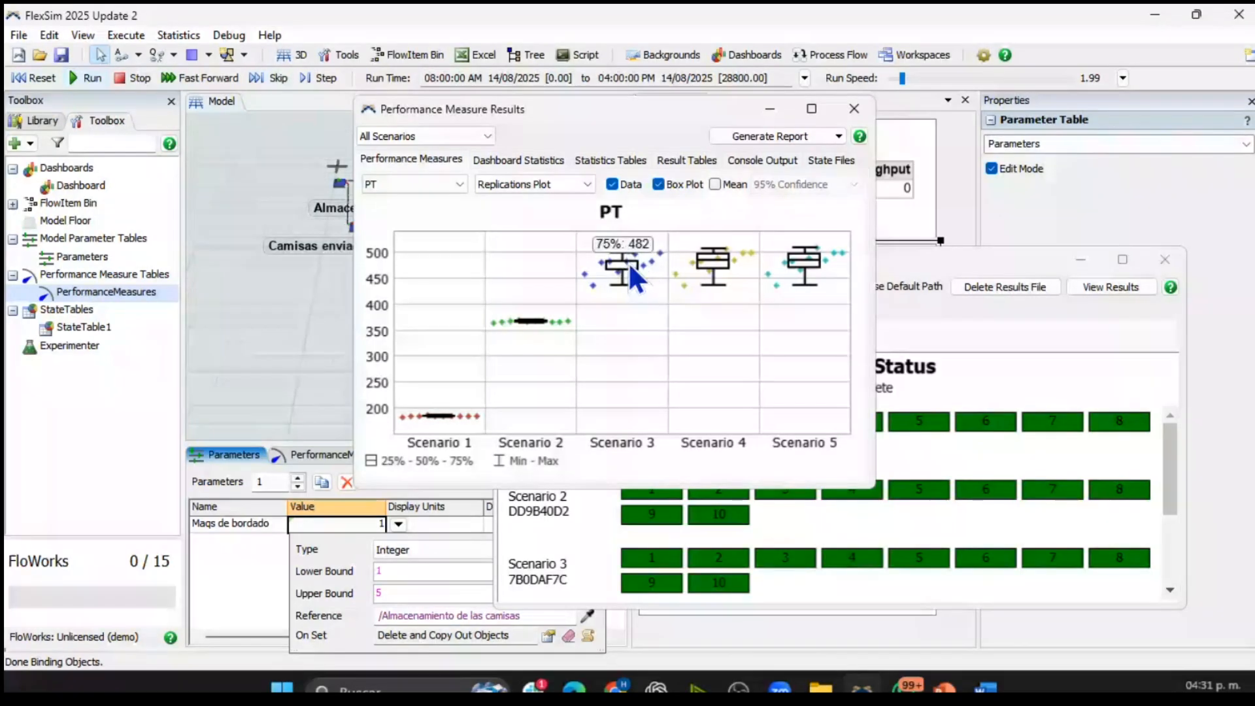
{"action": "left_click", "coordinate": [811, 108]}
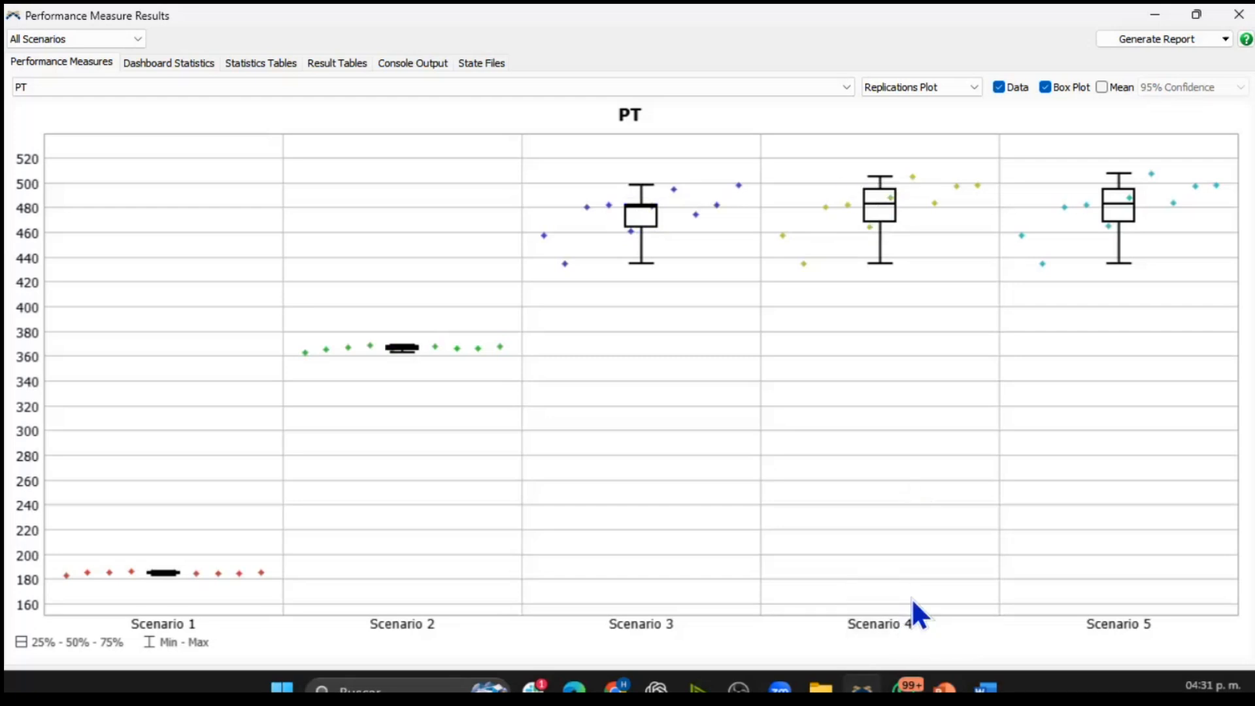
{"action": "mouse_move", "coordinate": [1112, 206]}
- Examine the replications plot for enviados a otro CEDI and close the results
{"action": "left_click", "coordinate": [291, 88]}
{"action": "left_click", "coordinate": [234, 116]}
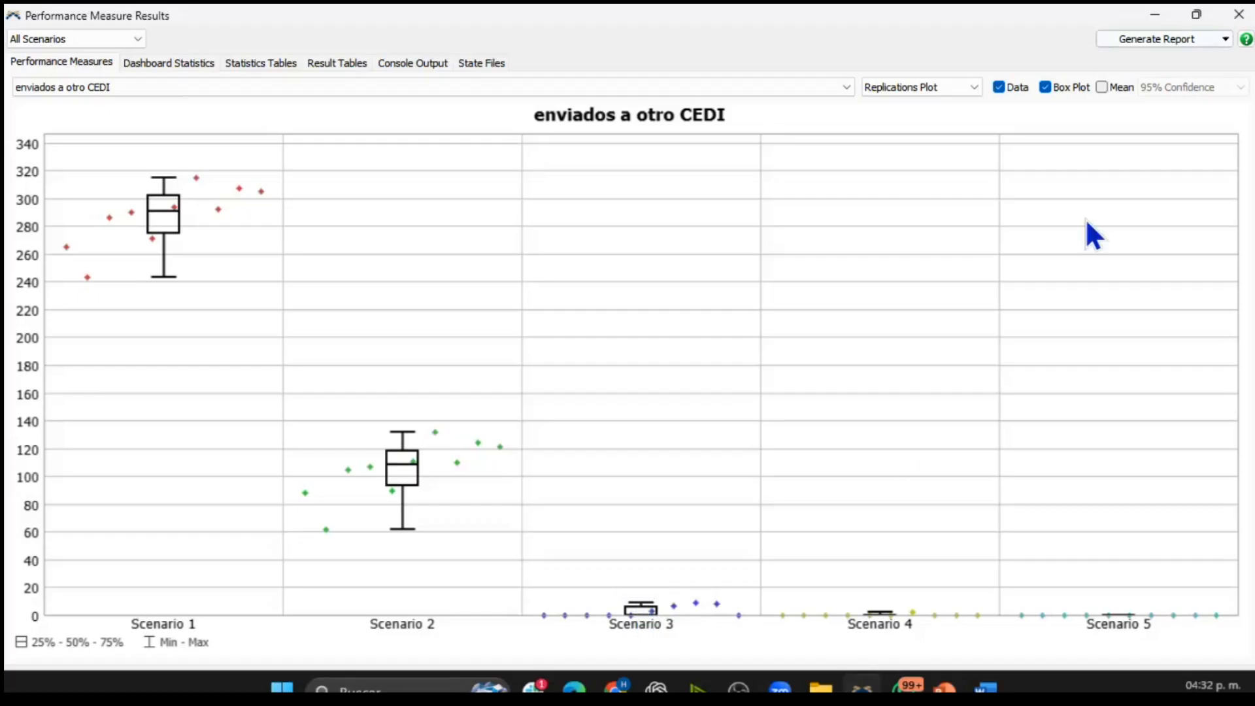
{"action": "left_click", "coordinate": [1239, 14]}
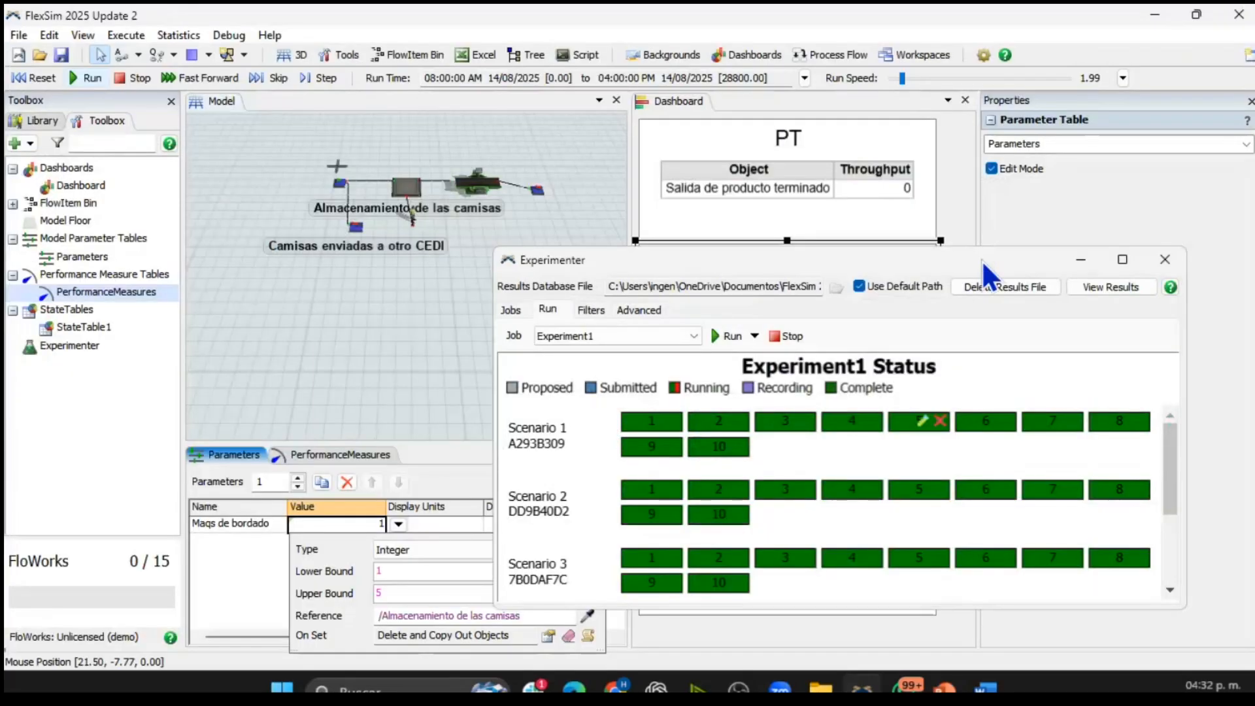
- Review the replication status of the Experiment1 scenarios and close the Experimenter
{"action": "left_click_drag", "start_coordinate": [744, 143], "coordinate": [809, 170]}
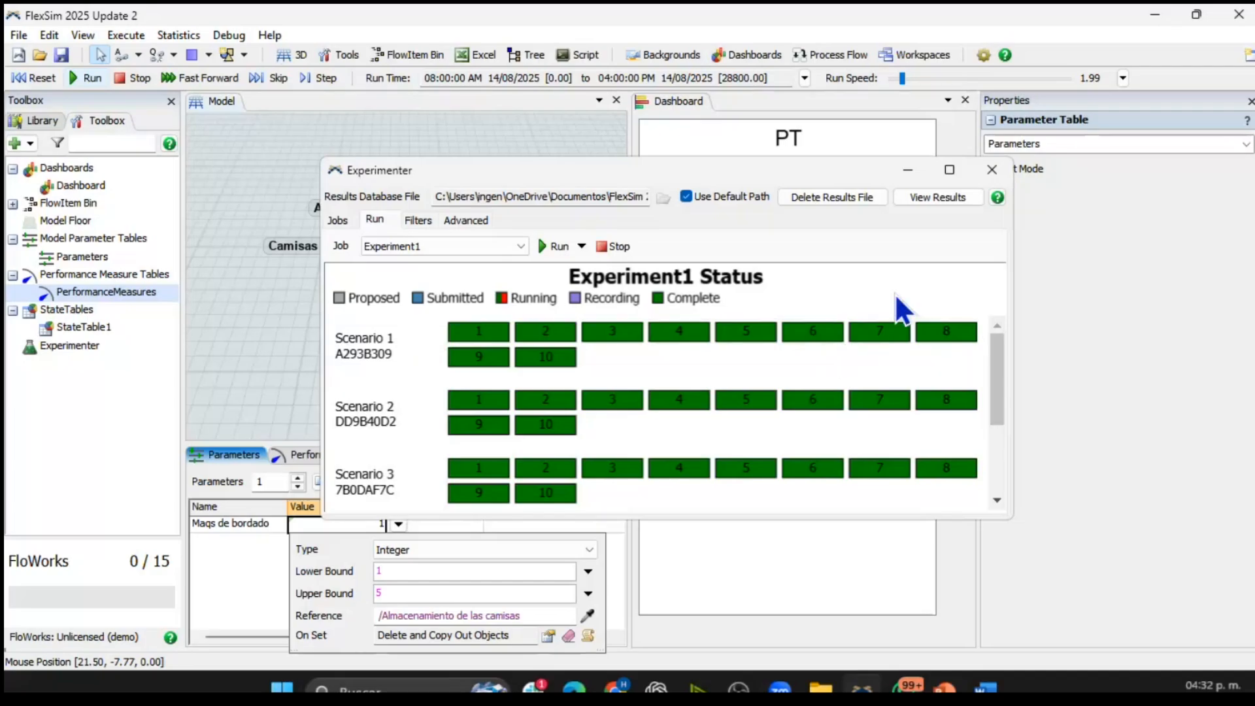
{"action": "scroll", "coordinate": [814, 337], "scroll_direction": "down", "scroll_amount": 2}
{"action": "scroll", "coordinate": [841, 415], "scroll_direction": "up", "scroll_amount": 2}
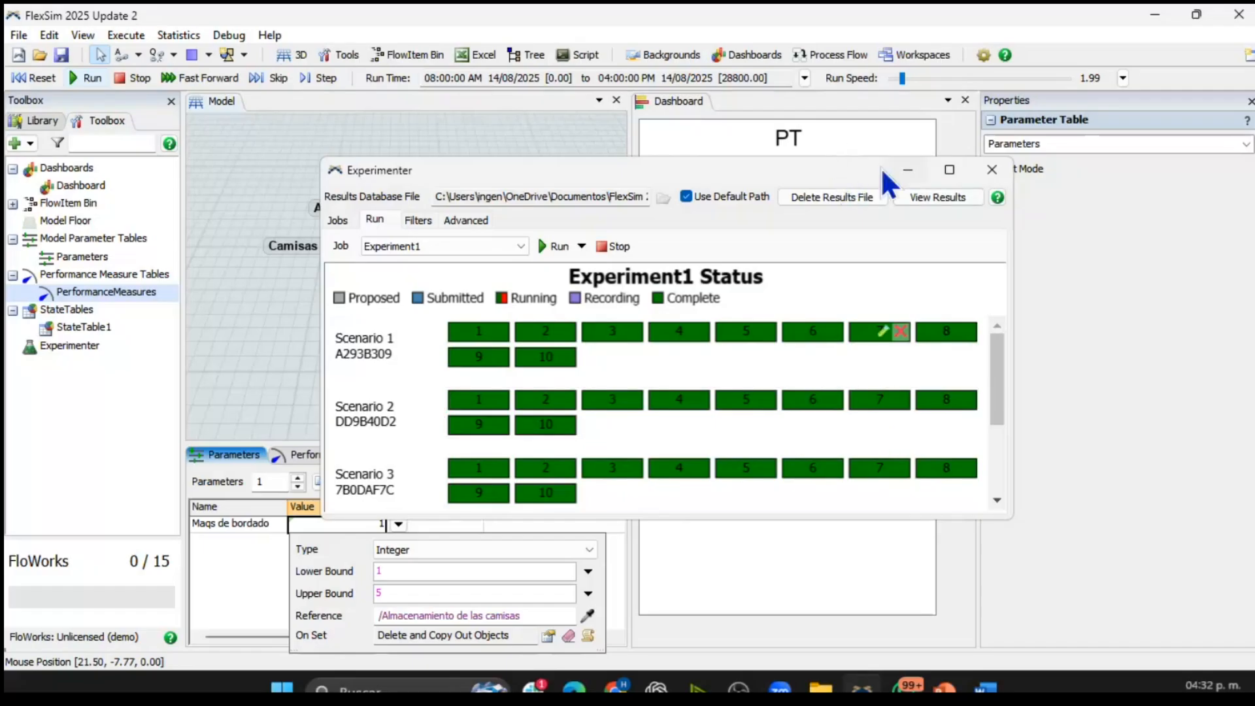
{"action": "left_click", "coordinate": [992, 169]}
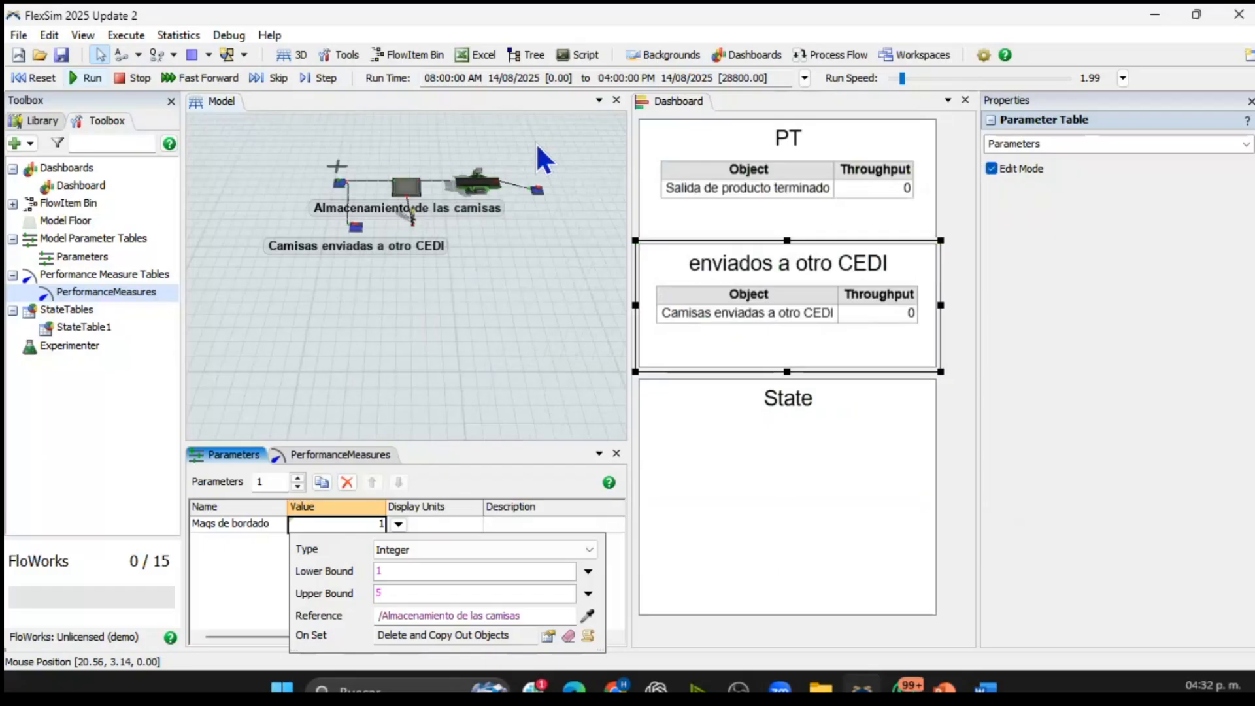
{"action": "scroll", "coordinate": [468, 171], "scroll_direction": "up", "scroll_amount": 2}
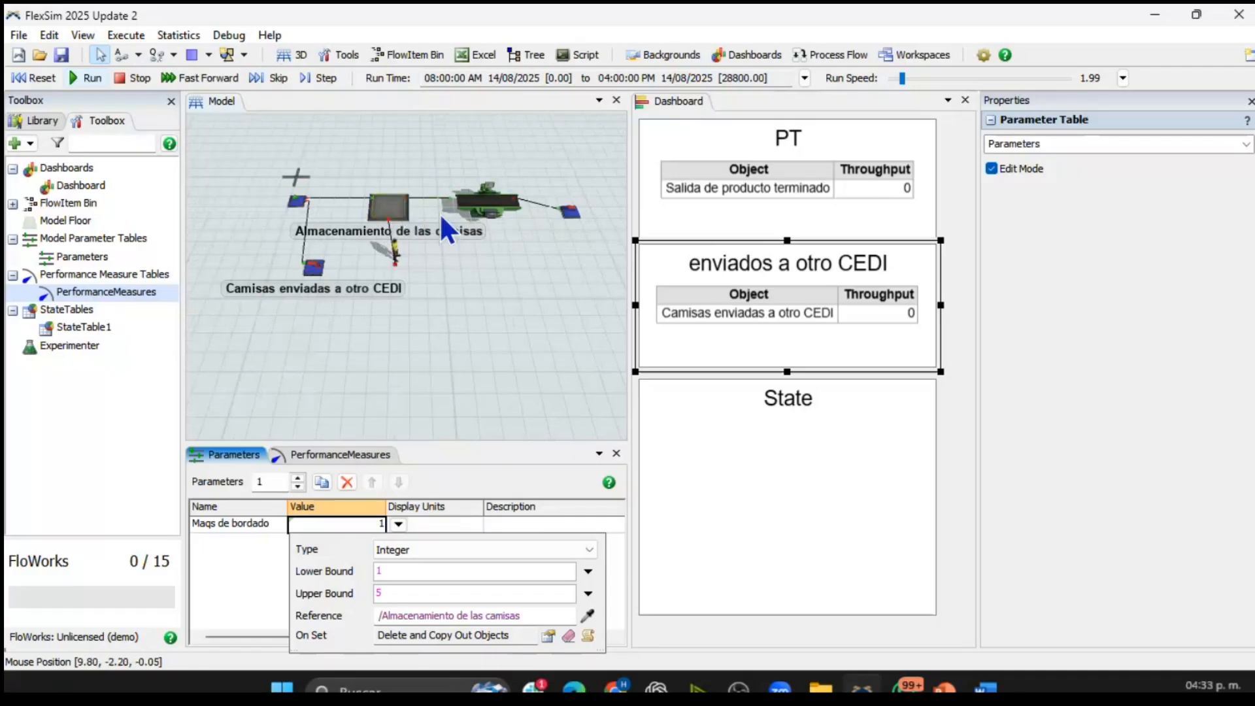
{"action": "left_click", "coordinate": [178, 35]}
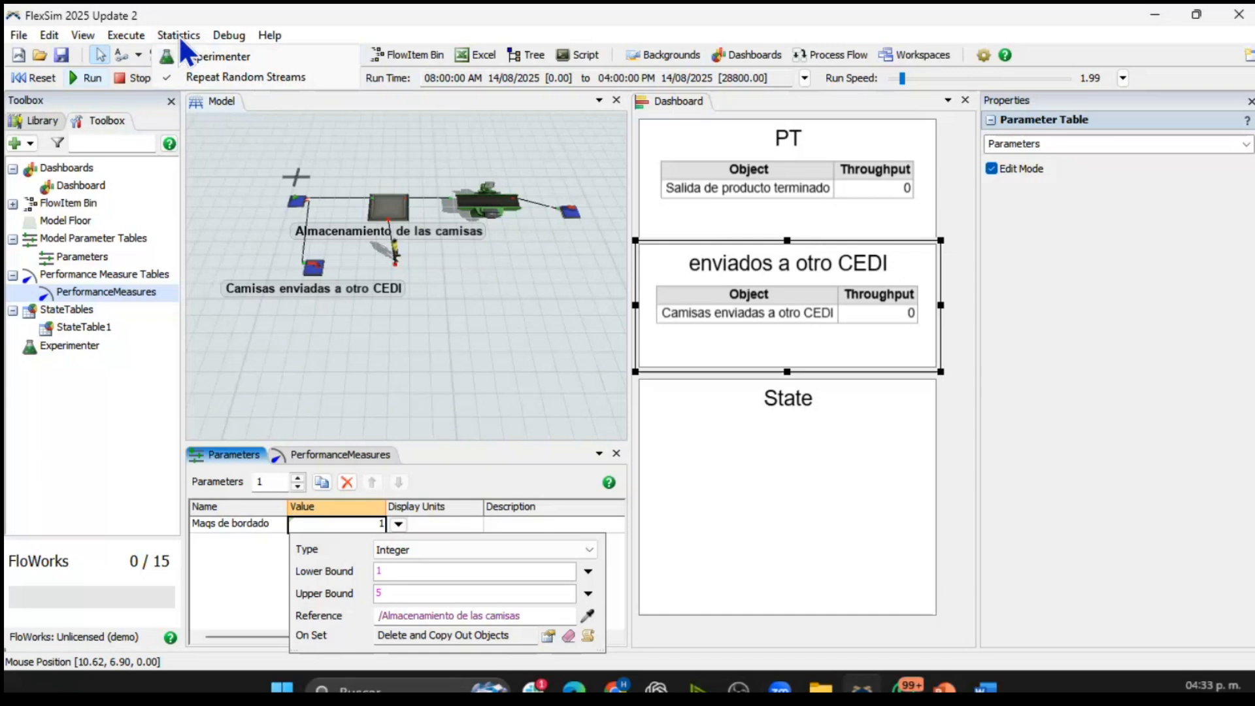
{"action": "left_click", "coordinate": [205, 56]}
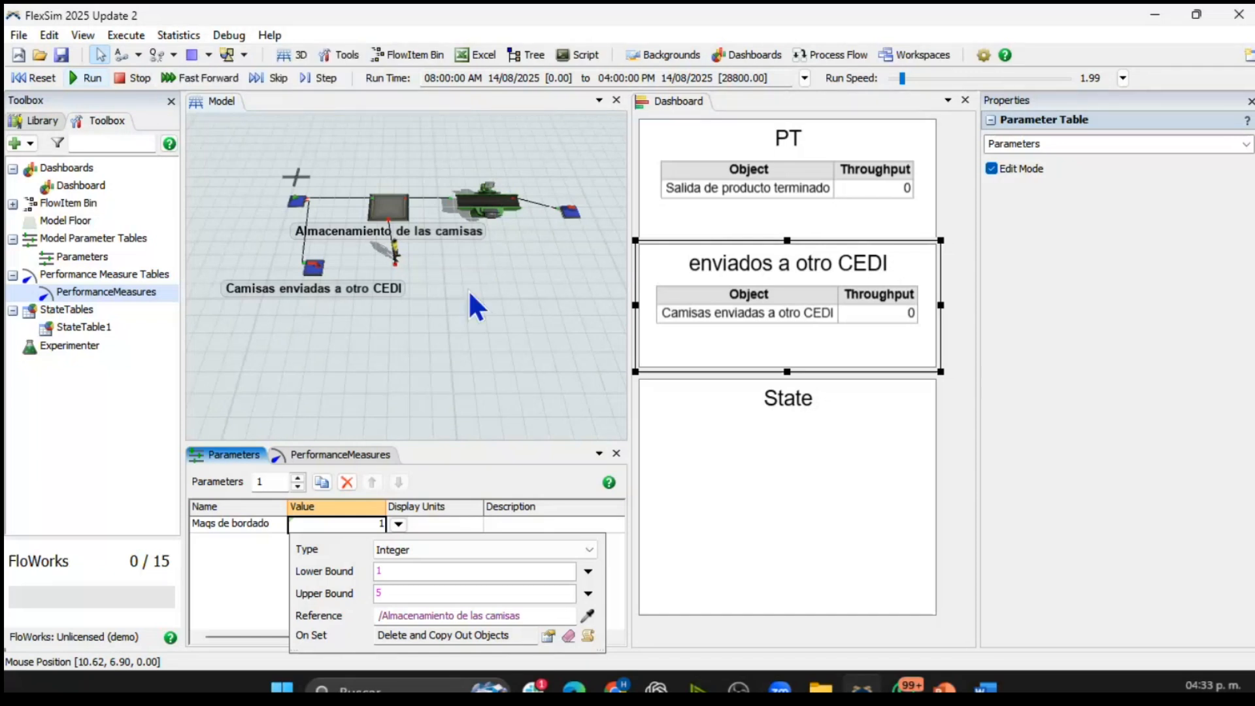
{"action": "left_click", "coordinate": [469, 290]}
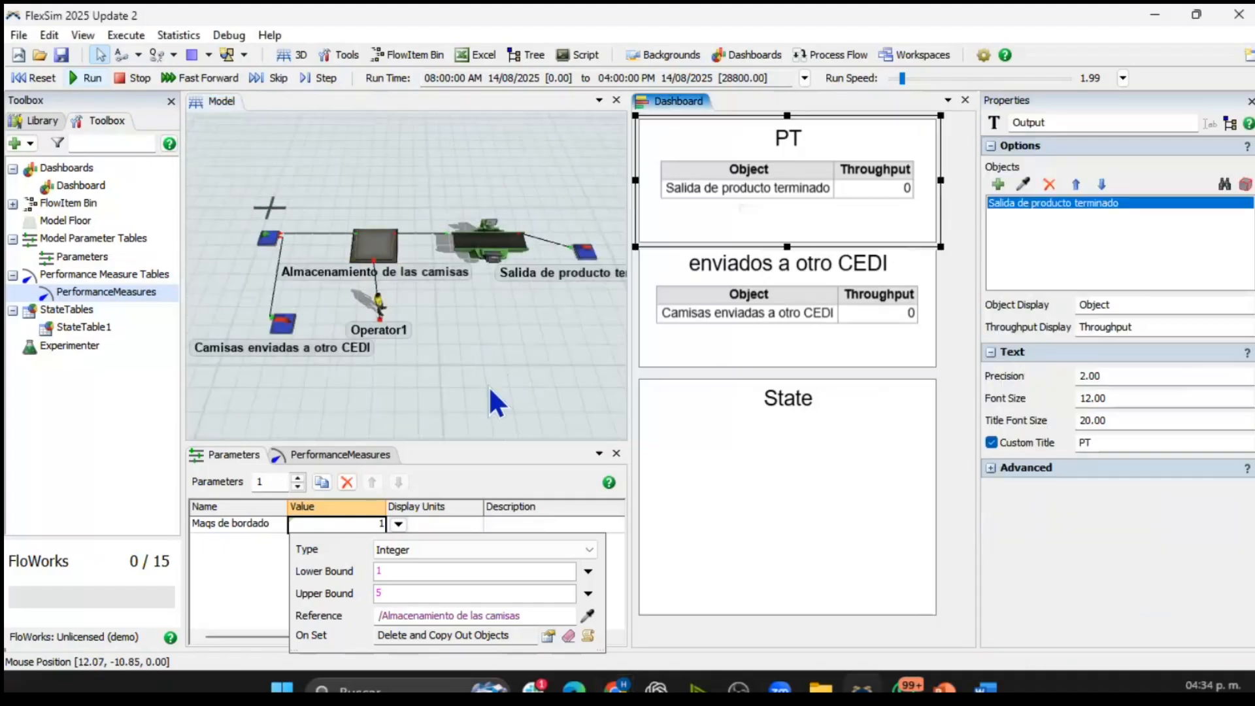
- Delete Operator1 from the 3D model
{"action": "left_click_drag", "start_coordinate": [629, 378], "coordinate": [671, 378]}
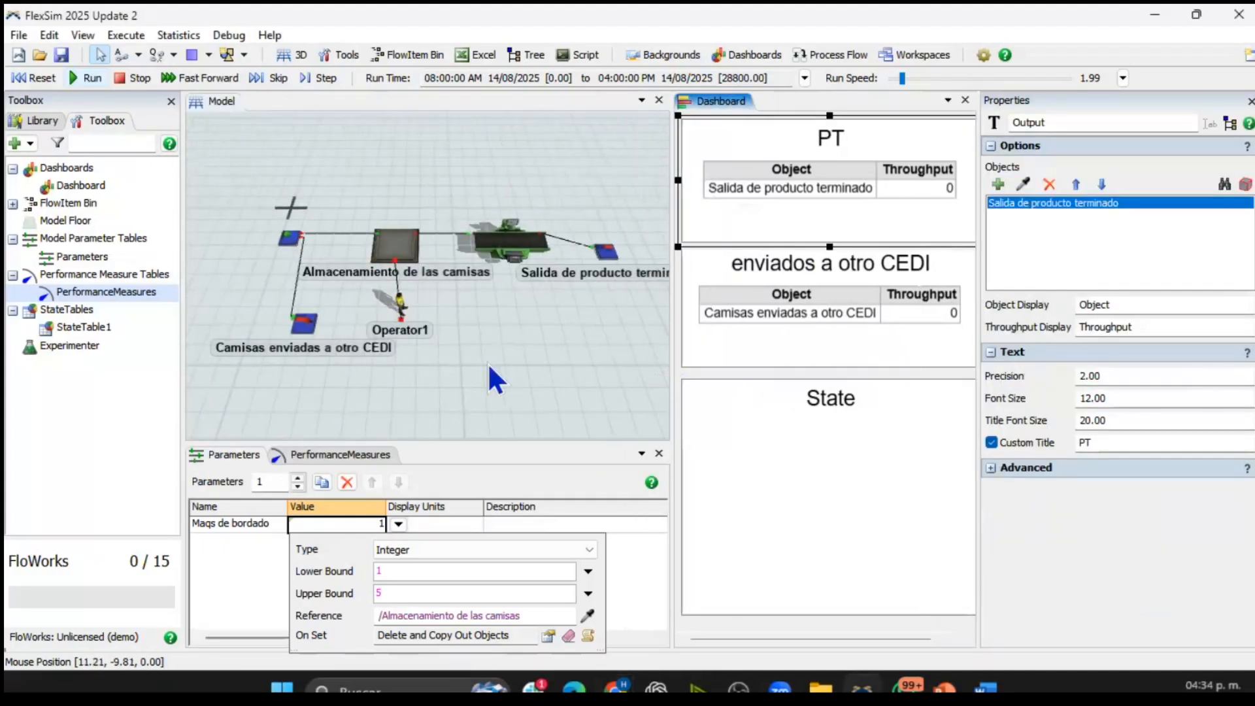
{"action": "left_click", "coordinate": [406, 315]}
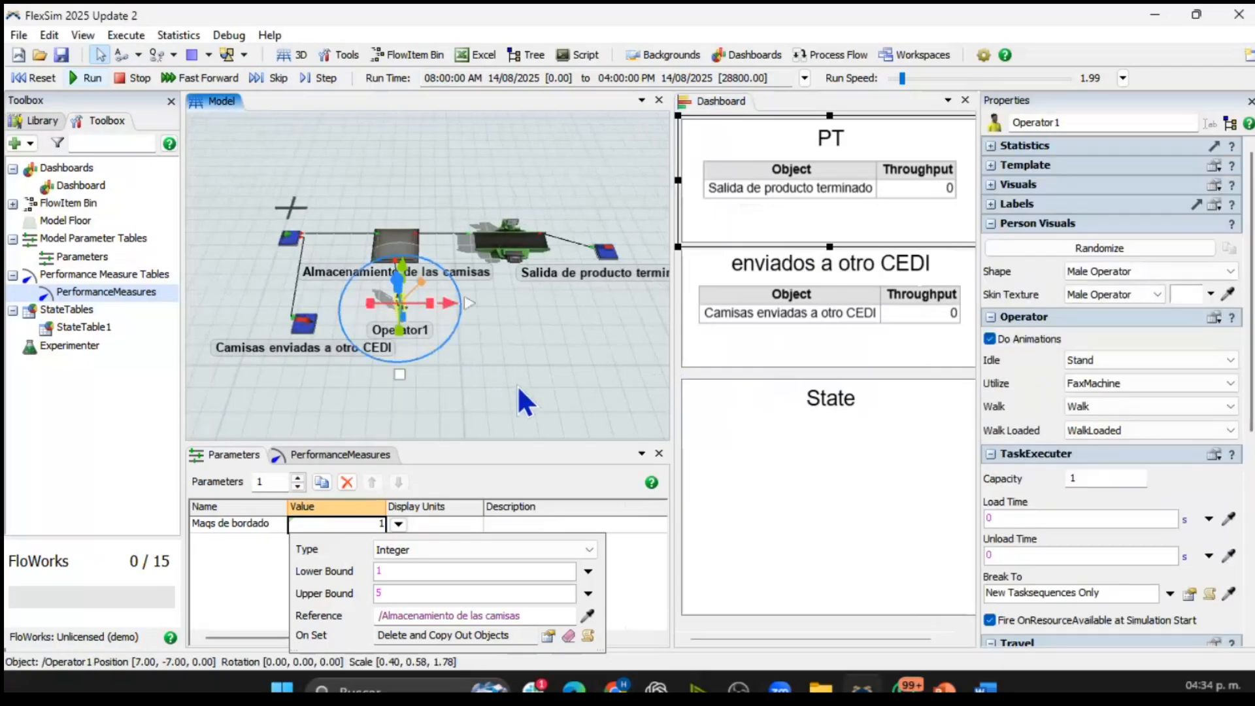
{"action": "key", "text": "Delete"}
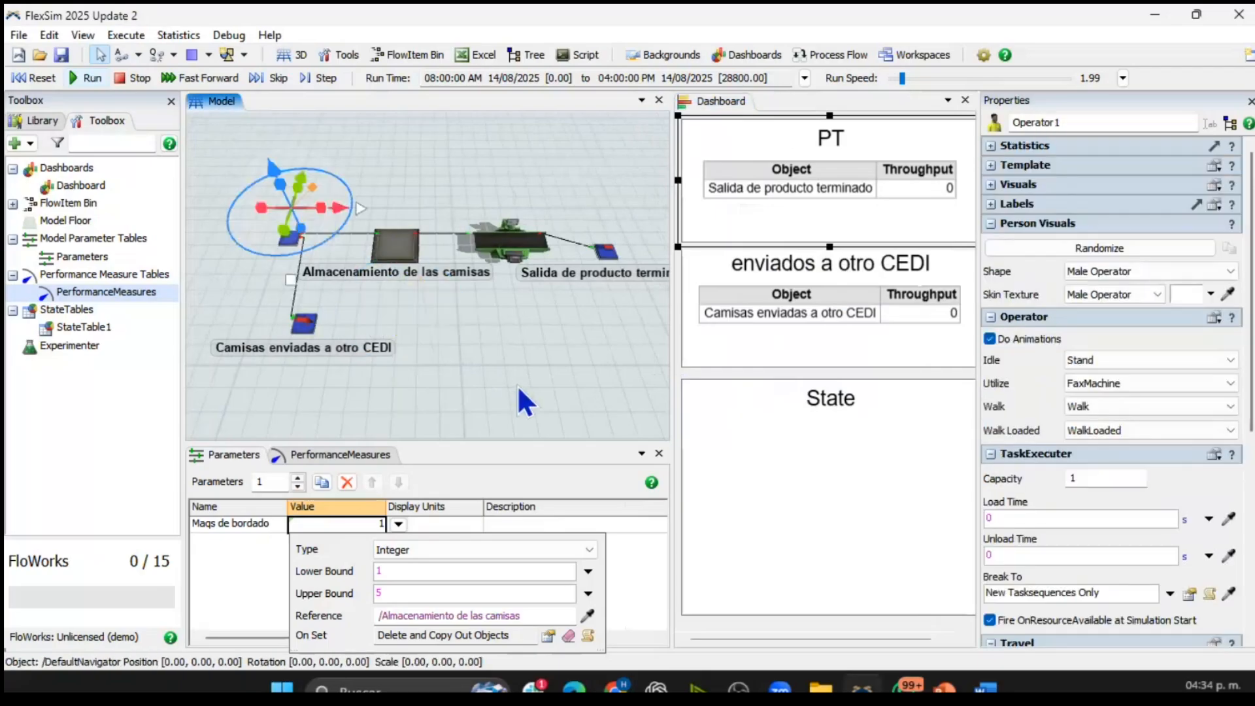
- Add a Robot at about X 9.48, Y -5.27 near the embroidery machine and center-connect the Almacenamiento de las camisas queue to it
{"action": "left_click", "coordinate": [32, 118]}
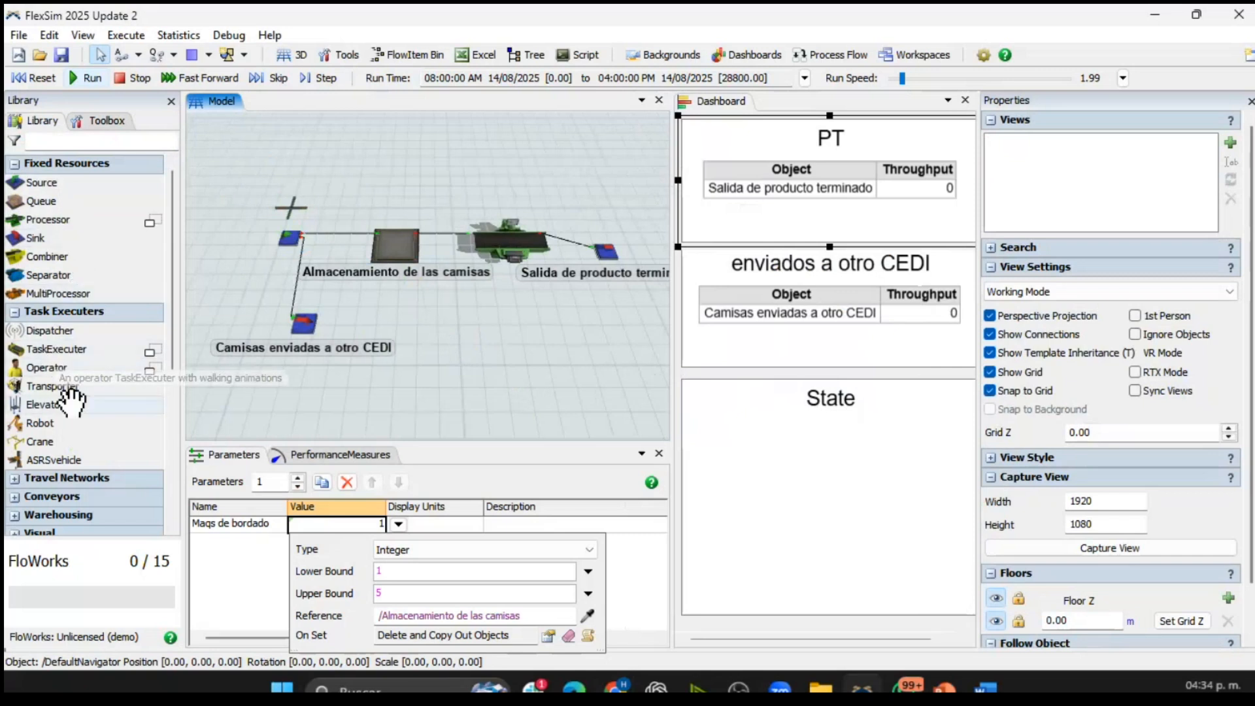
{"action": "left_click_drag", "start_coordinate": [39, 423], "coordinate": [448, 291]}
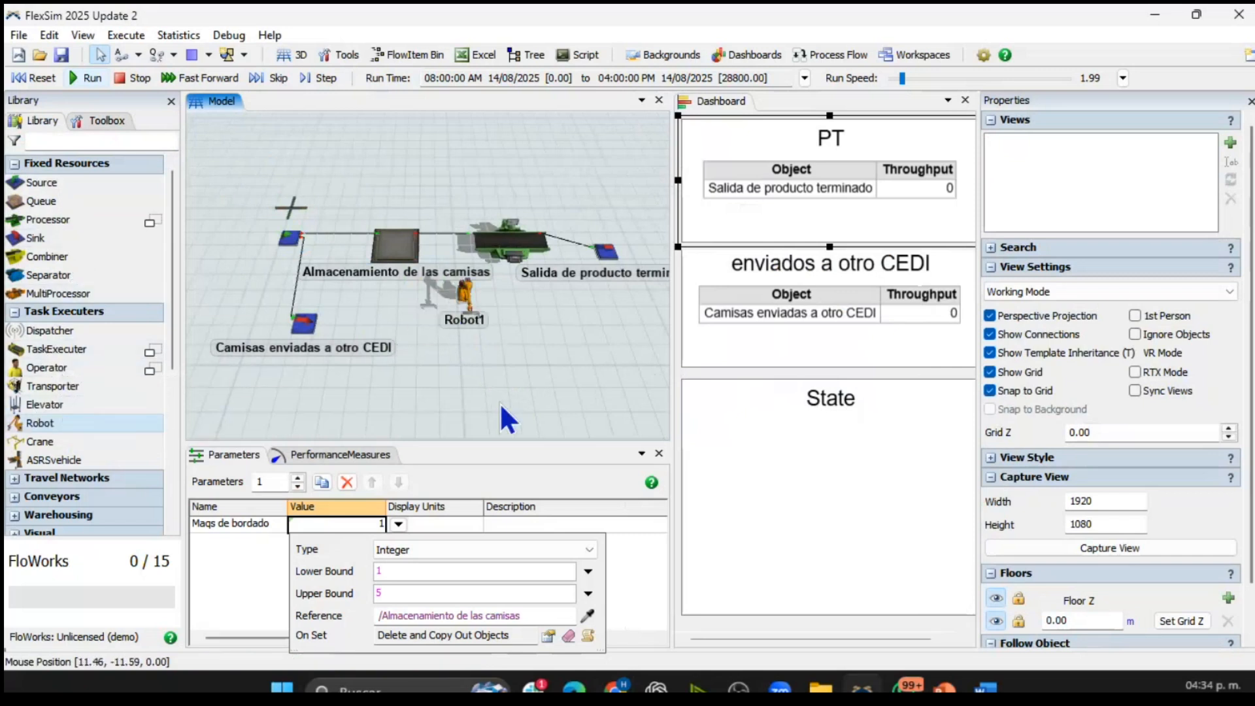
{"action": "scroll", "coordinate": [505, 306], "scroll_direction": "up", "scroll_amount": 3}
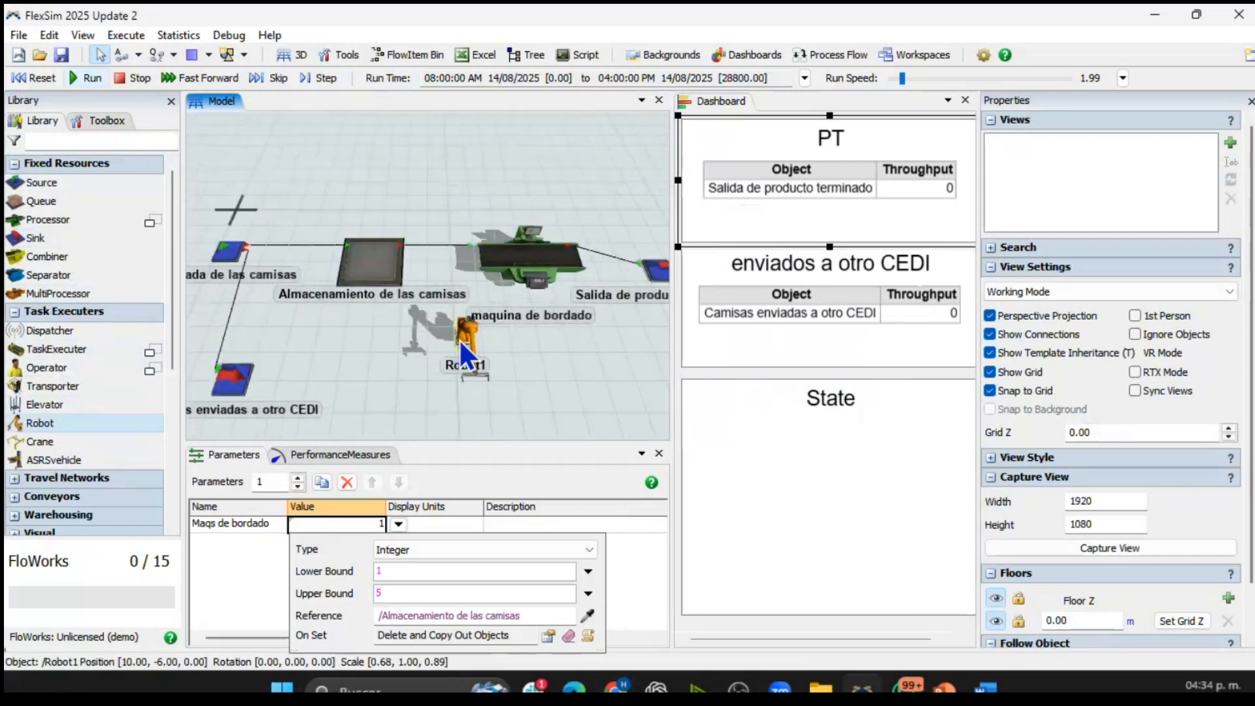
{"action": "left_click_drag", "start_coordinate": [446, 307], "coordinate": [448, 316]}
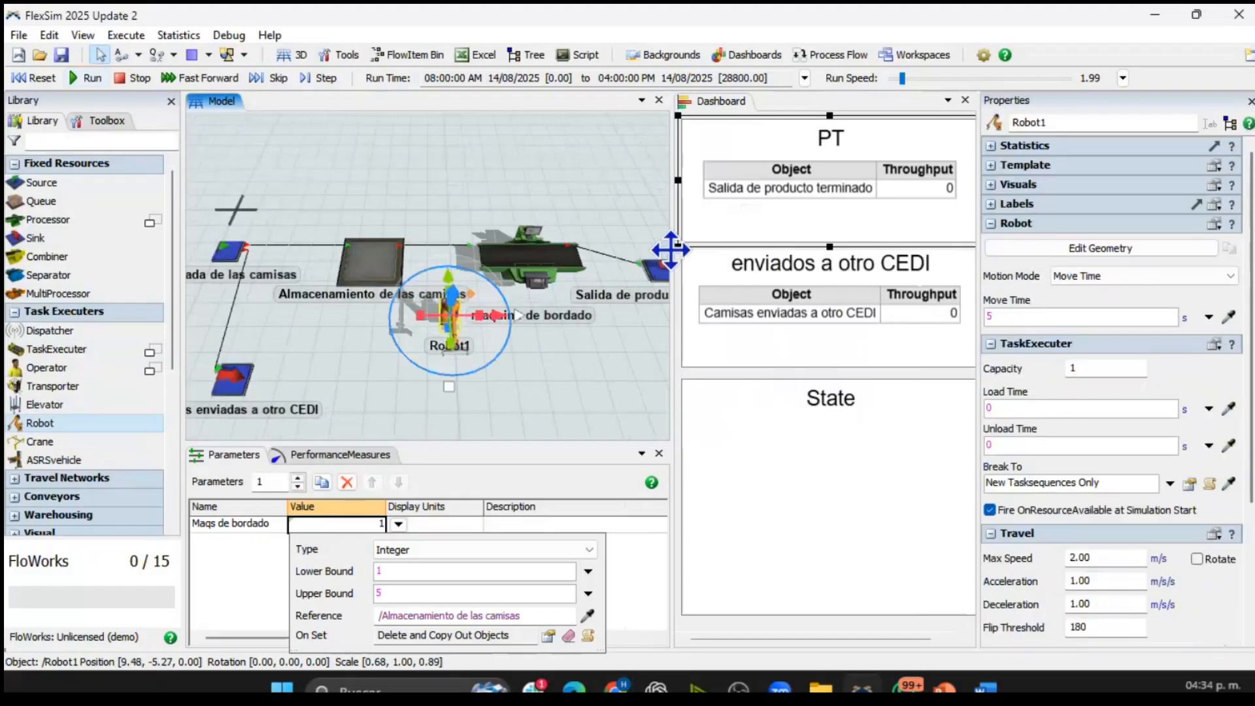
{"action": "left_click", "coordinate": [527, 349]}
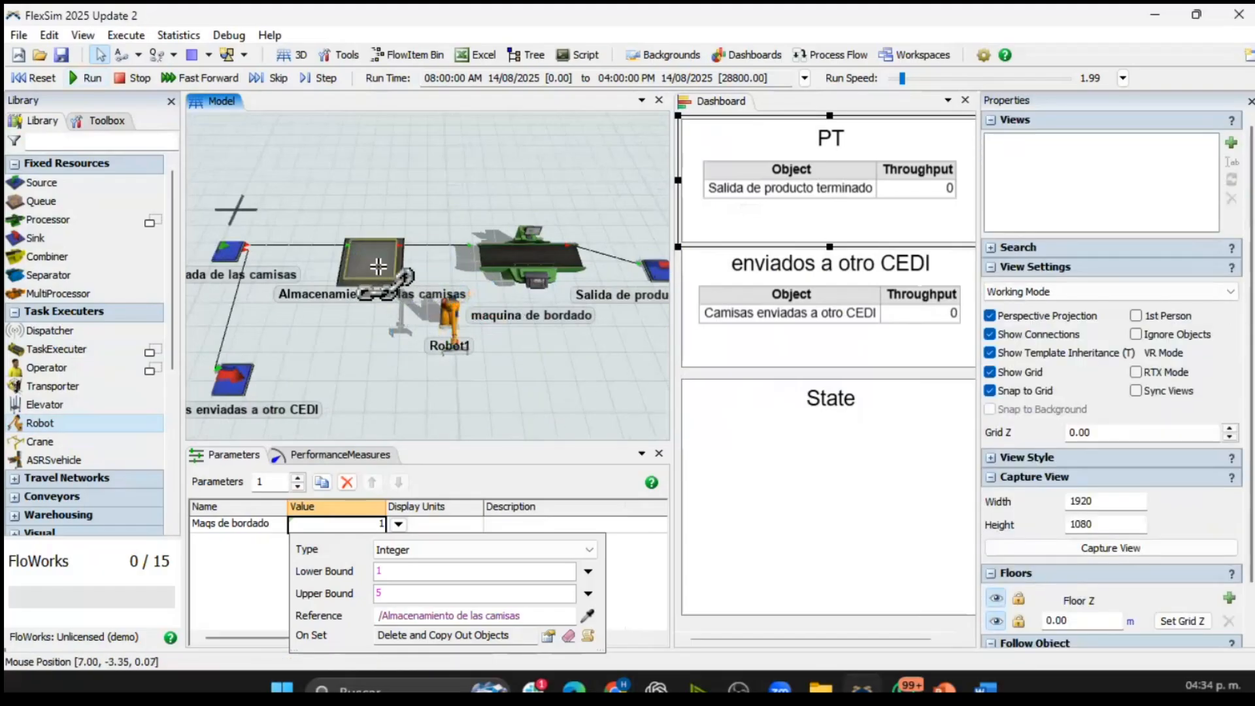
{"action": "left_click", "coordinate": [449, 314]}
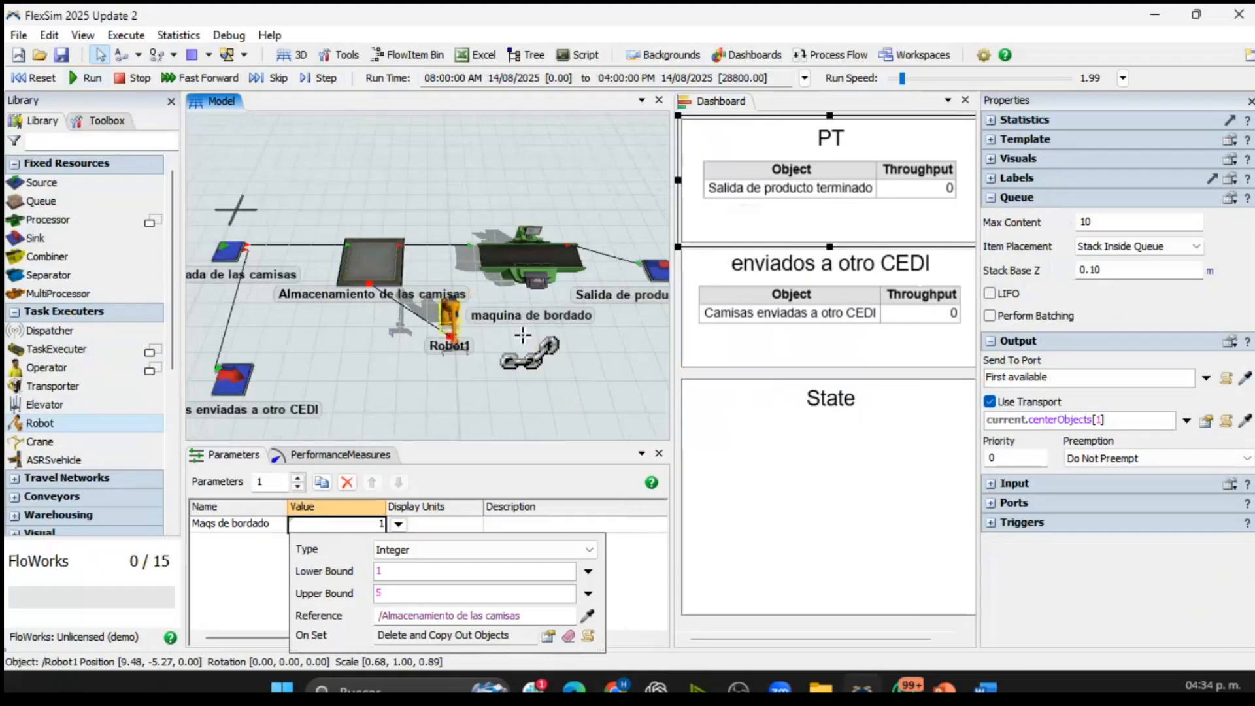
- Reset the model and run the simulation with the robot as transport at a faster run speed
{"action": "left_click", "coordinate": [542, 366]}
{"action": "left_click", "coordinate": [37, 77]}
{"action": "left_click", "coordinate": [87, 79]}
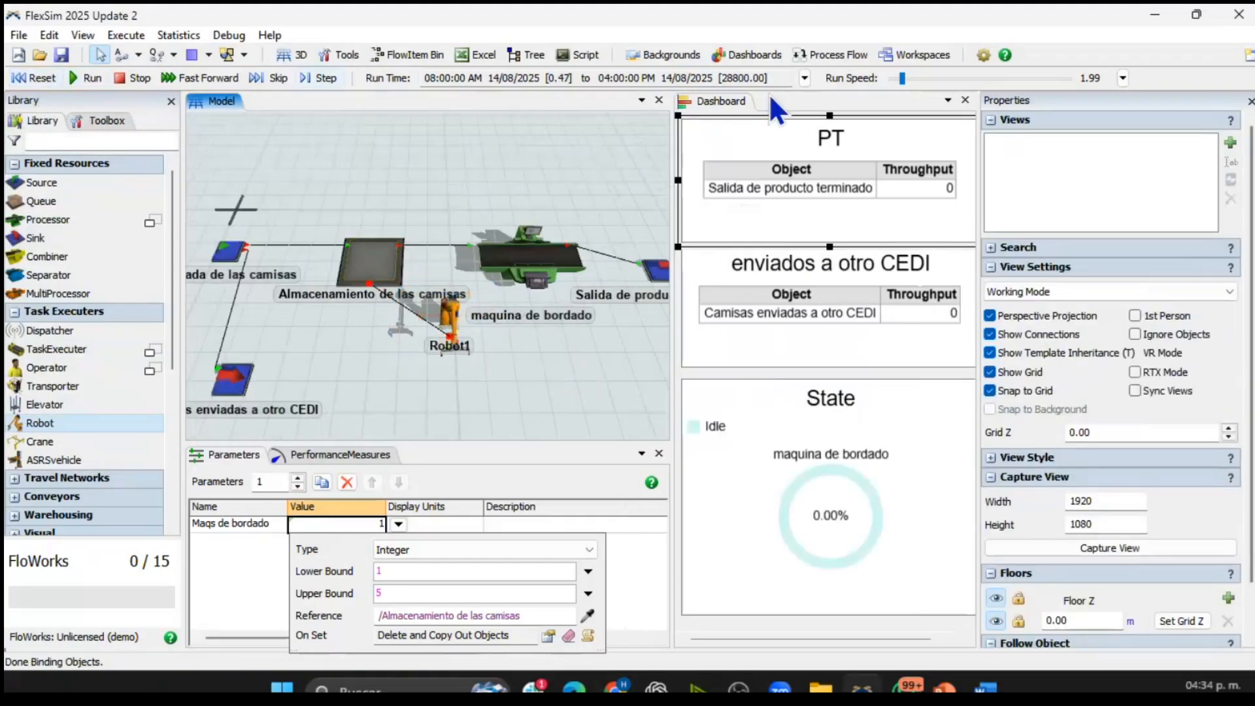
{"action": "mouse_move", "coordinate": [901, 79]}
{"action": "left_mouse_down"}
{"action": "mouse_move", "coordinate": [924, 81]}
{"action": "mouse_move", "coordinate": [914, 81]}
{"action": "left_mouse_up"}
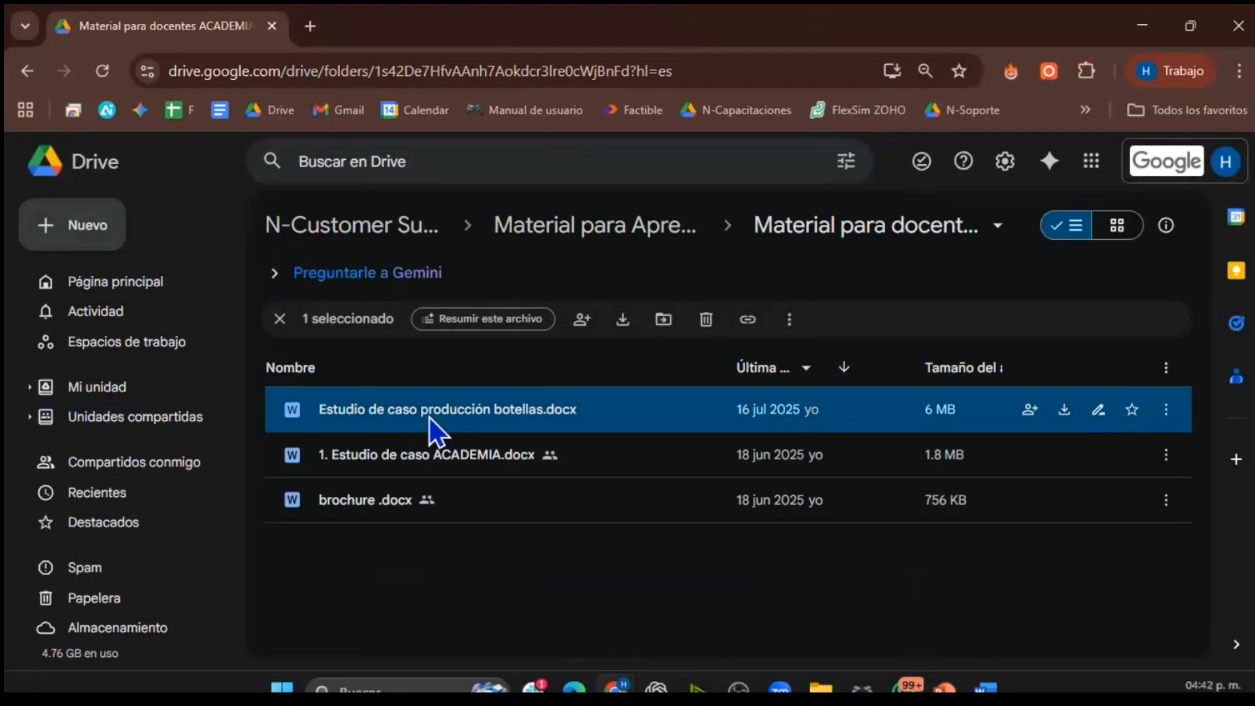
- Switch to Google Drive, open Estudio de caso producción botellas.docx and examine the project title and introduction
{"action": "double_click", "coordinate": [425, 417]}
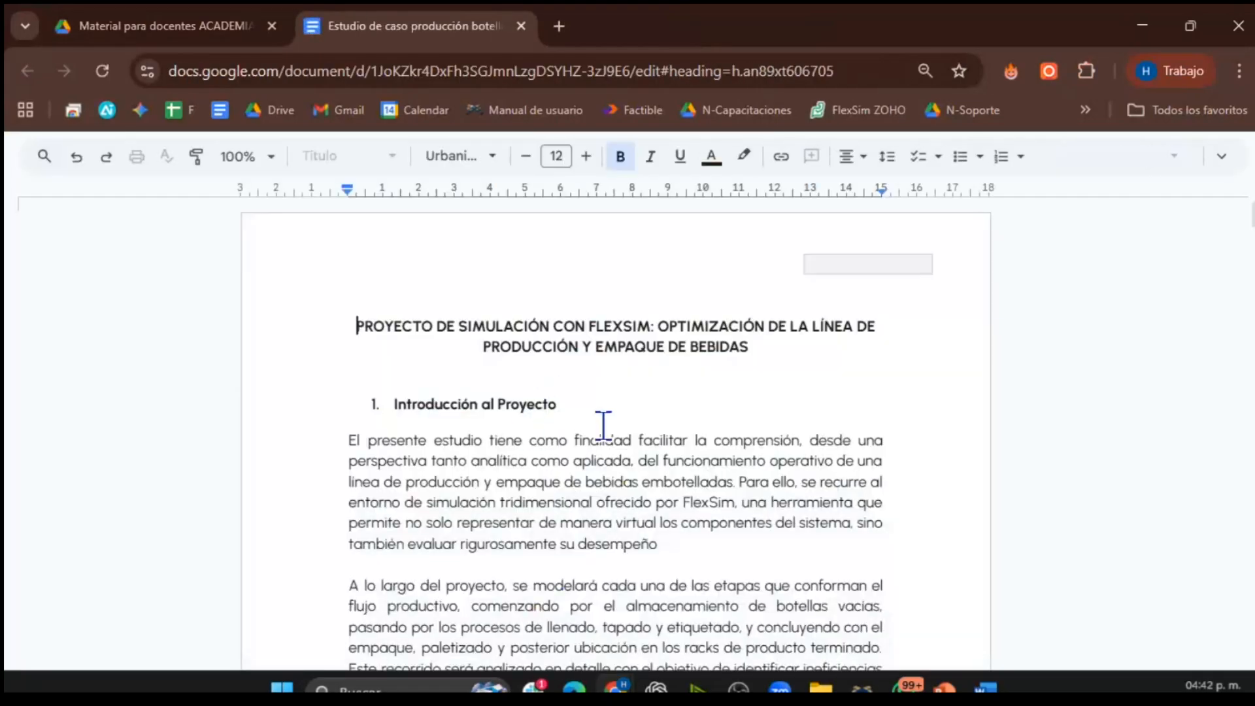
{"action": "key", "text": "ctrl+minus"}
{"action": "key", "text": "ctrl+minus"}
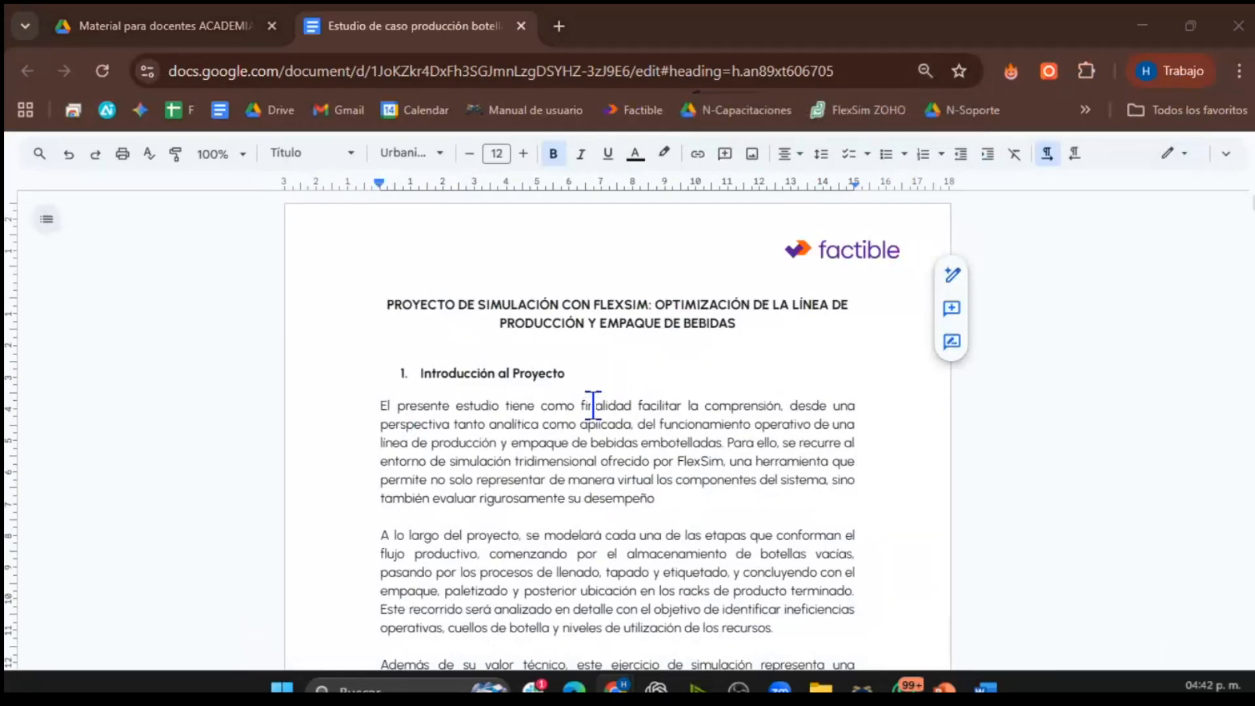
{"action": "scroll", "coordinate": [591, 402], "scroll_direction": "down", "scroll_amount": 3}
{"action": "scroll", "coordinate": [589, 381], "scroll_direction": "down", "scroll_amount": 2}
{"action": "scroll", "coordinate": [588, 380], "scroll_direction": "up", "scroll_amount": 6}
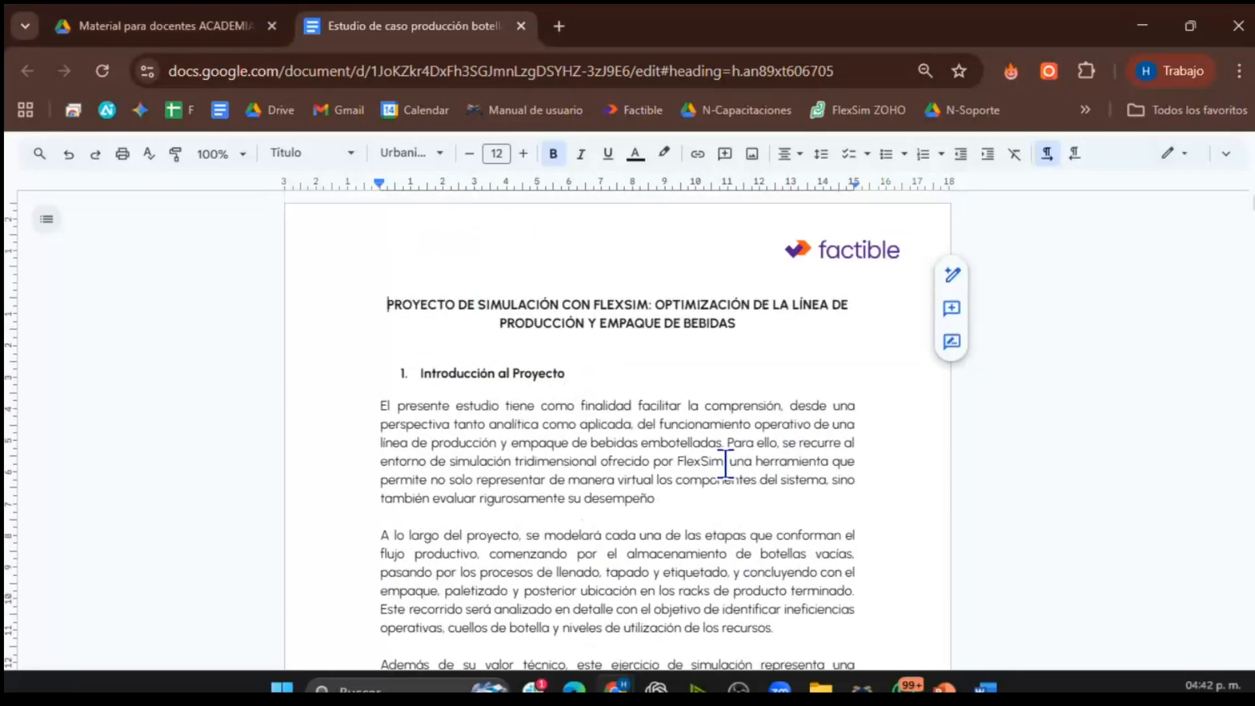
{"action": "scroll", "coordinate": [725, 466], "scroll_direction": "down", "scroll_amount": 1}
{"action": "scroll", "coordinate": [725, 468], "scroll_direction": "down", "scroll_amount": 1}
{"action": "scroll", "coordinate": [719, 471], "scroll_direction": "up", "scroll_amount": 2}
{"action": "left_click_drag", "start_coordinate": [389, 304], "coordinate": [860, 316]}
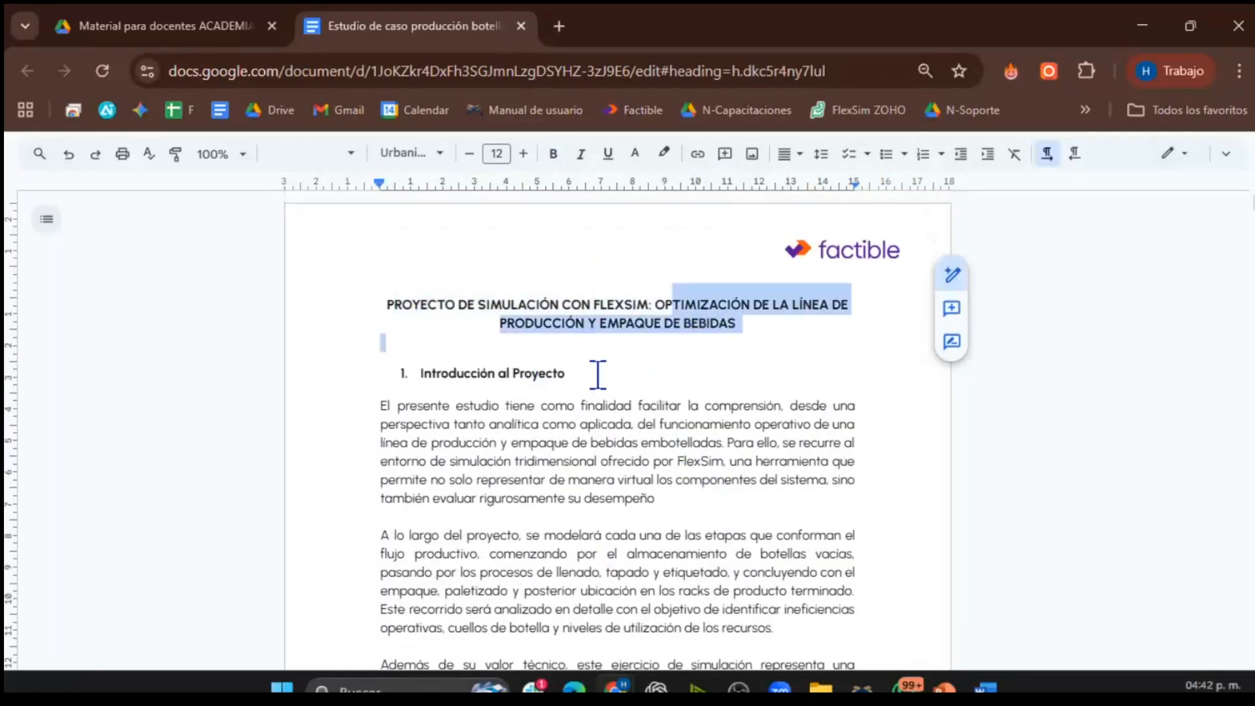
- Review the case study's process description, specific objectives and FlexSim model construction methodology
{"action": "scroll", "coordinate": [628, 449], "scroll_direction": "down", "scroll_amount": 15}
{"action": "scroll", "coordinate": [674, 489], "scroll_direction": "down", "scroll_amount": 15}
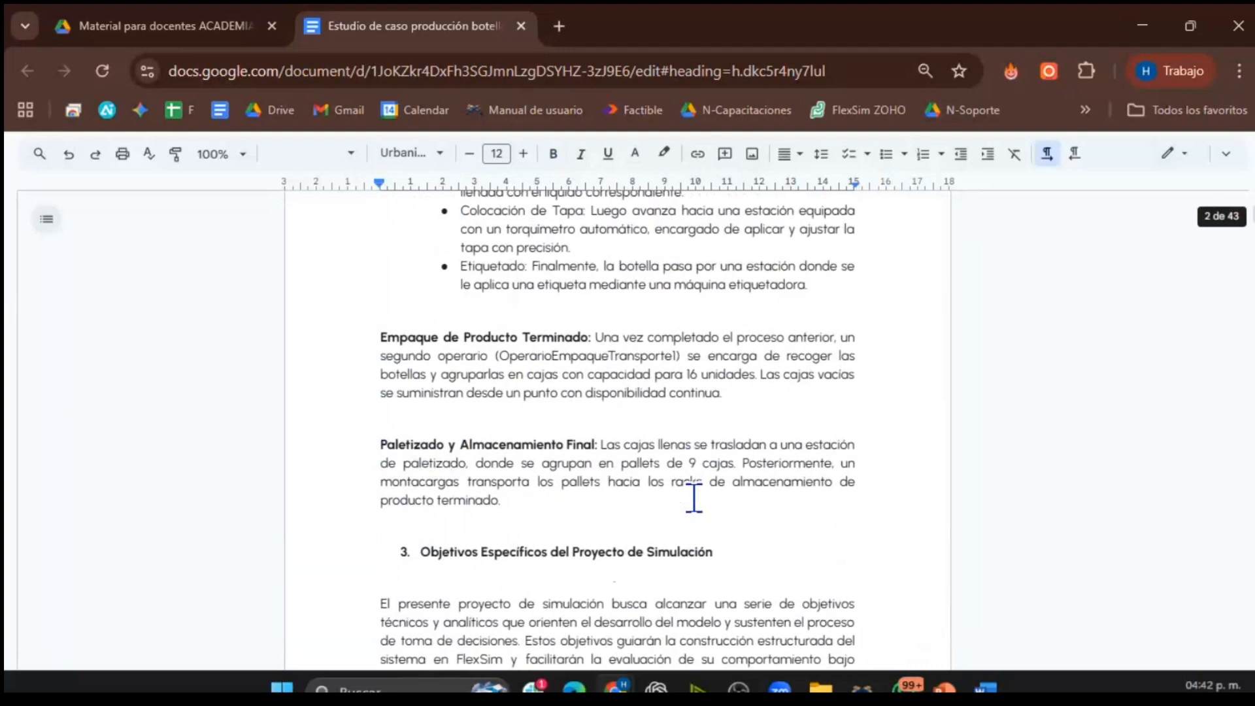
{"action": "scroll", "coordinate": [686, 487], "scroll_direction": "down", "scroll_amount": 8}
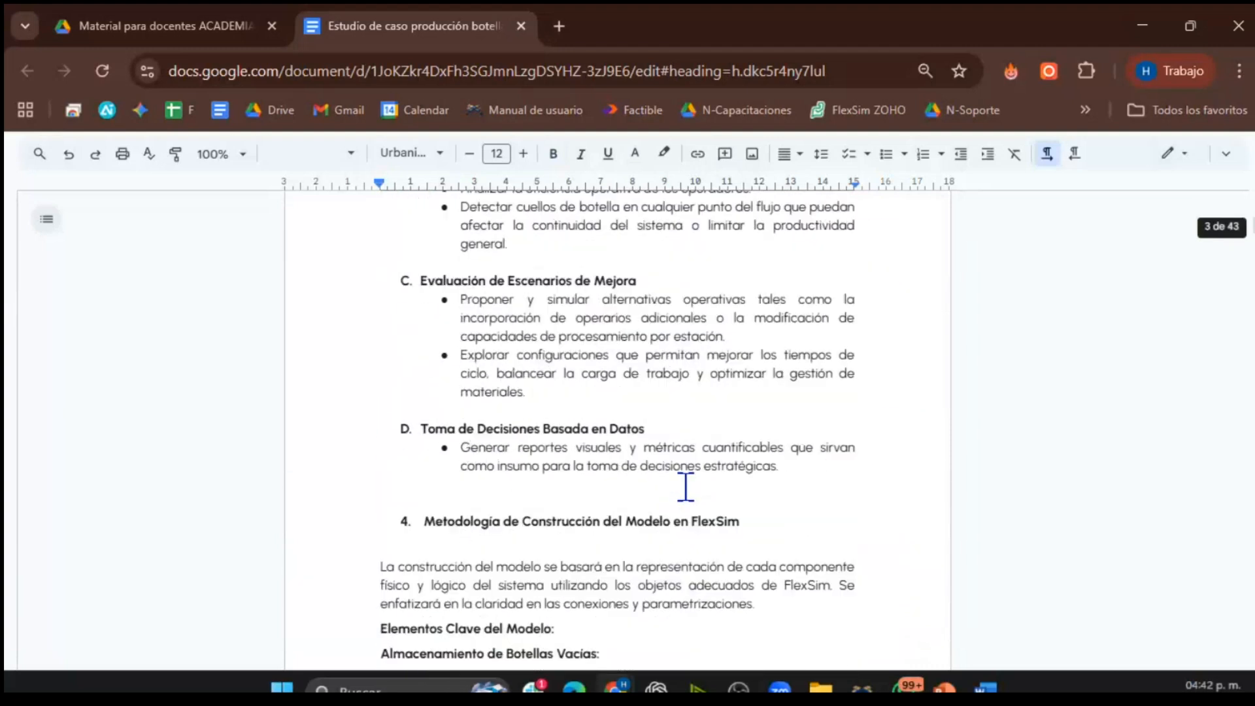
{"action": "scroll", "coordinate": [684, 490], "scroll_direction": "down", "scroll_amount": 2}
{"action": "scroll", "coordinate": [399, 313], "scroll_direction": "up", "scroll_amount": 2}
{"action": "scroll", "coordinate": [773, 487], "scroll_direction": "down", "scroll_amount": 12}
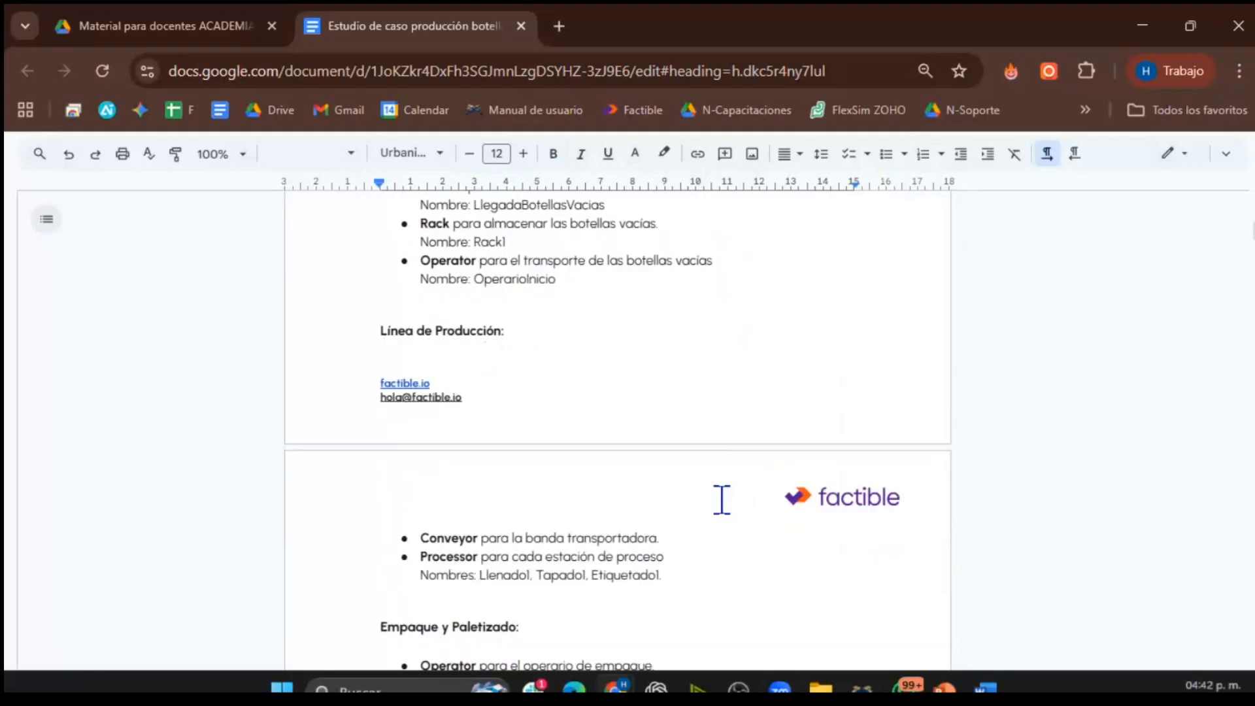
- Review the case study's build instructions for template copies, conveyor and processor lengths, and type A flow connections
{"action": "scroll", "coordinate": [708, 467], "scroll_direction": "down", "scroll_amount": 13}
{"action": "scroll", "coordinate": [709, 500], "scroll_direction": "down", "scroll_amount": 15}
{"action": "scroll", "coordinate": [636, 460], "scroll_direction": "down", "scroll_amount": 15}
{"action": "scroll", "coordinate": [688, 516], "scroll_direction": "down", "scroll_amount": 15}
{"action": "scroll", "coordinate": [719, 487], "scroll_direction": "down", "scroll_amount": 15}
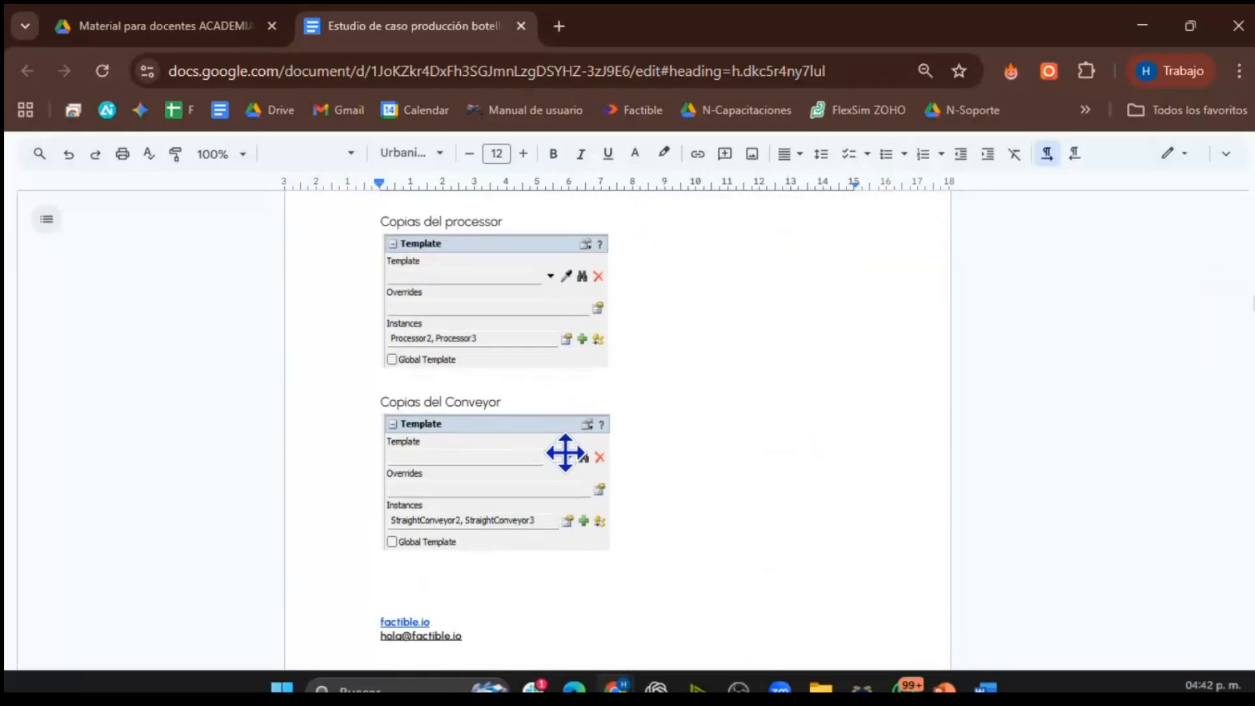
{"action": "scroll", "coordinate": [773, 492], "scroll_direction": "down", "scroll_amount": 10}
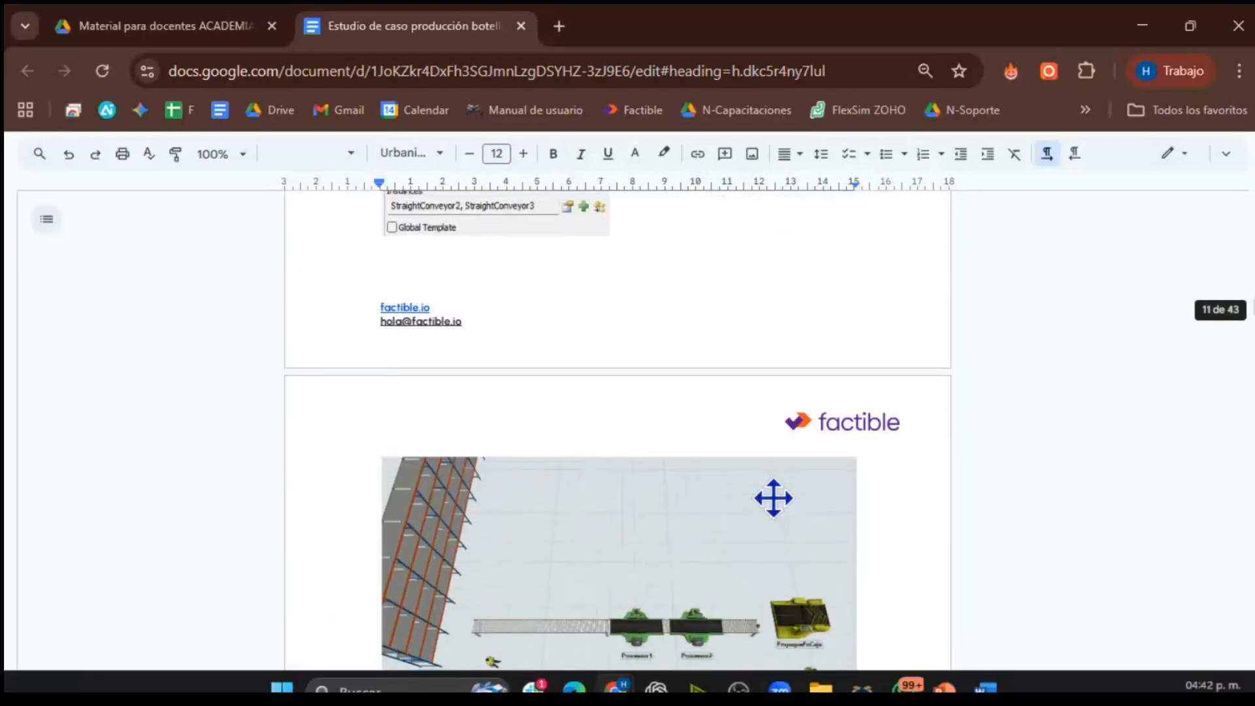
{"action": "scroll", "coordinate": [721, 503], "scroll_direction": "down", "scroll_amount": 3}
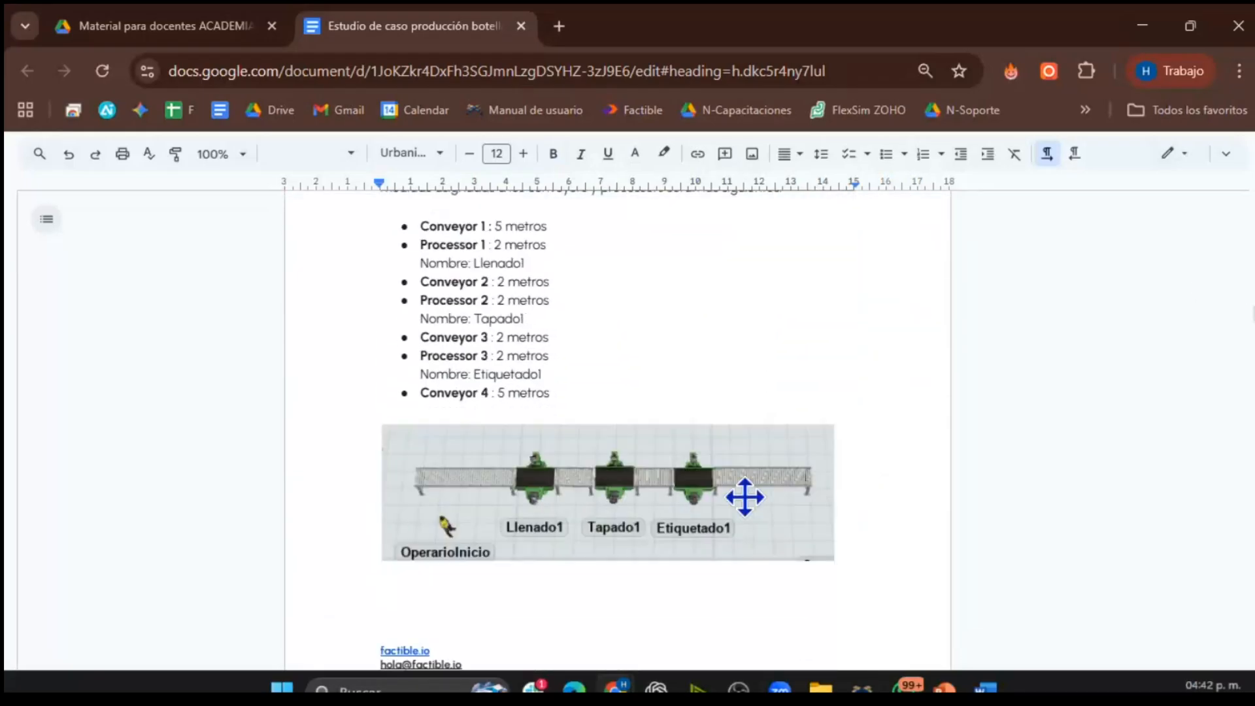
{"action": "scroll", "coordinate": [745, 497], "scroll_direction": "down", "scroll_amount": 8}
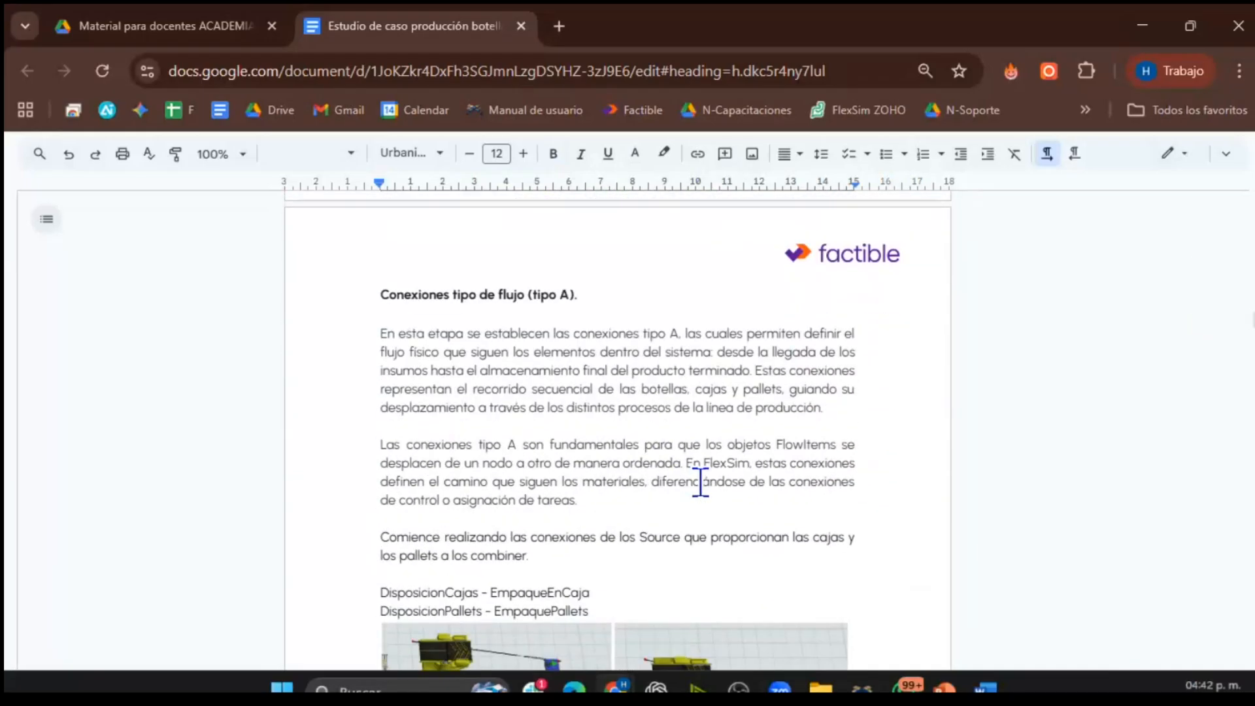
{"action": "scroll", "coordinate": [415, 303], "scroll_direction": "up", "scroll_amount": 2}
{"action": "scroll", "coordinate": [650, 412], "scroll_direction": "down", "scroll_amount": 10}
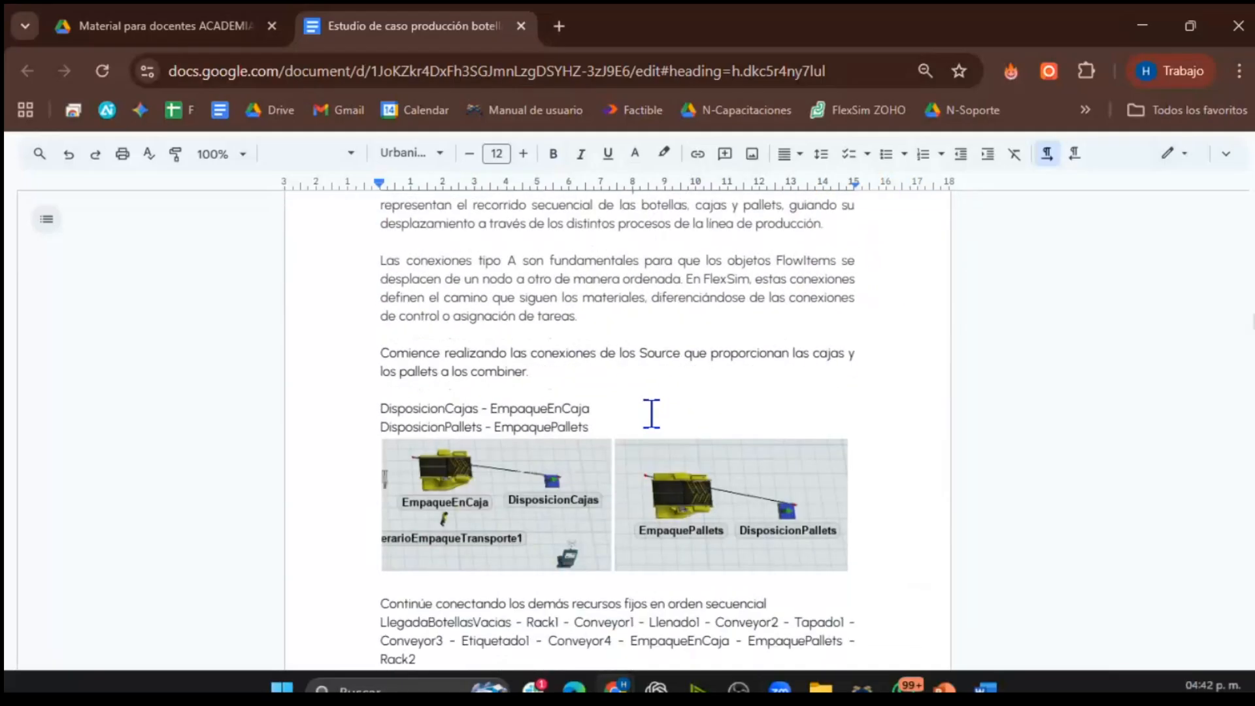
- Skip ahead to the Performance Measures results and find the Actividades propuestas para estudiantes section
{"action": "left_click_drag", "start_coordinate": [1252, 333], "coordinate": [1221, 605]}
{"action": "scroll", "coordinate": [1064, 522], "scroll_direction": "down", "scroll_amount": 12}
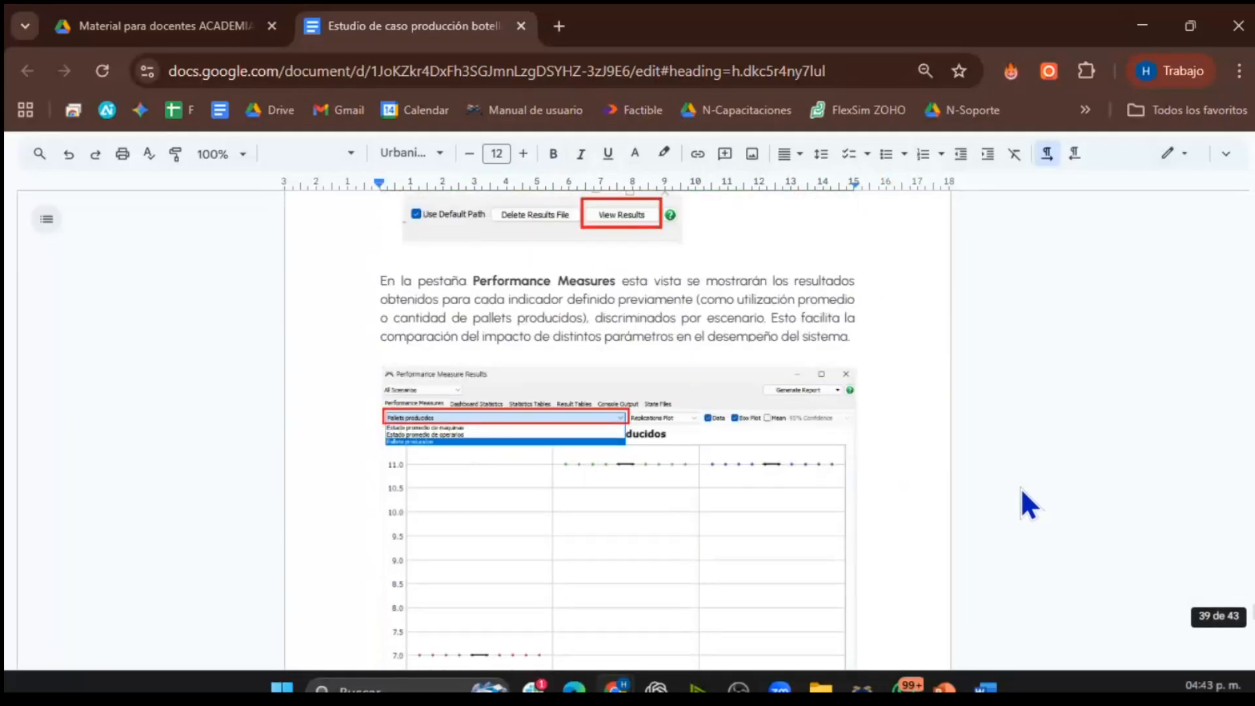
{"action": "scroll", "coordinate": [972, 457], "scroll_direction": "down", "scroll_amount": 20}
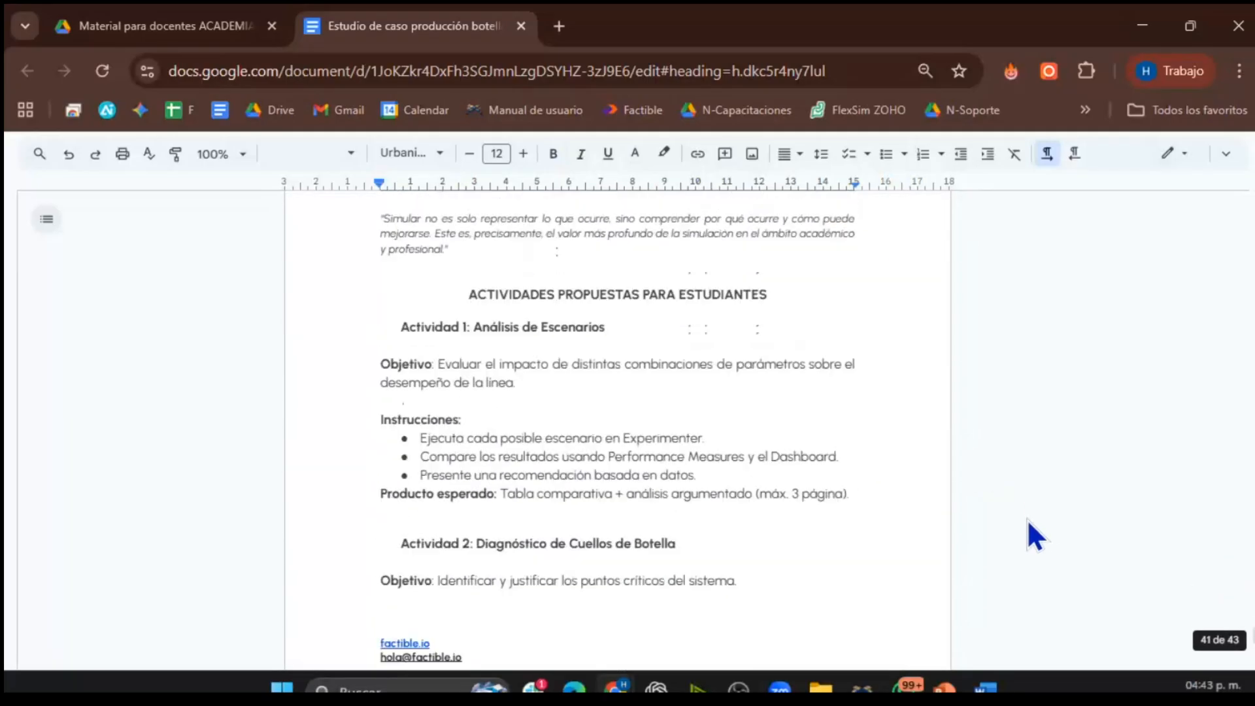
{"action": "scroll", "coordinate": [1027, 517], "scroll_direction": "up", "scroll_amount": 3}
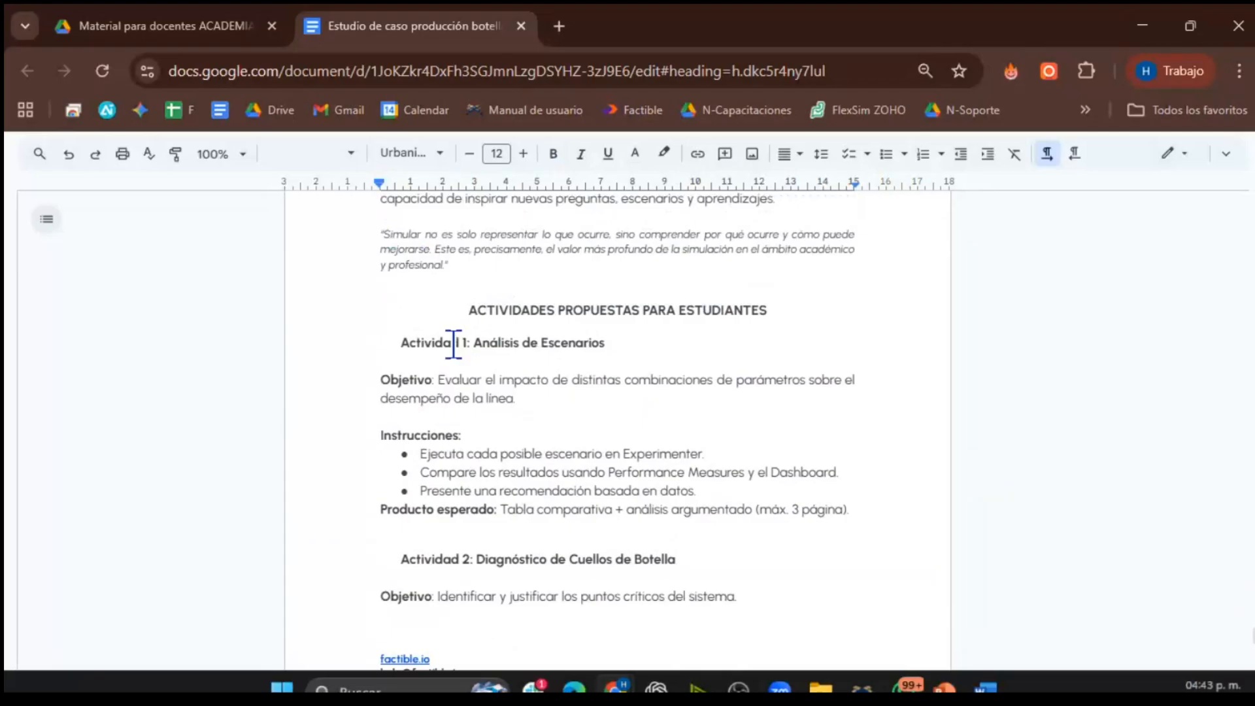
- Examine the objective, instructions and expected product of Actividad 1: Análisis de Escenarios
{"action": "left_click_drag", "start_coordinate": [392, 346], "coordinate": [620, 356]}
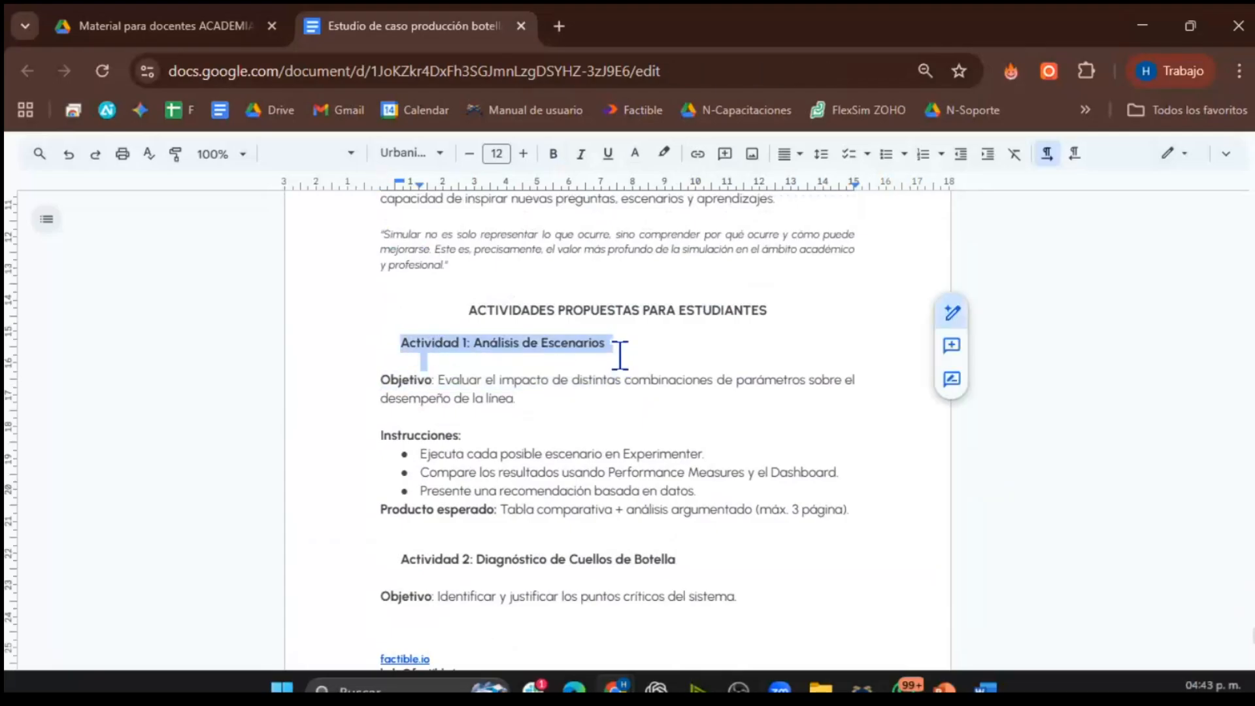
{"action": "left_click", "coordinate": [625, 416]}
{"action": "left_click_drag", "start_coordinate": [467, 310], "coordinate": [621, 345]}
{"action": "left_click", "coordinate": [578, 364]}
{"action": "left_click_drag", "start_coordinate": [438, 381], "coordinate": [591, 399]}
{"action": "scroll", "coordinate": [709, 451], "scroll_direction": "down", "scroll_amount": 3}
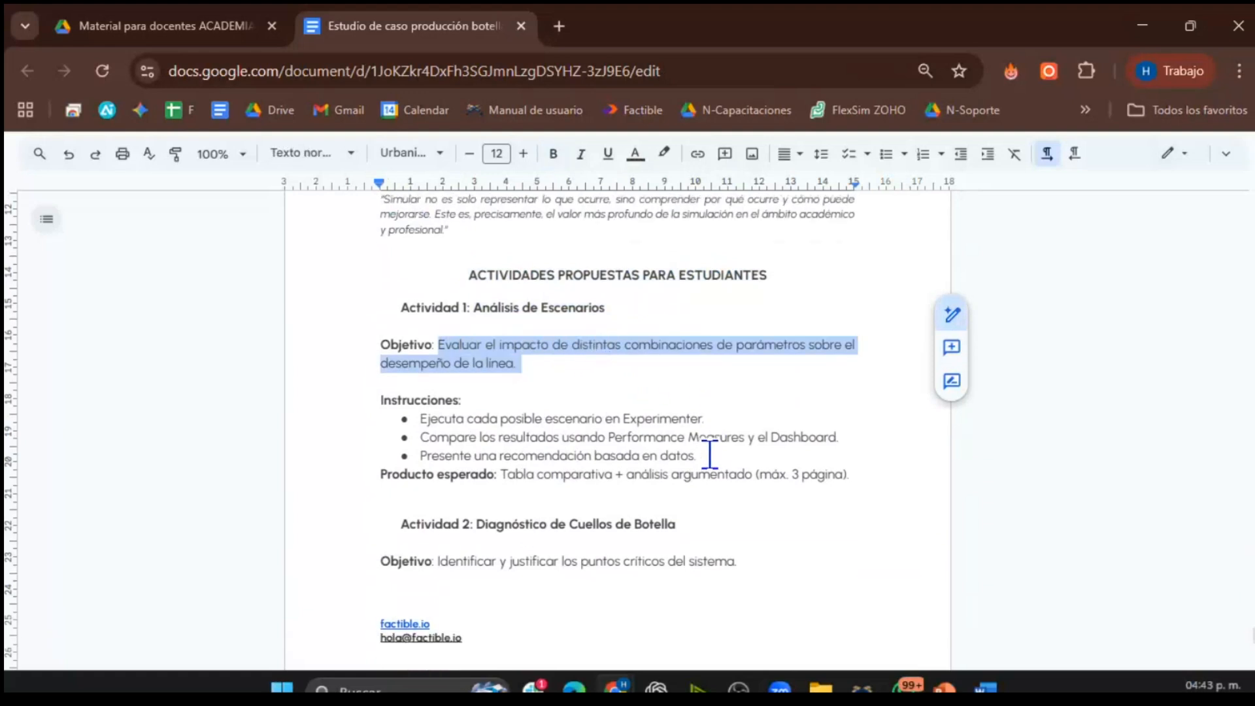
{"action": "left_click", "coordinate": [421, 348]}
{"action": "left_click_drag", "start_coordinate": [421, 348], "coordinate": [717, 349]}
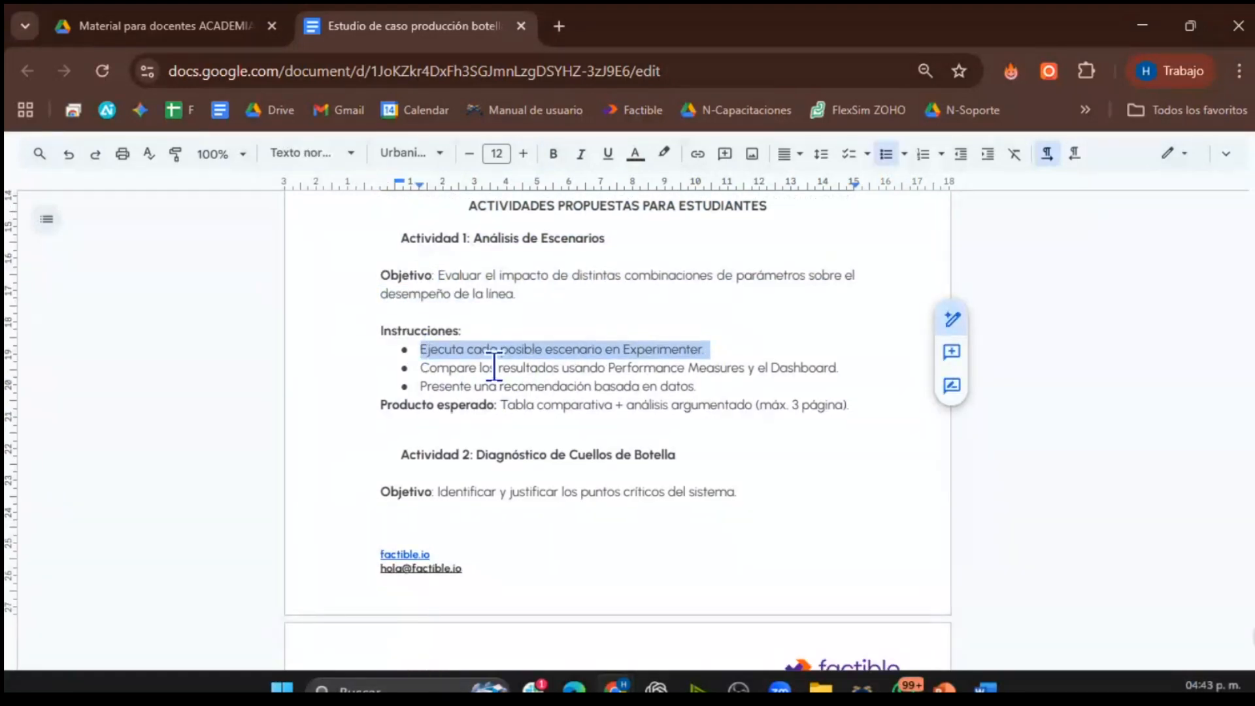
{"action": "left_click", "coordinate": [428, 368]}
{"action": "left_click_drag", "start_coordinate": [428, 368], "coordinate": [834, 369]}
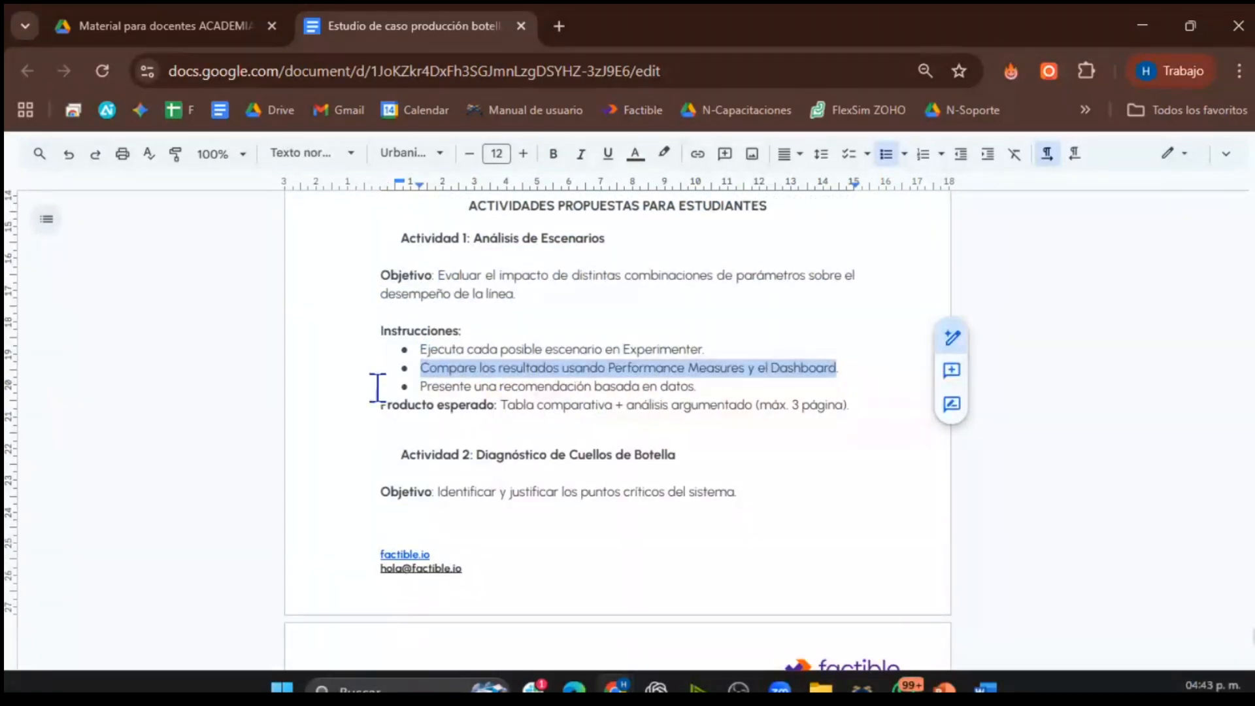
{"action": "left_click_drag", "start_coordinate": [386, 405], "coordinate": [863, 437]}
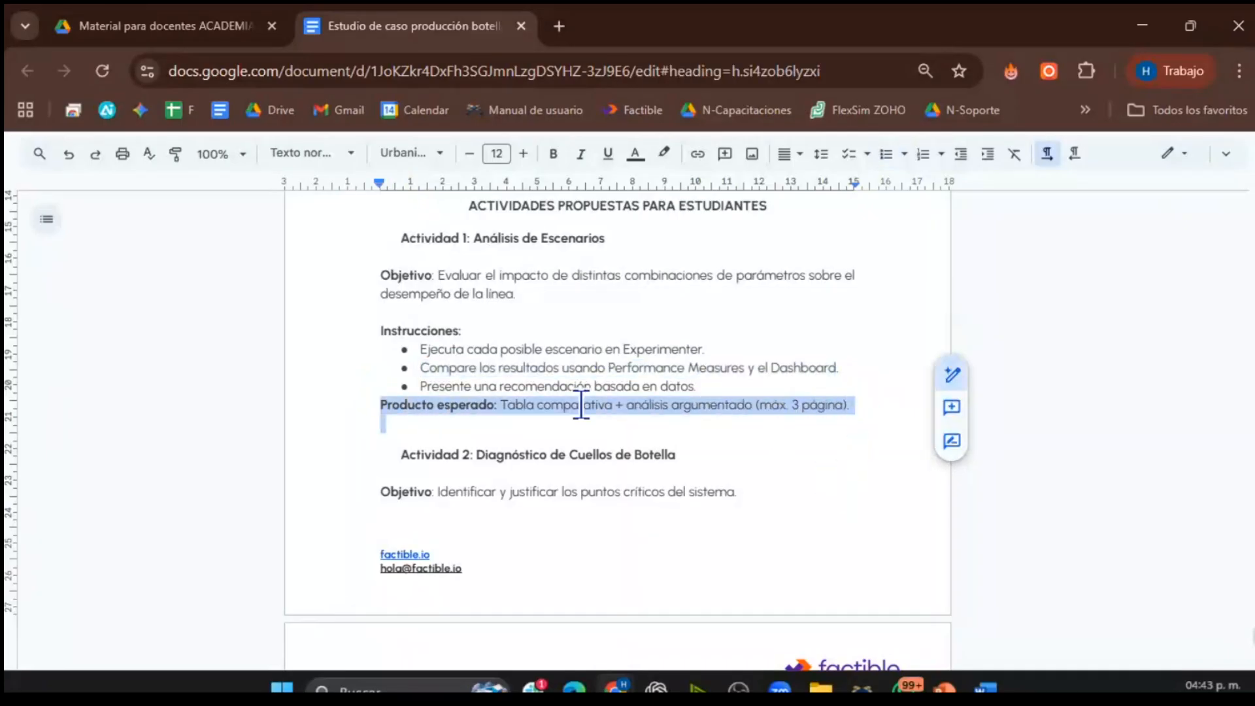
- Examine the proposed student activities from Actividad 2: Diagnóstico de Cuellos de Botella through Actividad 7
{"action": "scroll", "coordinate": [723, 420], "scroll_direction": "down", "scroll_amount": 1}
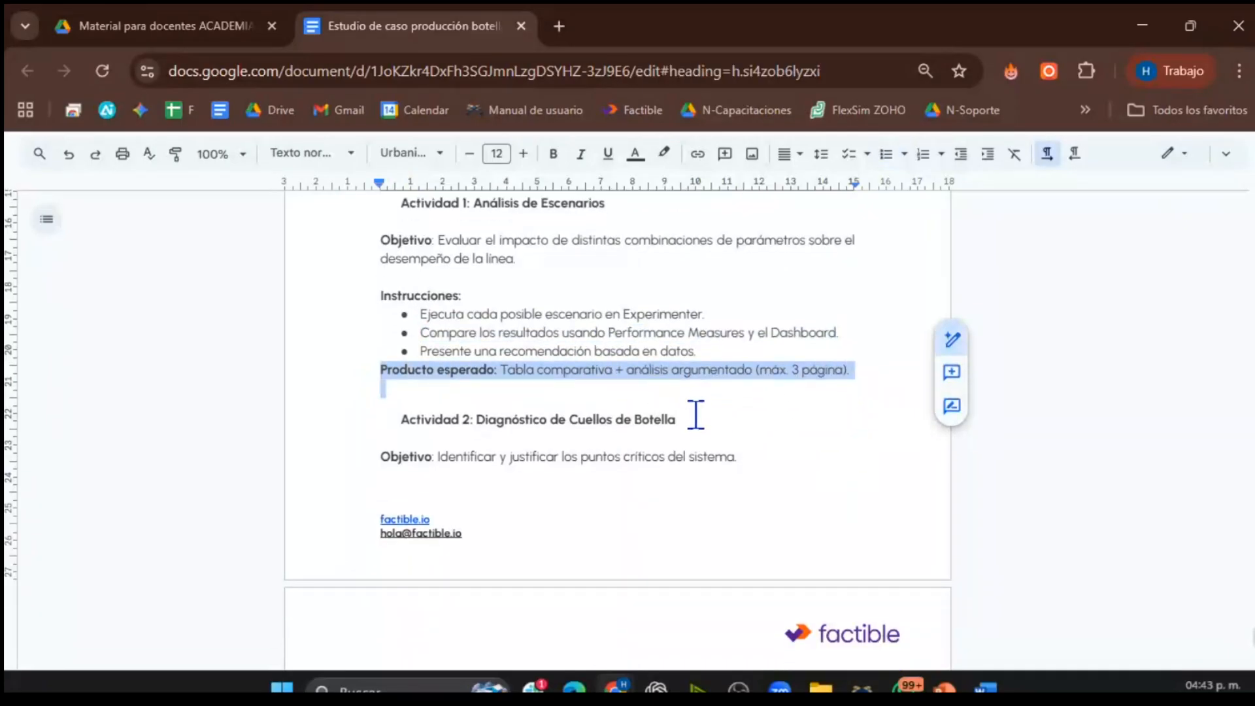
{"action": "left_click_drag", "start_coordinate": [399, 421], "coordinate": [668, 422]}
{"action": "scroll", "coordinate": [773, 468], "scroll_direction": "down", "scroll_amount": 4}
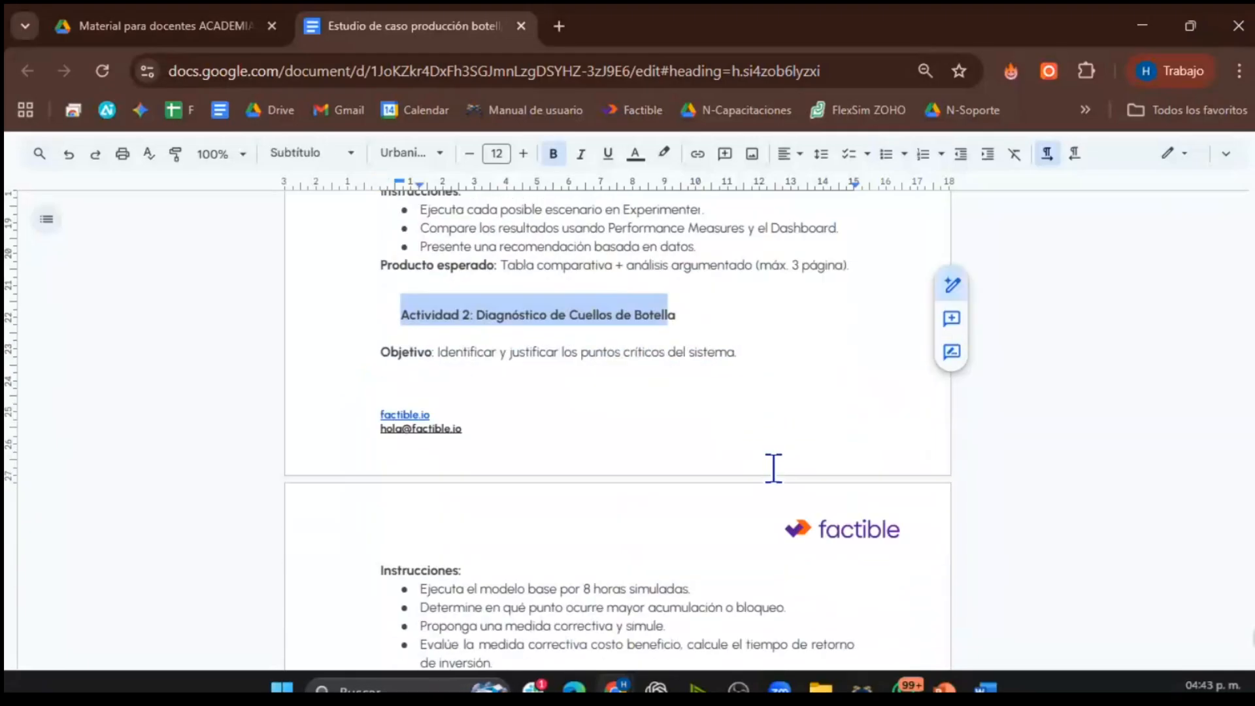
{"action": "scroll", "coordinate": [686, 366], "scroll_direction": "down", "scroll_amount": 8}
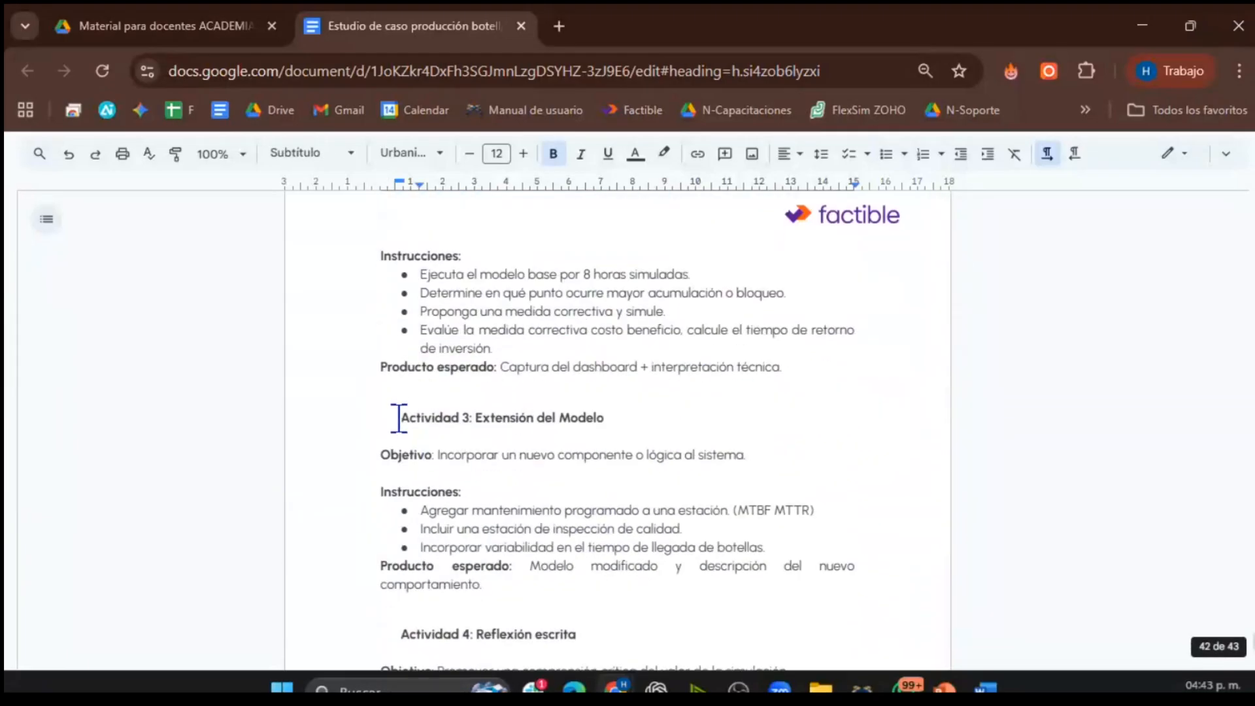
{"action": "left_click_drag", "start_coordinate": [400, 418], "coordinate": [604, 418]}
{"action": "scroll", "coordinate": [692, 499], "scroll_direction": "down", "scroll_amount": 8}
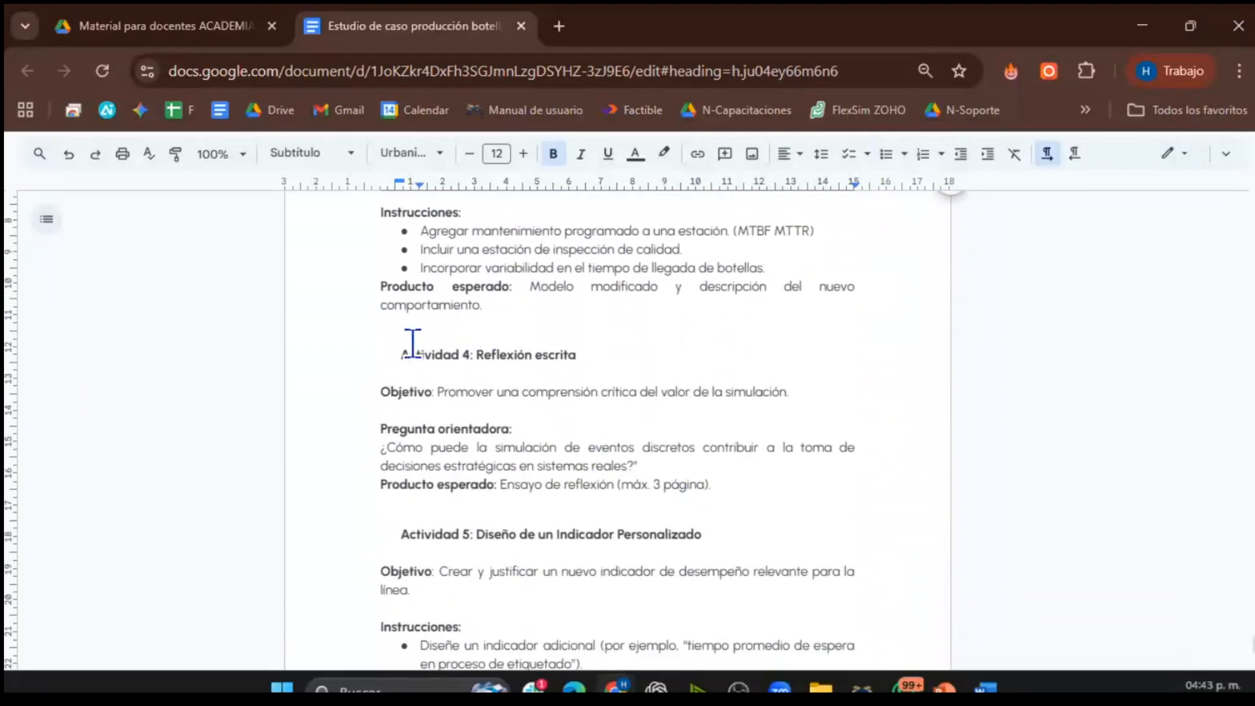
{"action": "left_click_drag", "start_coordinate": [399, 355], "coordinate": [608, 359]}
{"action": "scroll", "coordinate": [743, 400], "scroll_direction": "down", "scroll_amount": 3}
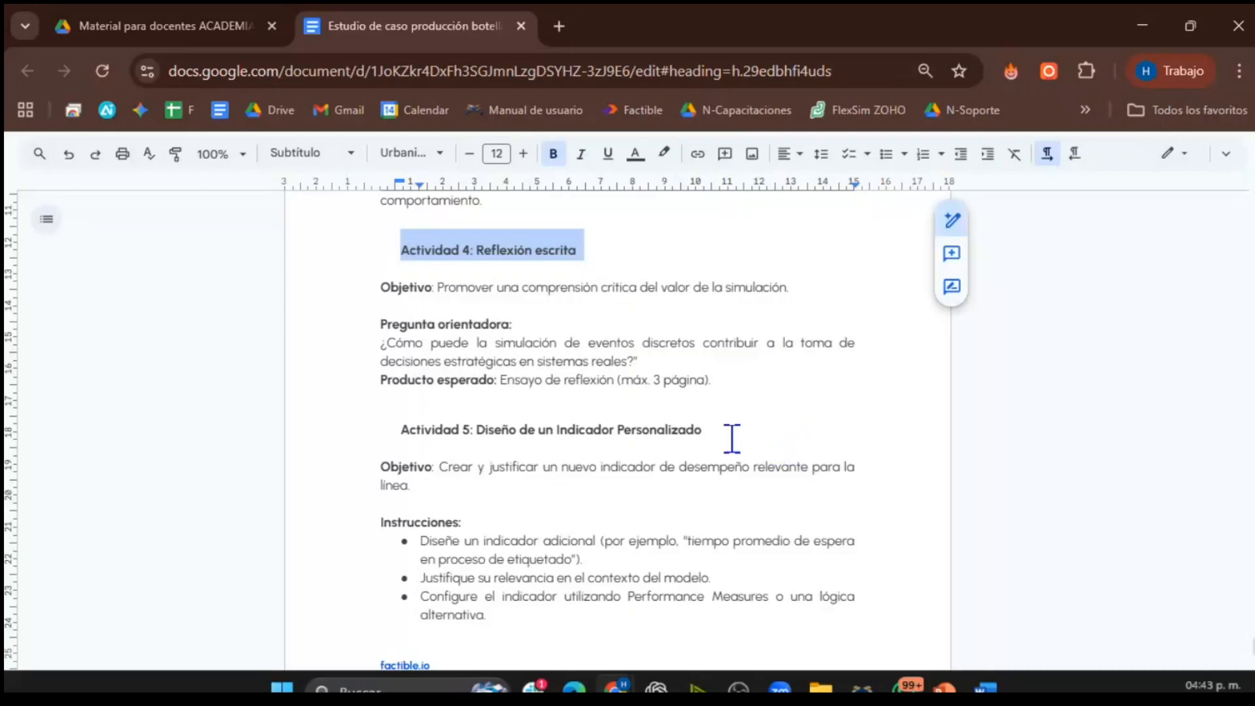
{"action": "scroll", "coordinate": [473, 429], "scroll_direction": "down", "scroll_amount": 15}
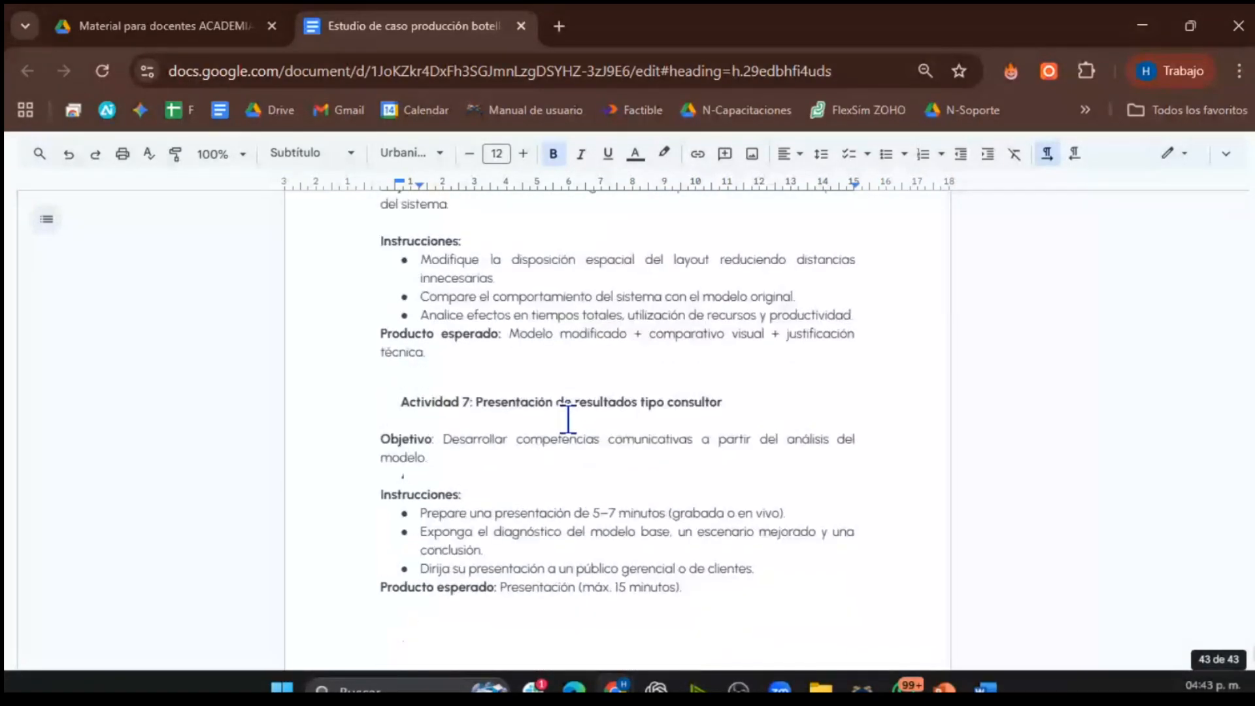
{"action": "scroll", "coordinate": [568, 419], "scroll_direction": "down", "scroll_amount": 1}
{"action": "scroll", "coordinate": [584, 444], "scroll_direction": "up", "scroll_amount": 15}
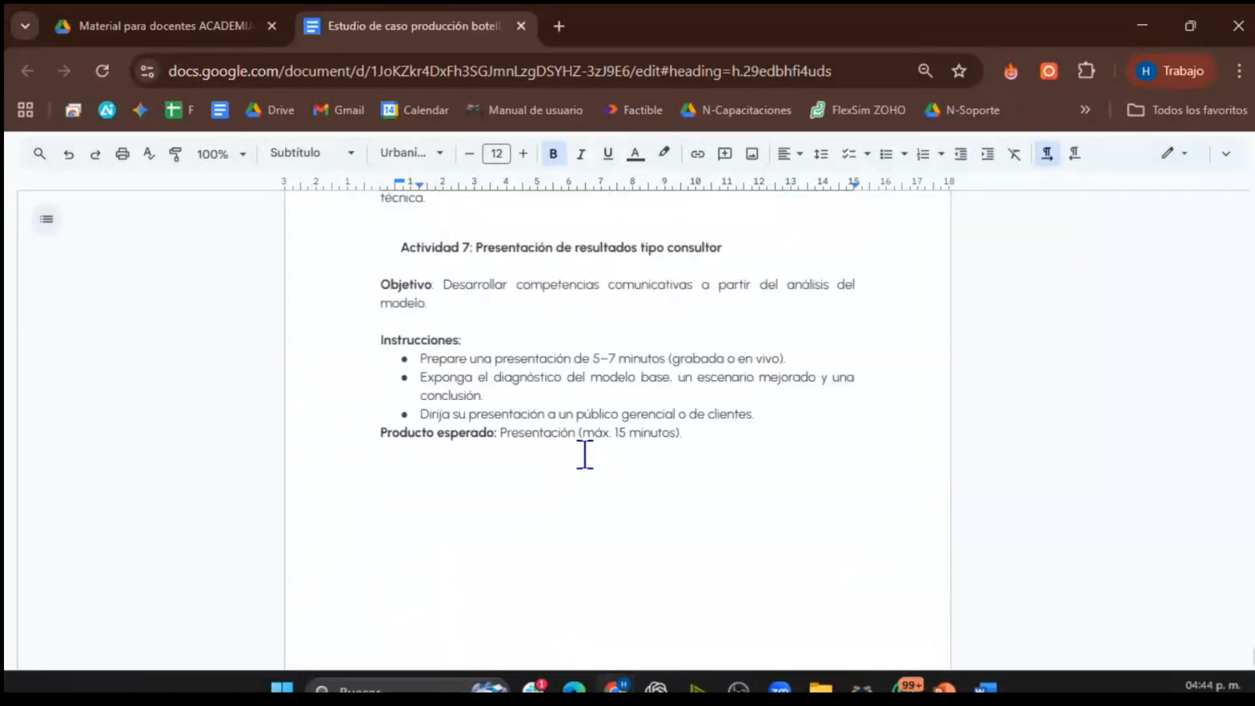
{"action": "scroll", "coordinate": [577, 454], "scroll_direction": "up", "scroll_amount": 15}
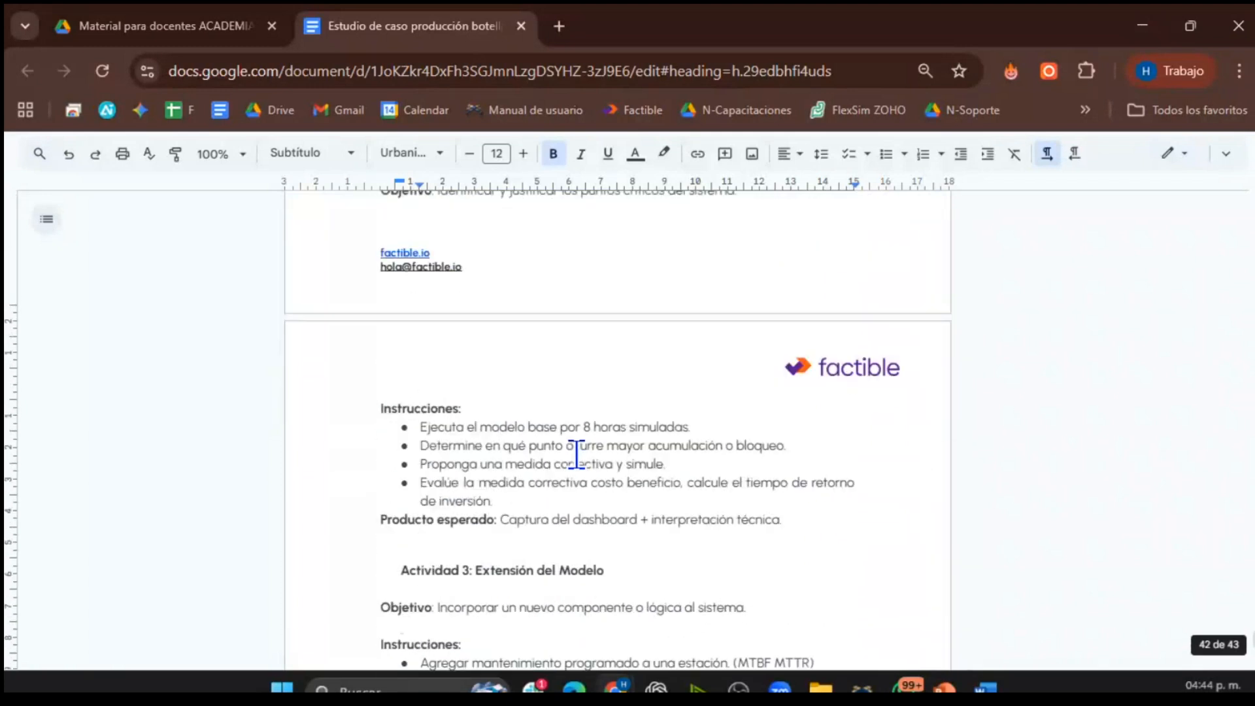